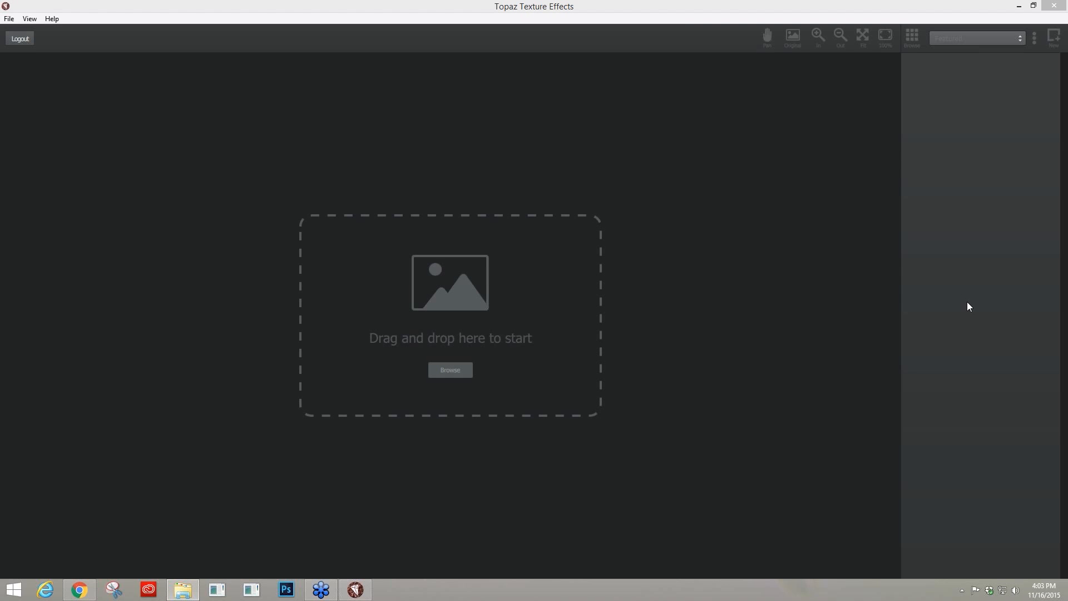
# Step: Load the photo 463804_46071896.jpg and compare the 1950's Print effect with the original image
pyautogui.moveTo(968, 303); pyautogui.dragTo(447, 316)
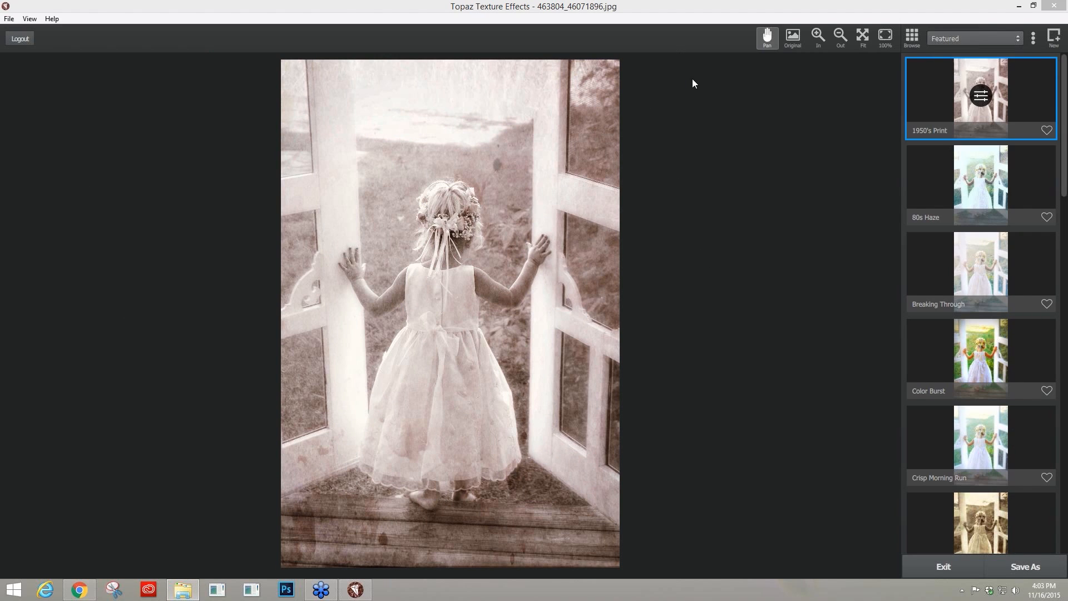
pyautogui.click(794, 37)
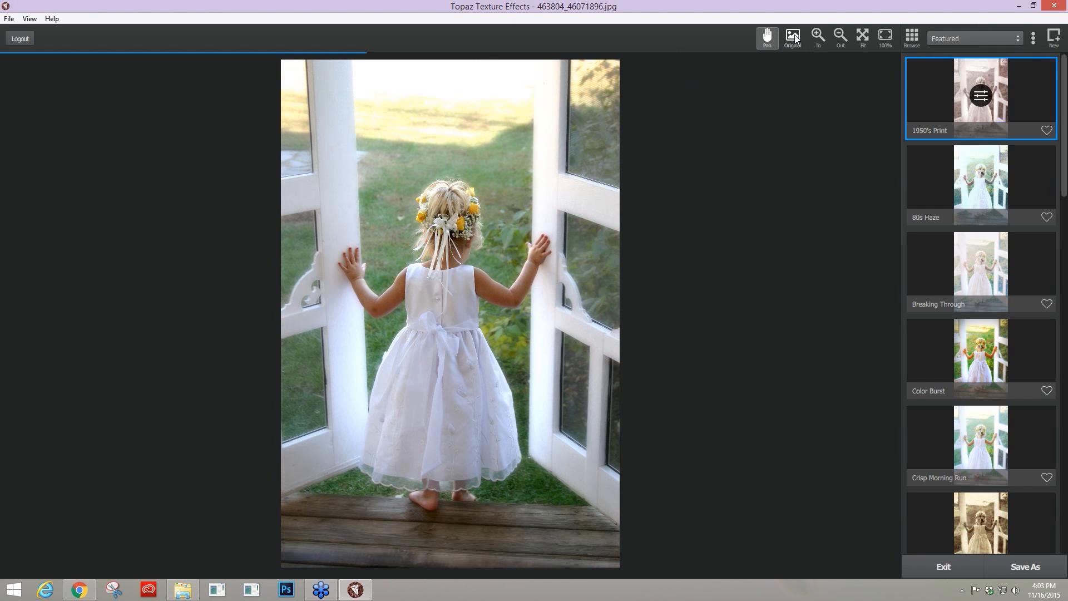
pyautogui.click(795, 37)
pyautogui.click(794, 38)
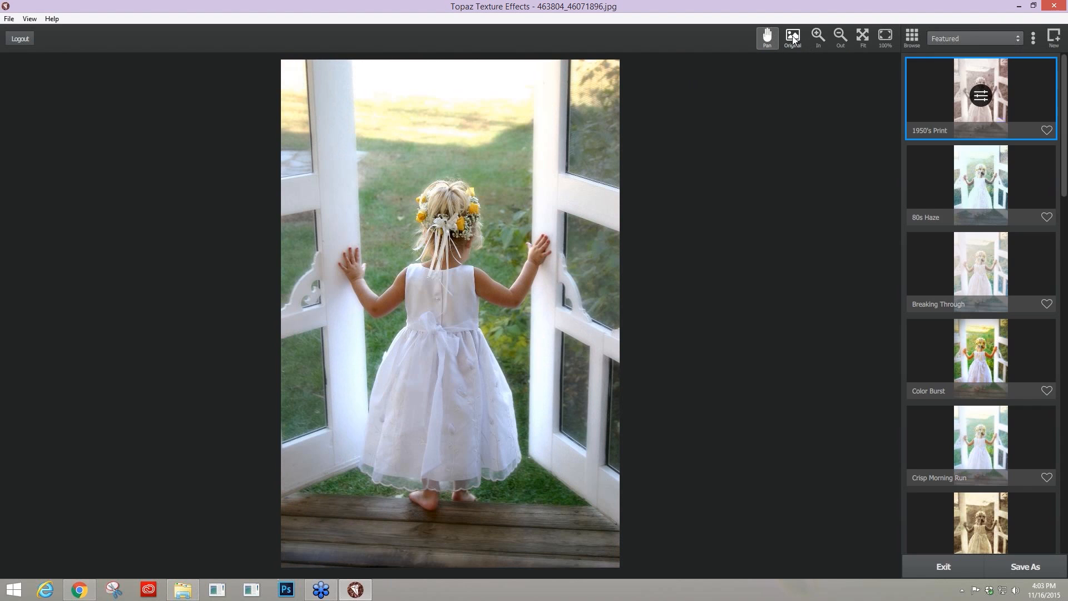
pyautogui.click(794, 38)
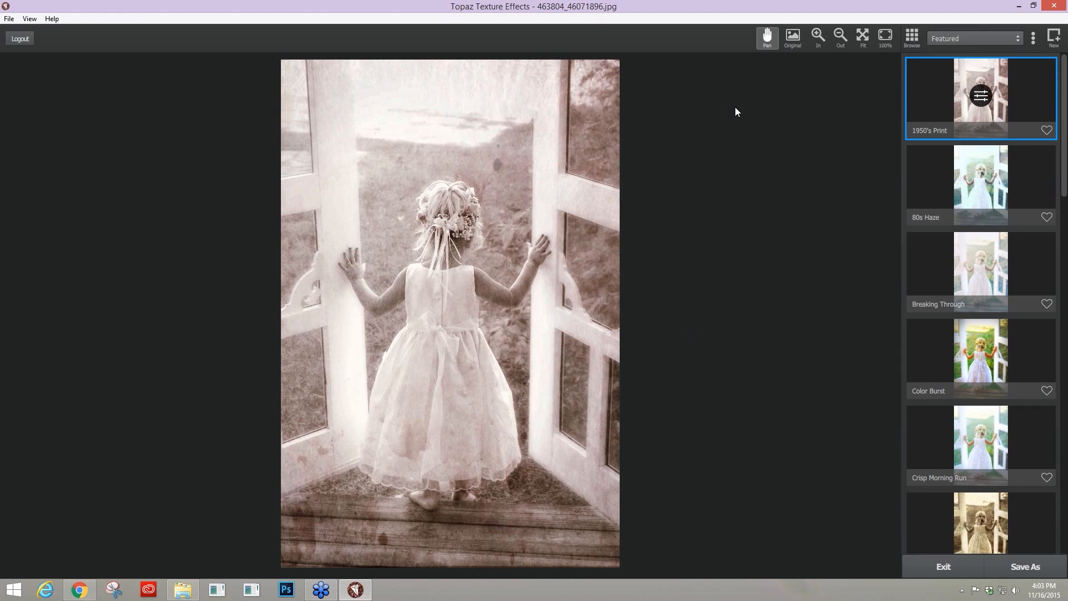
# Step: Zoom in on the photo, fit it to the window, and try the 100% view
pyautogui.click(818, 35)
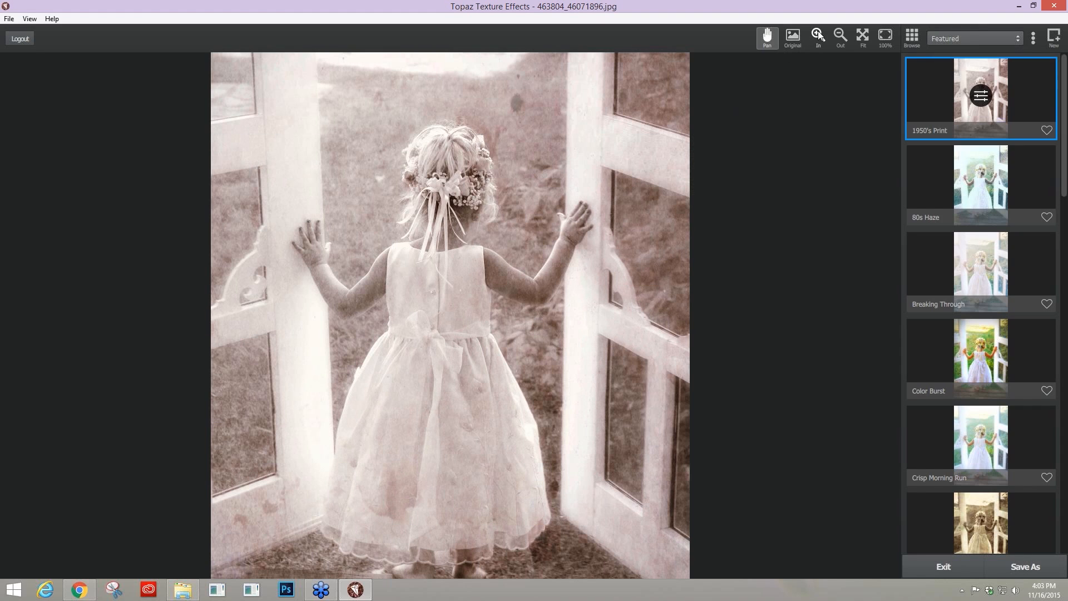
pyautogui.click(863, 36)
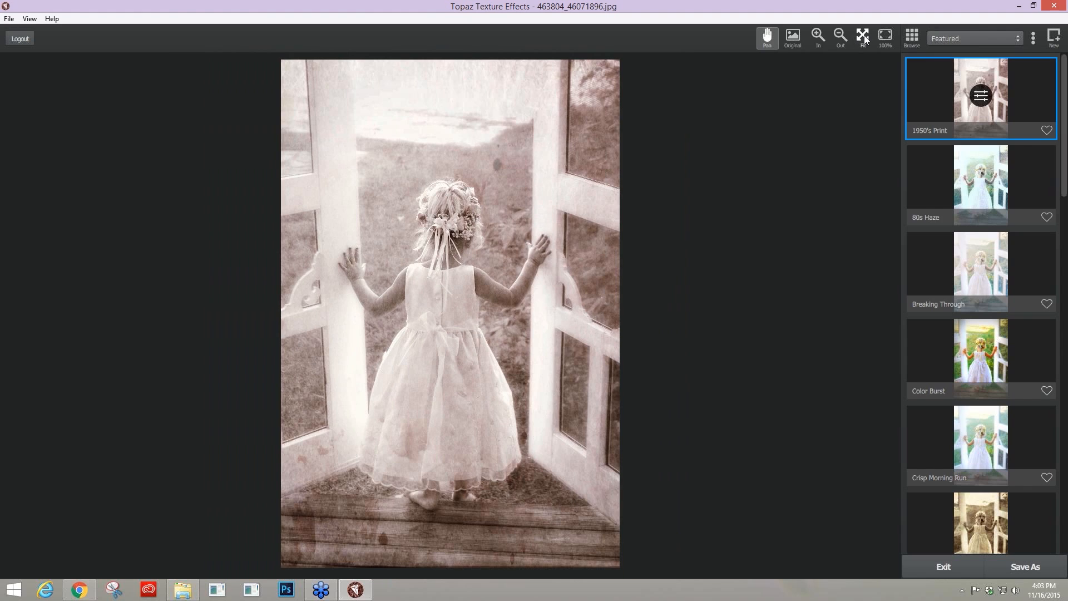
pyautogui.click(886, 36)
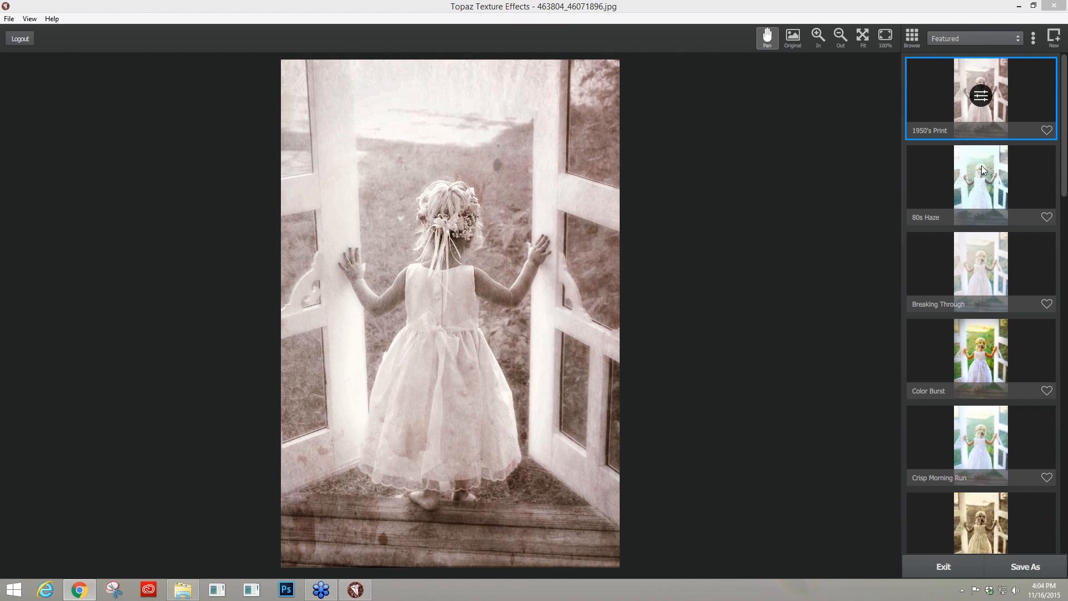
# Step: Show the Ethereal effects and preview Breaking Through and Cool Fairy Wings on the photo, browsing the presets beyond them
pyautogui.click(1012, 38)
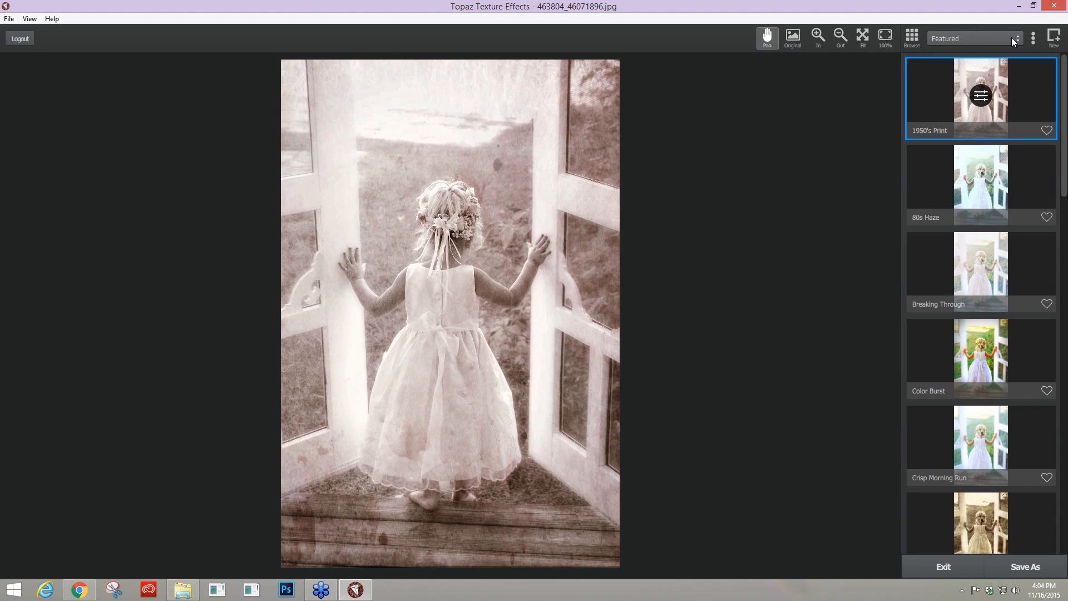
pyautogui.click(1012, 38)
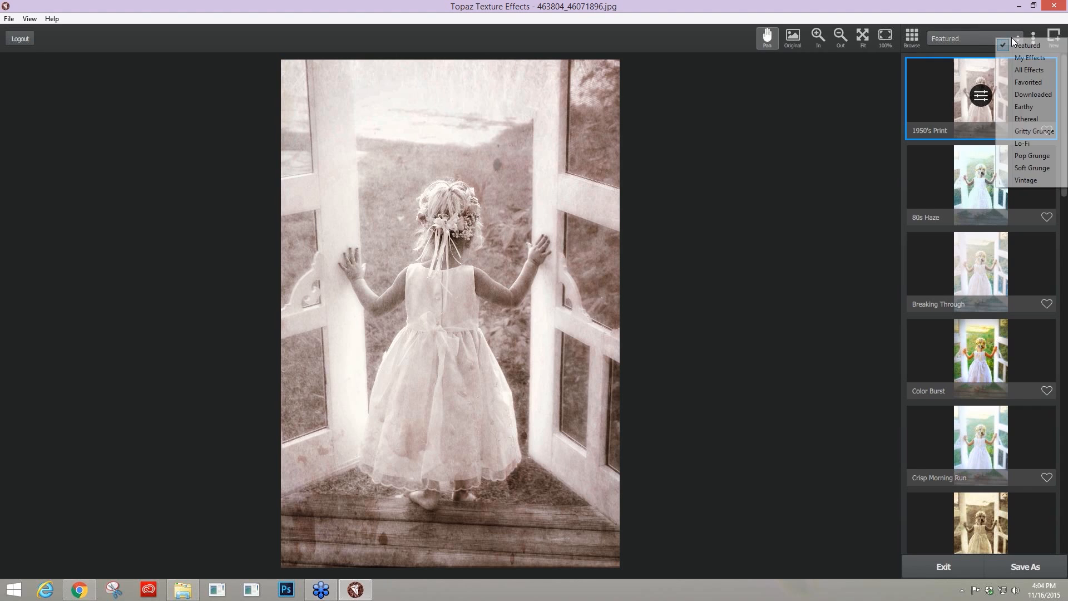
pyautogui.click(1035, 118)
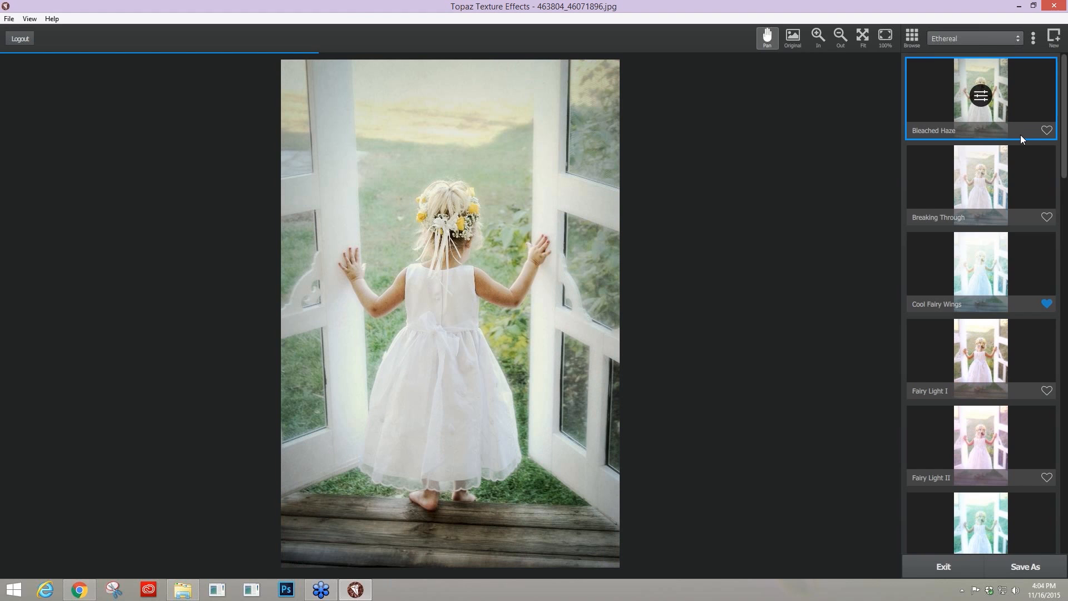
pyautogui.click(969, 176)
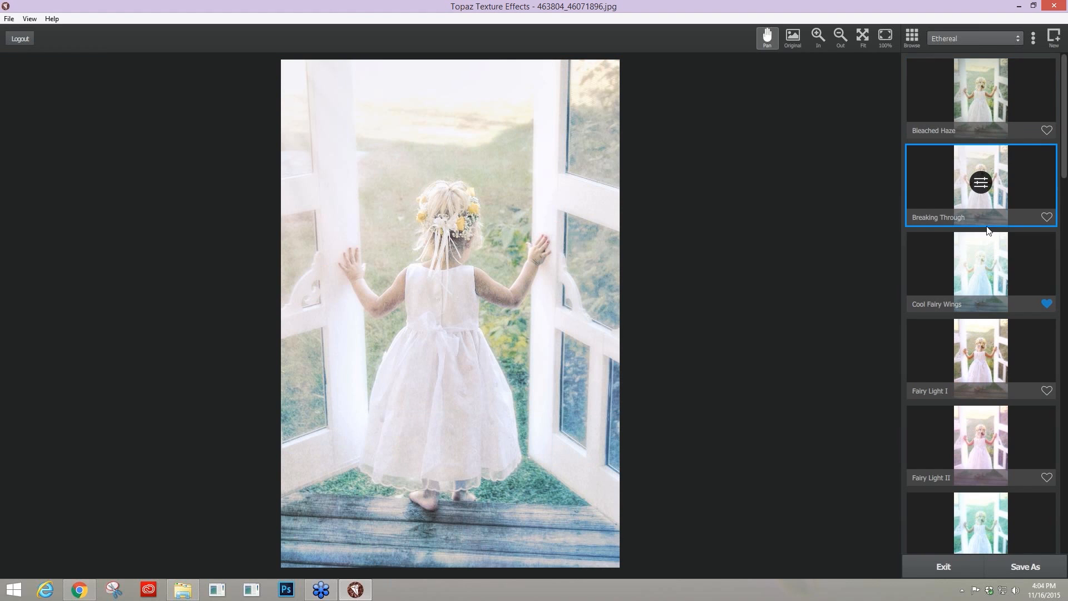
pyautogui.click(983, 272)
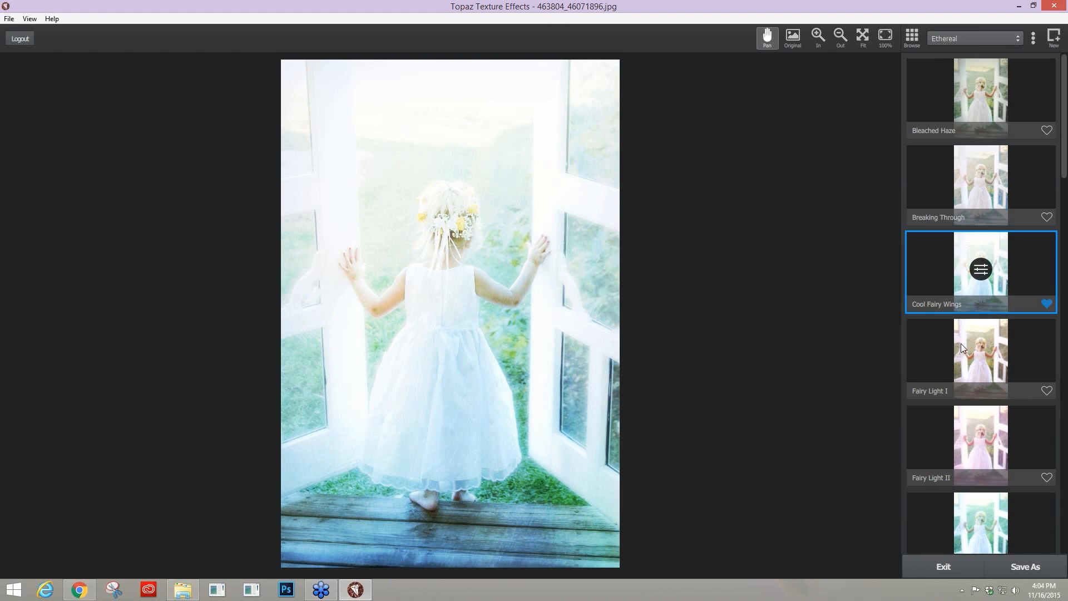
pyautogui.scroll(-2, 960, 343)
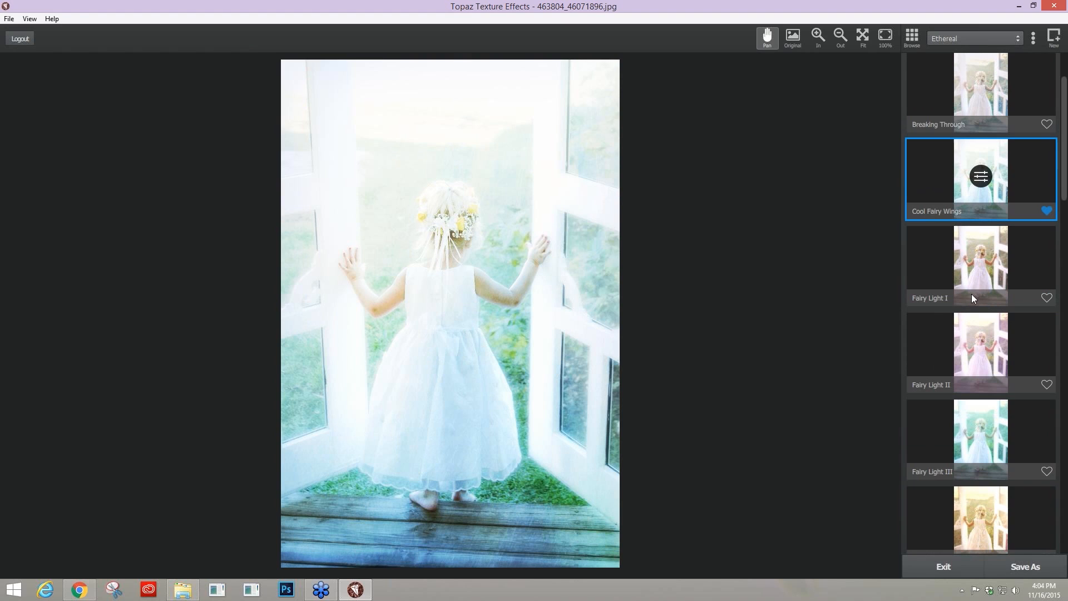
pyautogui.scroll(-1, 972, 296)
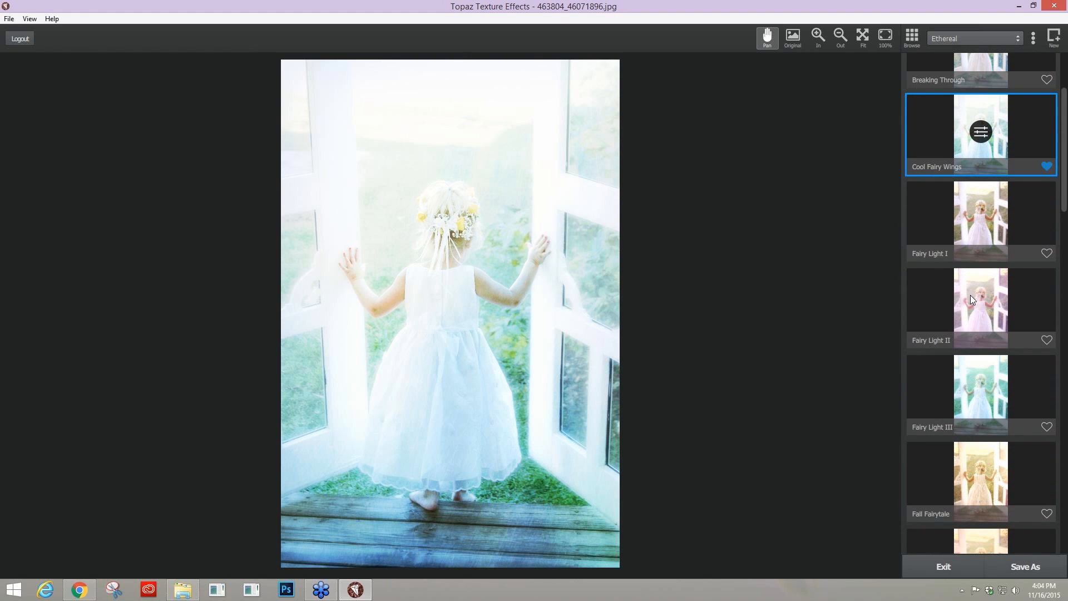
pyautogui.scroll(-2, 996, 366)
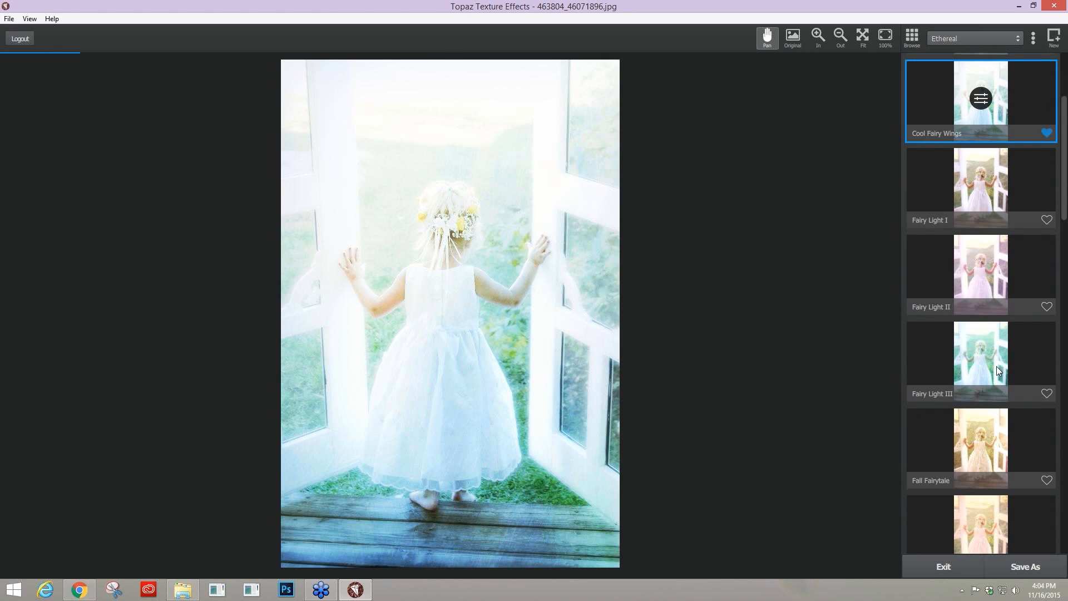
# Step: Switch to the Earthy effects, preview Bluesy Trees and Breaking Storm on the photo, and browse the remaining presets
pyautogui.click(997, 37)
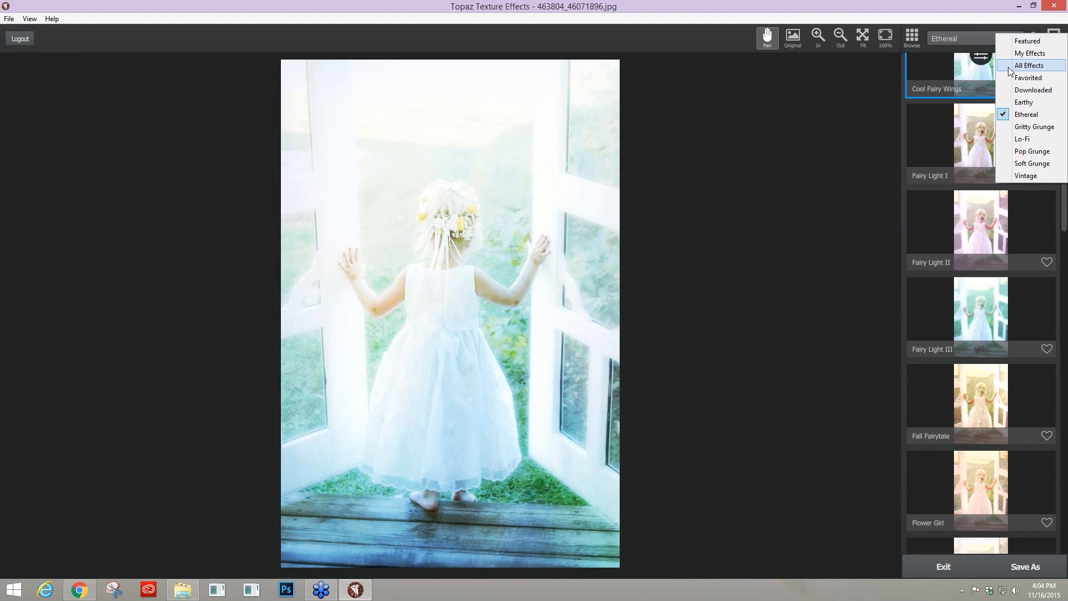
pyautogui.click(1029, 103)
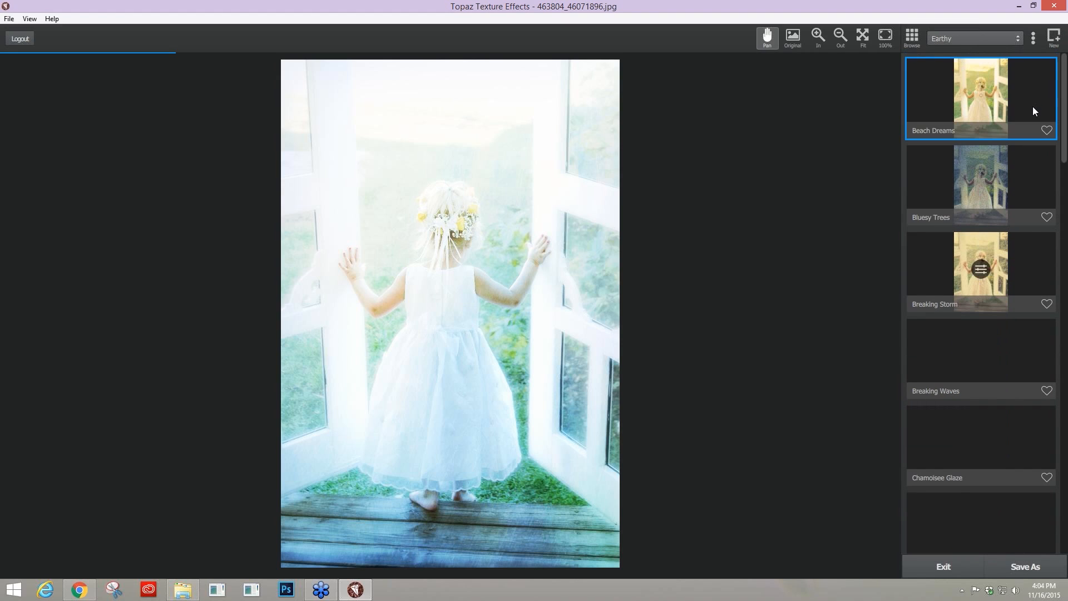
pyautogui.click(998, 197)
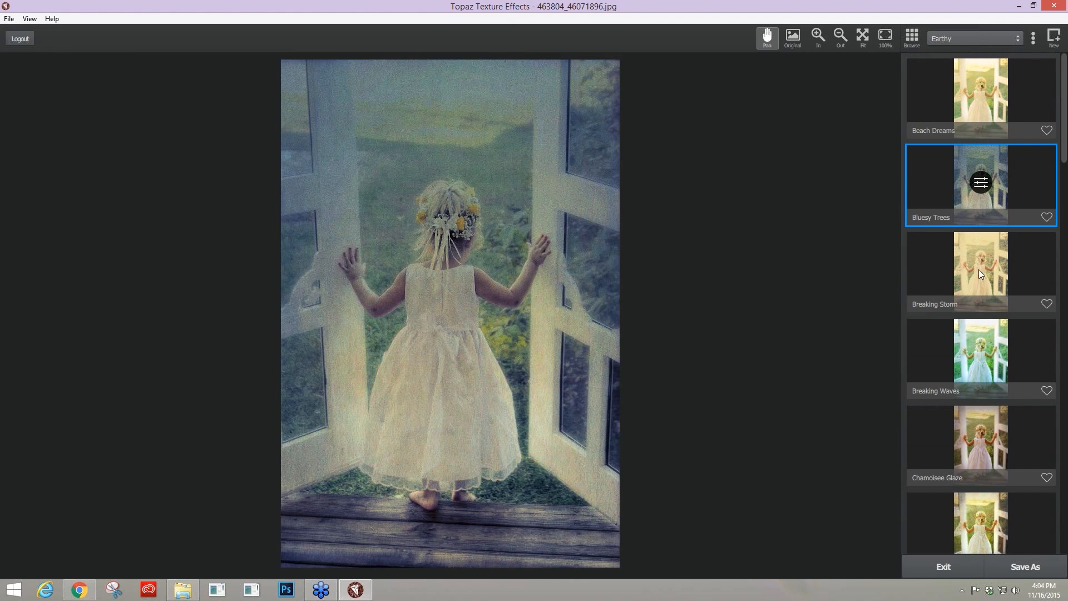
pyautogui.click(979, 269)
pyautogui.scroll(-1, 977, 419)
pyautogui.scroll(-4, 973, 395)
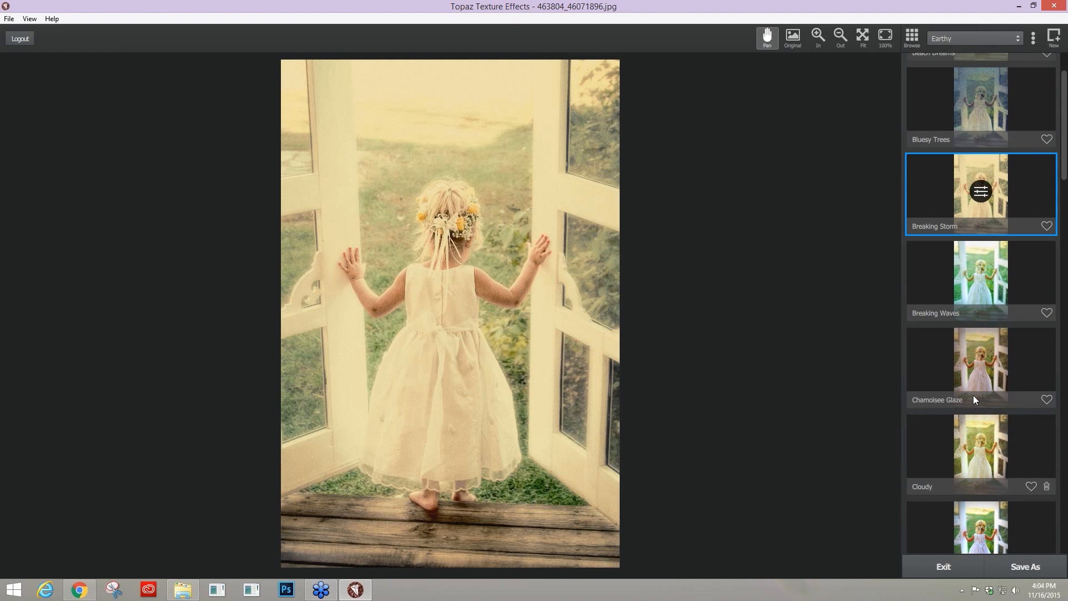
pyautogui.scroll(-3, 973, 385)
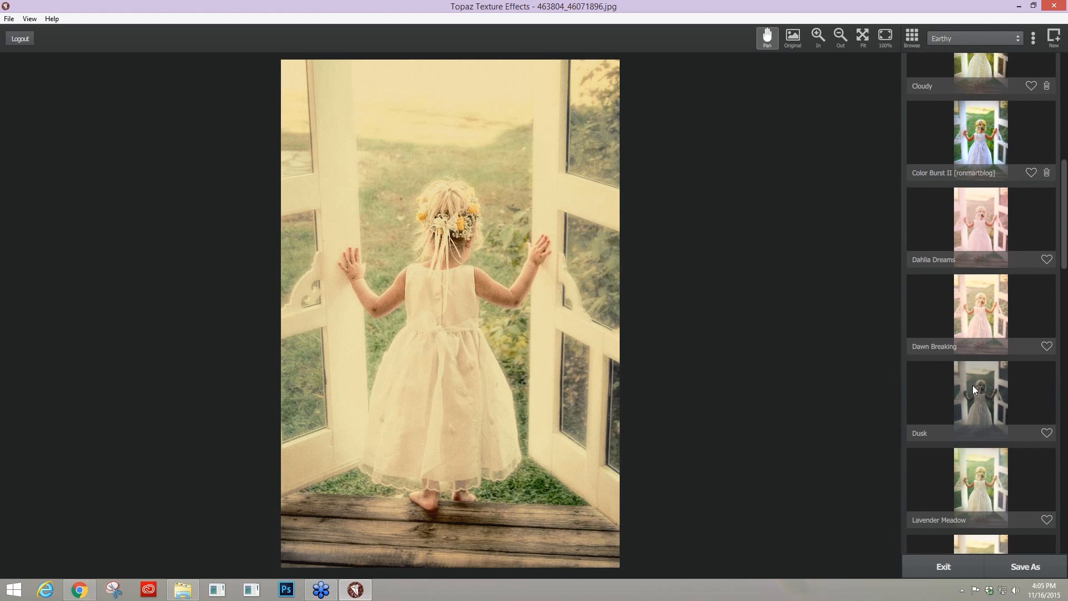
# Step: Return to the Ethereal effects and preview Fall Fairytale and Meandering Meadow on the photo
pyautogui.click(1018, 39)
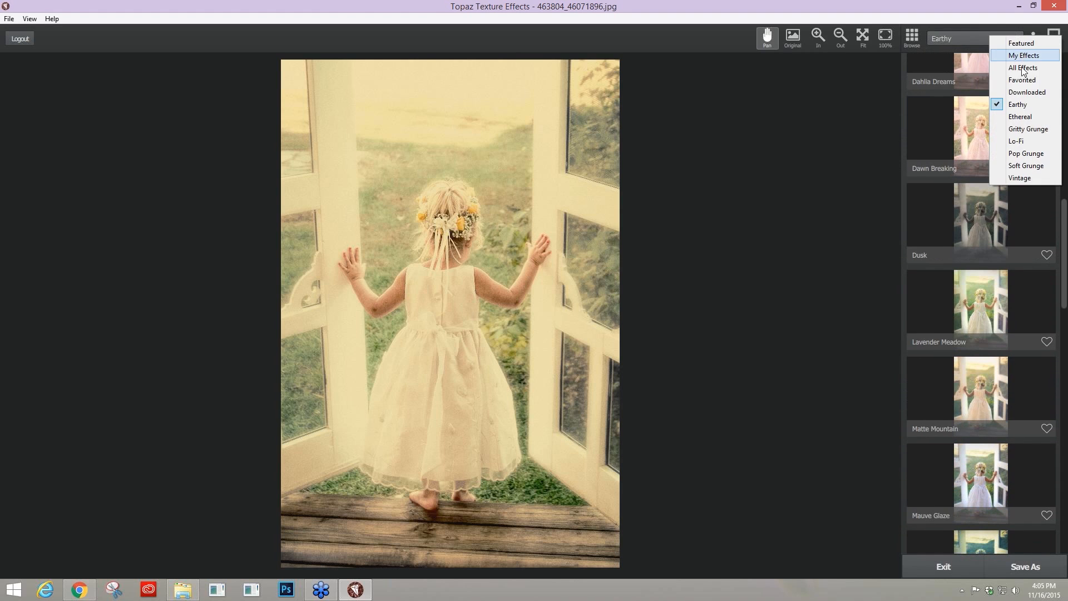
pyautogui.click(1022, 117)
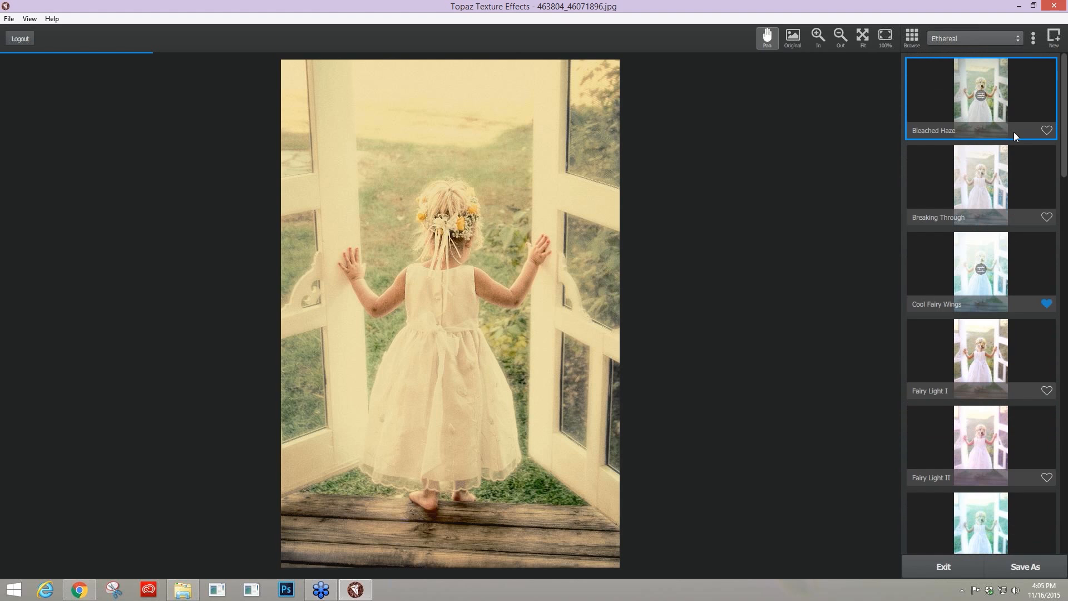
pyautogui.scroll(-5, 998, 230)
pyautogui.click(1002, 245)
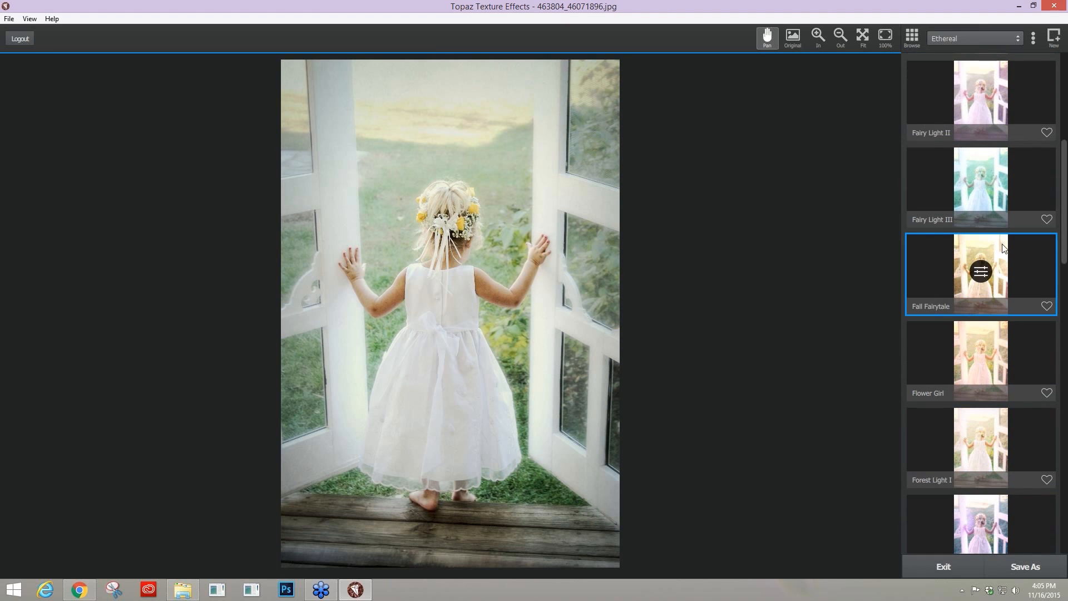
pyautogui.scroll(-4, 974, 295)
pyautogui.scroll(-2, 933, 309)
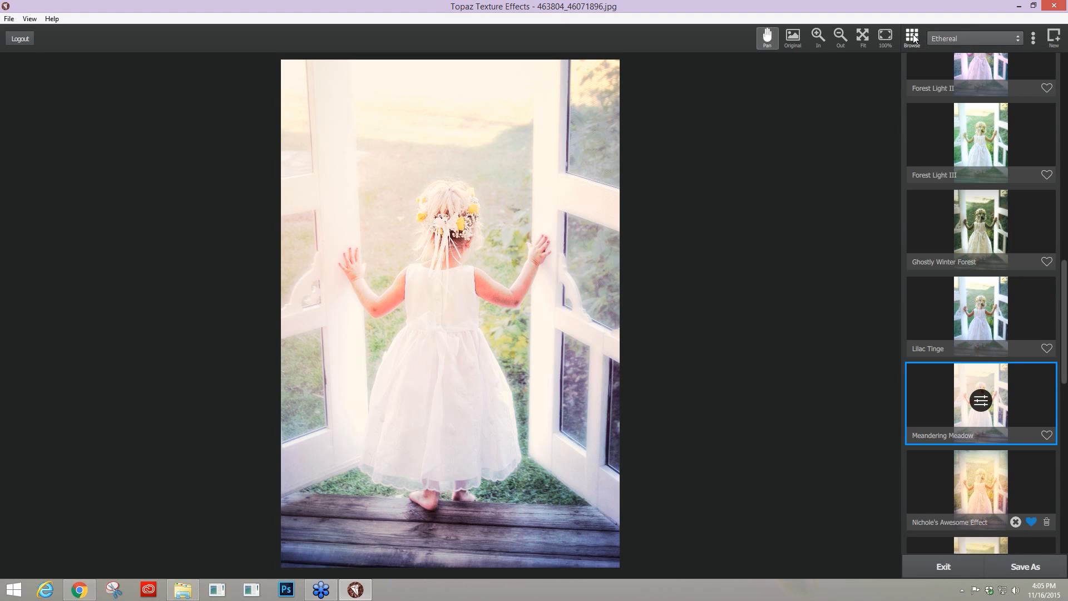
# Step: Browse the effects overview, switch to the Gritty Grunge effects, and preview the presets one by one from Blue Fog through Gritty Blowout
pyautogui.click(913, 37)
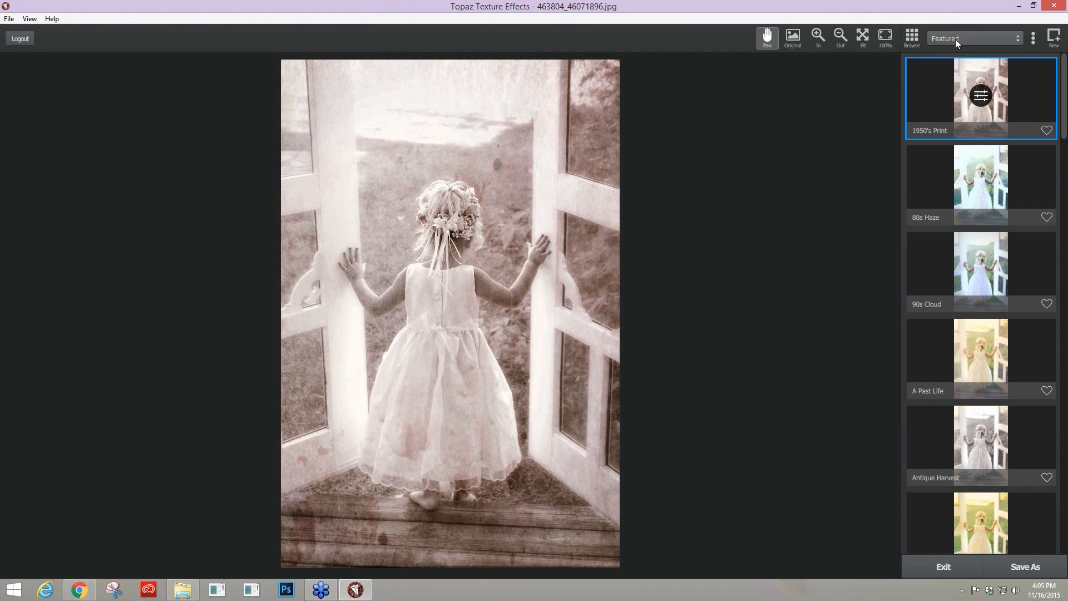
pyautogui.click(956, 39)
pyautogui.click(999, 131)
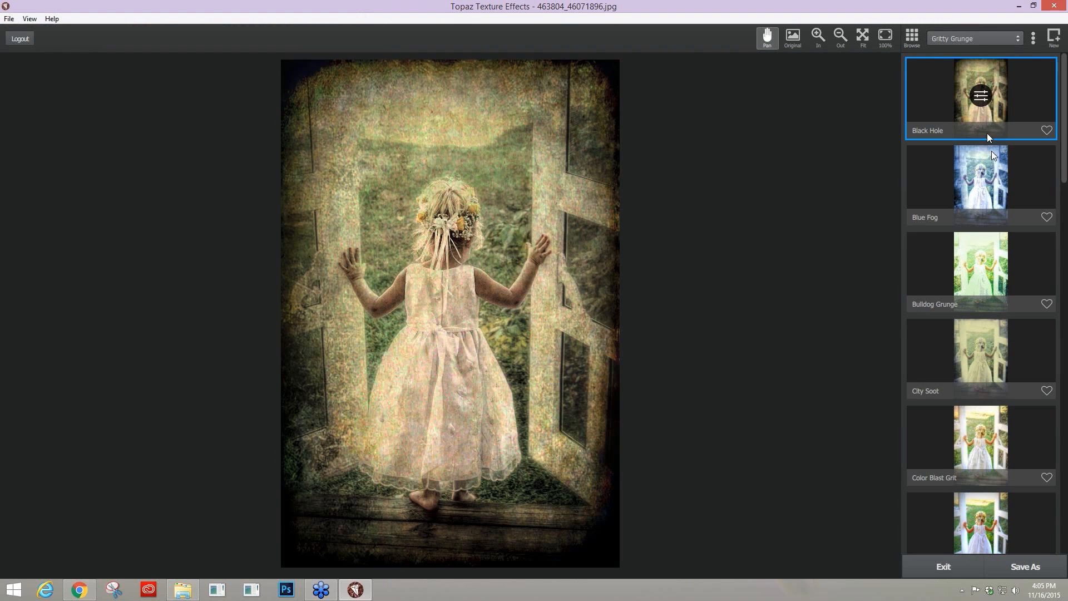
pyautogui.click(965, 185)
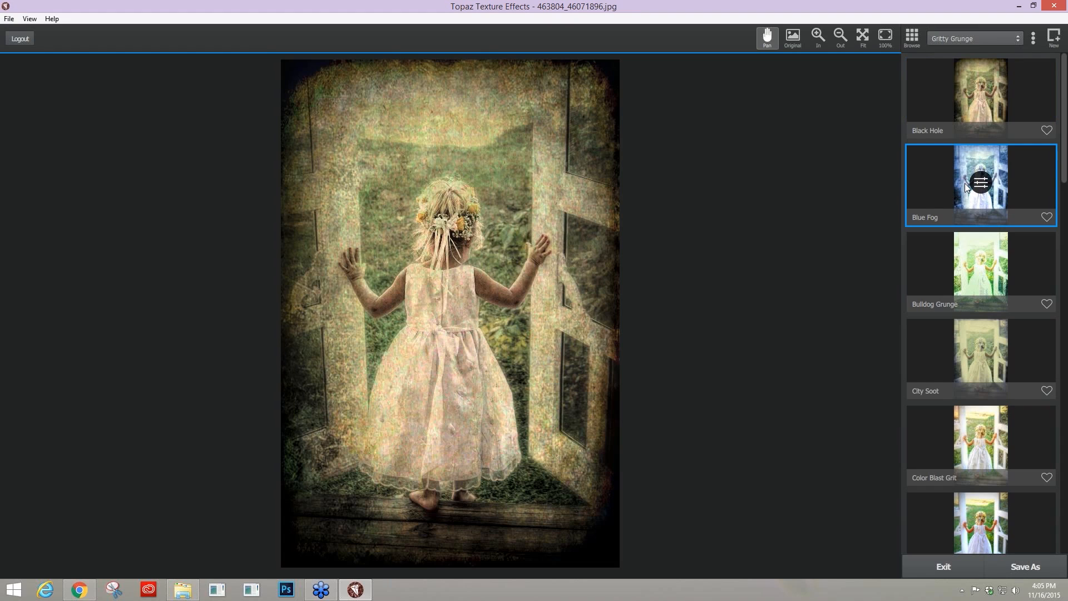
pyautogui.press('Down')
pyautogui.press('Down')
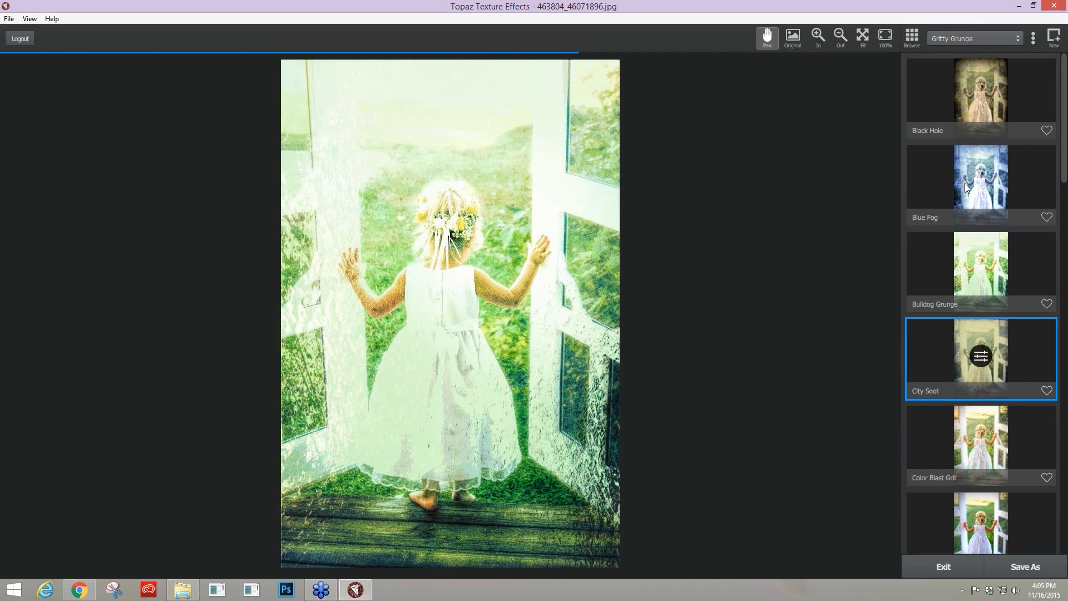
pyautogui.press('Down')
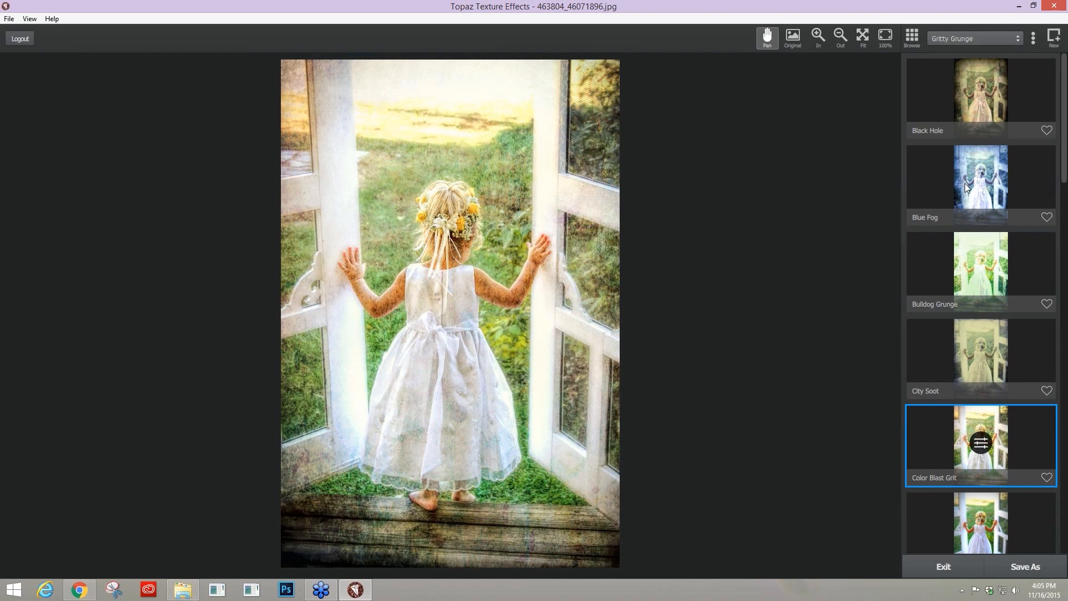
pyautogui.press('Down')
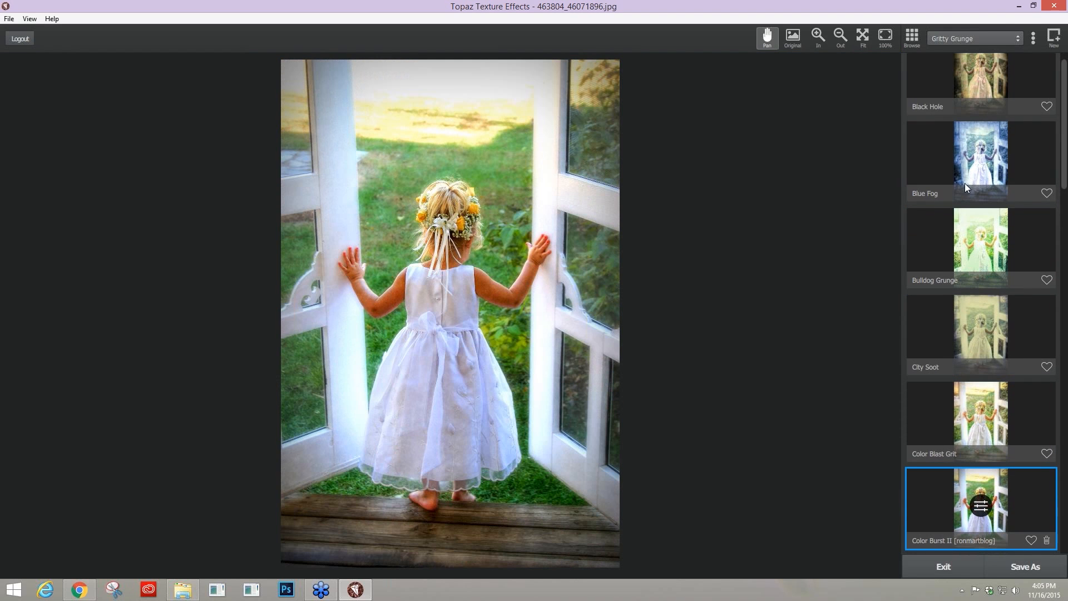
# Step: Switch to the Lo-Fi effects, preview Cool Mist Veil on the photo, and browse the presets below it
pyautogui.click(1002, 38)
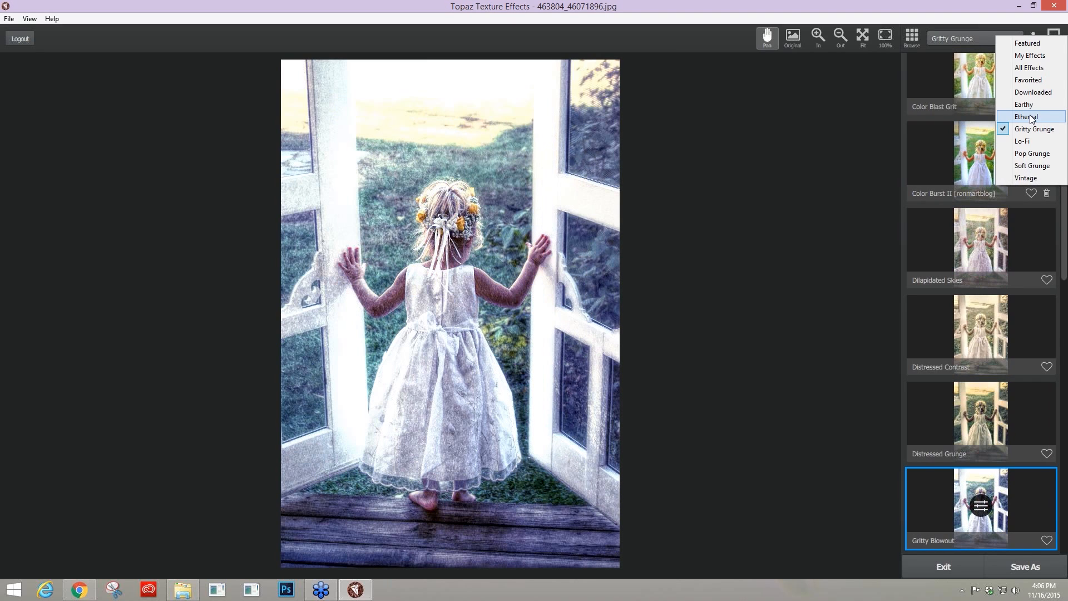
pyautogui.click(1031, 140)
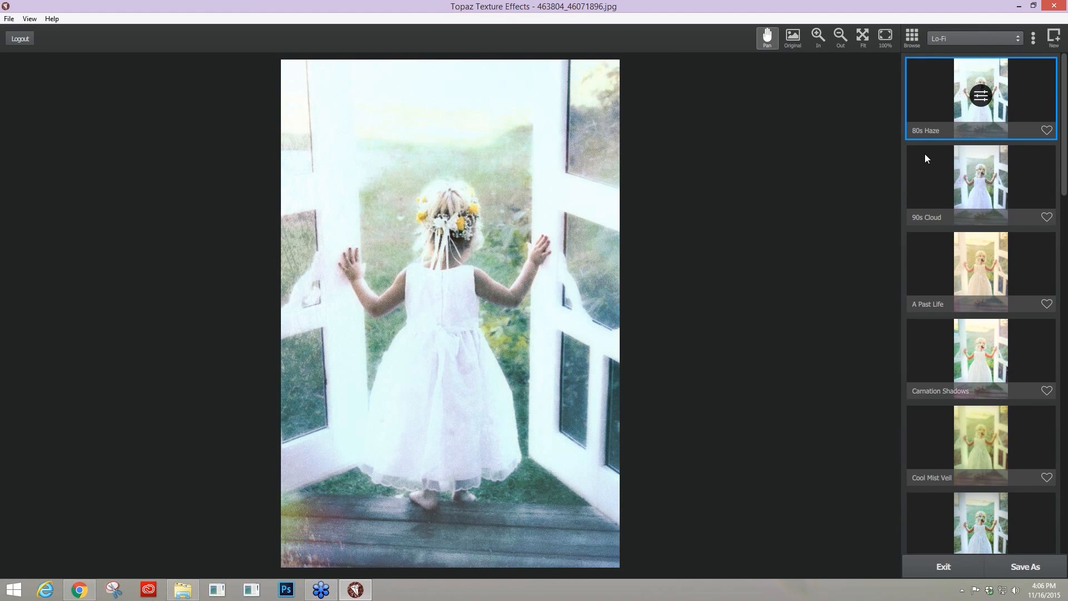
pyautogui.scroll(-1, 952, 381)
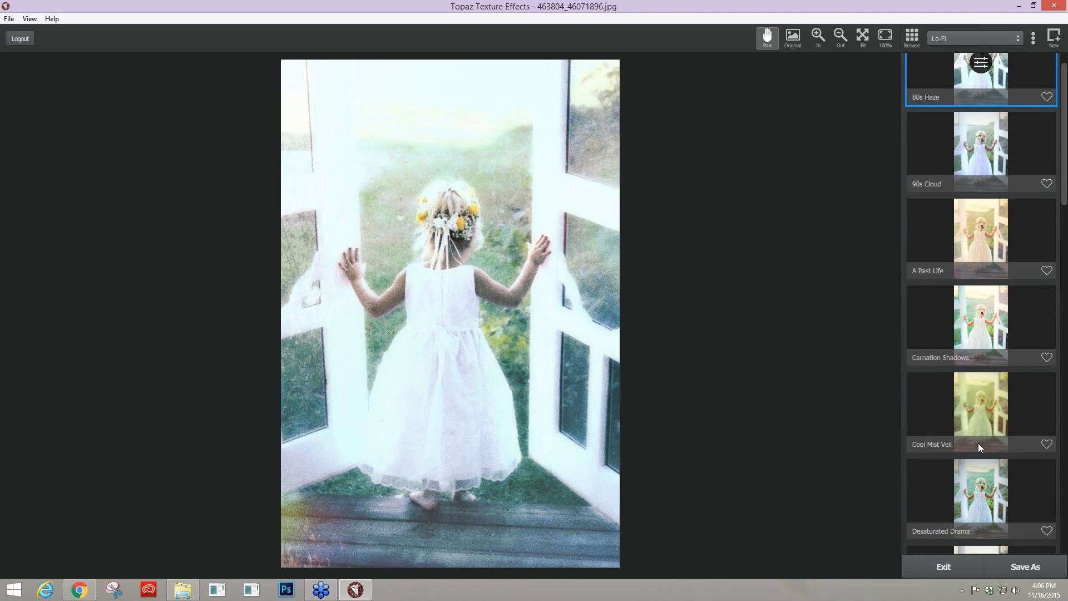
pyautogui.click(983, 386)
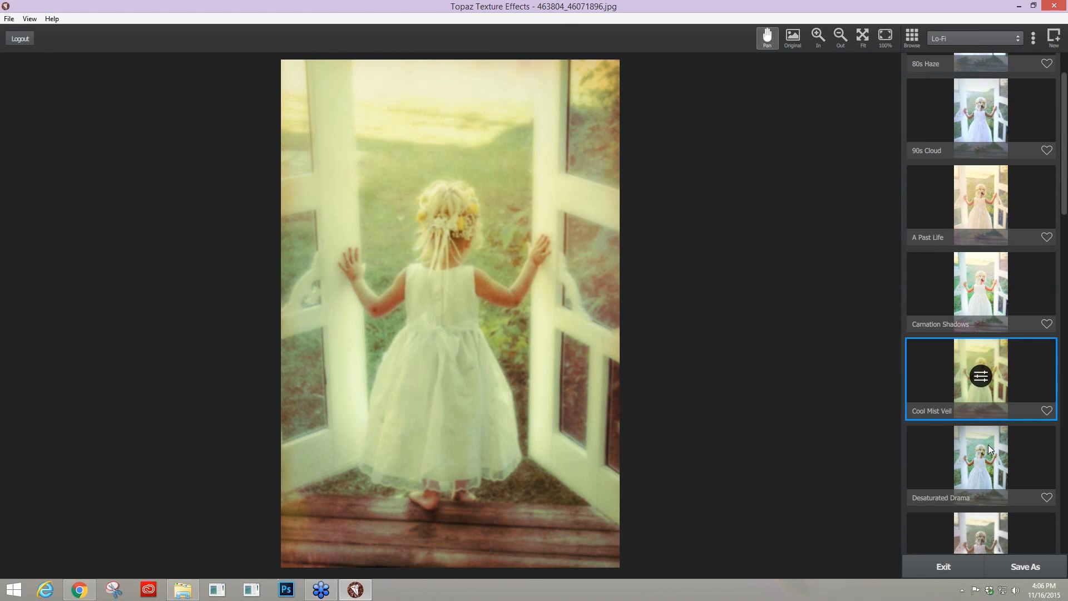
pyautogui.scroll(-1, 987, 445)
pyautogui.scroll(-1, 987, 445)
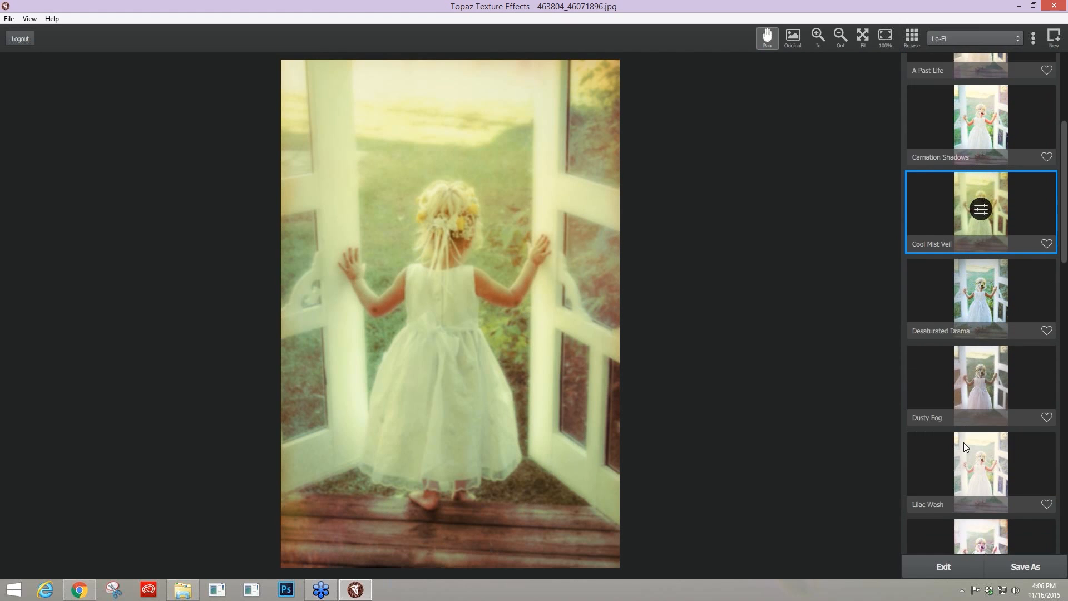
# Step: Preview Lilac Wash, switch to the Pop Grunge effects, and preview Color Burst, Glowing Bright and Flat Neon on the photo
pyautogui.click(963, 437)
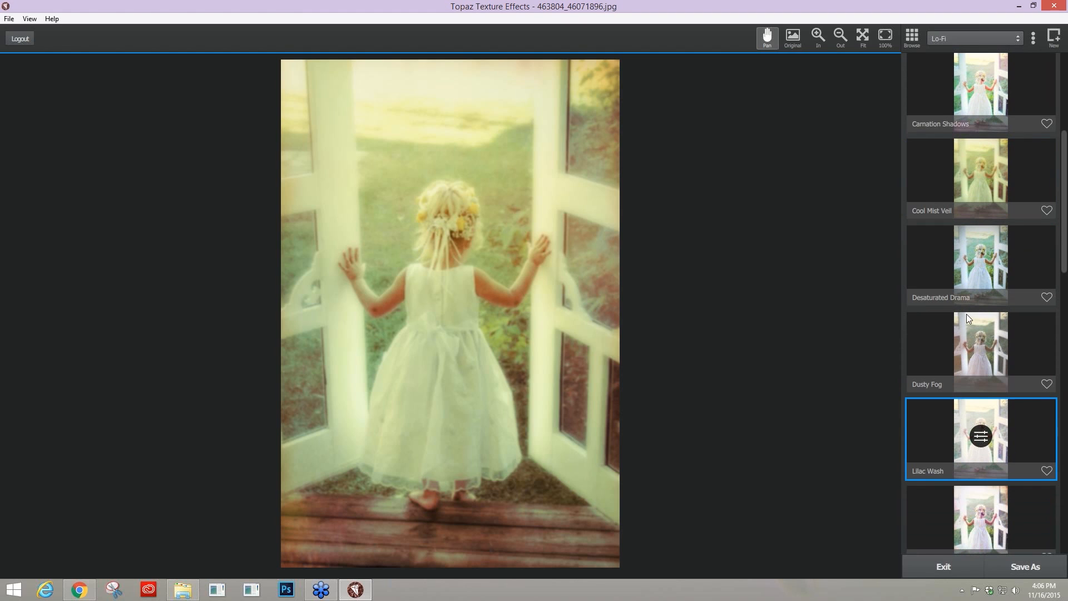
pyautogui.click(981, 38)
pyautogui.click(1007, 161)
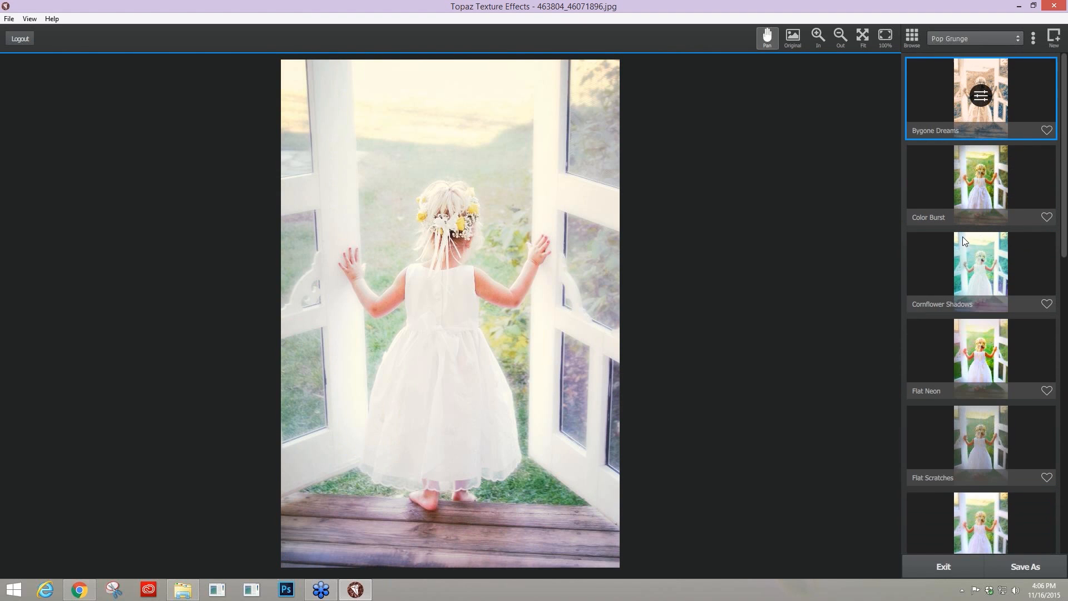
pyautogui.click(963, 220)
pyautogui.scroll(-2, 976, 282)
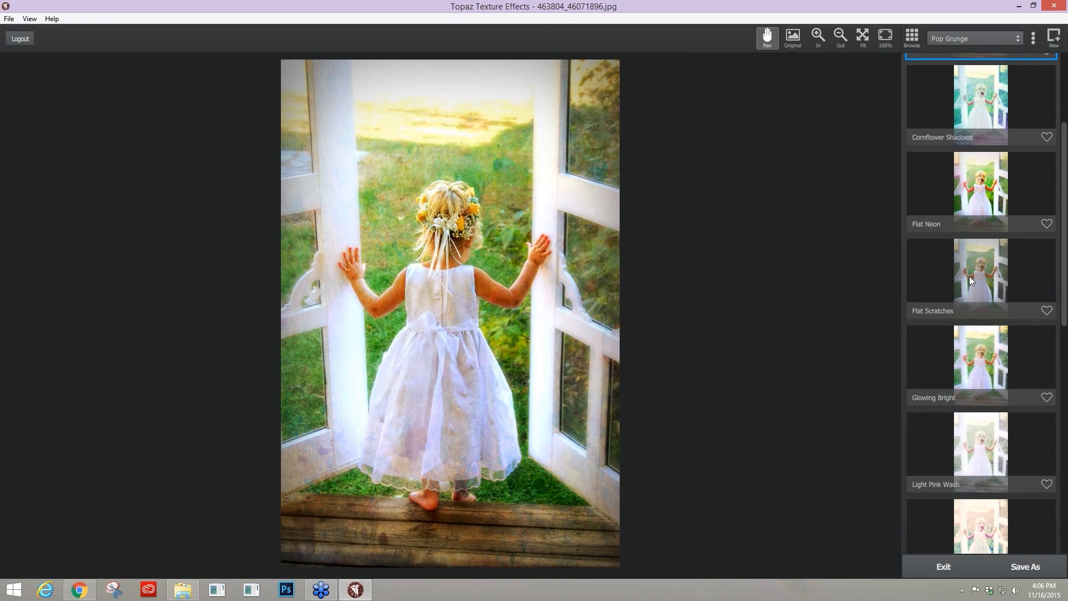
pyautogui.click(980, 373)
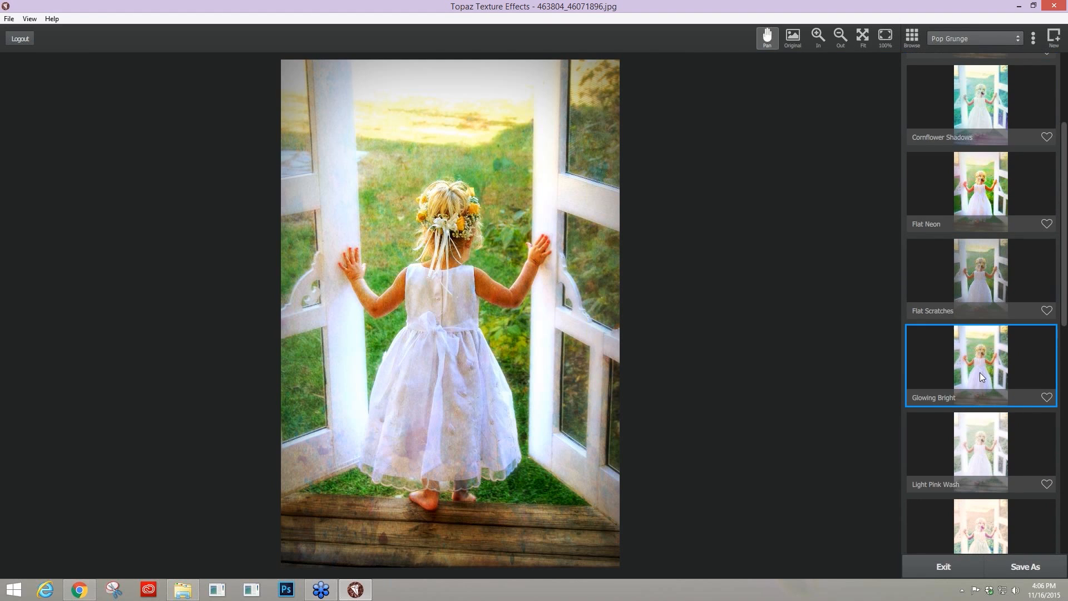
pyautogui.scroll(1, 975, 222)
pyautogui.click(976, 186)
# Step: Browse further through the Pop Grunge presets and preview Poster Glaze and Posterized Eggplant on the photo
pyautogui.scroll(-3, 981, 326)
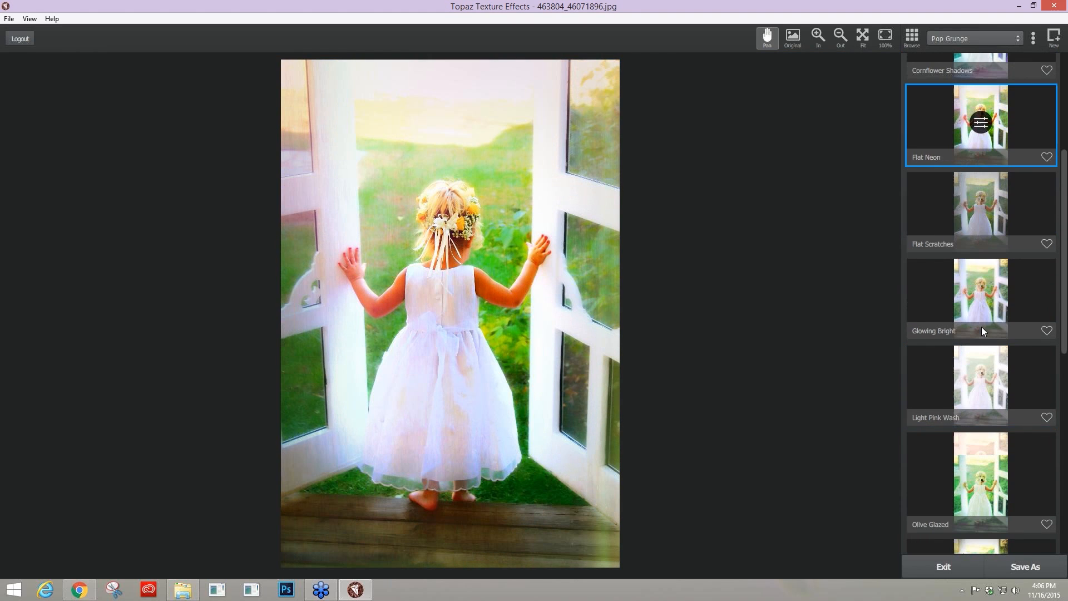
pyautogui.scroll(-3, 980, 331)
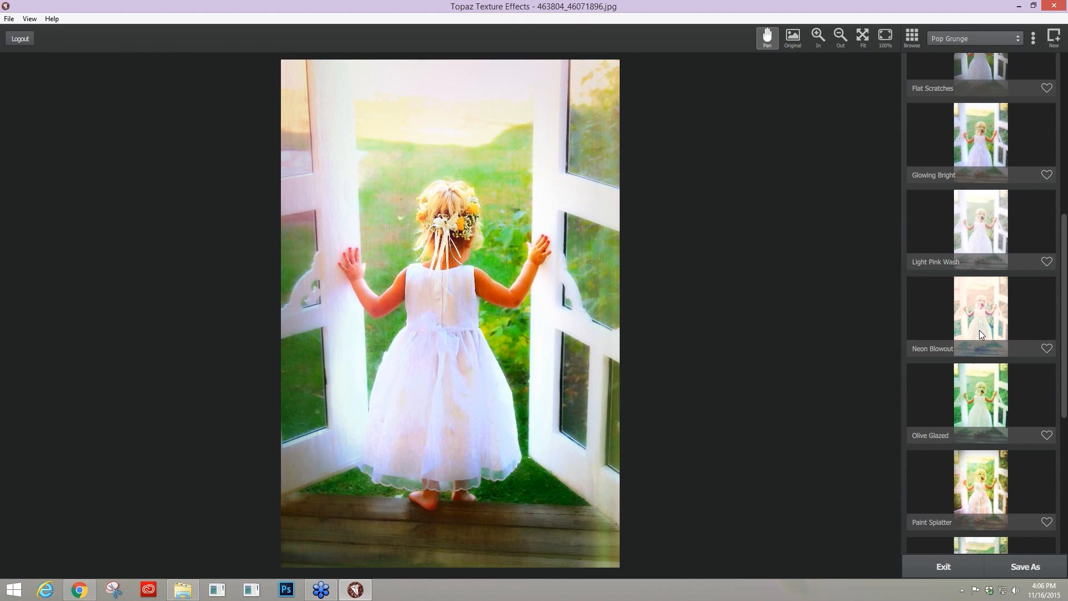
pyautogui.scroll(-1, 980, 336)
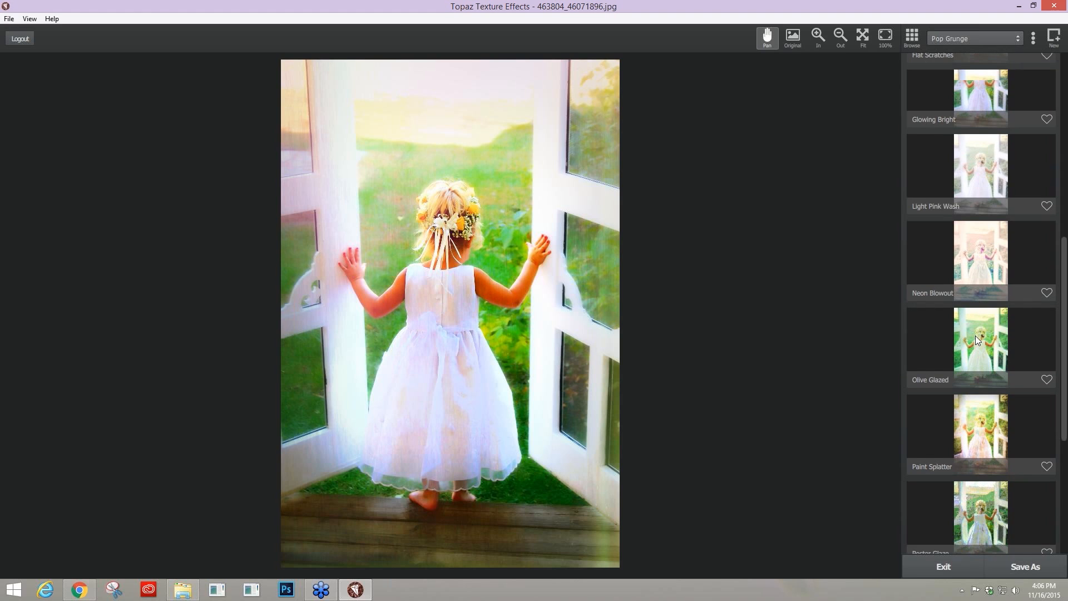
pyautogui.scroll(-1, 975, 336)
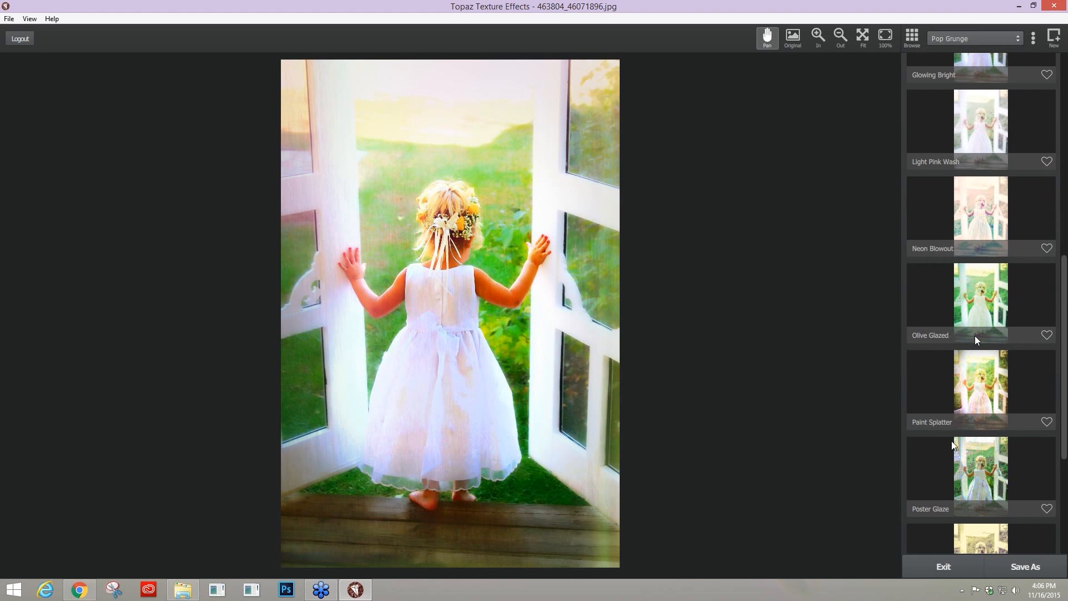
pyautogui.click(983, 486)
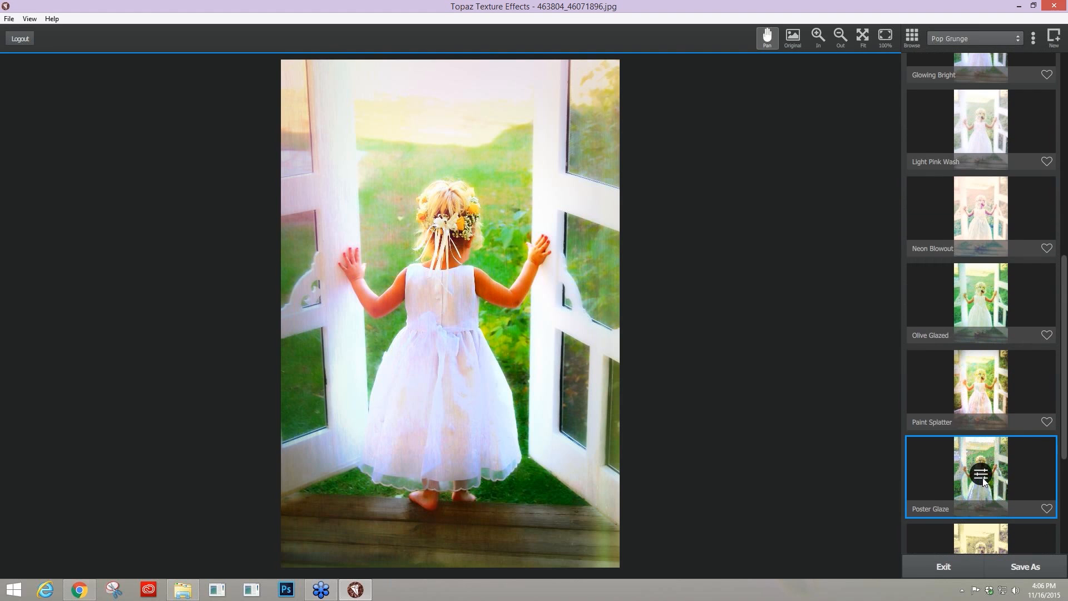
pyautogui.scroll(-4, 983, 468)
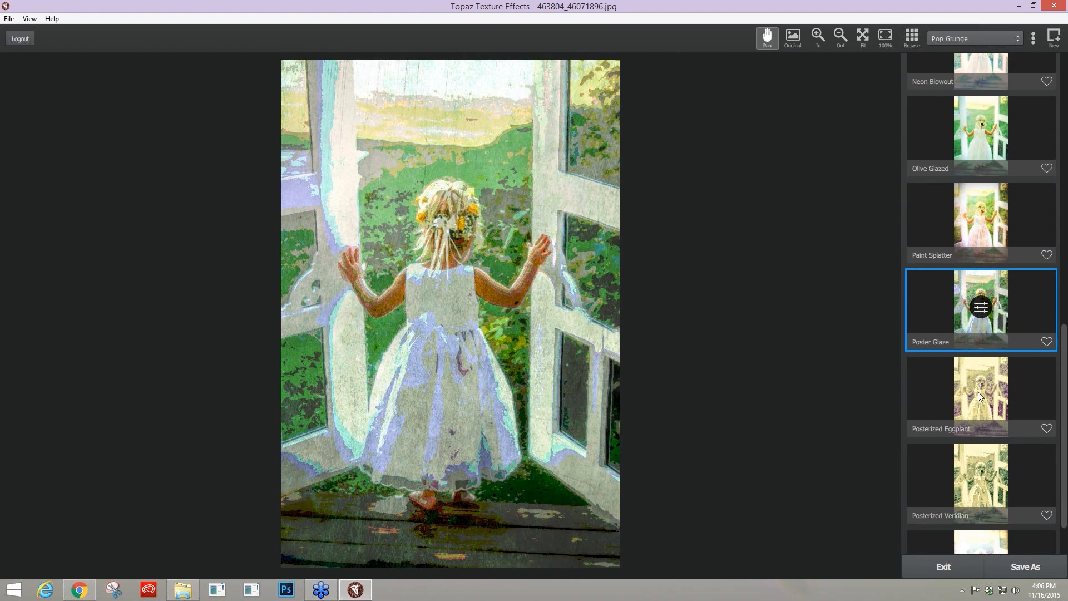
pyautogui.click(978, 392)
# Step: Switch to the Soft Grunge effects and preview Crisp Morning Run and Decaying Laurels on the photo
pyautogui.click(1033, 39)
pyautogui.click(1034, 166)
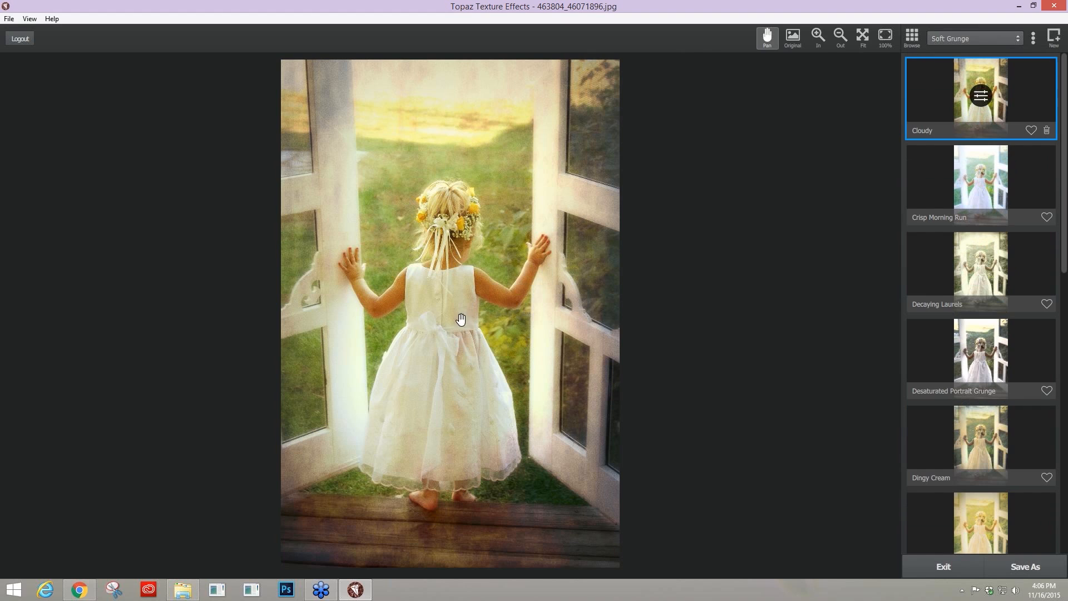
pyautogui.click(967, 189)
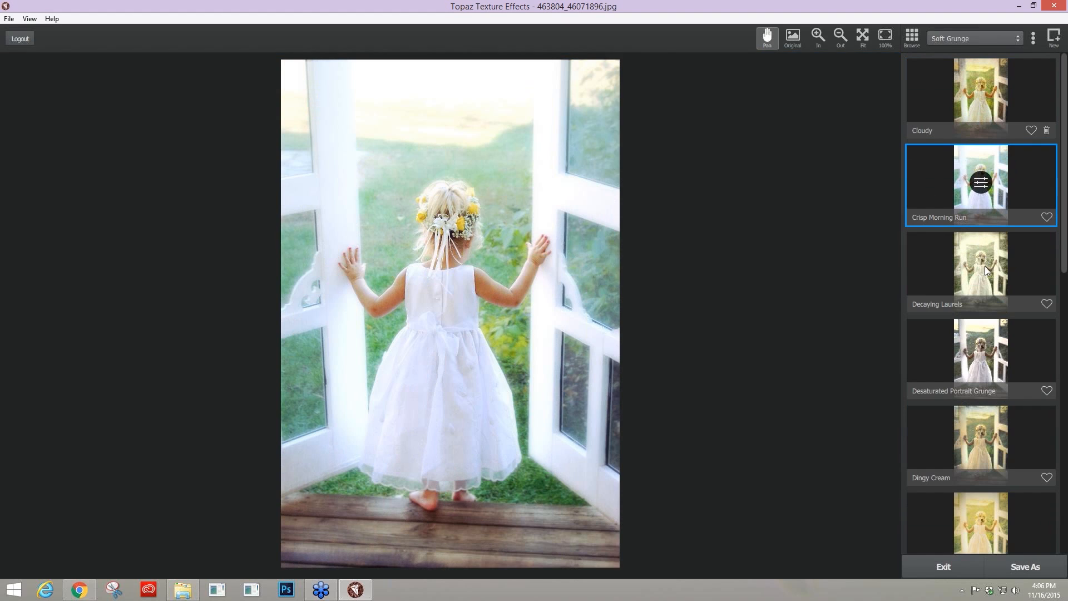
pyautogui.click(984, 266)
# Step: Browse the remaining Soft Grunge presets down to Wilting Violet and preview Spring Haze on the photo
pyautogui.scroll(-4, 976, 439)
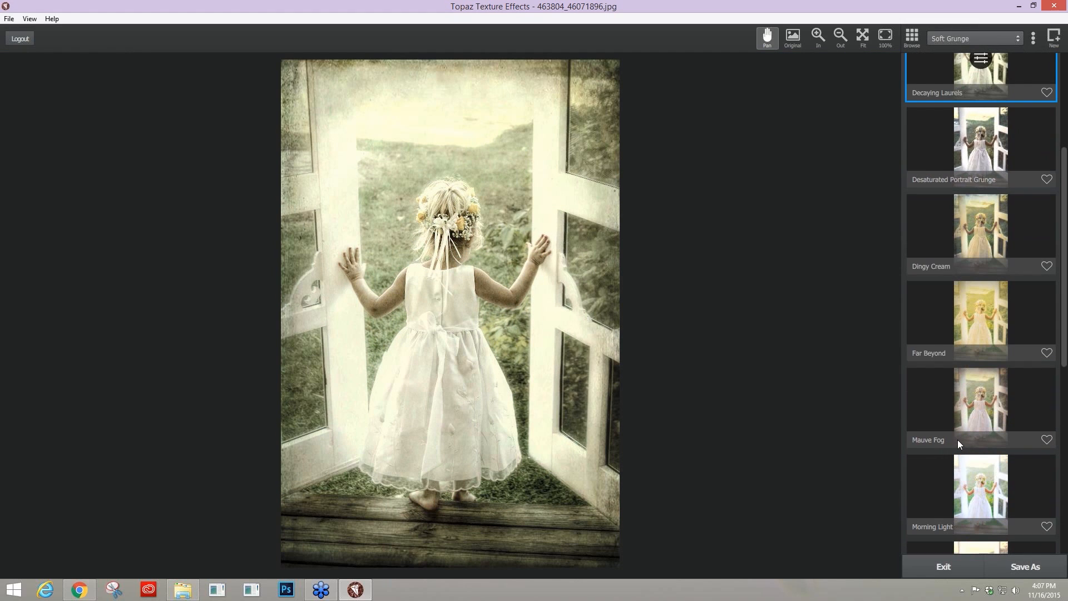
pyautogui.scroll(-1, 958, 442)
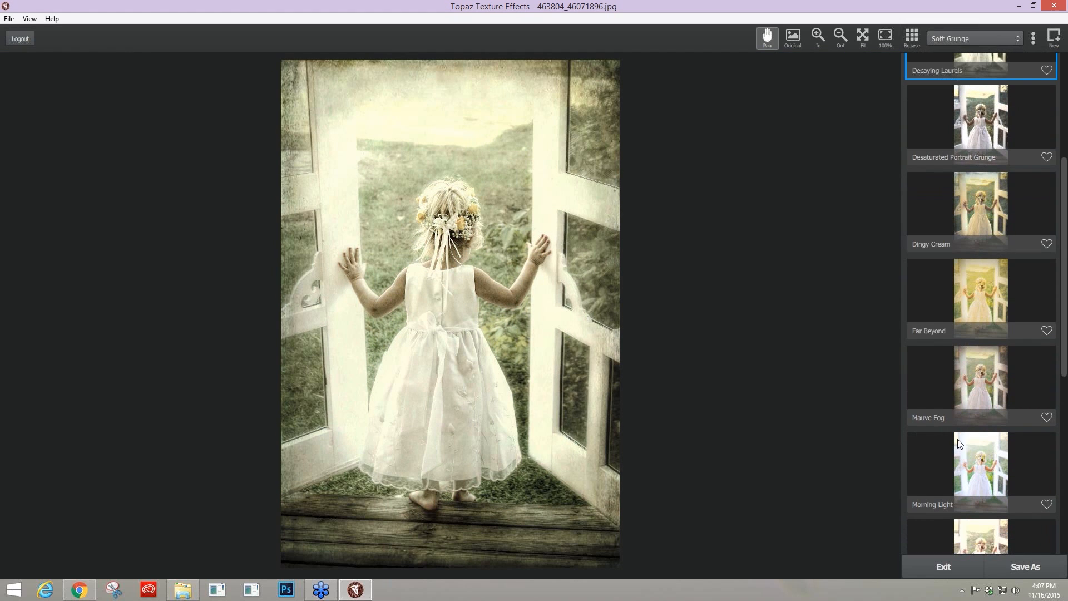
pyautogui.scroll(-3, 958, 443)
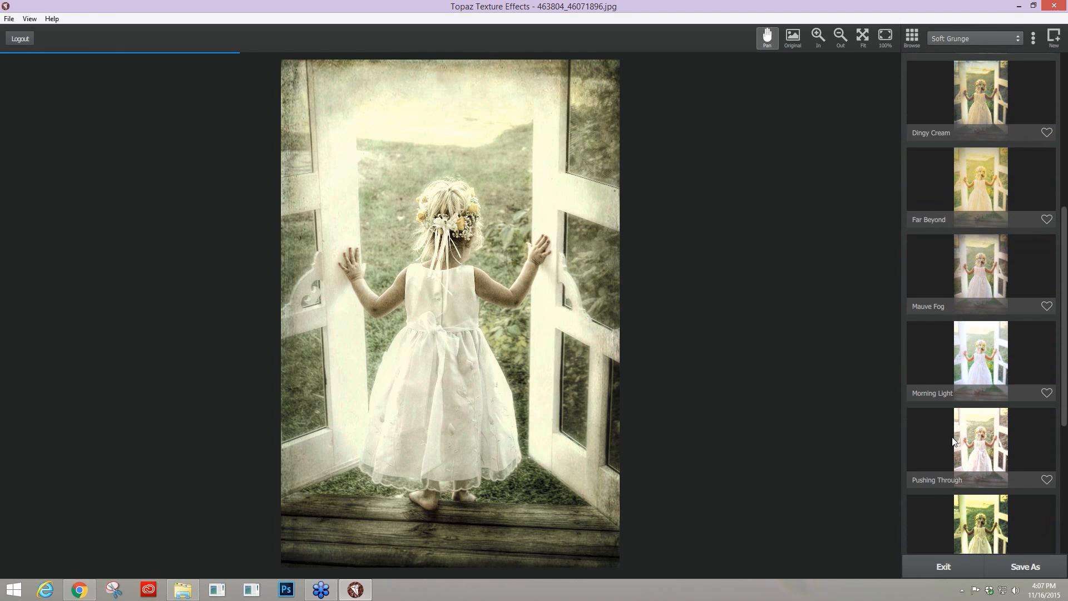
pyautogui.scroll(-3, 952, 436)
pyautogui.scroll(-1, 950, 436)
pyautogui.click(972, 437)
pyautogui.scroll(-1, 973, 437)
pyautogui.scroll(-2, 973, 437)
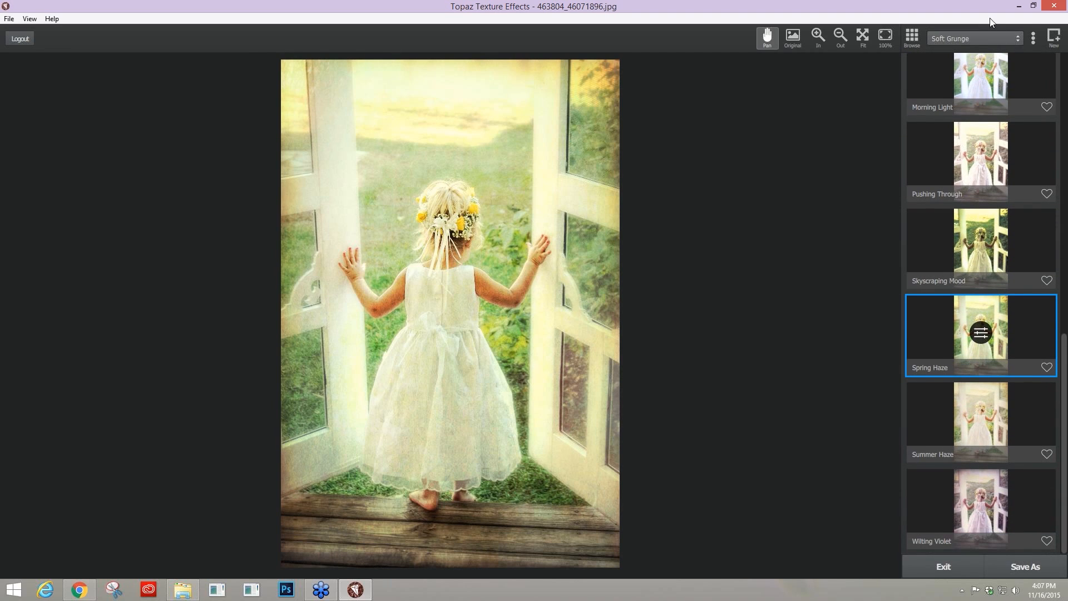
# Step: Switch to the Vintage effects and preview Coffee Stained and Burning Dust on the photo
pyautogui.click(997, 39)
pyautogui.click(1018, 184)
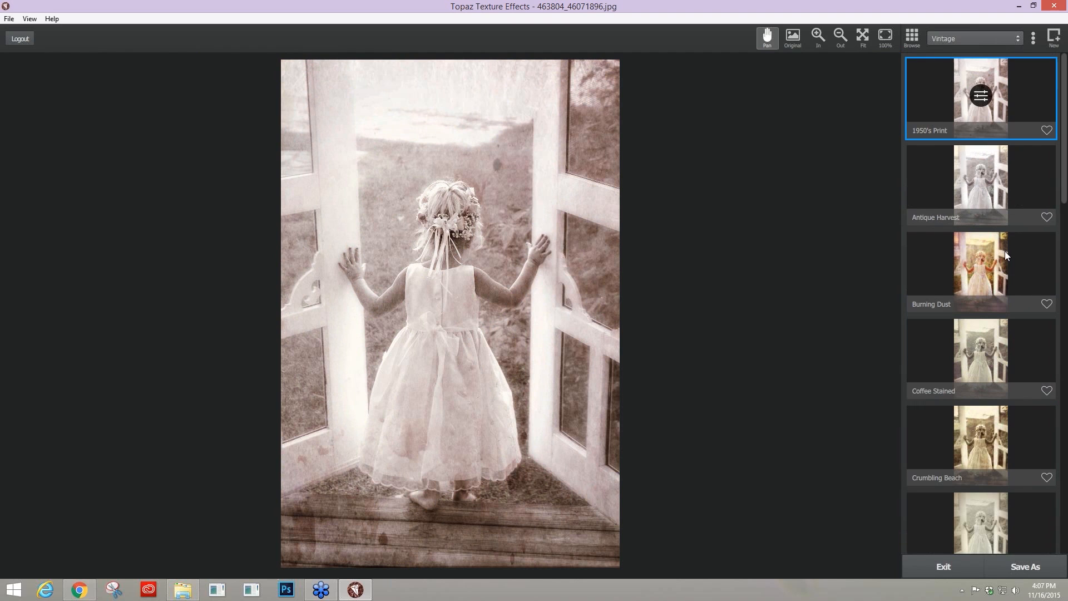
pyautogui.click(977, 361)
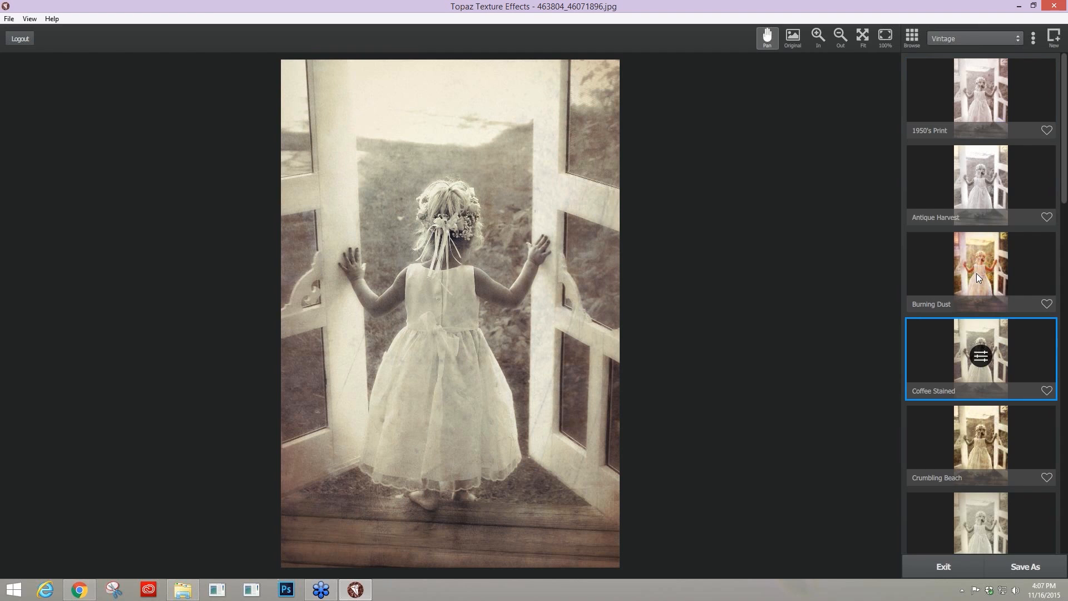
pyautogui.scroll(-1, 993, 330)
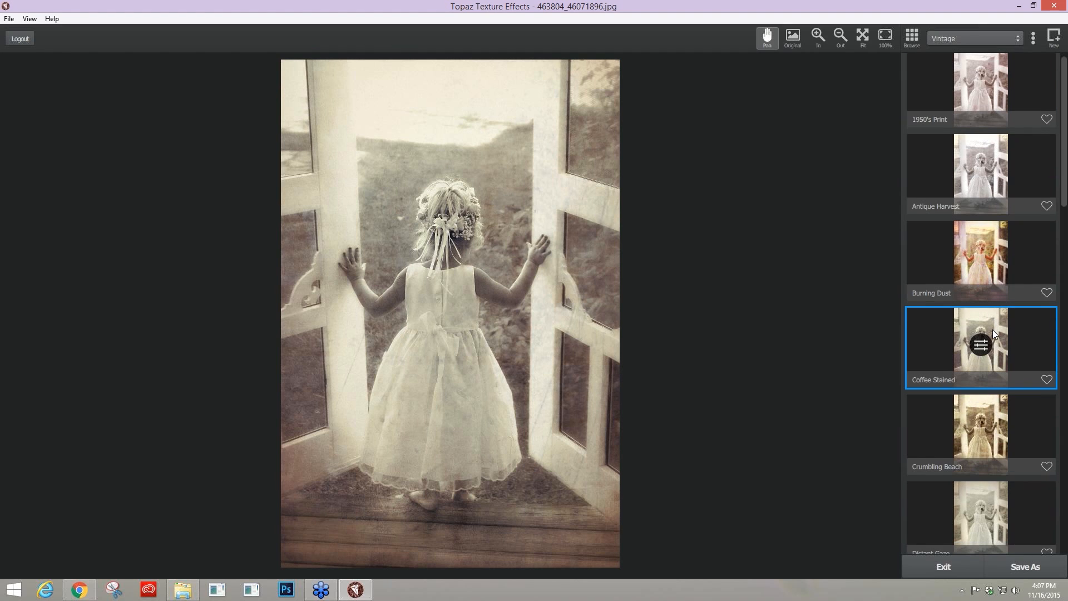
pyautogui.click(981, 219)
# Step: Preview the Vintage presets Crumbling Beach and Retro Streets on the photo, browsing the presets between them
pyautogui.scroll(-1, 988, 346)
pyautogui.scroll(-1, 988, 349)
pyautogui.click(980, 264)
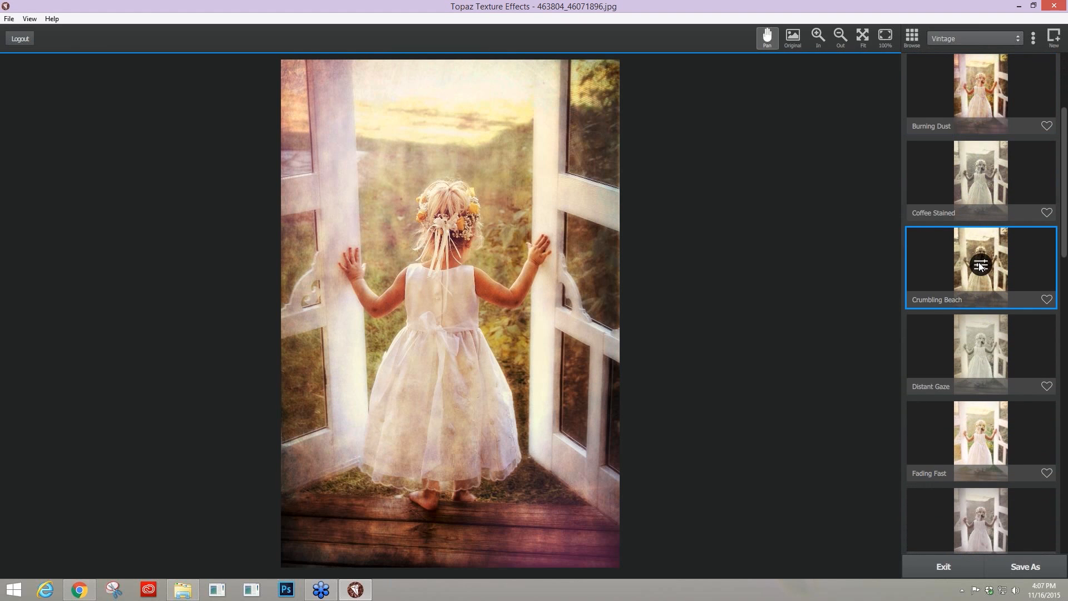
pyautogui.scroll(-1, 977, 455)
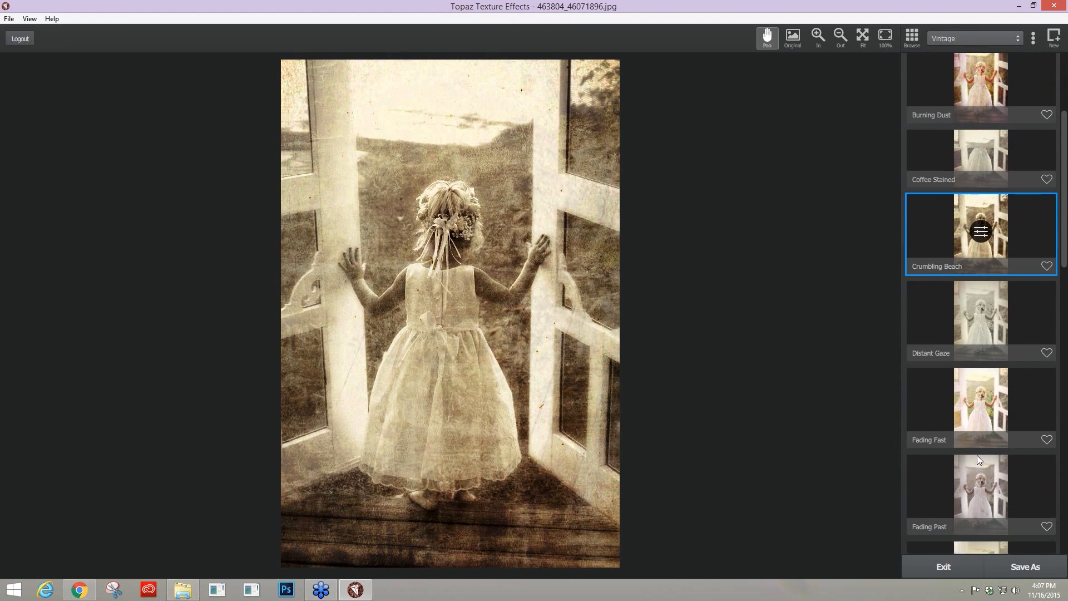
pyautogui.scroll(-4, 979, 460)
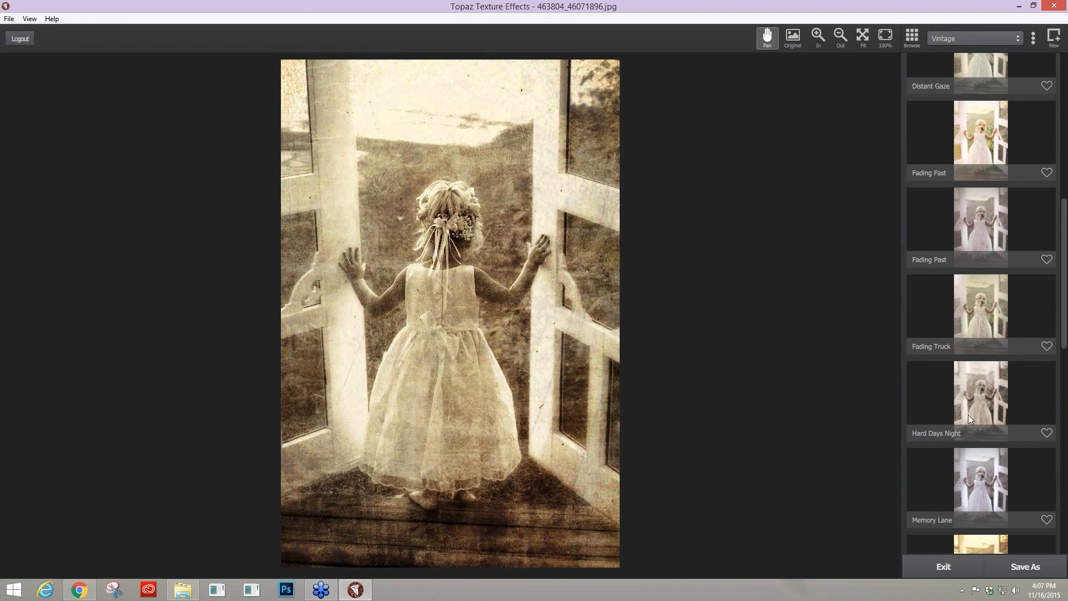
pyautogui.scroll(-6, 968, 423)
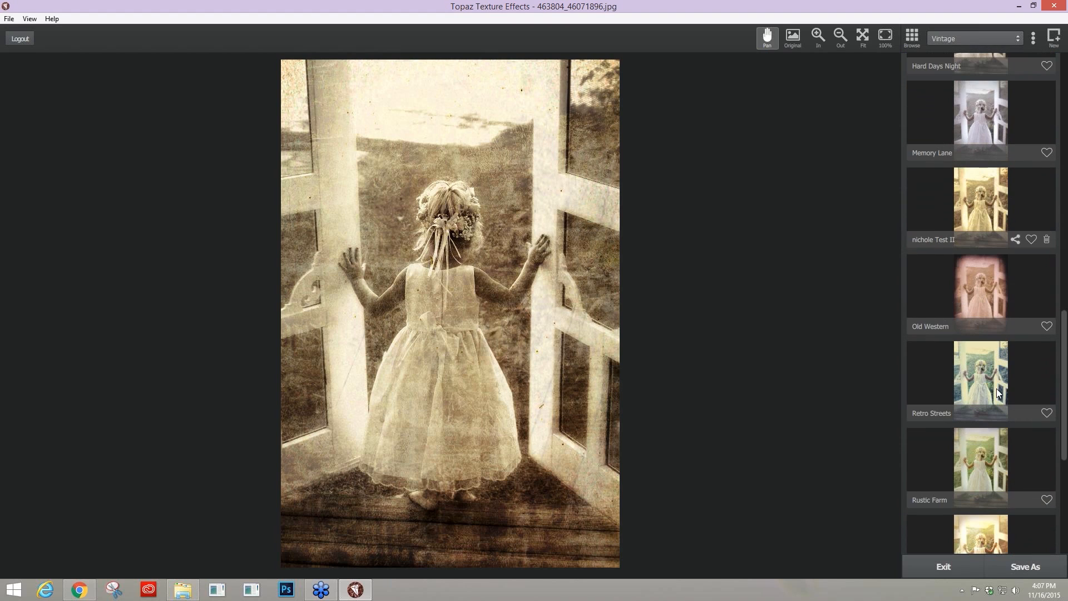
pyautogui.click(979, 382)
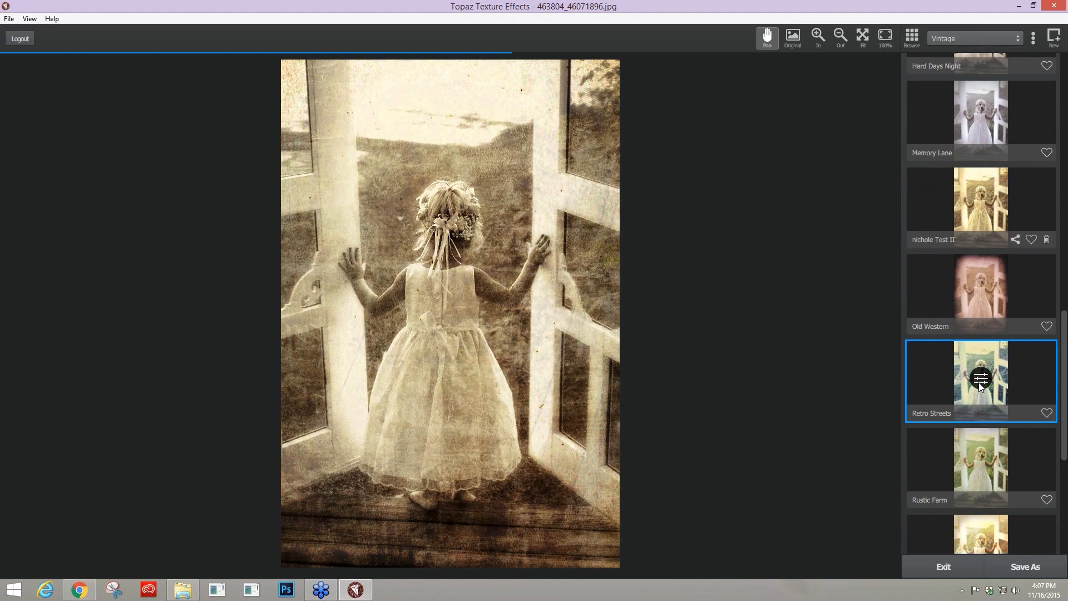
# Step: Check the list of collections, change the effect grouping from Collections to Tags, and show the Wedding effects
pyautogui.click(981, 39)
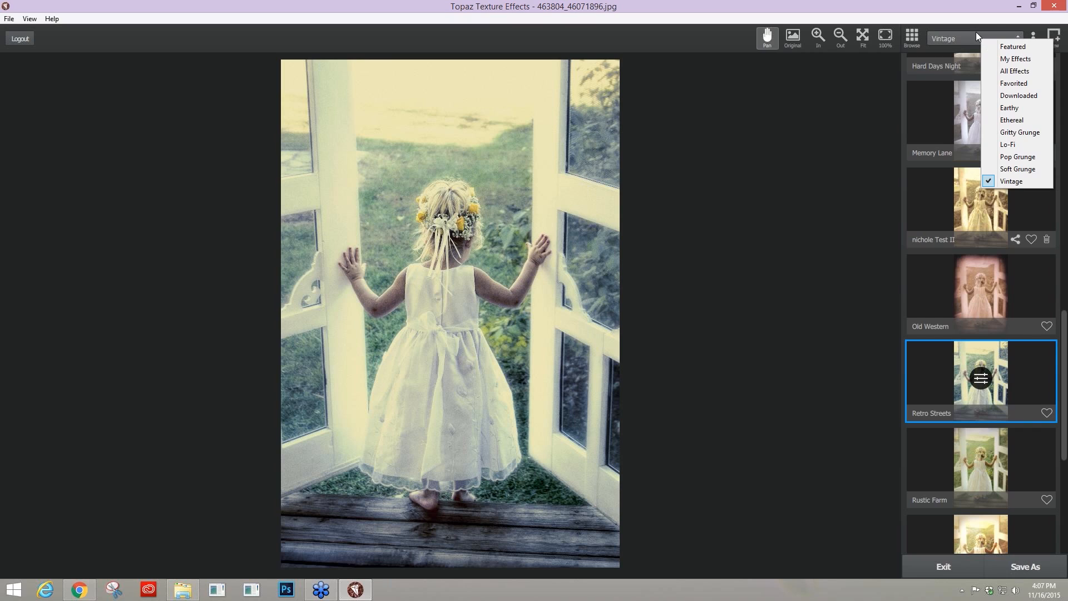
pyautogui.click(976, 32)
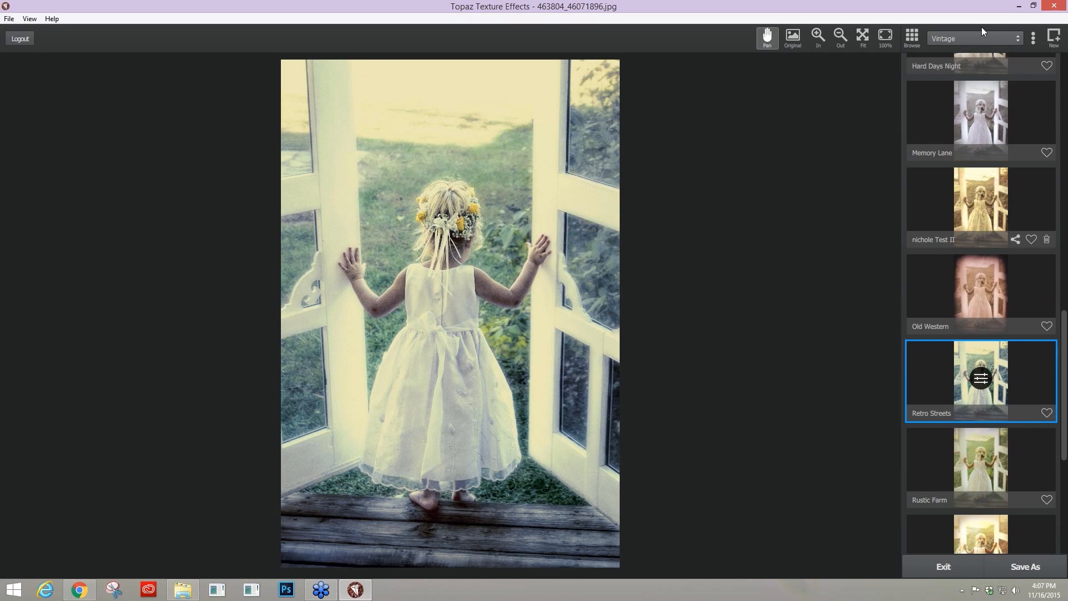
pyautogui.click(1034, 38)
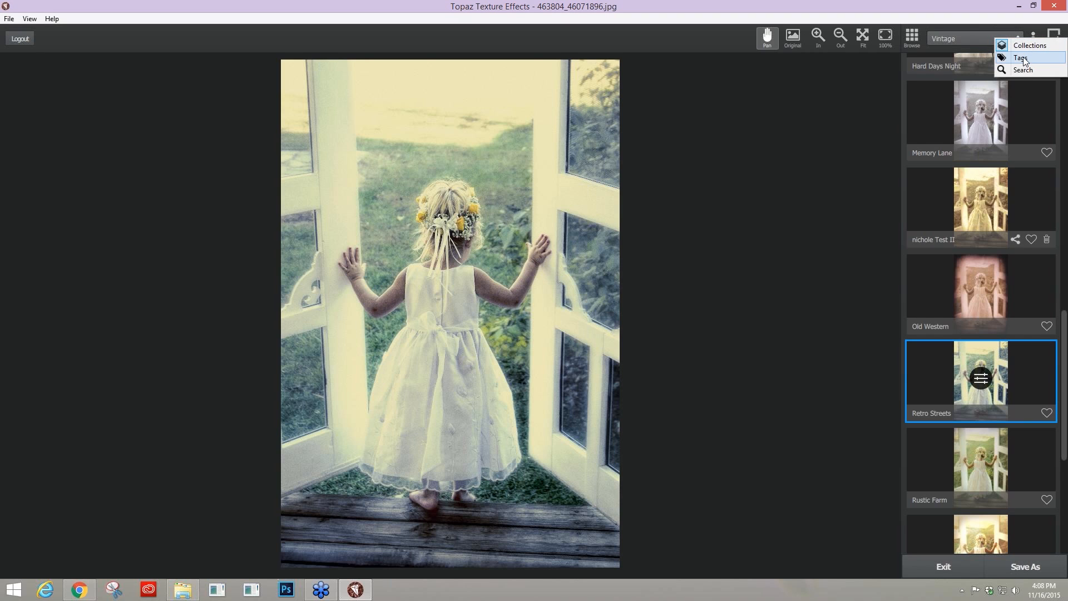
pyautogui.click(1024, 56)
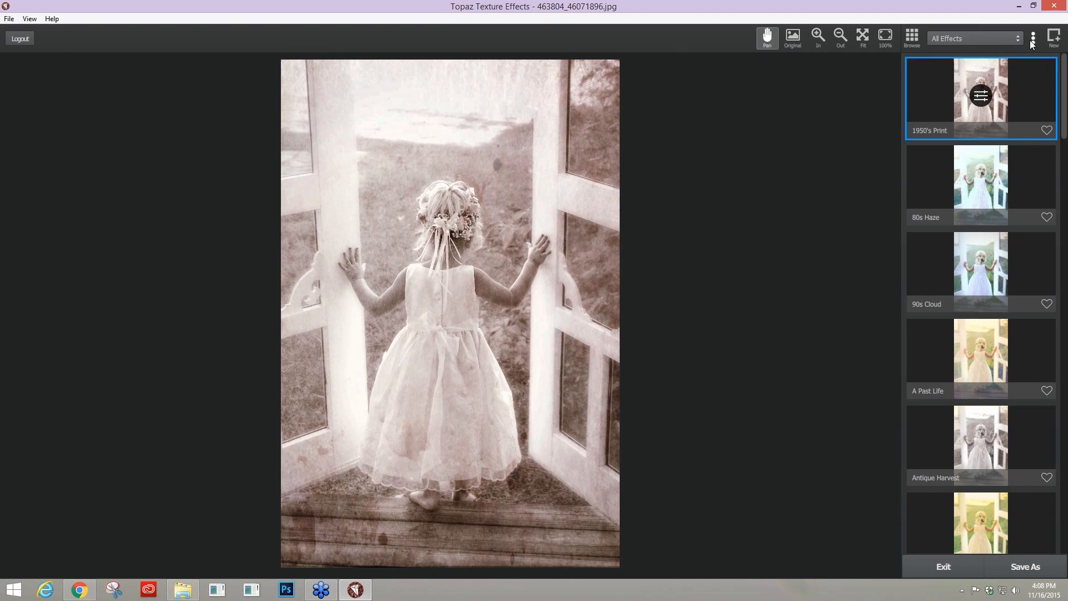
pyautogui.click(1011, 39)
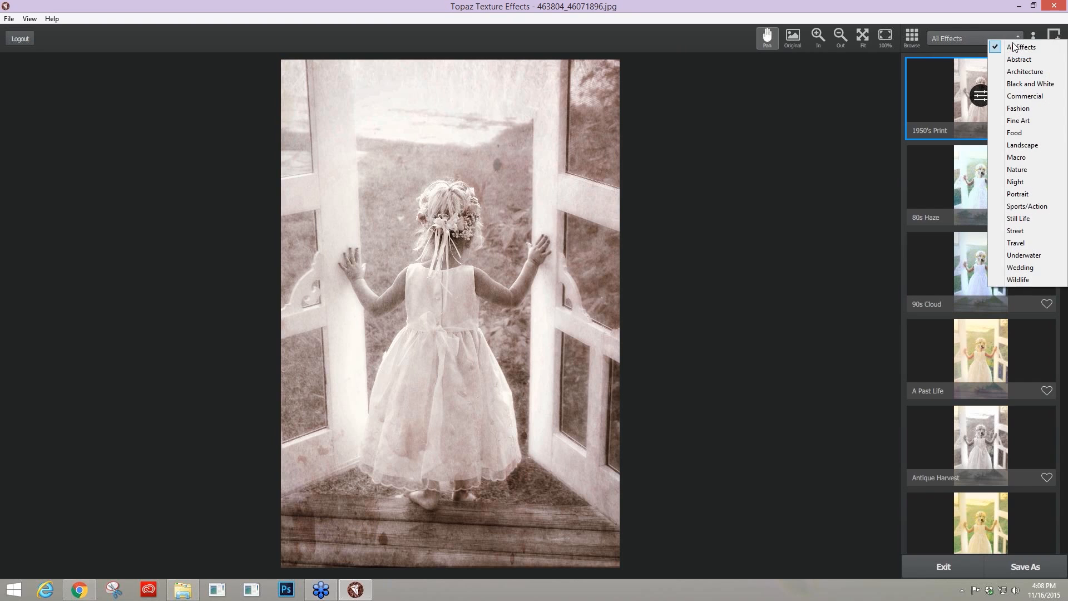
pyautogui.click(1021, 268)
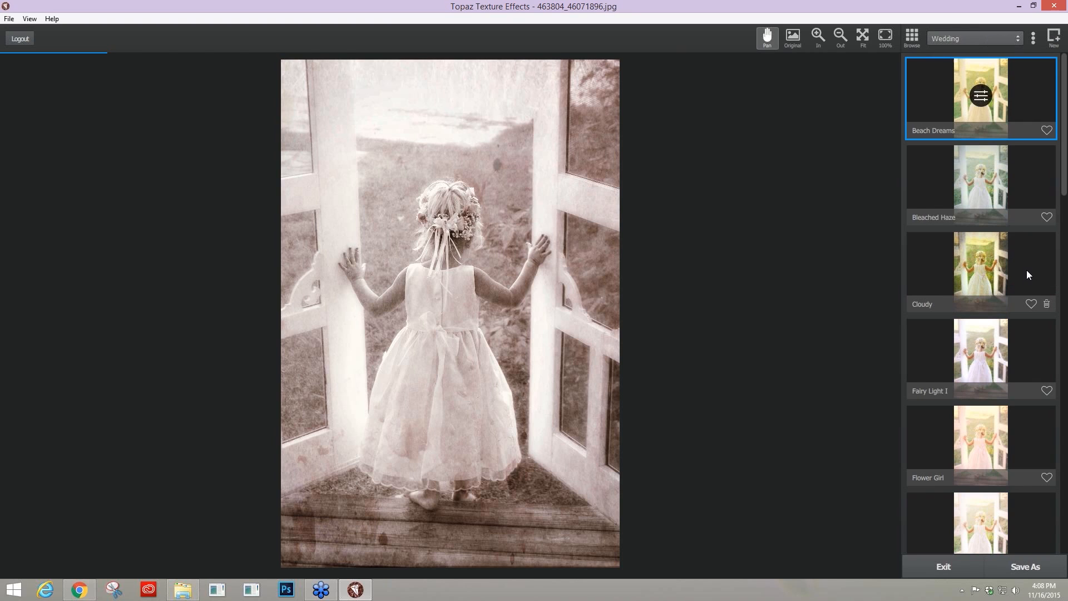
# Step: Preview the Wedding presets on the photo, including Bleached Haze, Fairy Light I, Lilac Tinge, Lilac Wash and Mauve Glaze
pyautogui.click(979, 177)
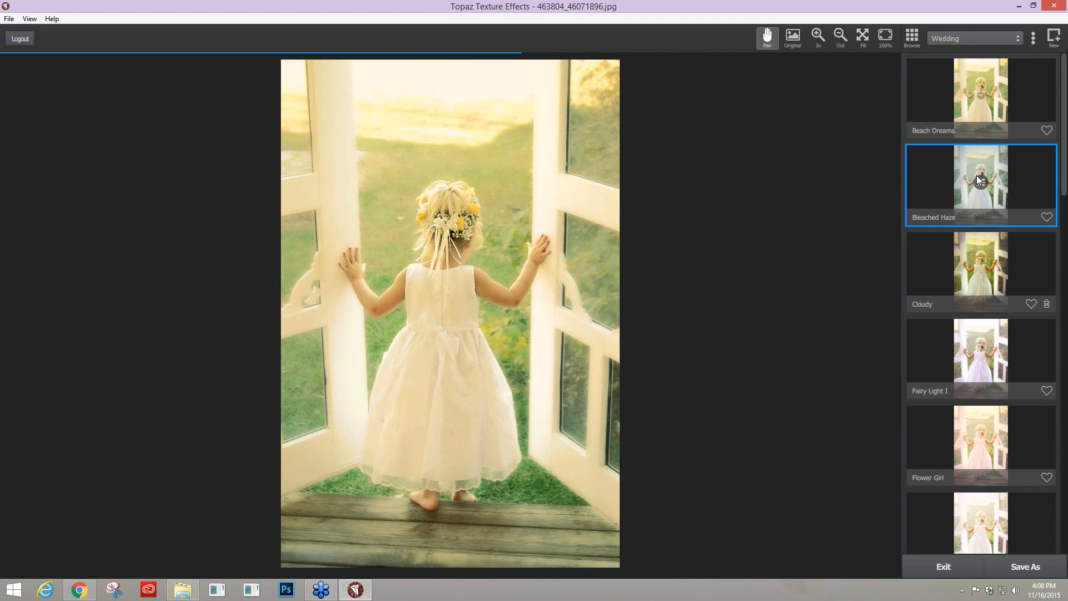
pyautogui.click(986, 356)
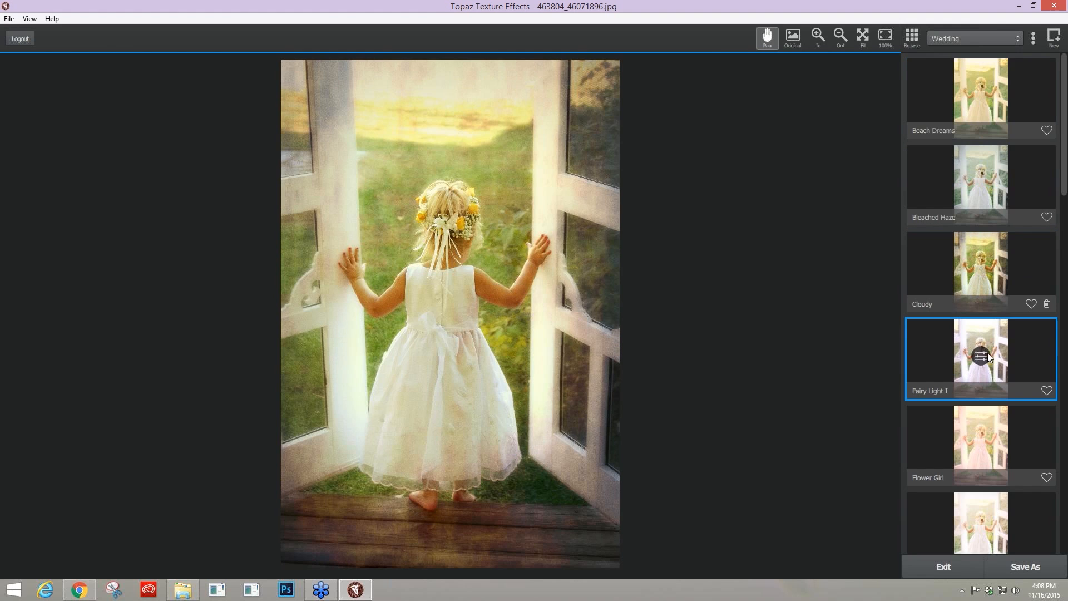
pyautogui.scroll(-3, 991, 356)
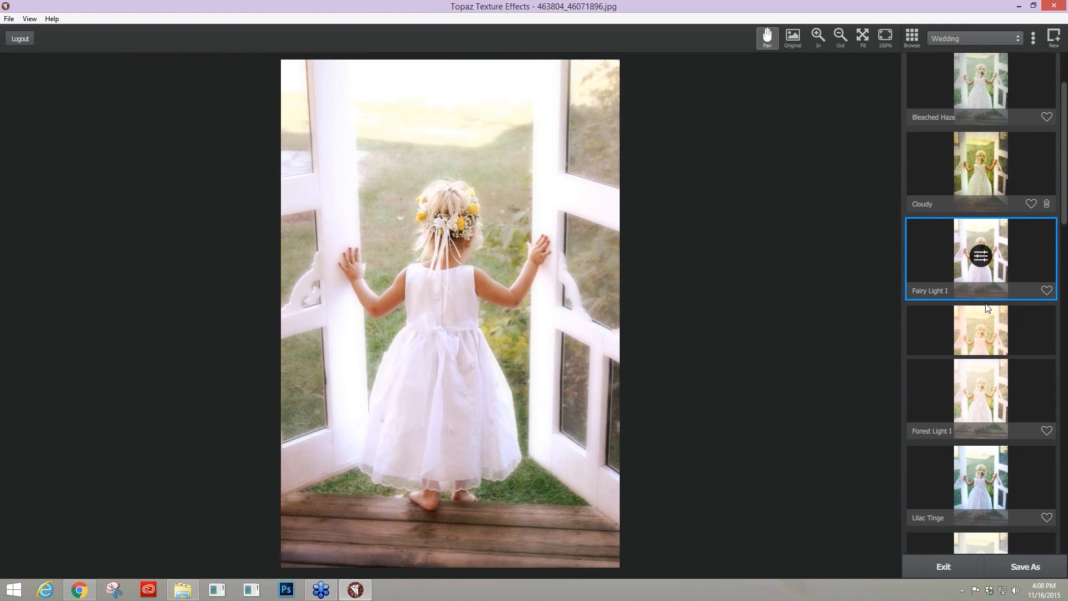
pyautogui.click(988, 405)
pyautogui.click(974, 395)
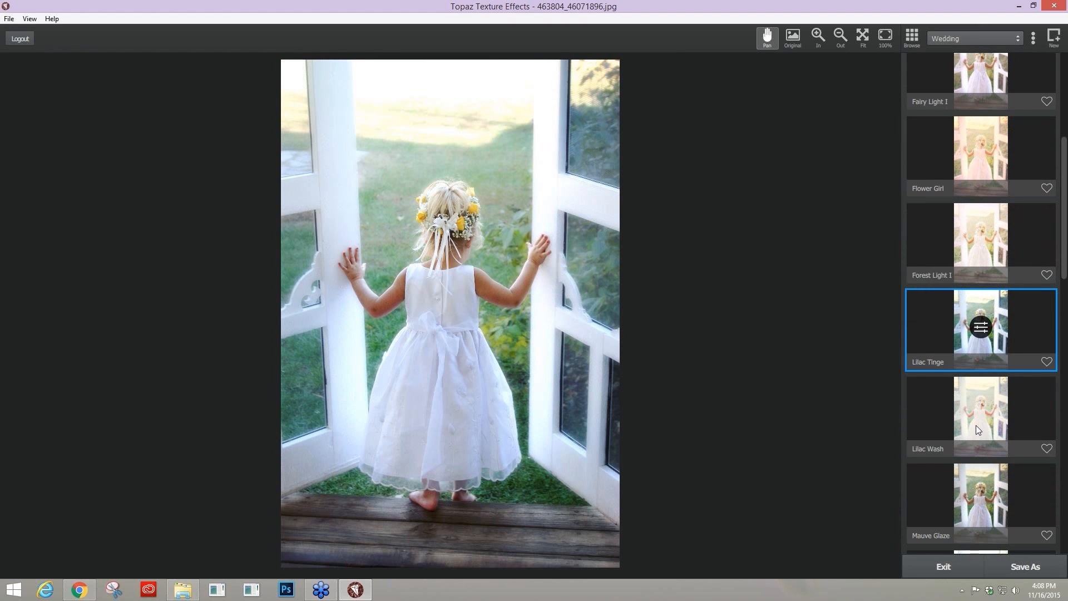
pyautogui.click(976, 425)
pyautogui.click(993, 396)
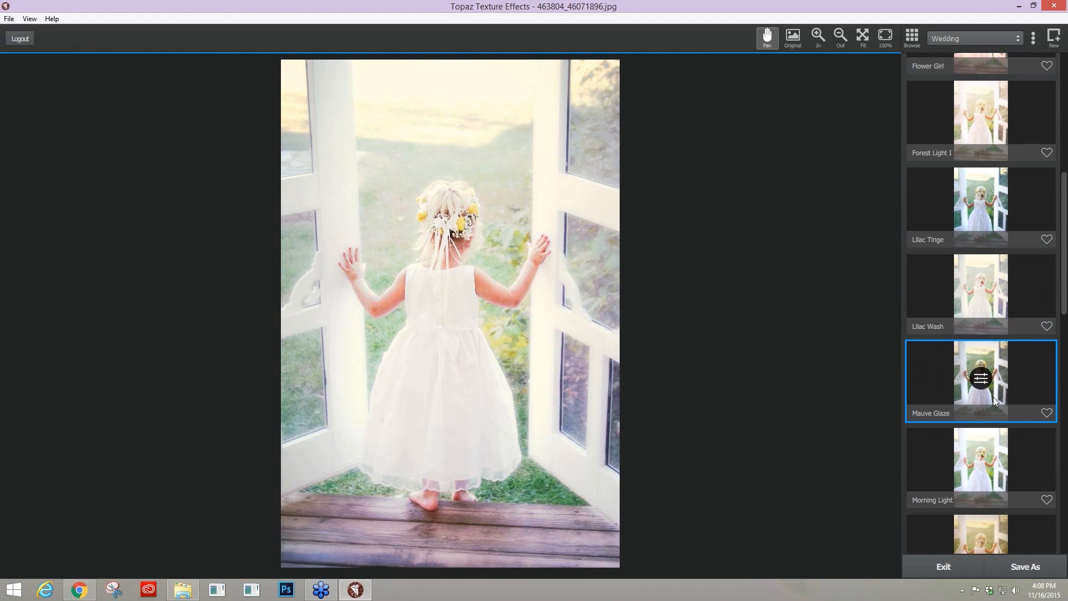
# Step: Preview the Wedding presets Morning Light, Pushing Through and Soft Warm Breeze on the photo, browsing further down the list
pyautogui.click(976, 448)
pyautogui.scroll(-3, 975, 440)
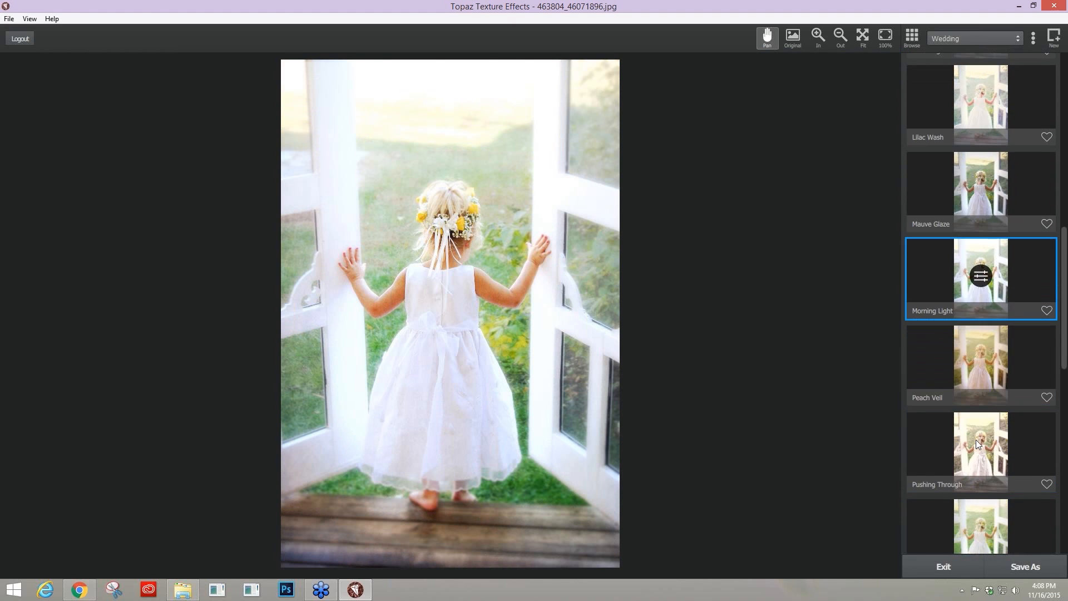
pyautogui.click(978, 383)
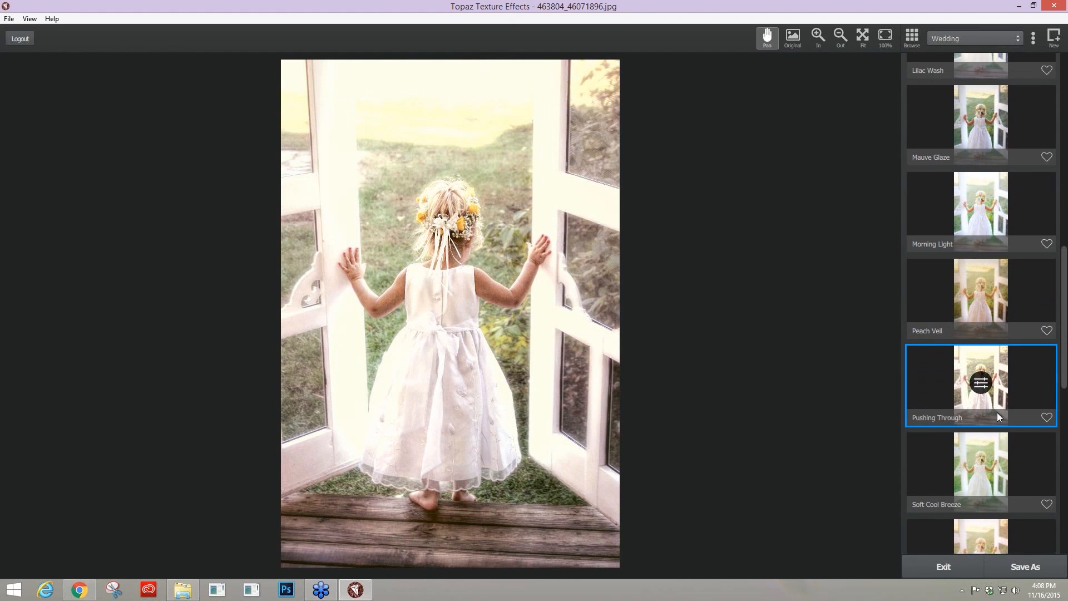
pyautogui.scroll(-5, 997, 412)
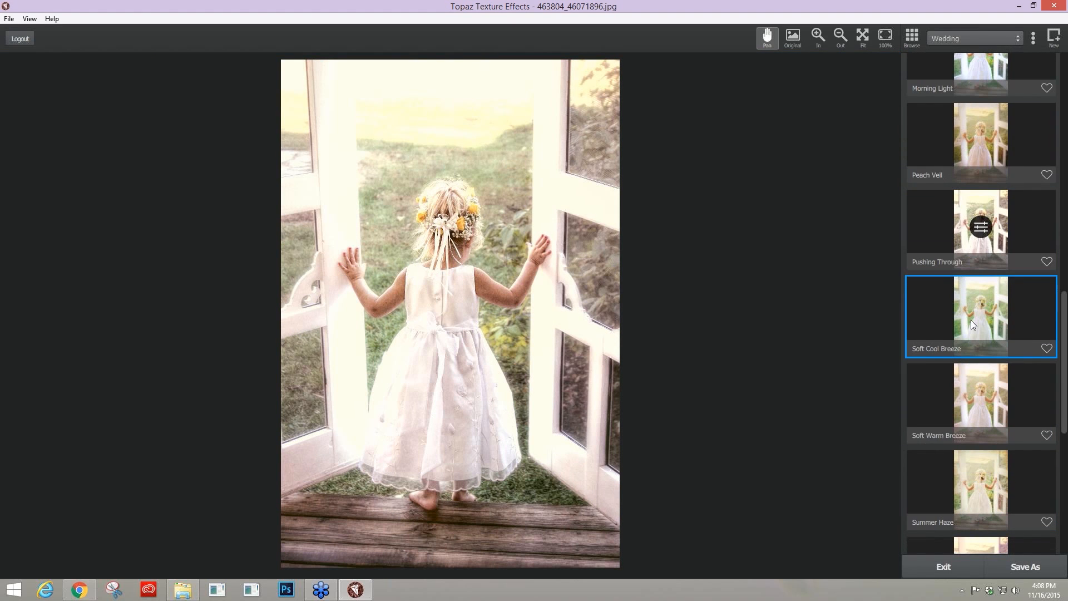
pyautogui.click(981, 401)
# Step: Switch from Tags to Search, search the effects for "wedding", browse the results and preview Wedding Bouquet on the photo
pyautogui.click(1033, 38)
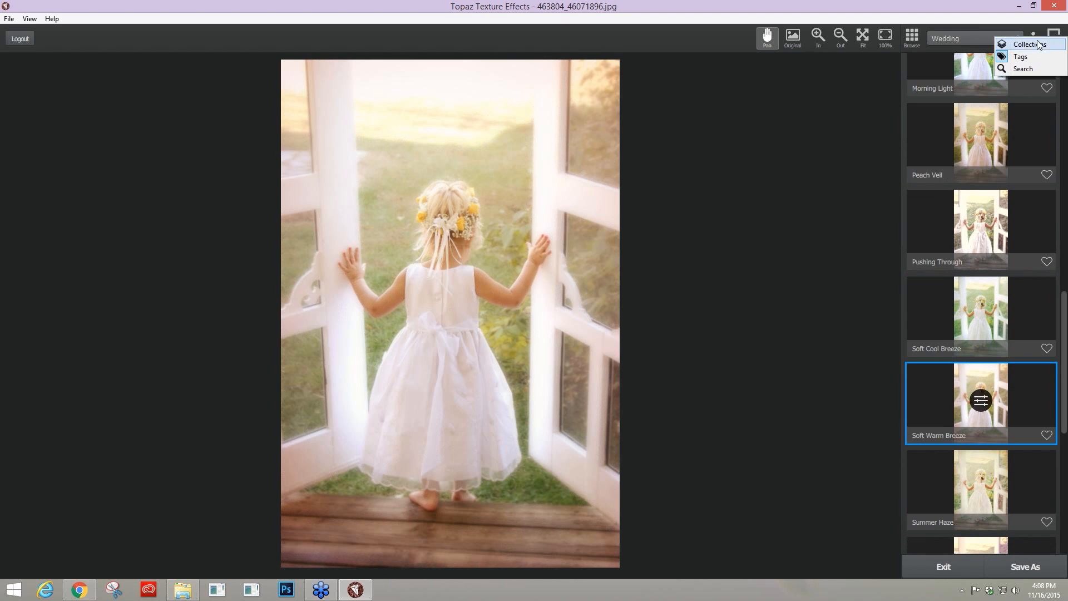
pyautogui.click(1030, 69)
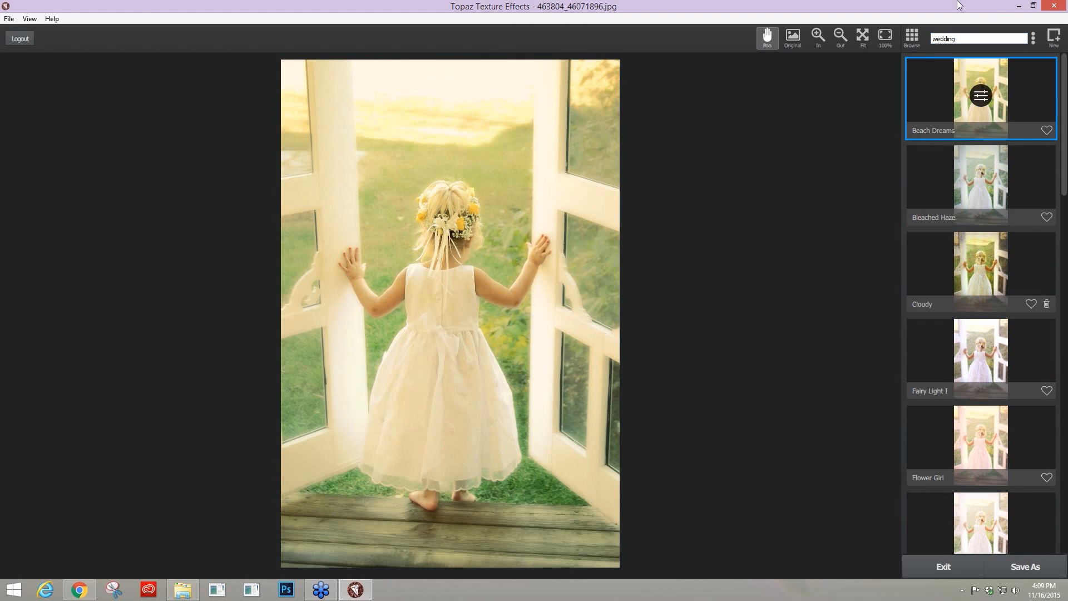
pyautogui.scroll(-3, 965, 182)
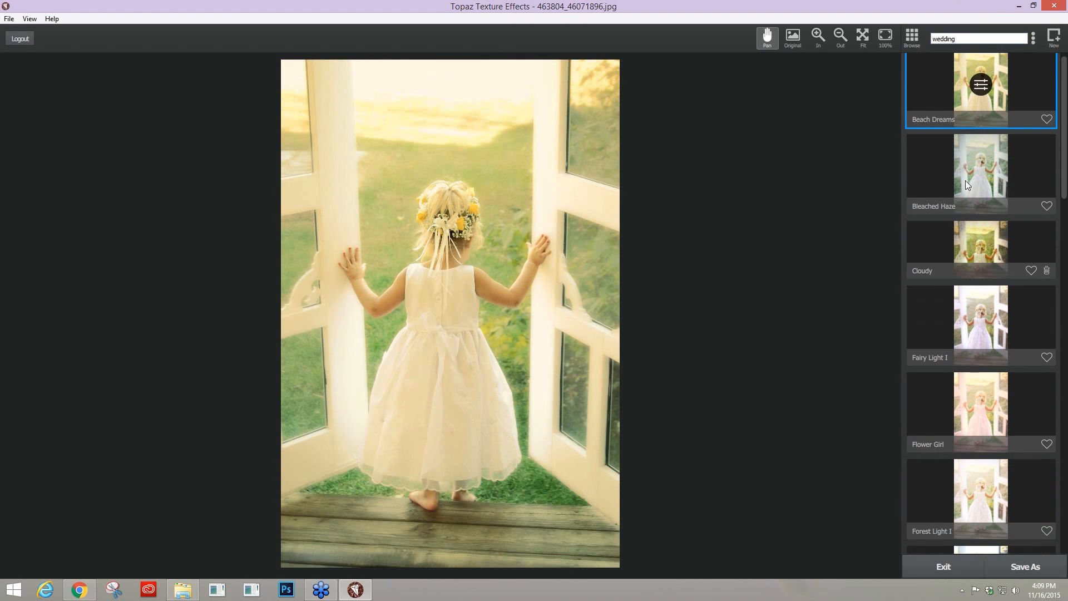
pyautogui.scroll(-9, 967, 179)
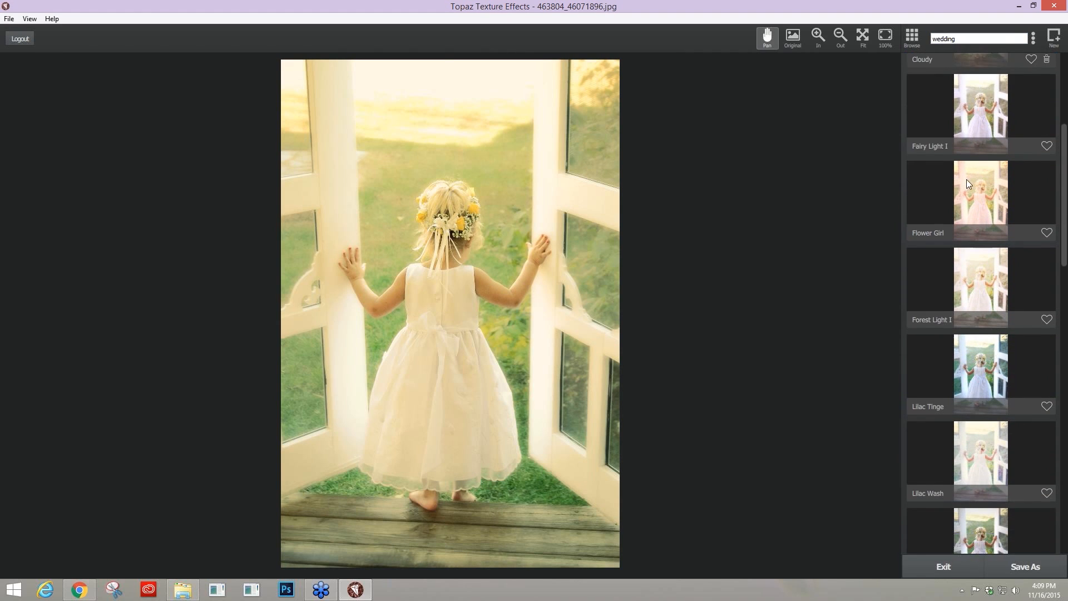
pyautogui.scroll(-9, 968, 183)
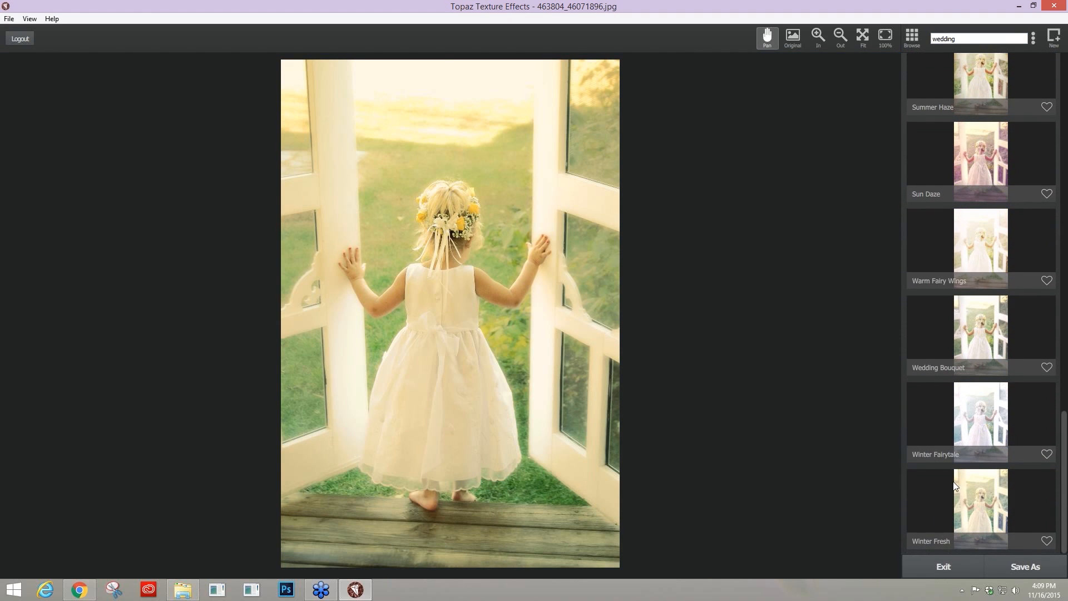
pyautogui.click(980, 331)
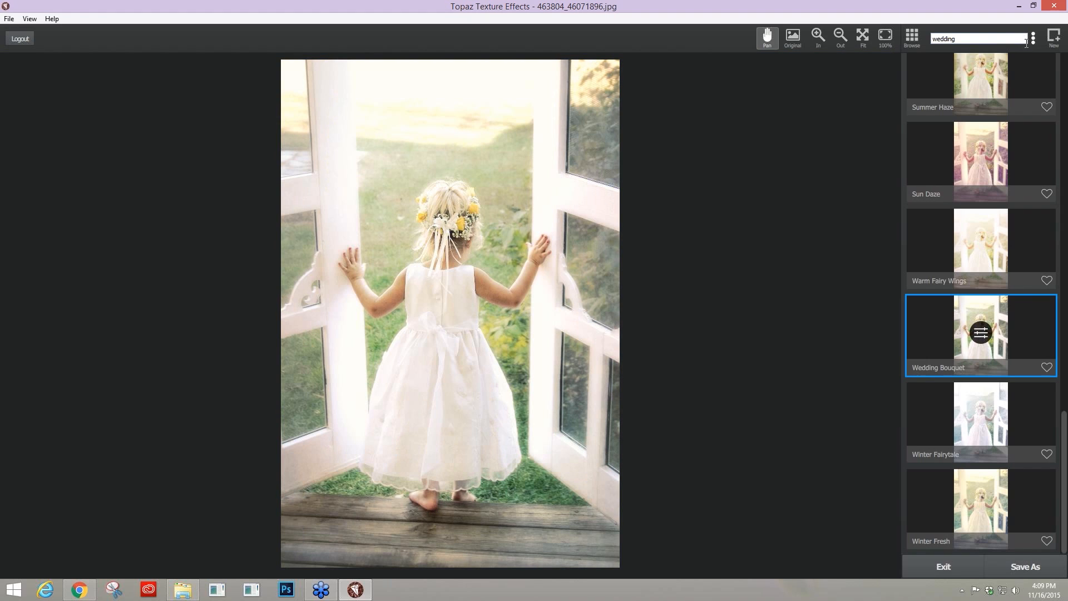
# Step: Open the grid for browsing all shared effects and examine the thumbnails and details, from Old School down to Citronella Lily
pyautogui.click(912, 36)
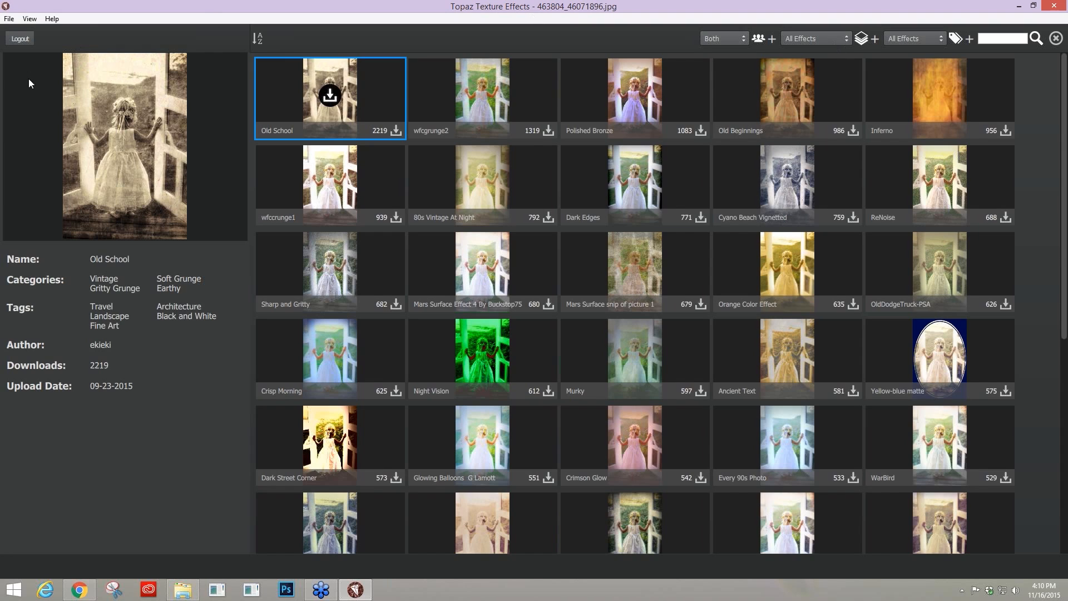
pyautogui.click(128, 188)
pyautogui.click(130, 184)
pyautogui.scroll(-1, 611, 348)
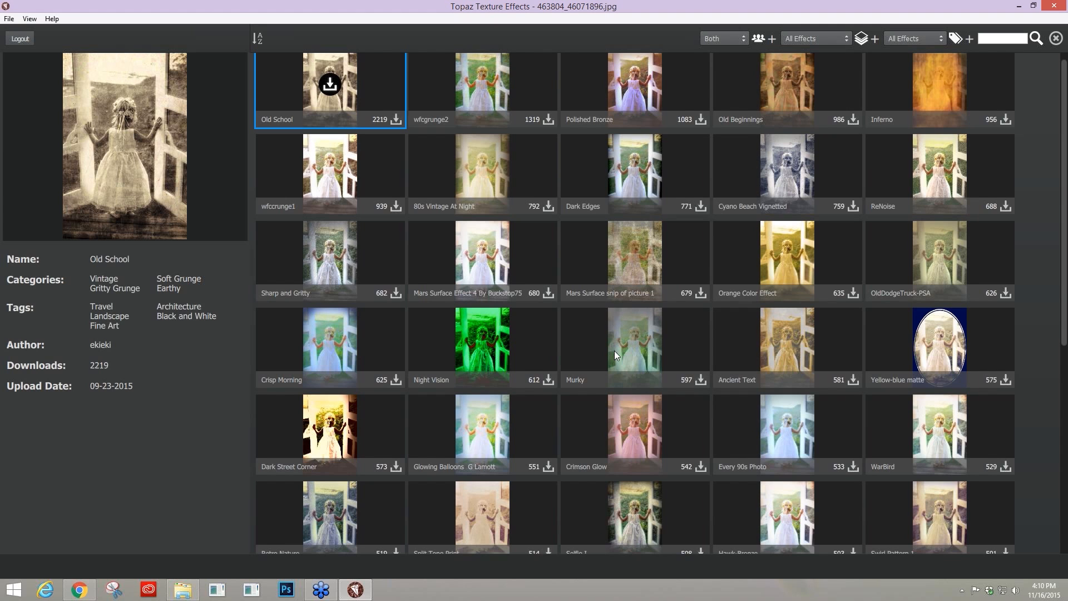
pyautogui.scroll(-2, 614, 350)
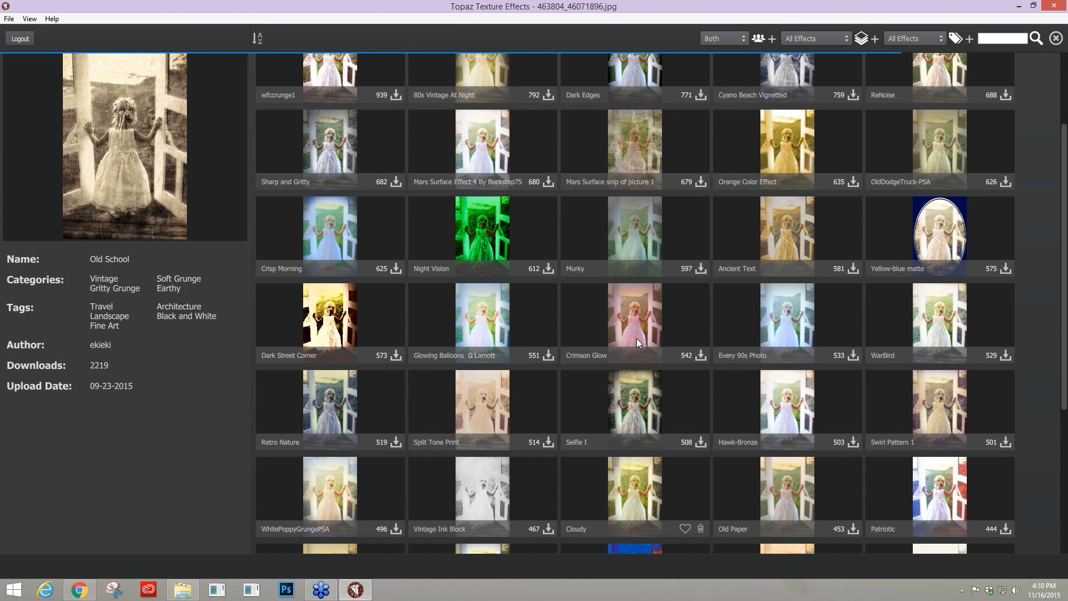
pyautogui.scroll(-2, 637, 338)
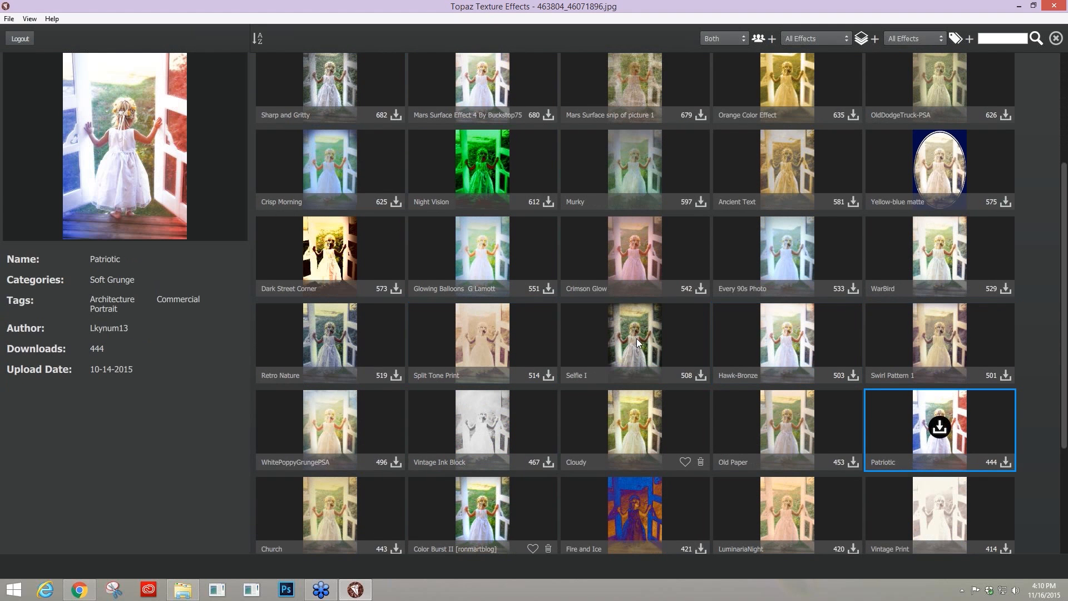
pyautogui.scroll(-2, 638, 342)
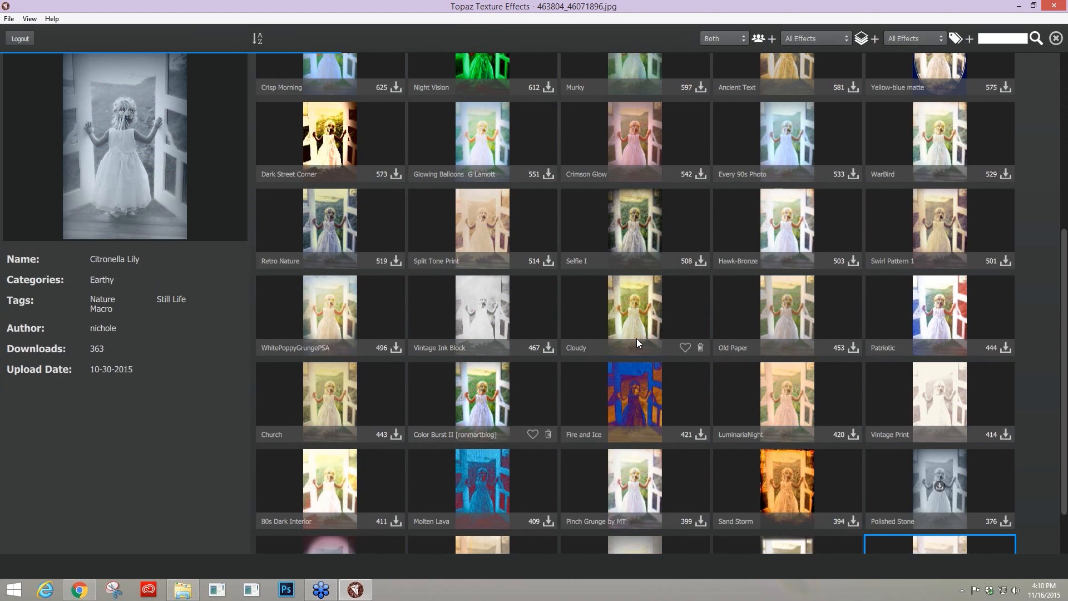
pyautogui.scroll(-2, 636, 339)
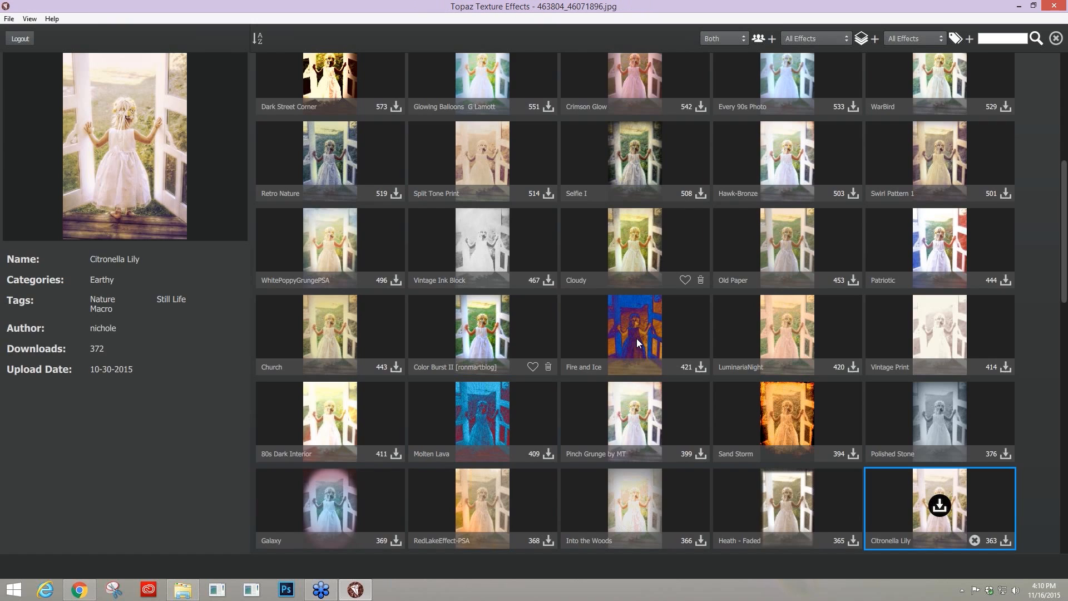
# Step: Step through the effects from Dreamer to Heath - Sunny Saturation, and look back over the more downloaded ones above
pyautogui.press('Down')
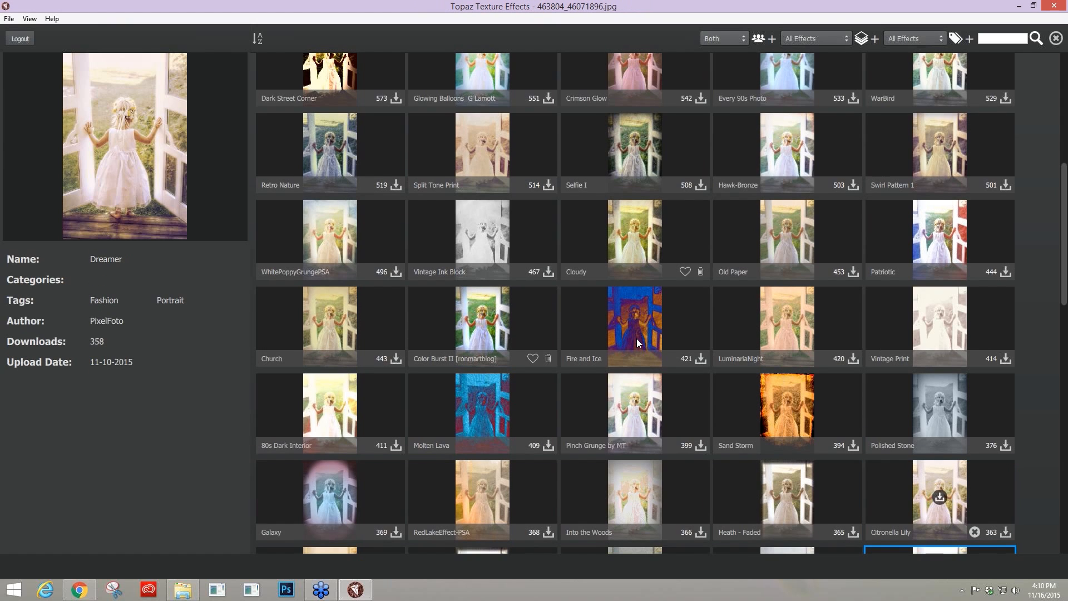
pyautogui.press('Down')
pyautogui.press('Down')
pyautogui.press('Down')
pyautogui.press('Down')
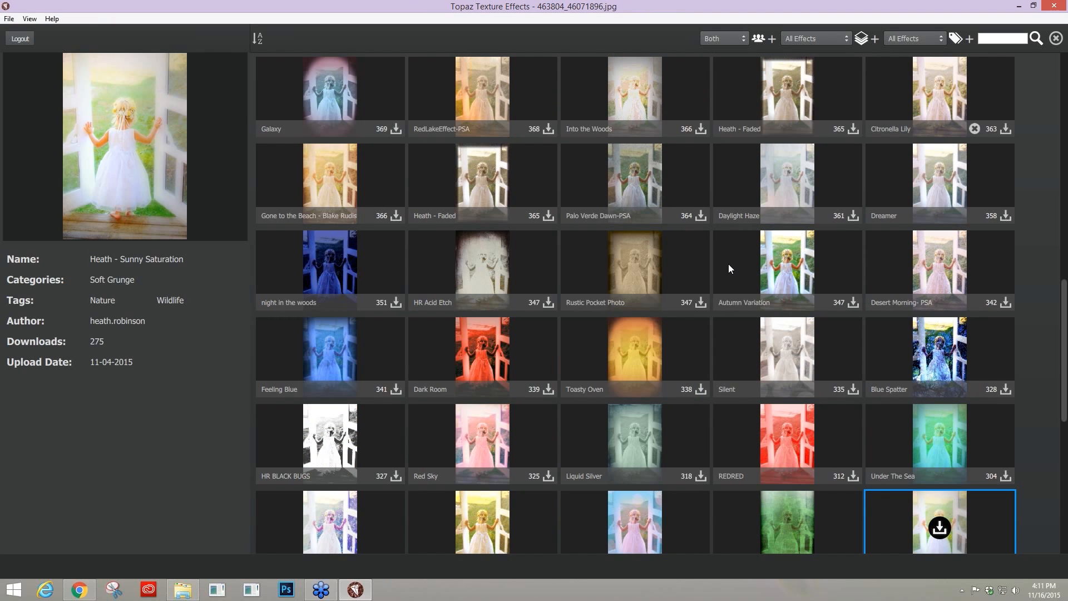
pyautogui.scroll(4, 729, 263)
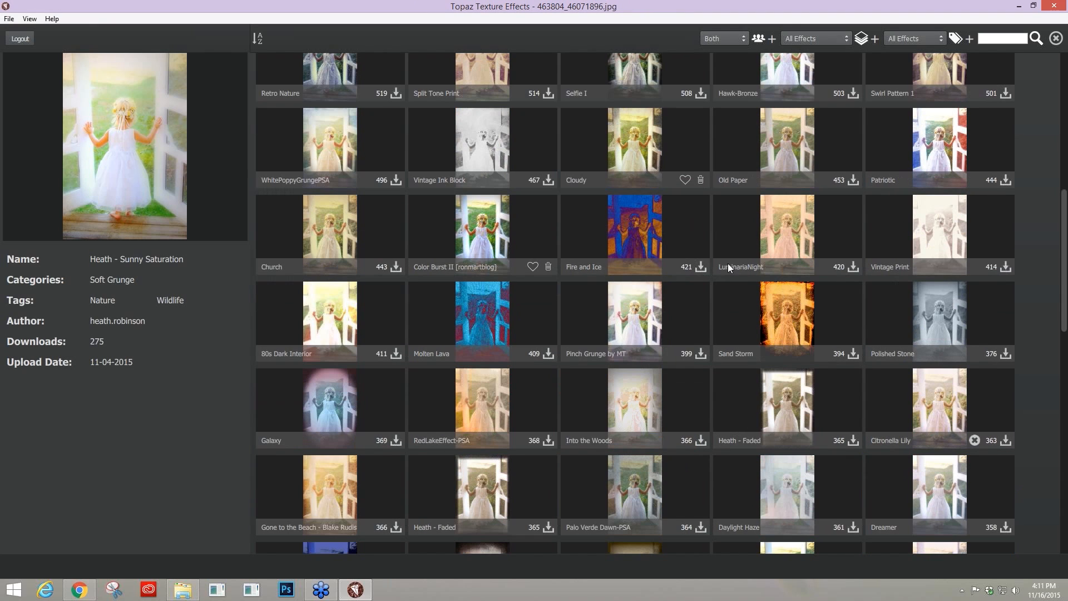
pyautogui.scroll(1, 728, 266)
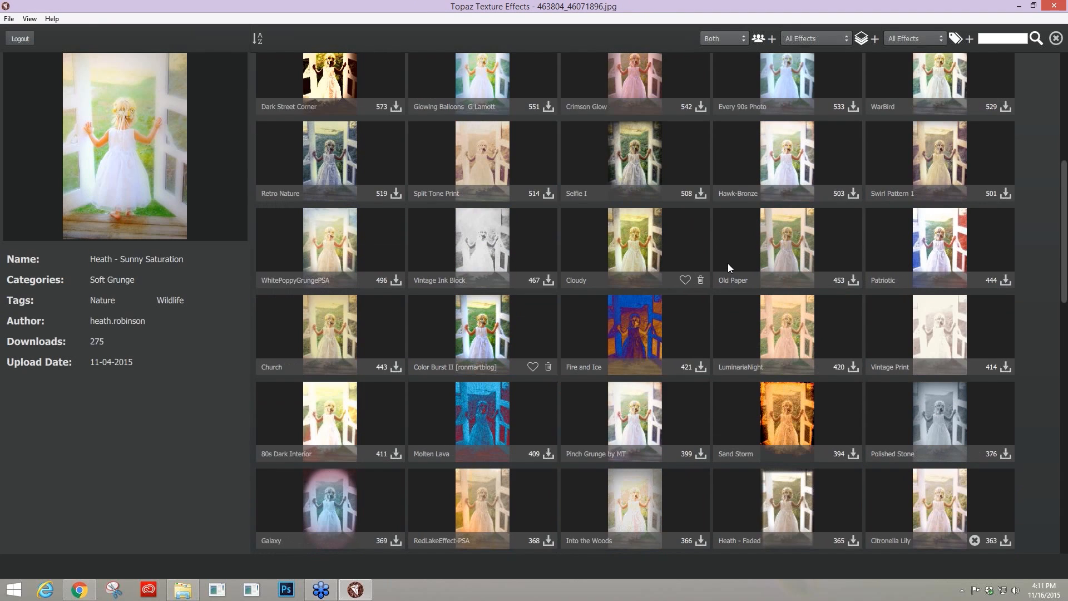
pyautogui.scroll(3, 730, 260)
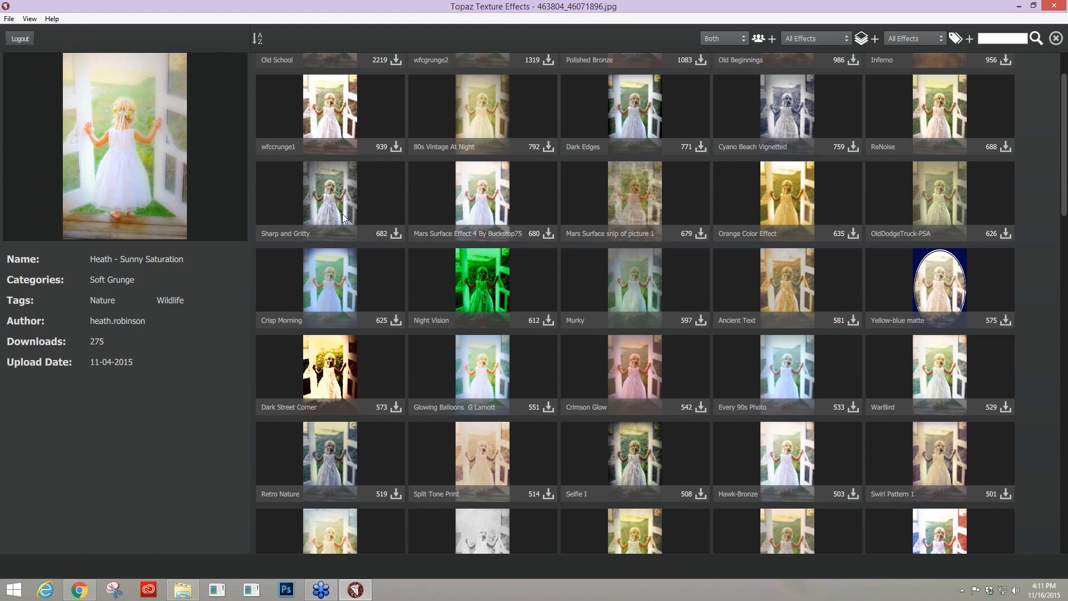
# Step: Return to the first row of effects, check the available sort orders and sort the effects by New
pyautogui.scroll(2, 343, 218)
pyautogui.click(258, 38)
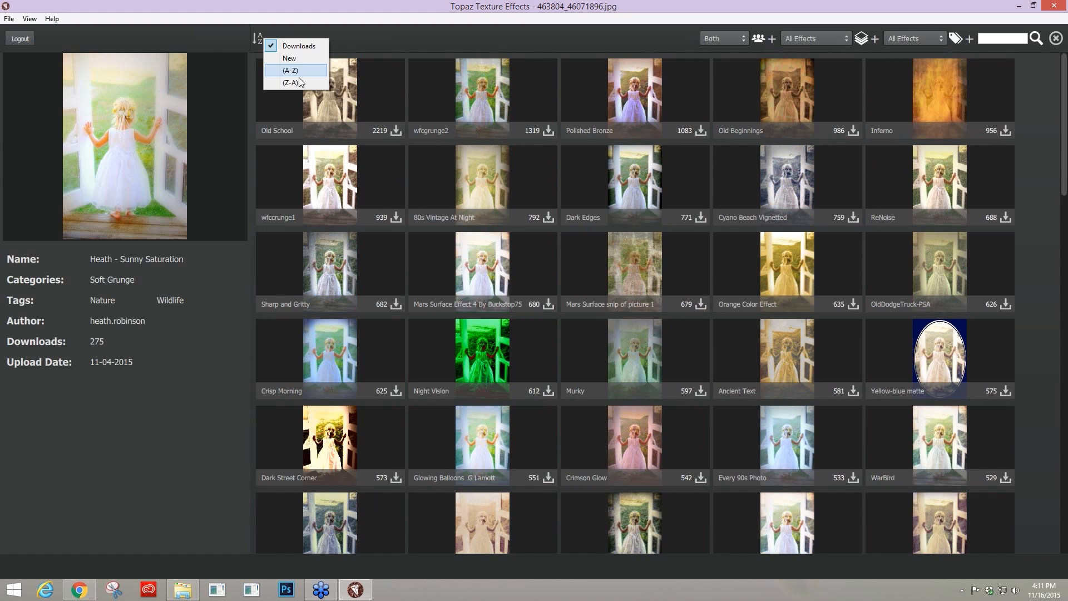
pyautogui.click(298, 46)
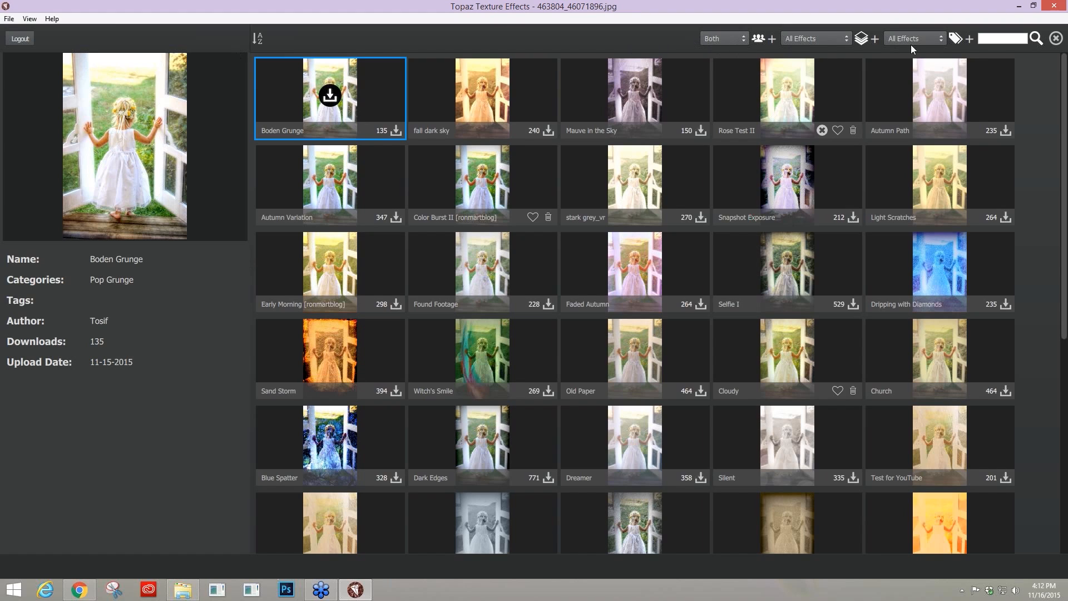
# Step: Filter the effects to the Community source, the Soft Grunge collection and the Wedding tag
pyautogui.click(744, 39)
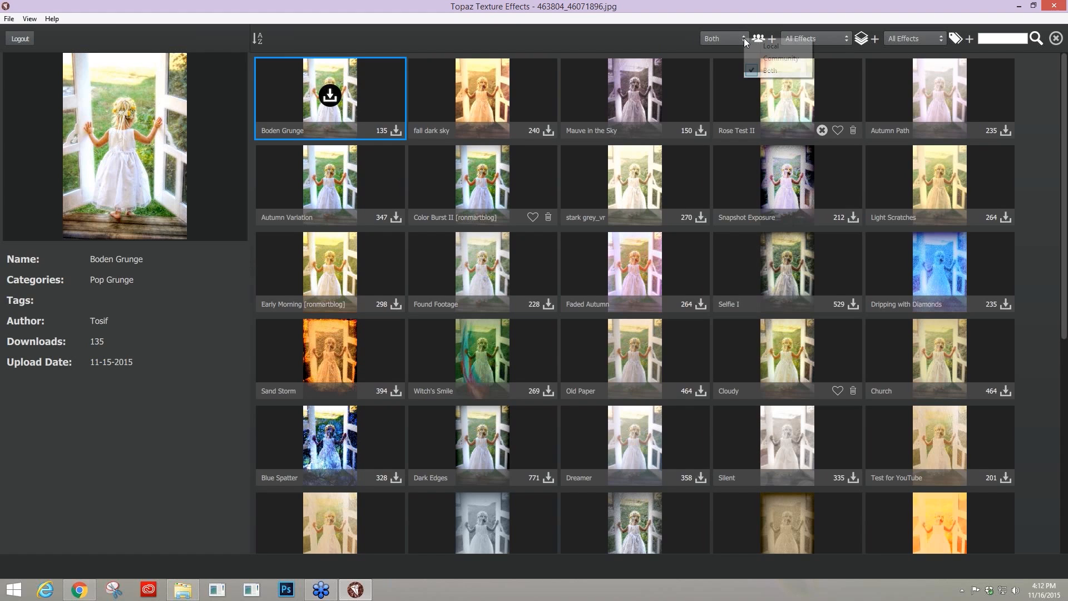
pyautogui.click(776, 68)
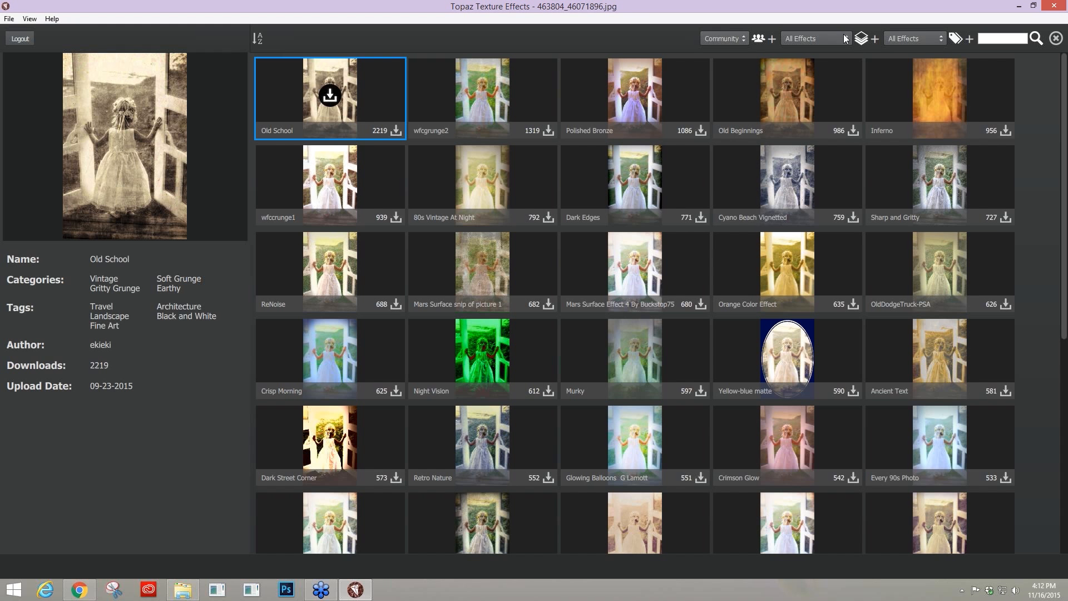
pyautogui.click(846, 38)
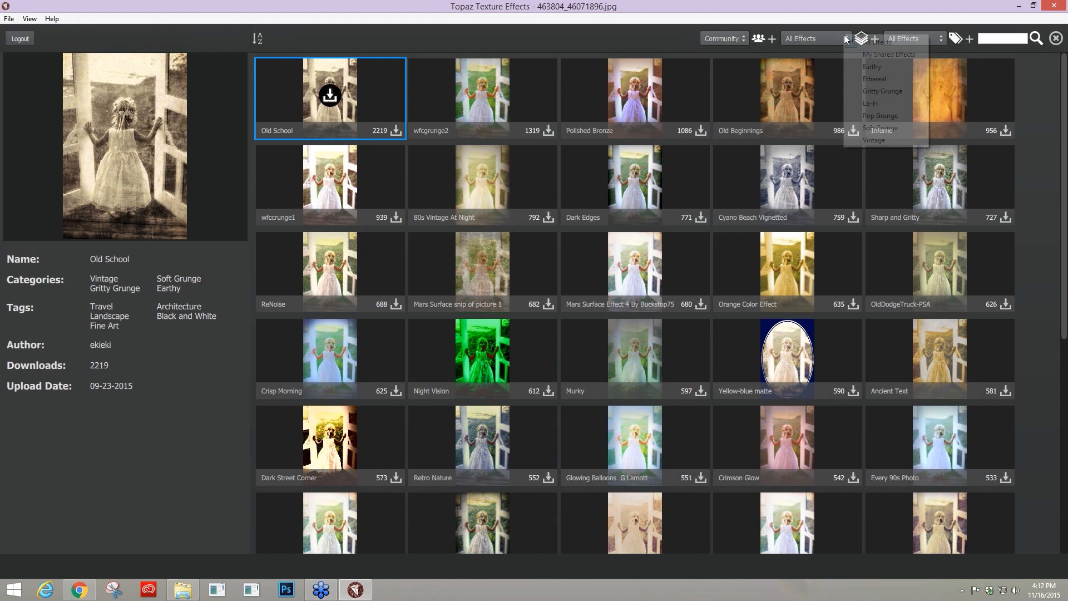
pyautogui.click(878, 128)
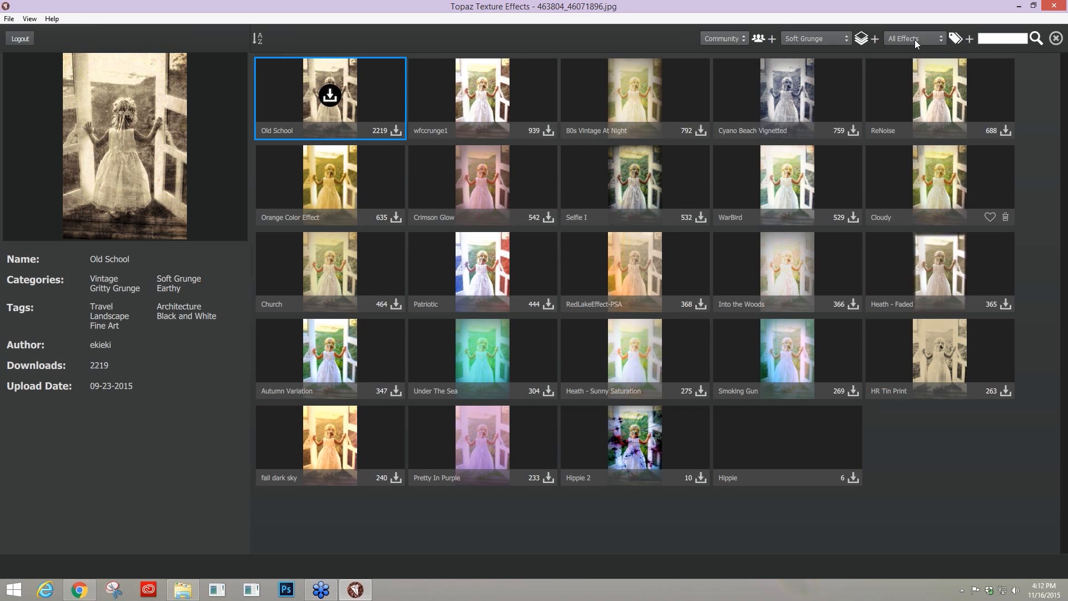
pyautogui.click(915, 39)
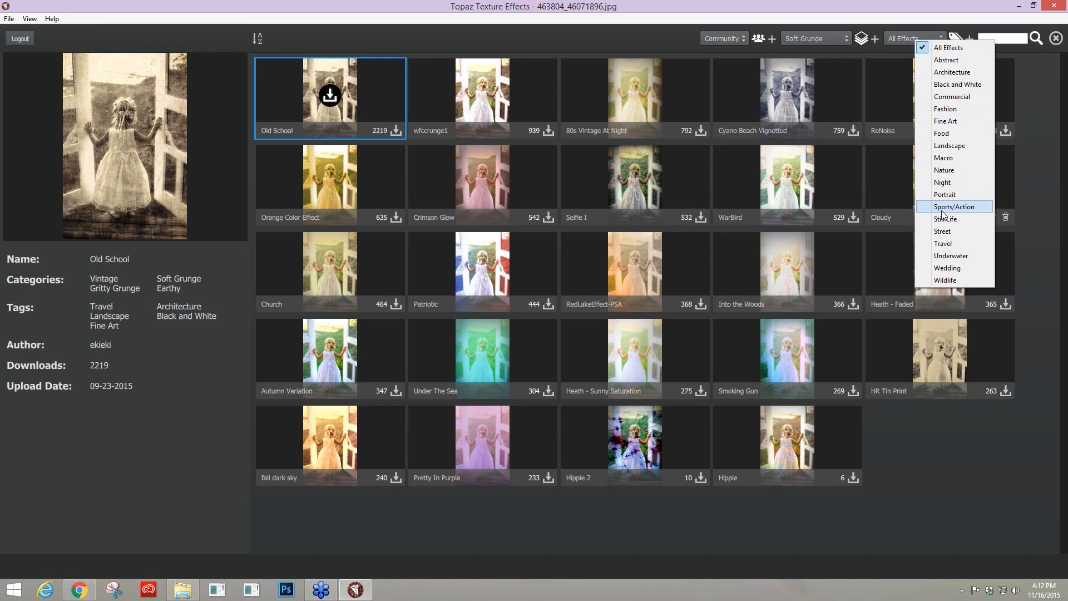
pyautogui.click(952, 269)
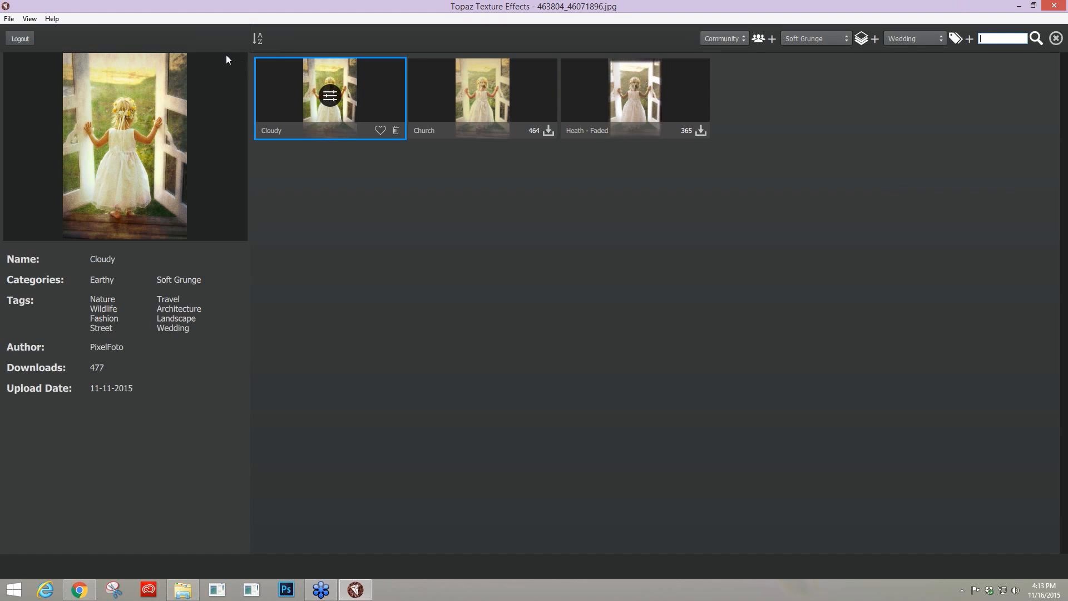
# Step: Download the community effect Church and open it on the photo for editing
pyautogui.click(471, 99)
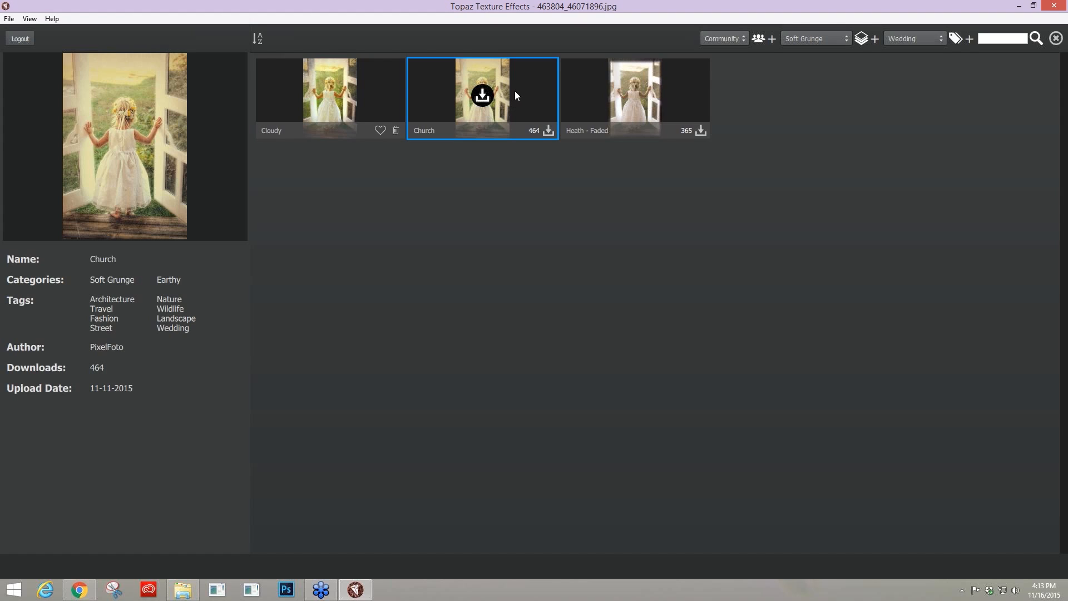
pyautogui.click(484, 97)
pyautogui.click(483, 97)
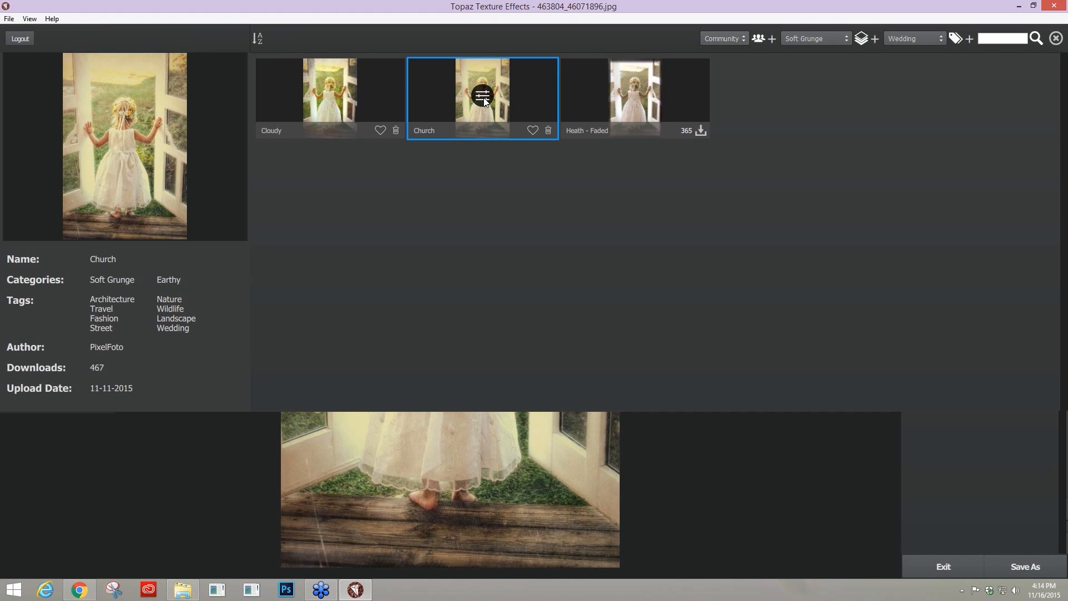
pyautogui.click(483, 97)
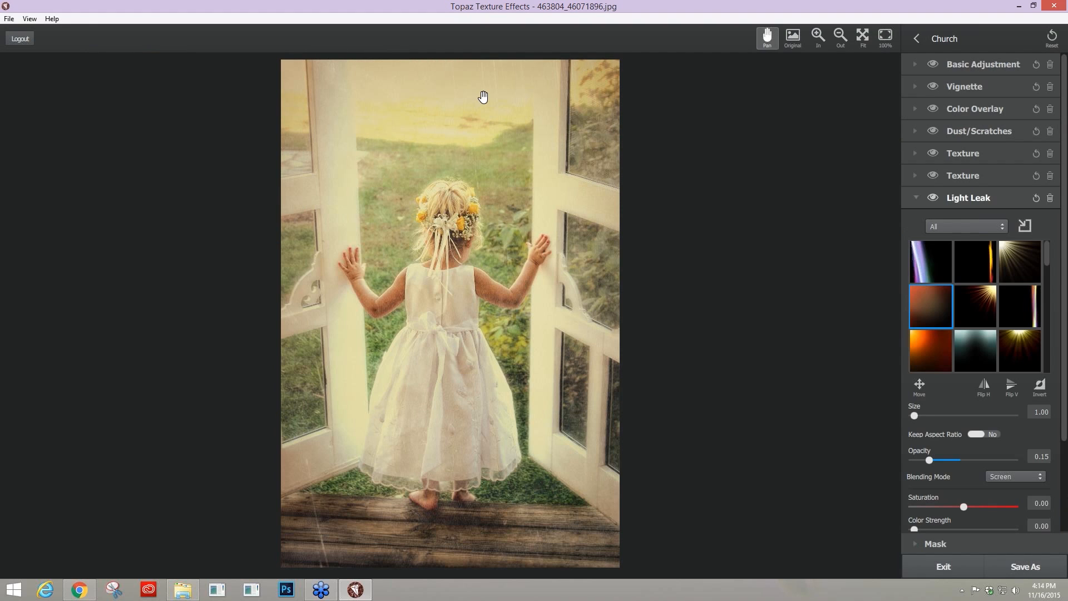
# Step: Collapse the Light Leak settings and toggle the visibility of Light Leak, both Texture adjustments and Dust/Scratches to compare their influence
pyautogui.click(914, 199)
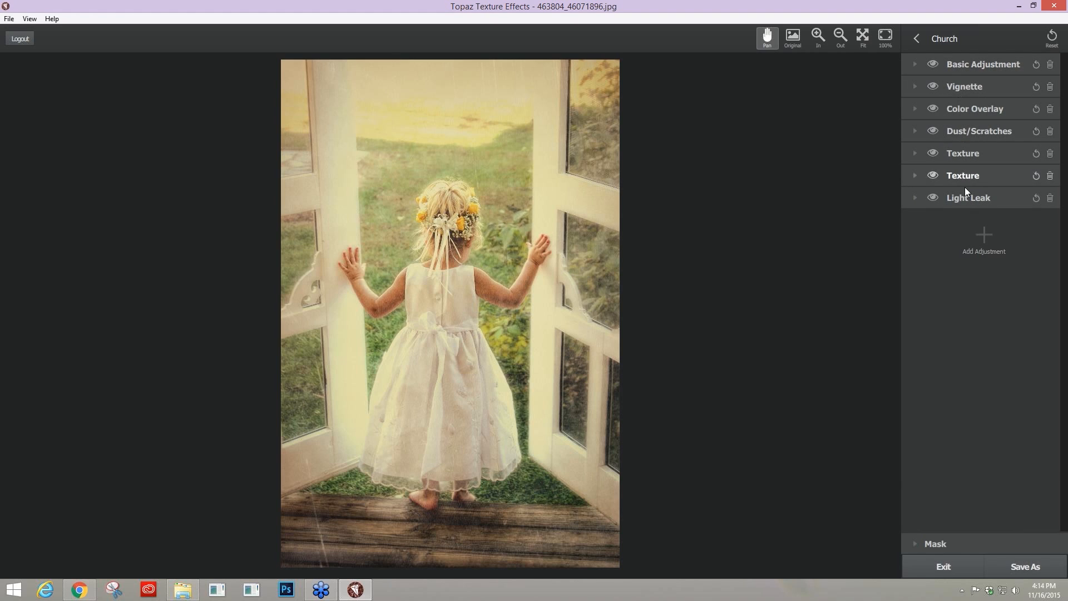
pyautogui.click(933, 198)
pyautogui.click(933, 176)
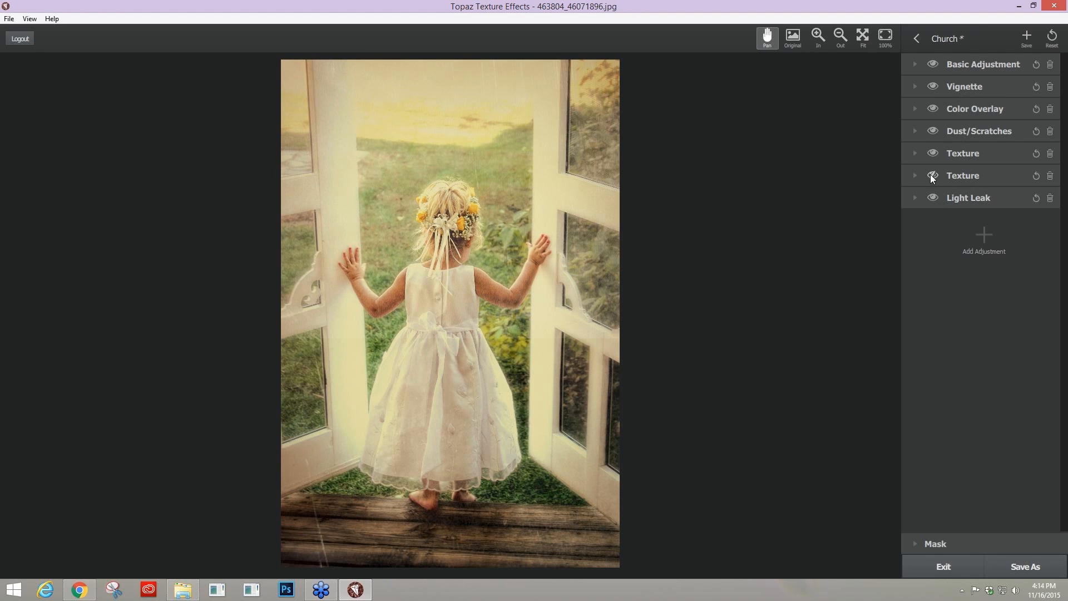
pyautogui.click(933, 154)
pyautogui.click(934, 130)
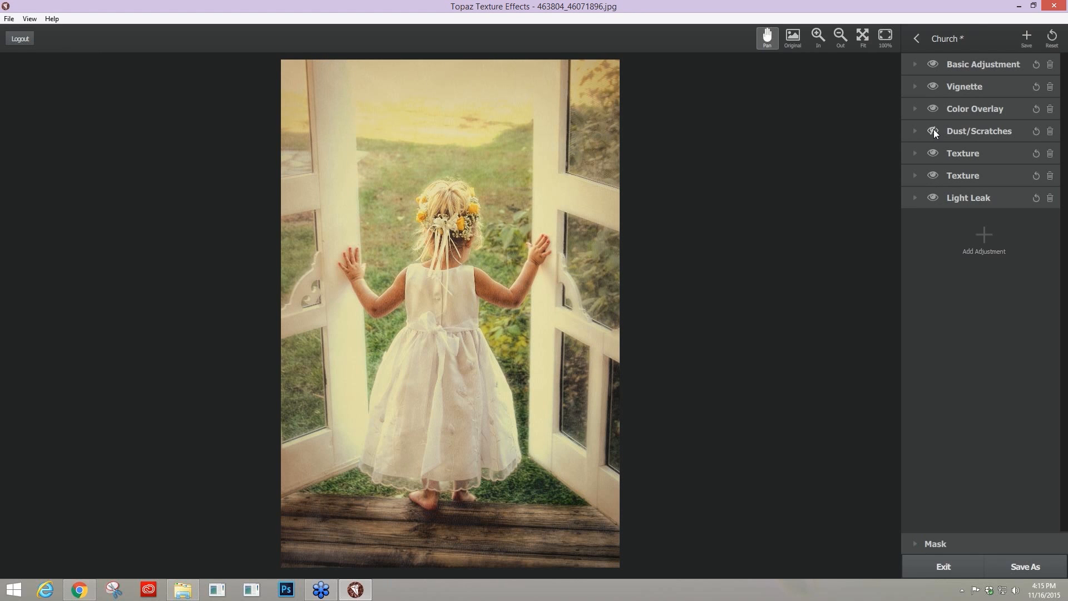
pyautogui.click(934, 130)
pyautogui.click(934, 157)
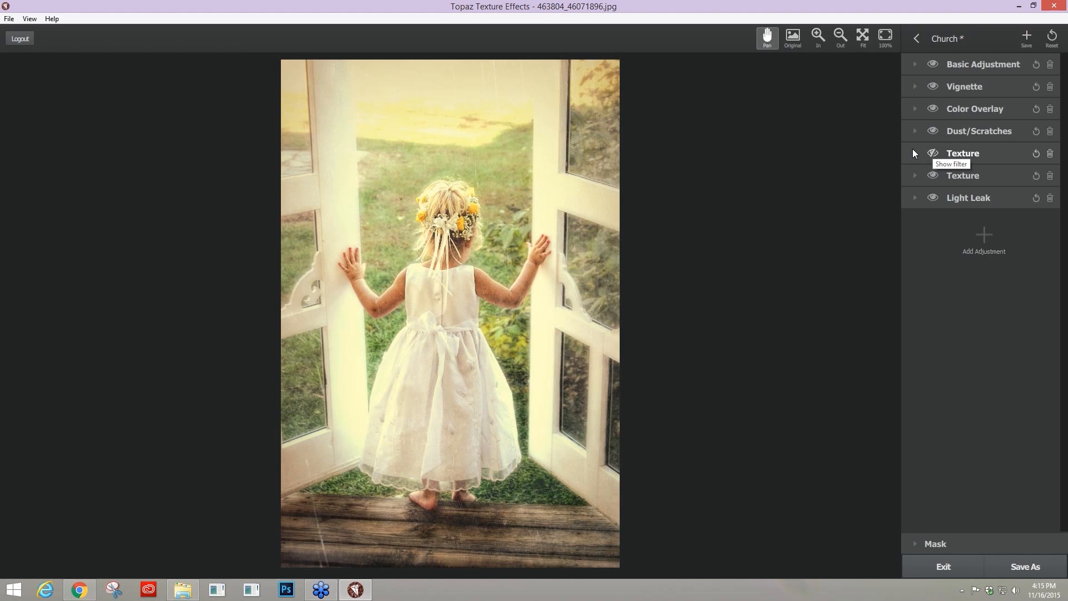
# Step: Examine the settings of the Texture adjustment directly below Dust/Scratches, compare the photo with and without it, and delete that adjustment
pyautogui.click(913, 152)
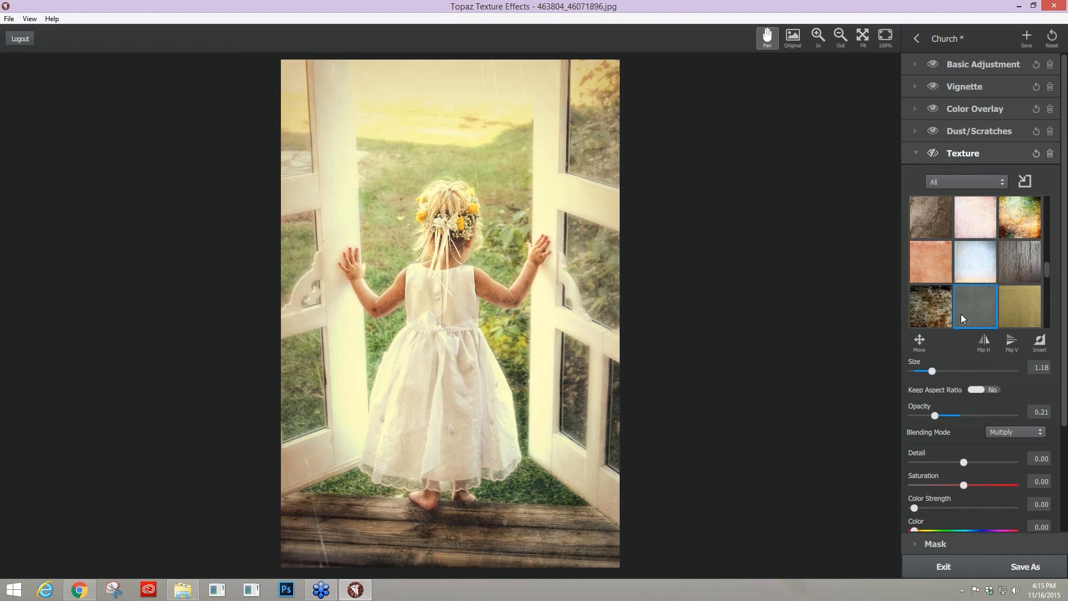
pyautogui.click(933, 155)
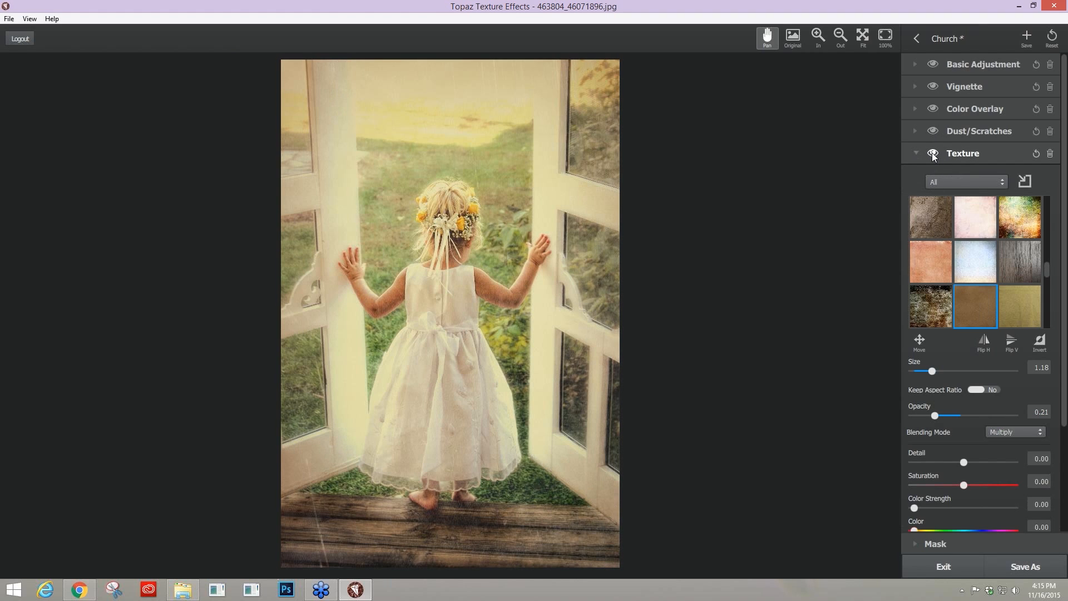
pyautogui.click(933, 155)
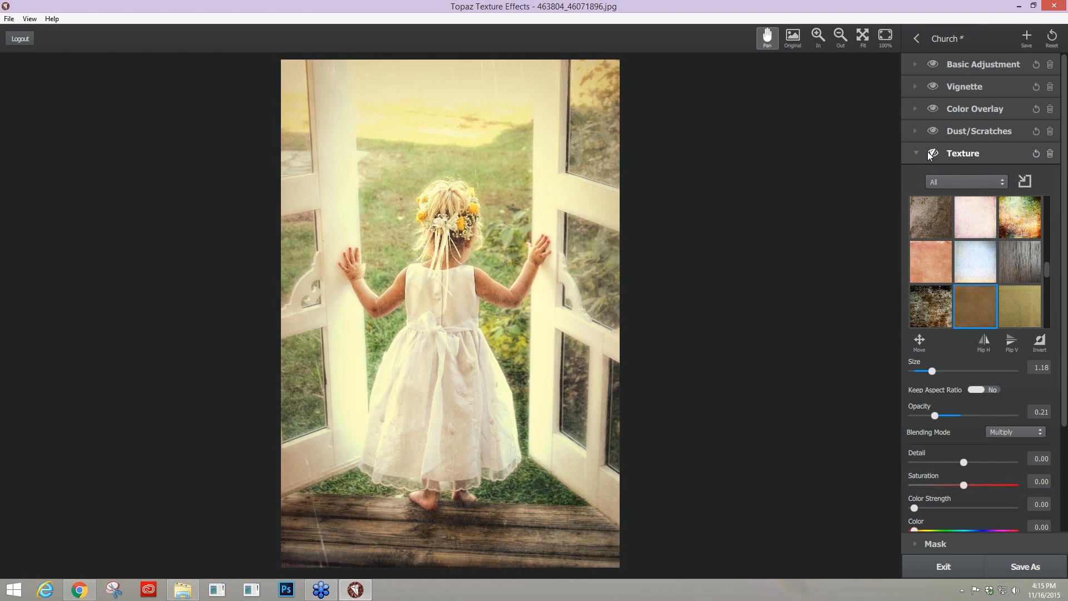
pyautogui.click(1050, 154)
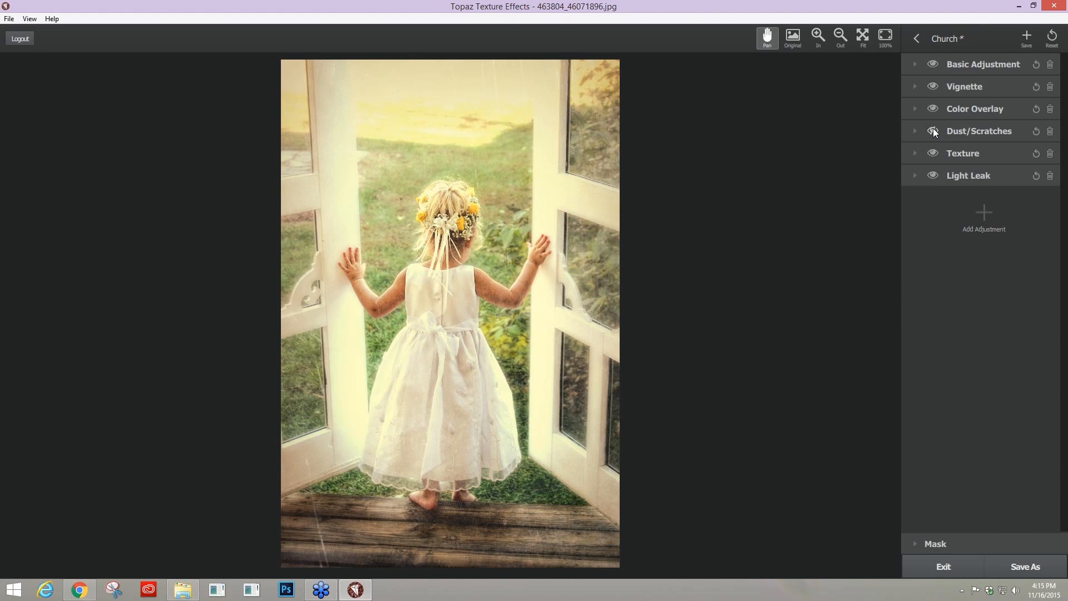
# Step: Review the Color Overlay and Vignette settings, and toggle the visibility of Color Overlay and Basic Adjustment to compare their influence
pyautogui.click(934, 109)
pyautogui.click(933, 109)
pyautogui.click(914, 108)
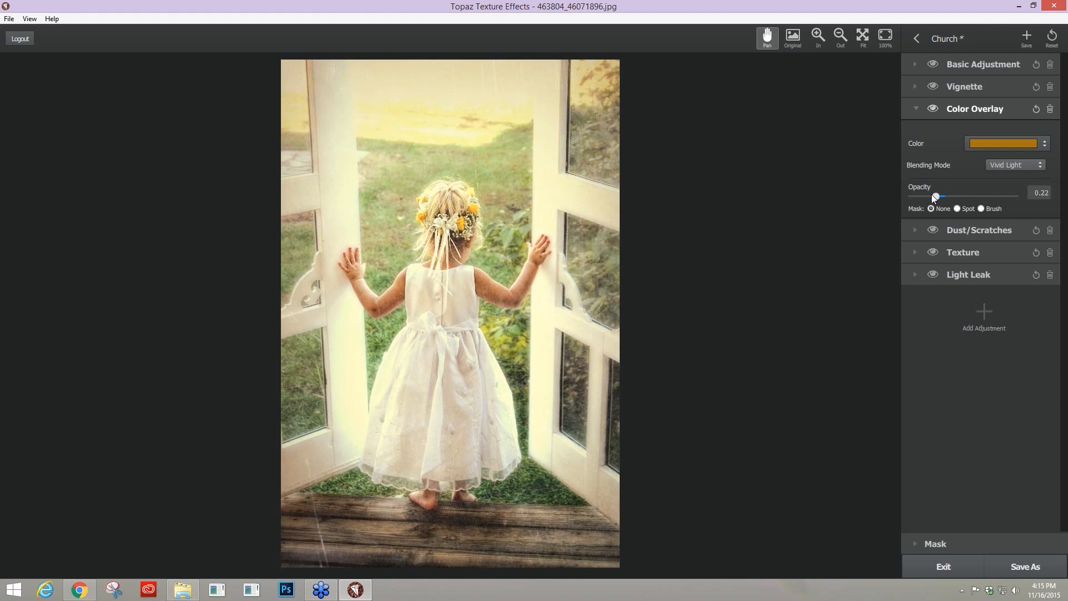
pyautogui.click(914, 86)
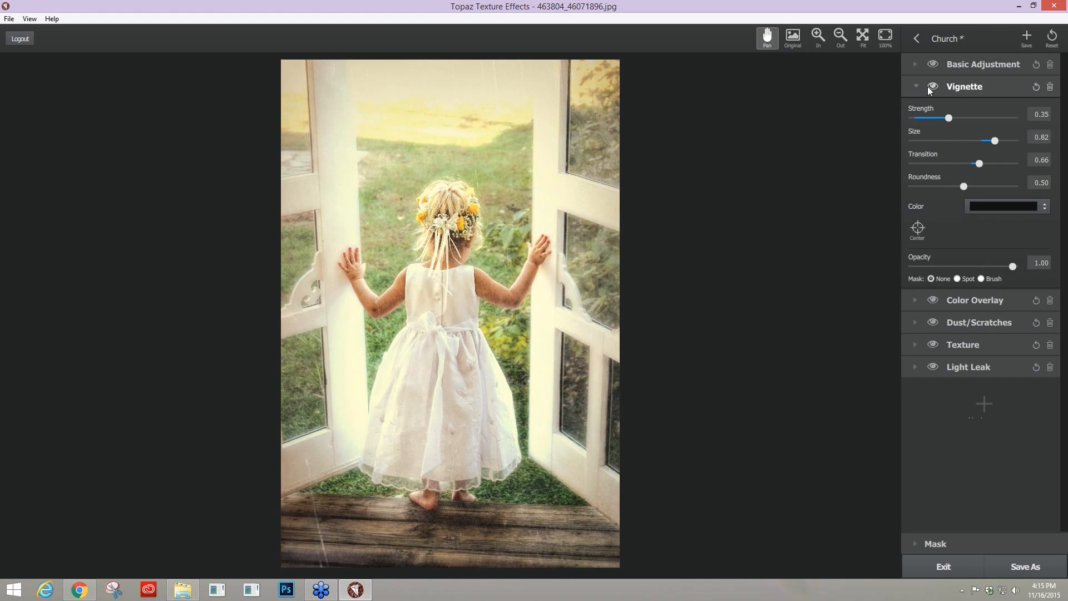
pyautogui.click(915, 88)
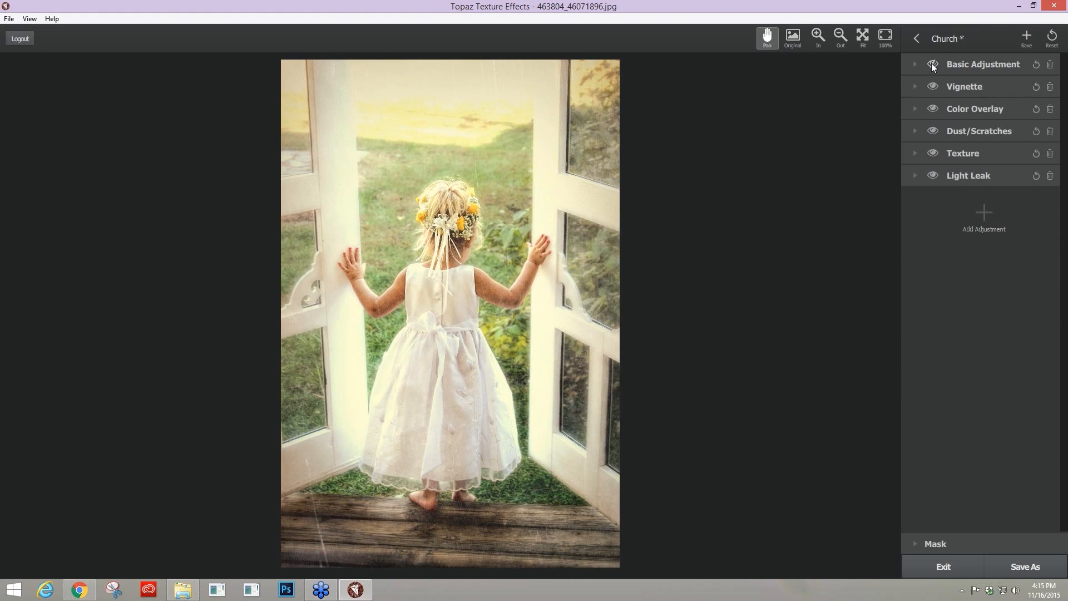
pyautogui.click(933, 65)
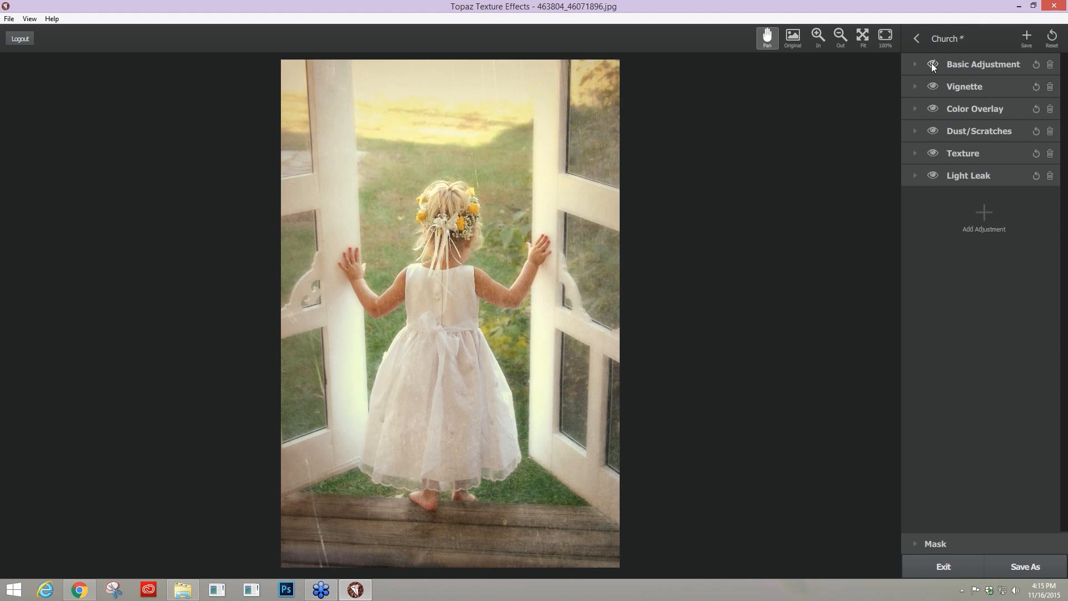
pyautogui.click(933, 65)
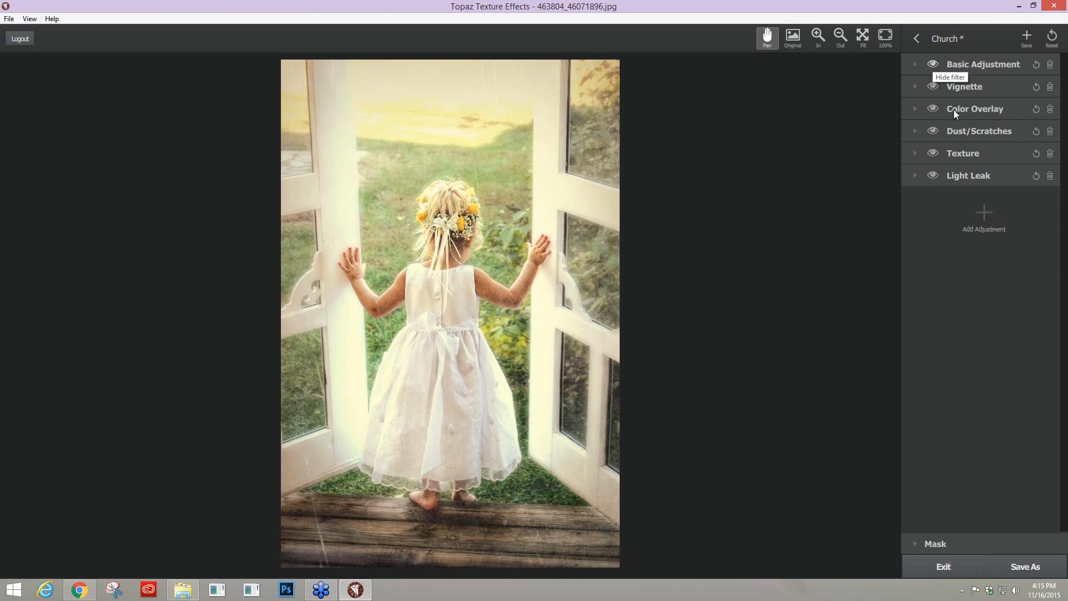
# Step: Add a second Basic Adjustment with Brightness 0.23, Shadow -0.18, Highlight 0.12 and Clarity -0.19, and compare the result with the original photo
pyautogui.click(983, 214)
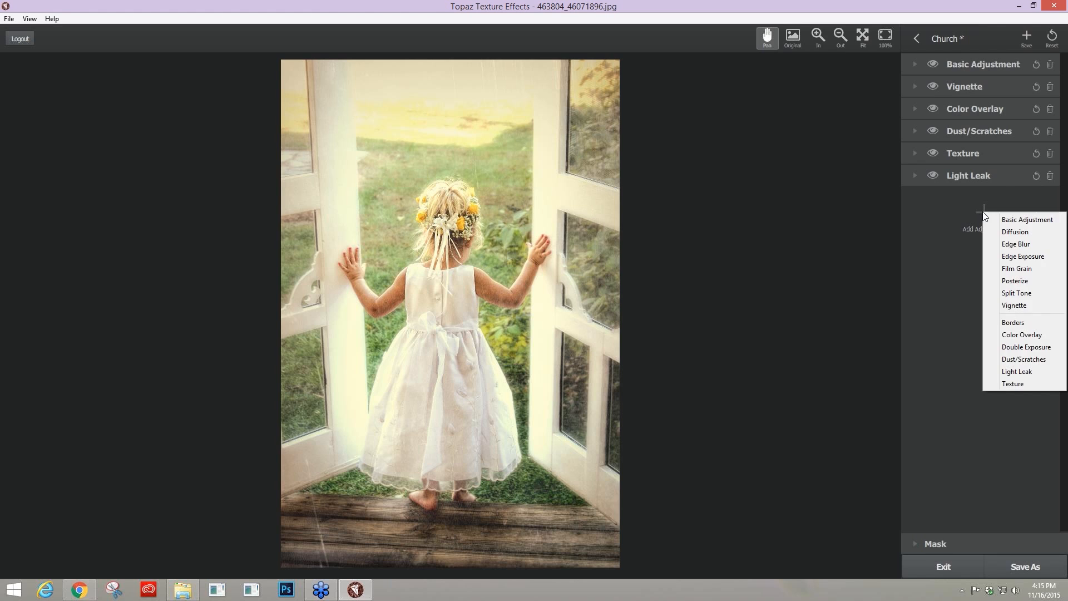
pyautogui.click(1022, 218)
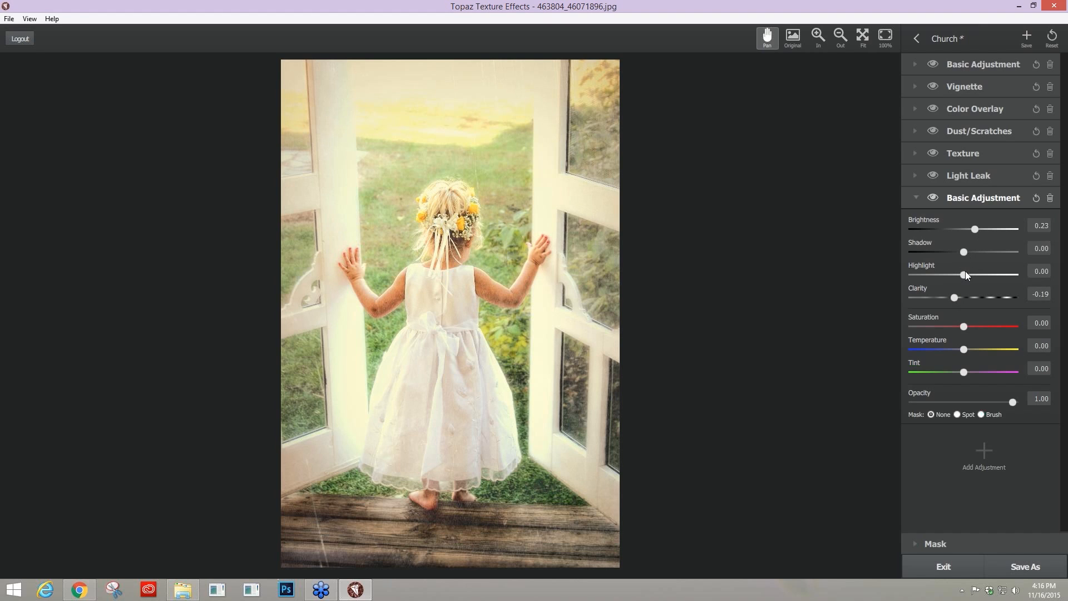
pyautogui.moveTo(972, 274); pyautogui.dragTo(970, 274)
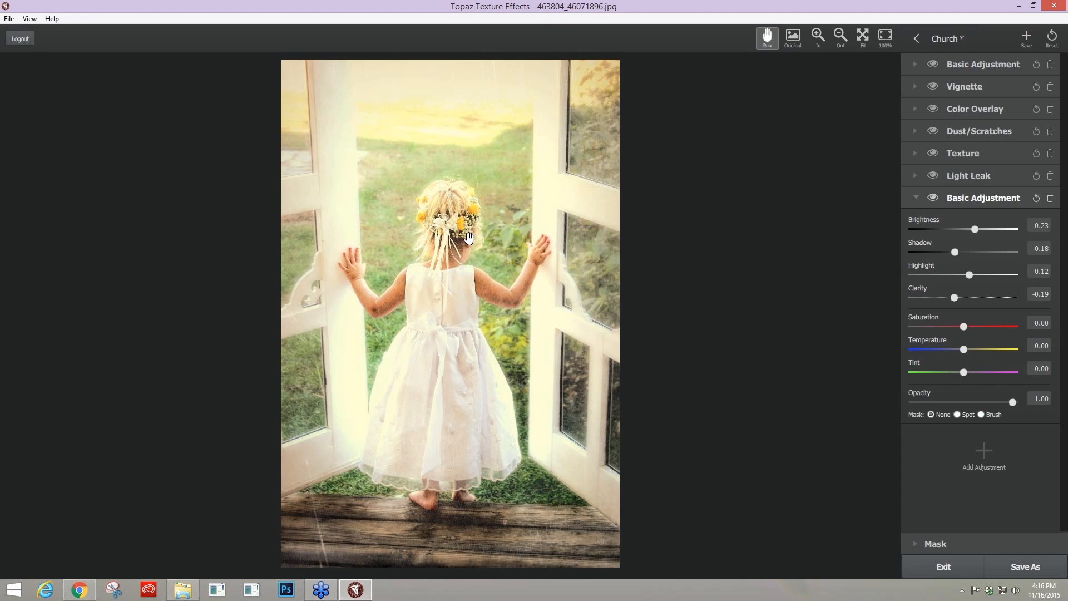
pyautogui.click(535, 286)
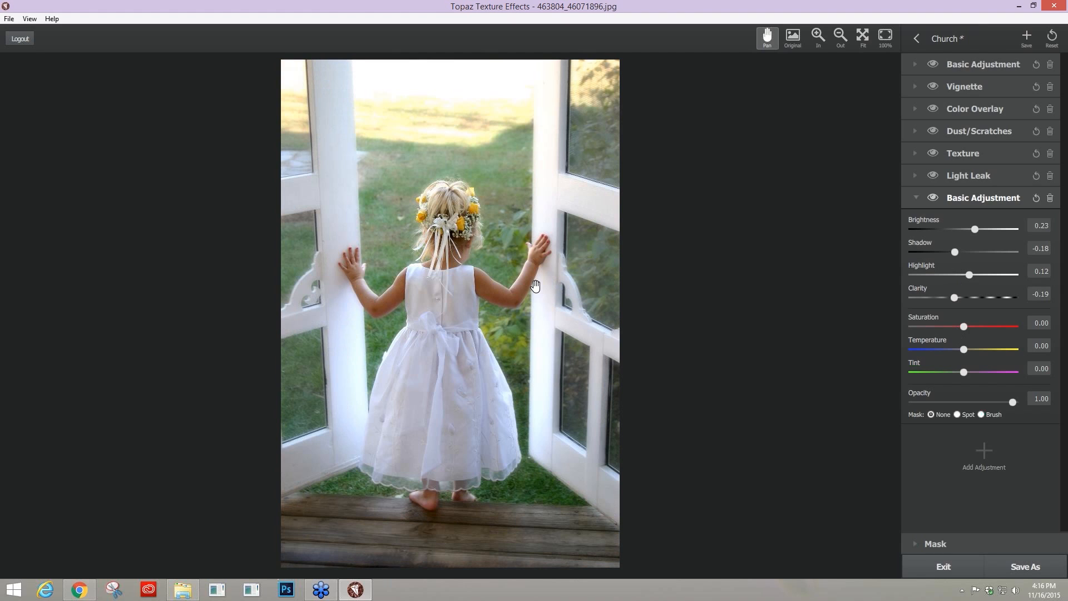
pyautogui.moveTo(535, 286); pyautogui.dragTo(573, 270)
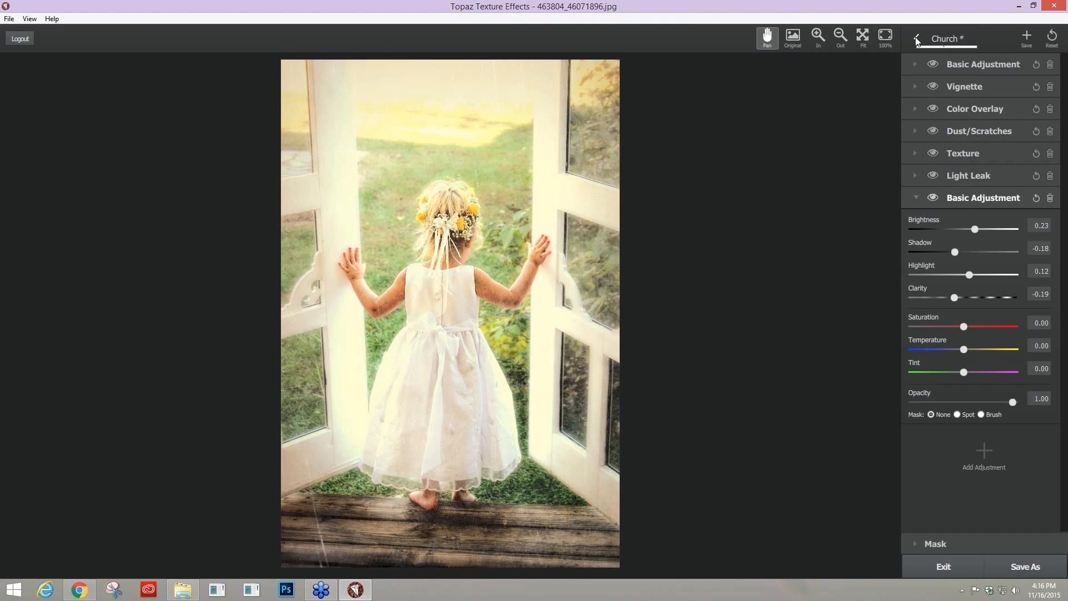
# Step: Save the look as a new effect named Flower Girl Test in the Soft Grunge category with the Wedding, Commercial and Fashion tags
pyautogui.click(1026, 36)
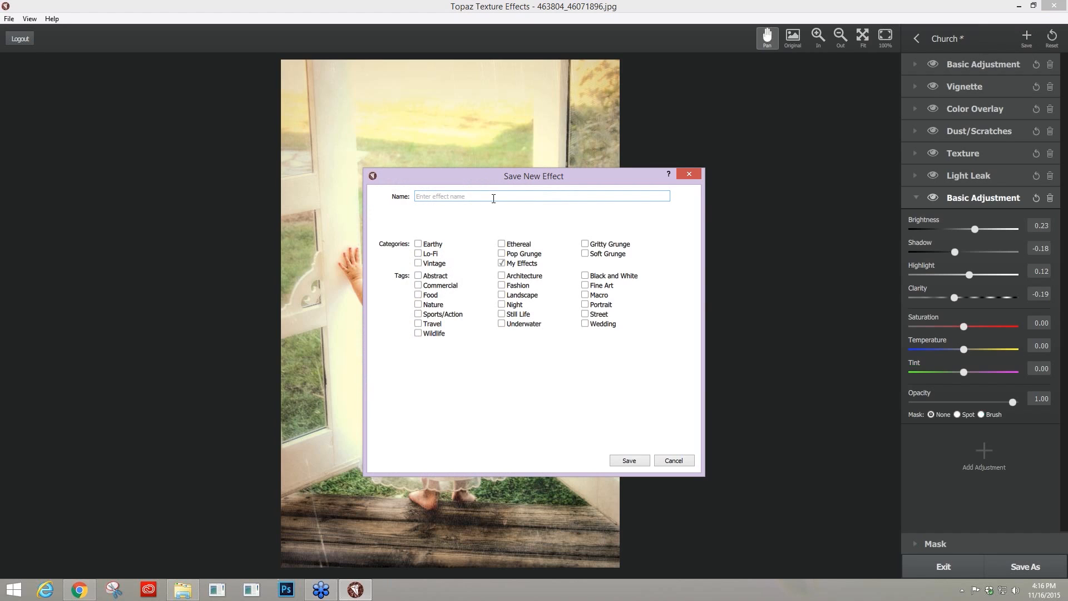
pyautogui.write('Flower Girl Te')
pyautogui.click(588, 255)
pyautogui.click(503, 245)
pyautogui.click(586, 324)
pyautogui.click(419, 285)
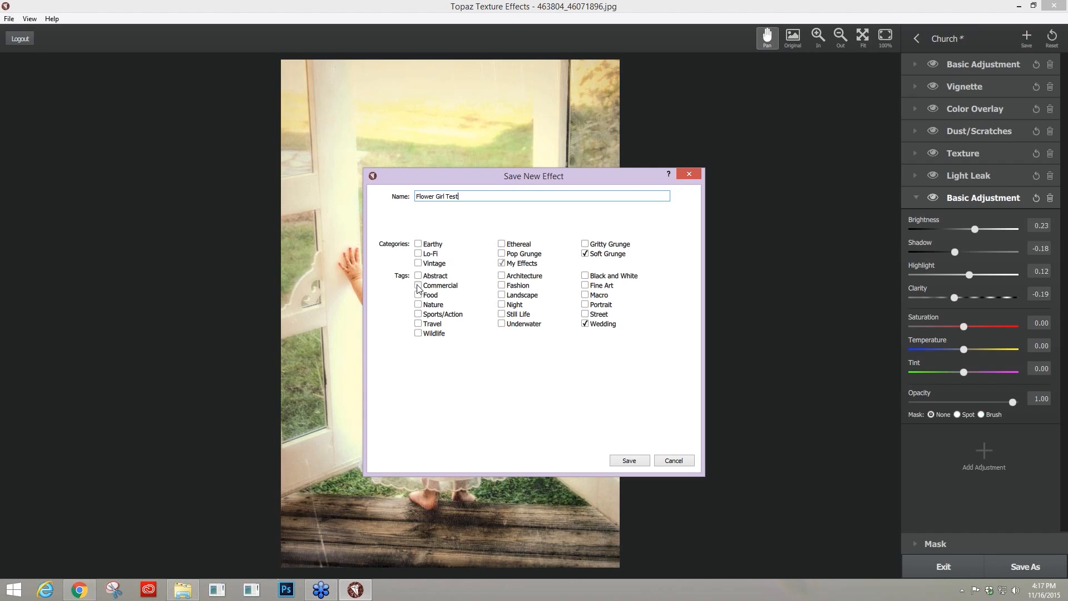
pyautogui.click(501, 285)
pyautogui.click(629, 461)
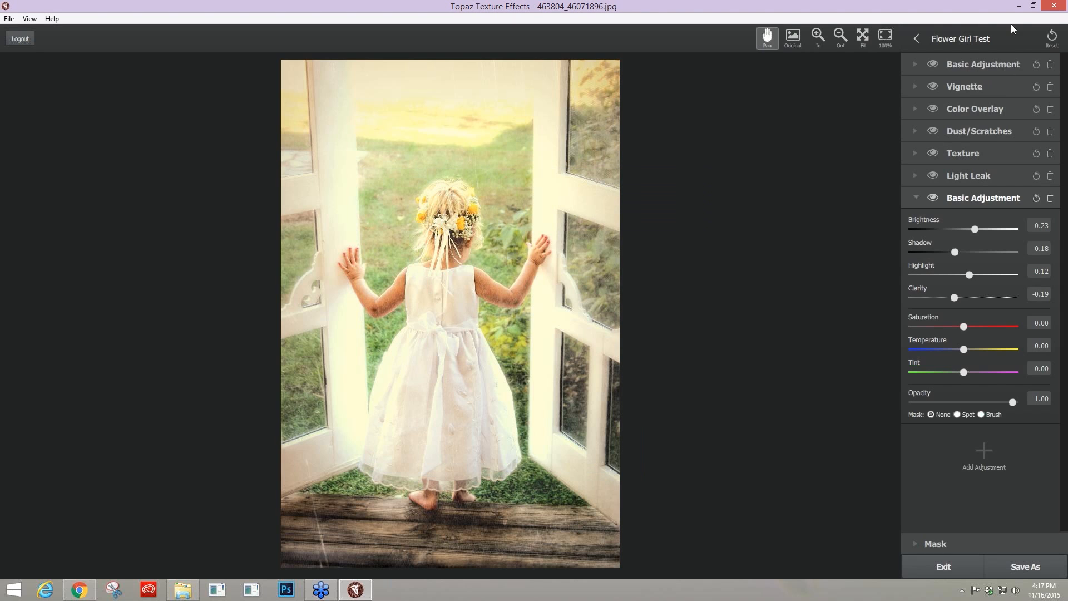
# Step: Return to the My Effects list and share Flower Girl Test with the Topaz Community, closing the thank-you message
pyautogui.click(919, 39)
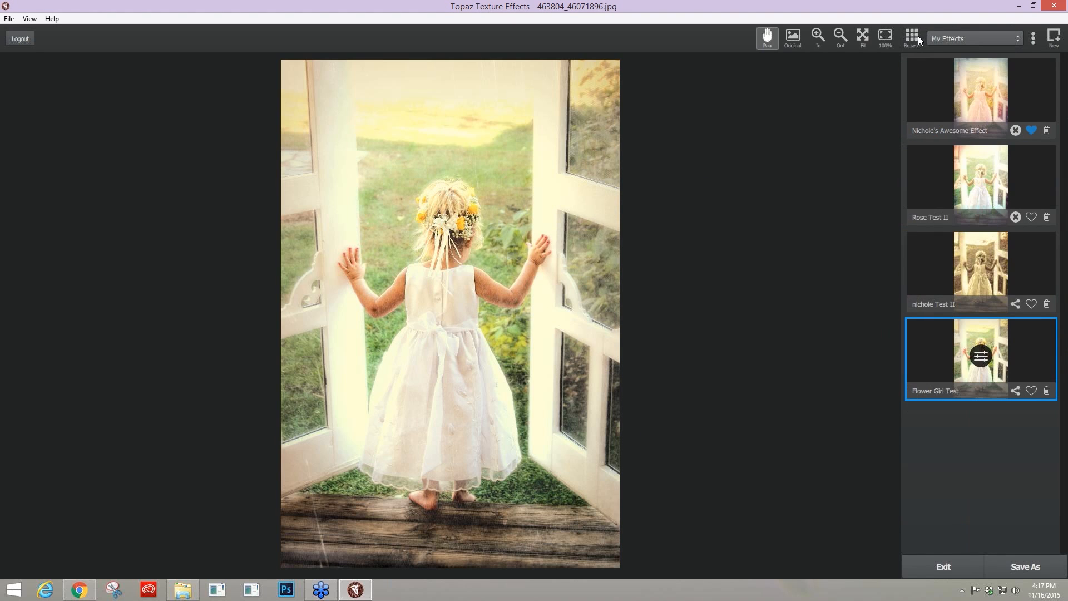
pyautogui.click(1015, 390)
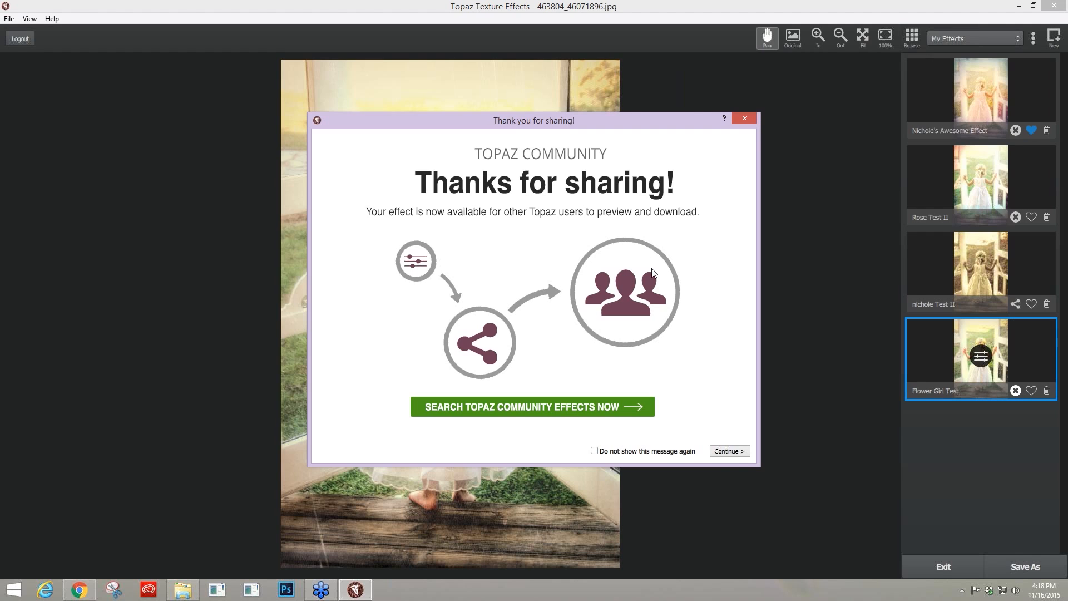
pyautogui.click(746, 119)
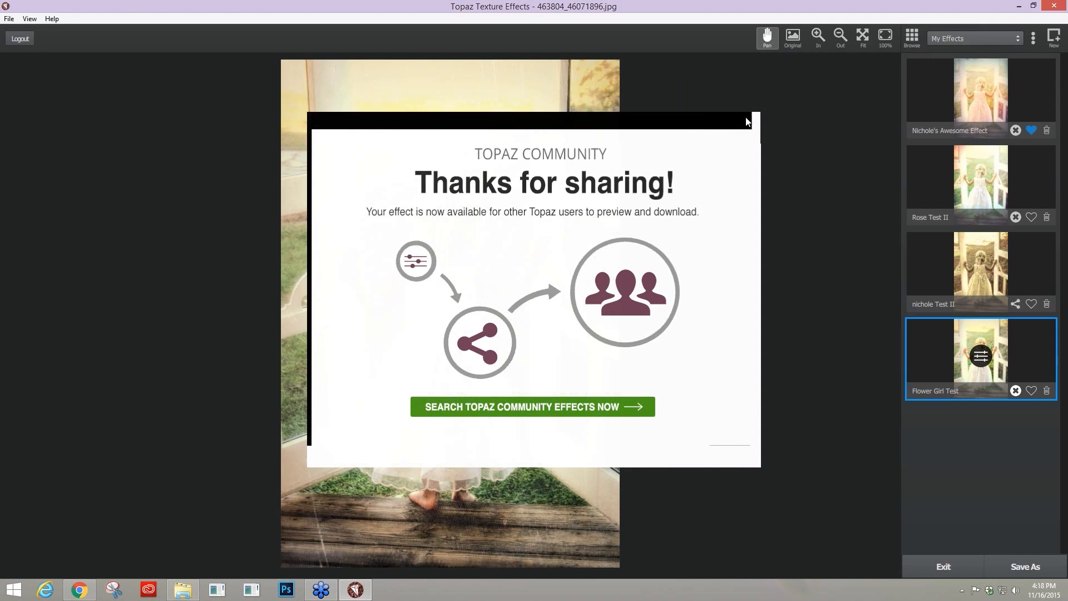
# Step: Log out of the Topaz account, stop sharing Flower Girl Test and try to share it while logged out
pyautogui.click(21, 39)
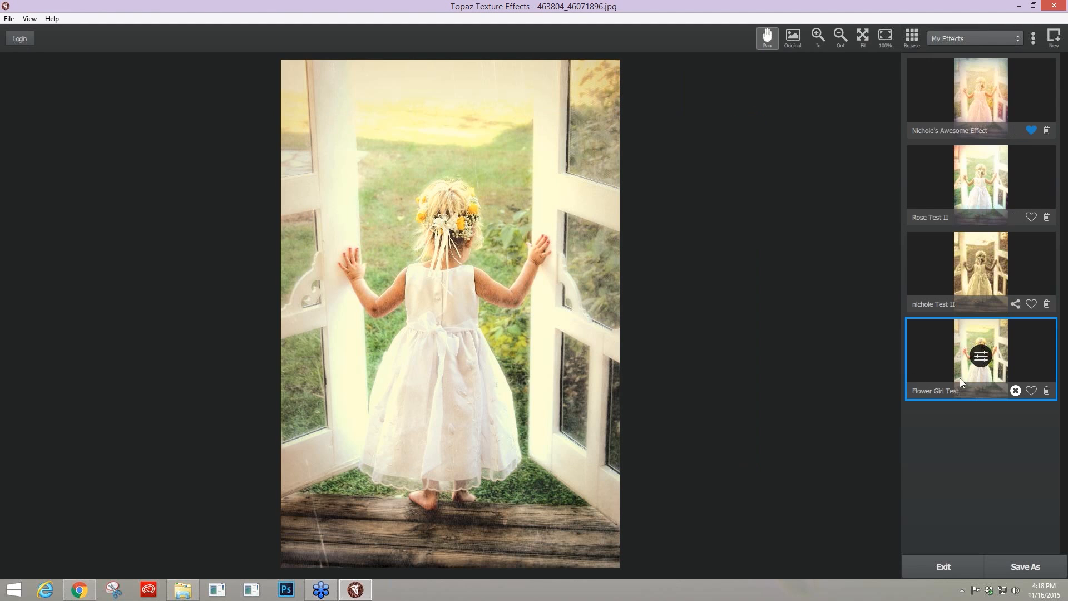
pyautogui.click(1016, 390)
pyautogui.click(1016, 390)
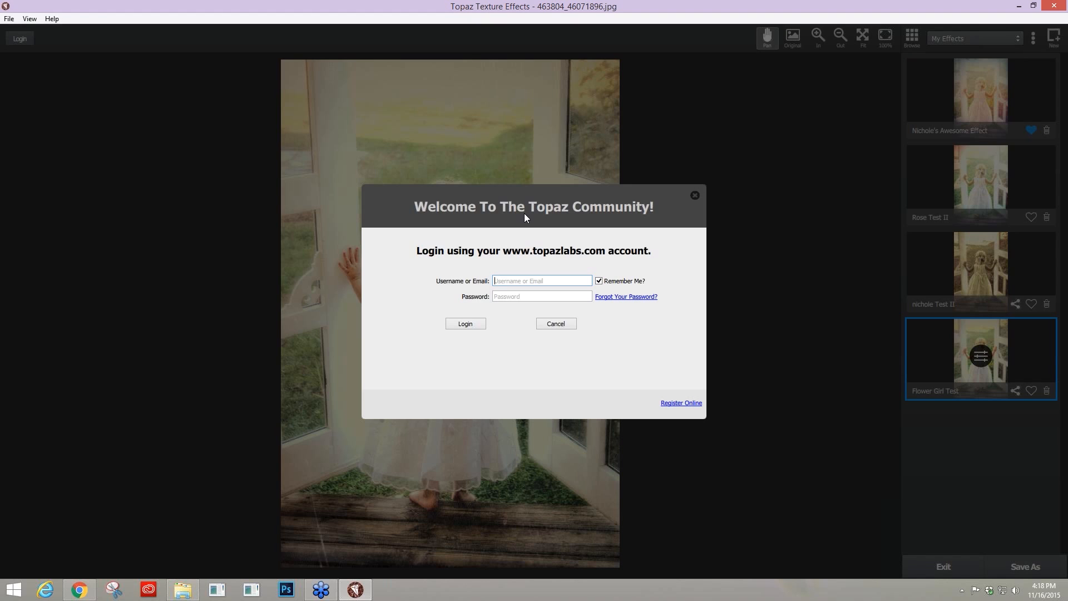
# Step: Log in to the Topaz Community with the account username and password, and dismiss the welcome message
pyautogui.write('nichole')
pyautogui.press('Tab')
pyautogui.write('*')
pyautogui.press('BackSpace')
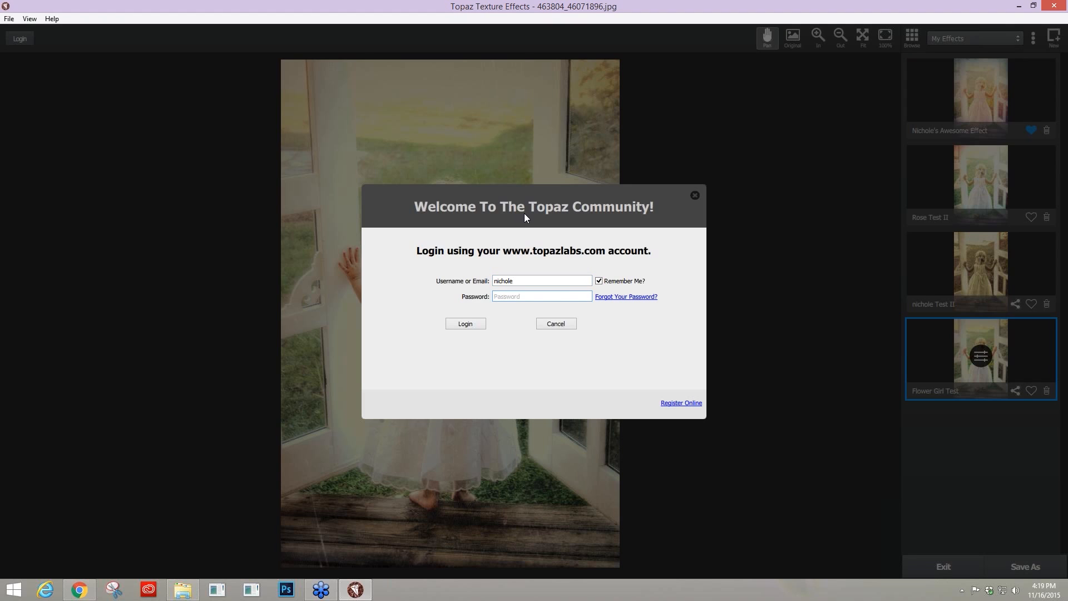
pyautogui.write('*********')
pyautogui.click(466, 328)
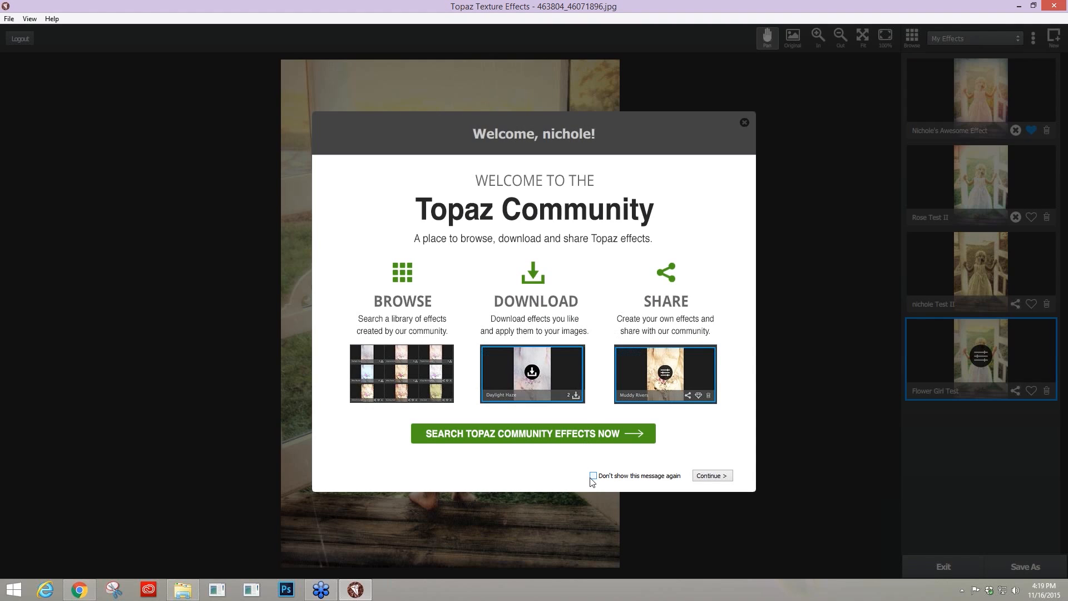
pyautogui.click(711, 477)
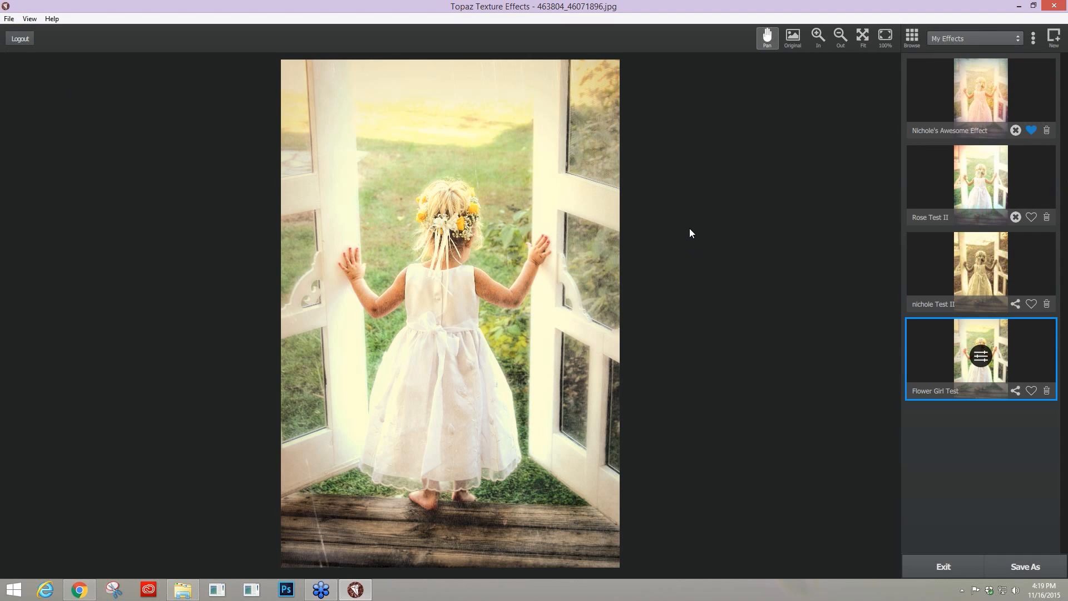
# Step: Share Flower Girl Test with the community again and filter the community effects to My Shared Effects
pyautogui.click(1016, 391)
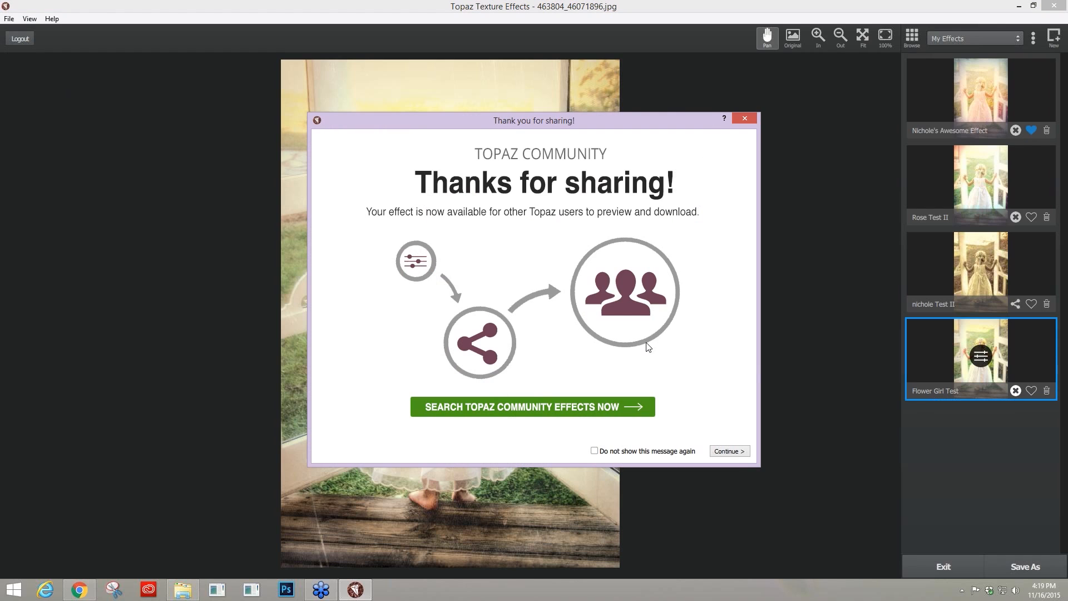
pyautogui.click(519, 405)
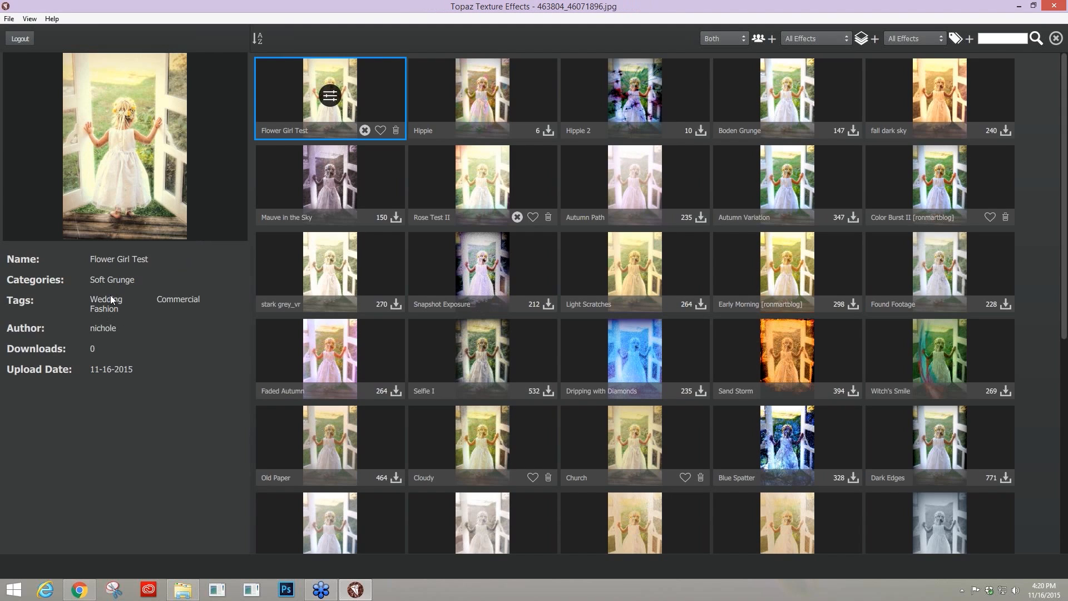
pyautogui.click(847, 40)
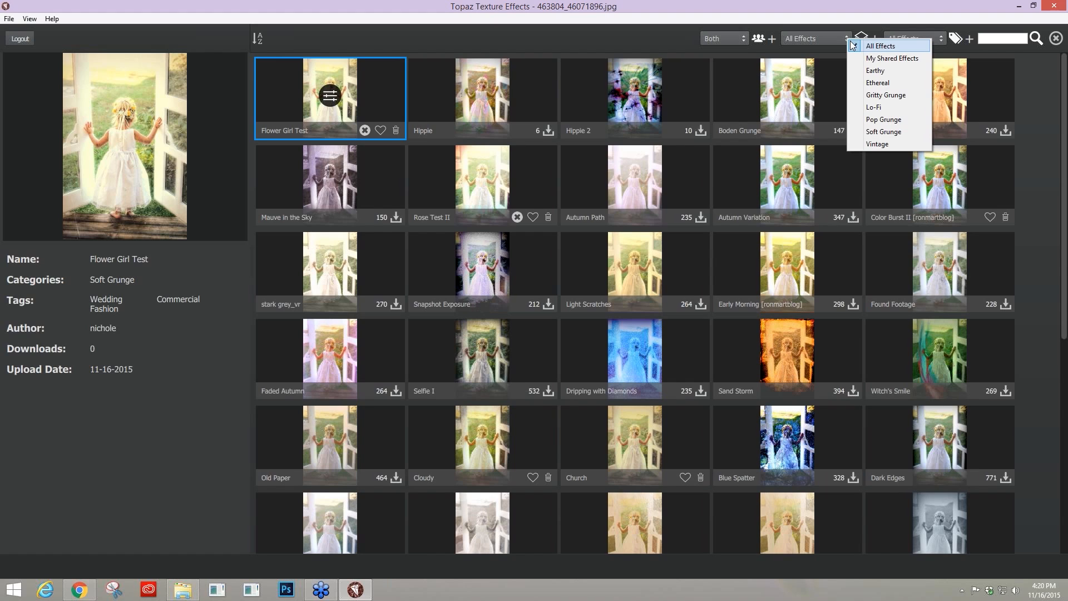
pyautogui.click(890, 59)
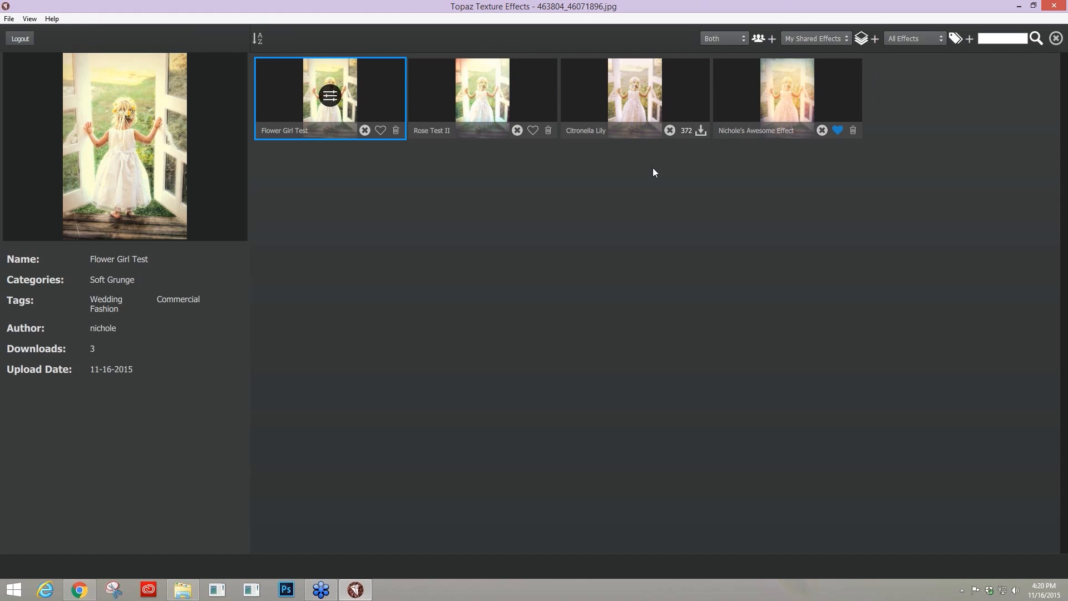
# Step: Open the favorited shared effect for editing, reset all of its adjustments and return to the effects list
pyautogui.click(795, 83)
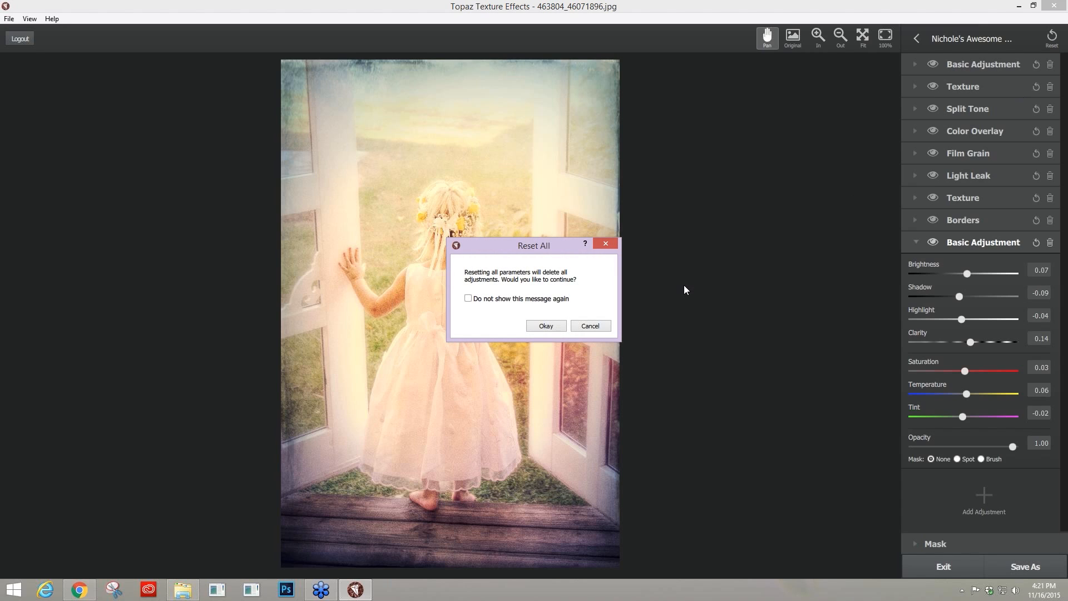
pyautogui.click(548, 326)
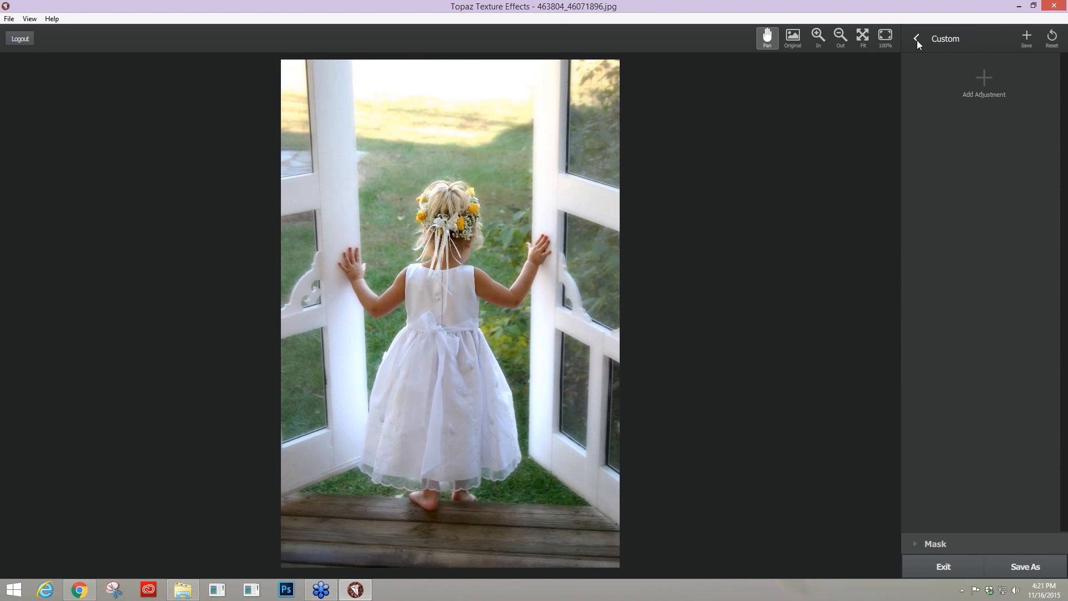
pyautogui.click(917, 39)
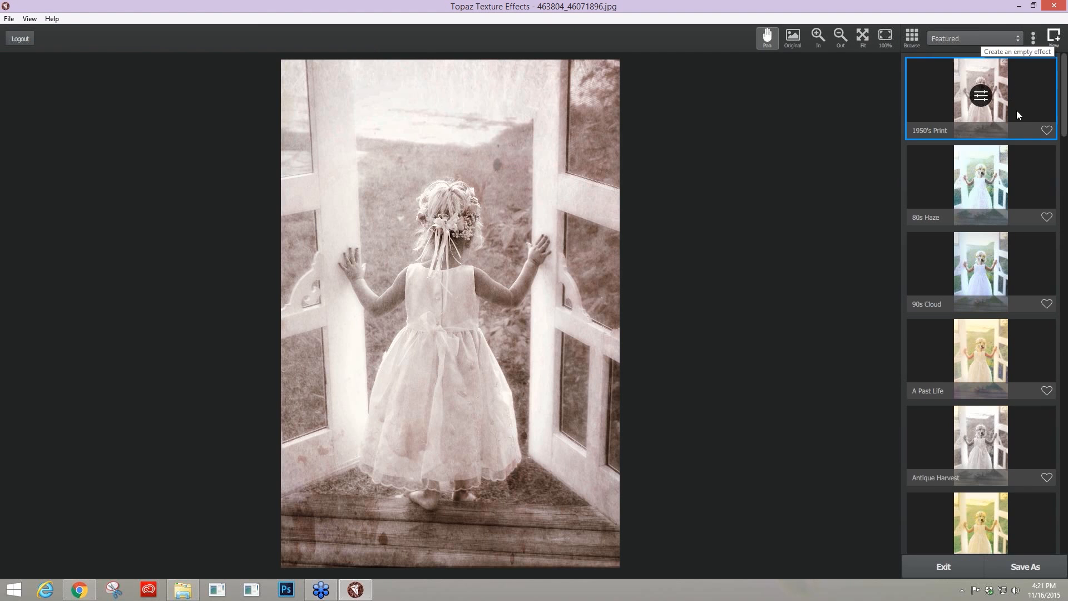
# Step: Create a new empty effect and add a Basic Adjustment to it
pyautogui.click(1054, 36)
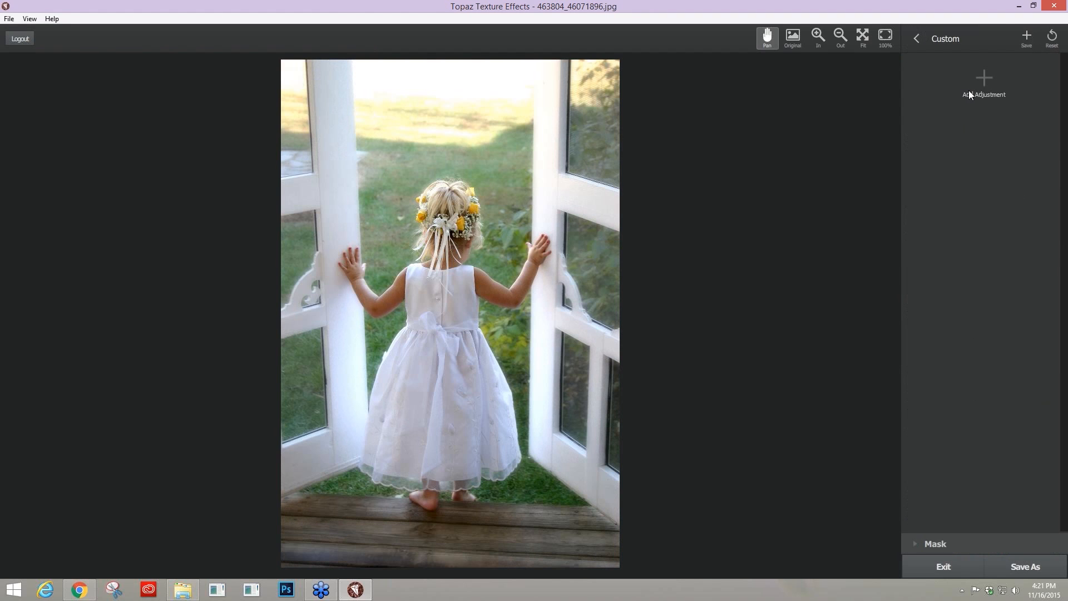
pyautogui.click(981, 77)
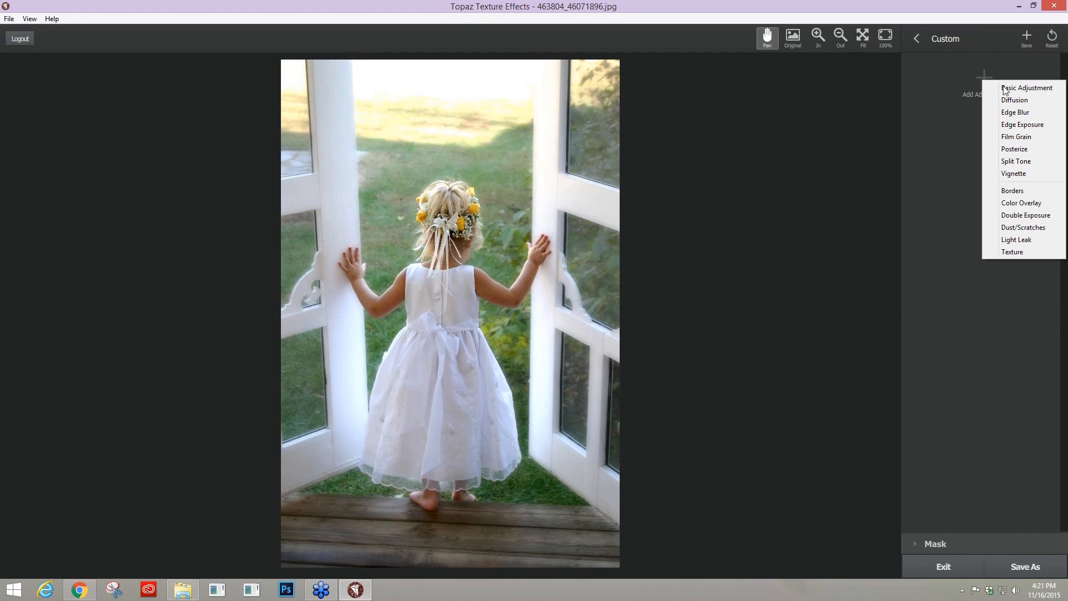
pyautogui.click(1004, 89)
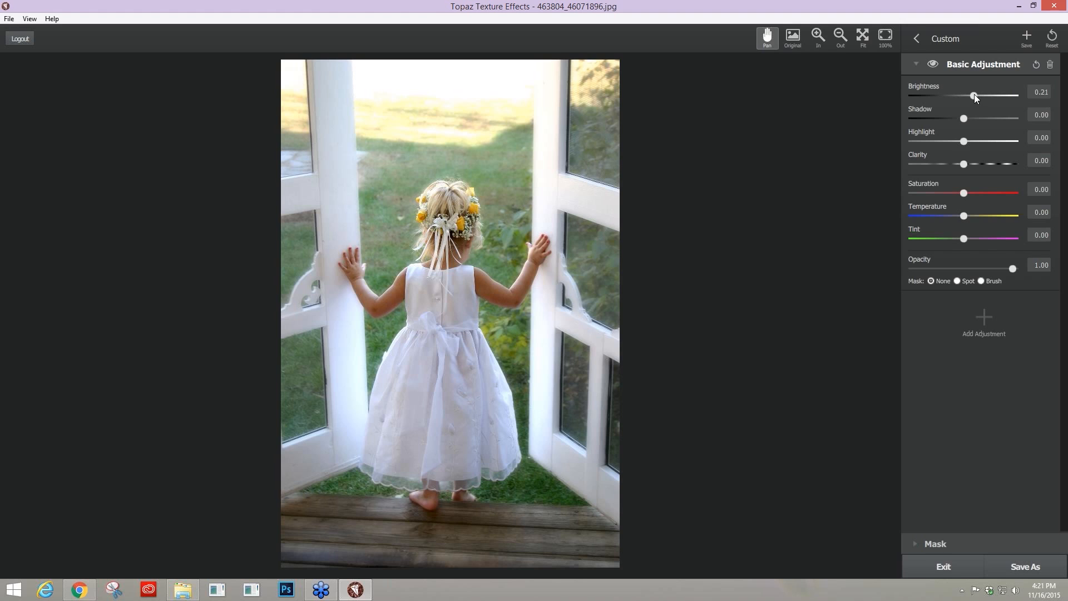
# Step: Set the Basic Adjustment's Shadow to -0.18, Highlight to 0.12 and Clarity to 0.16
pyautogui.moveTo(964, 118); pyautogui.dragTo(955, 117)
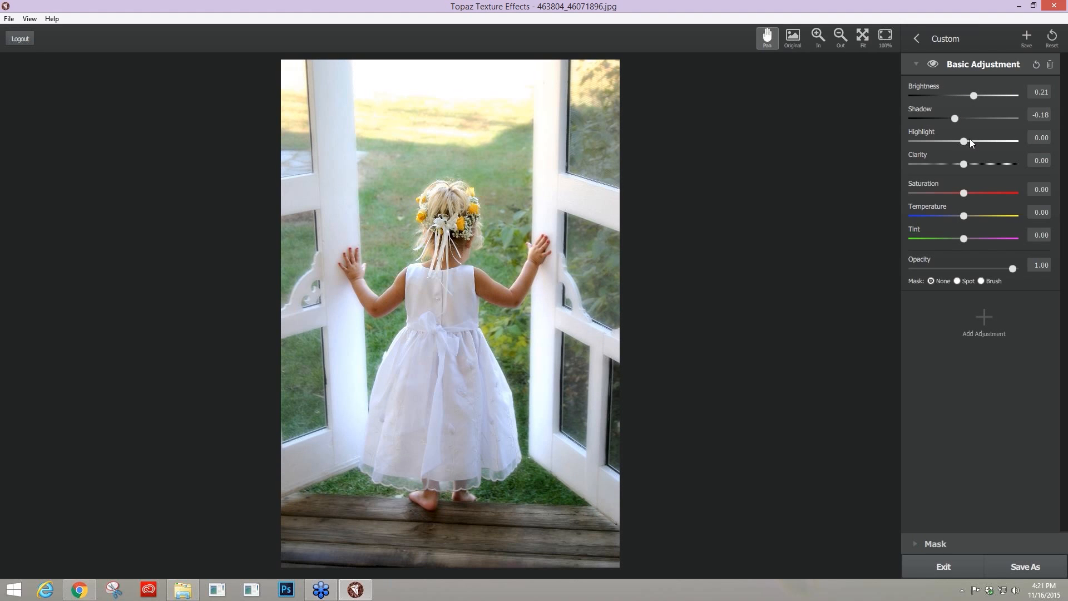
pyautogui.click(970, 140)
pyautogui.click(971, 165)
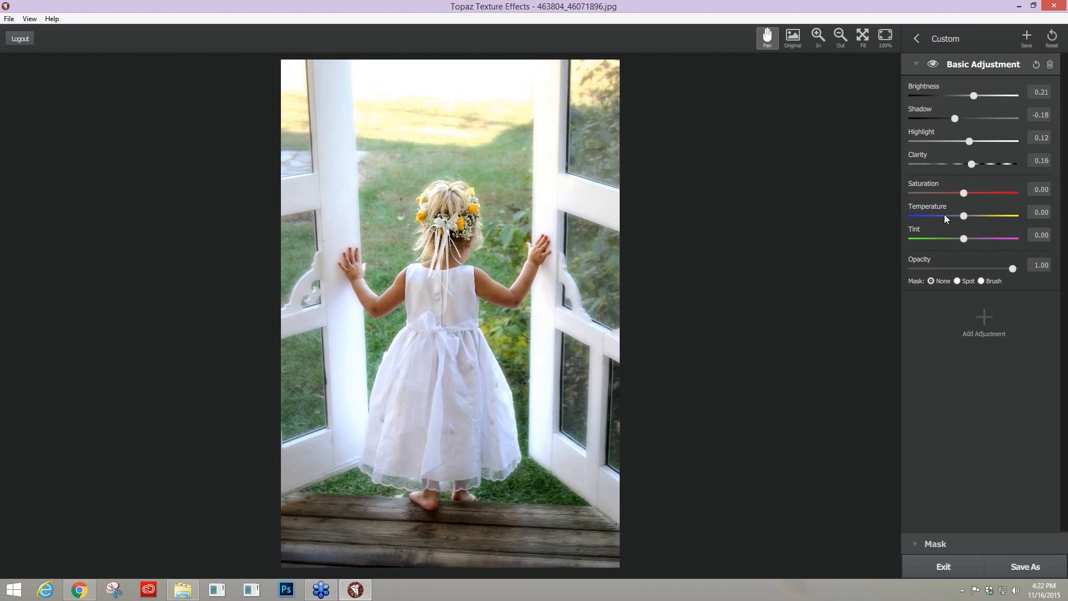
# Step: Set the Basic Adjustment's Saturation to 0.14, Temperature to 0.06 and Tint to 0.10
pyautogui.click(971, 193)
pyautogui.click(968, 215)
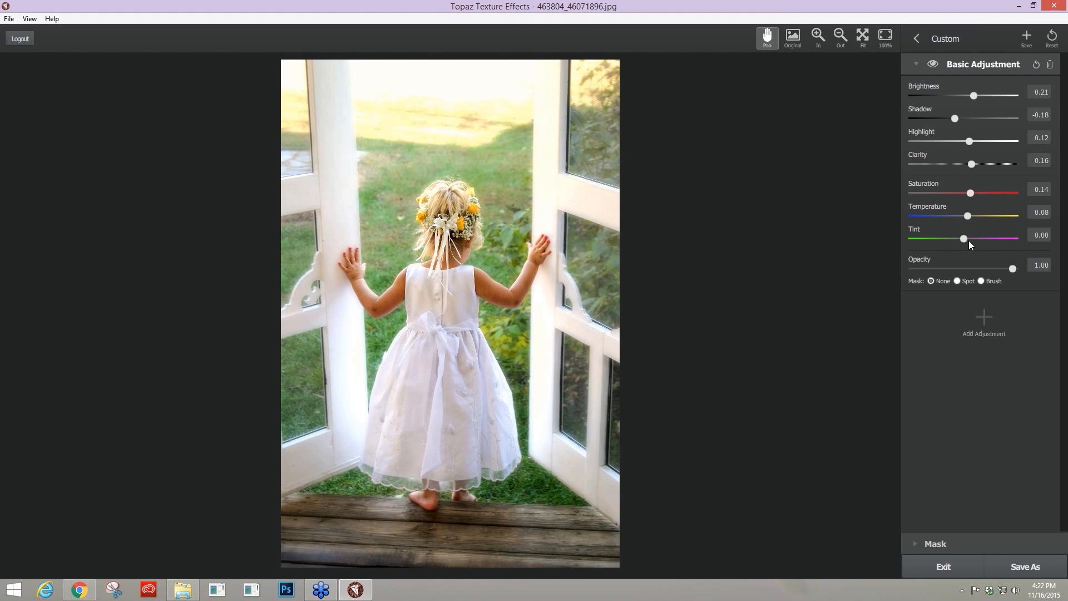
pyautogui.click(971, 238)
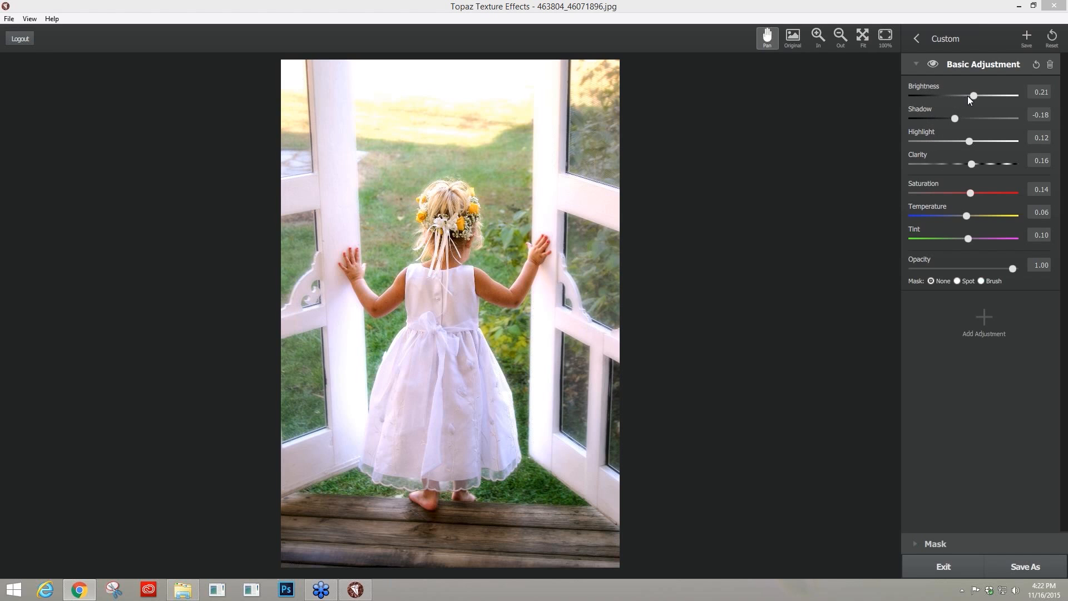
# Step: Try extreme tones in the Basic Adjustment with Brightness at 1.00, Shadow at -0.56 and Highlight at -0.47
pyautogui.moveTo(974, 92); pyautogui.dragTo(1016, 99)
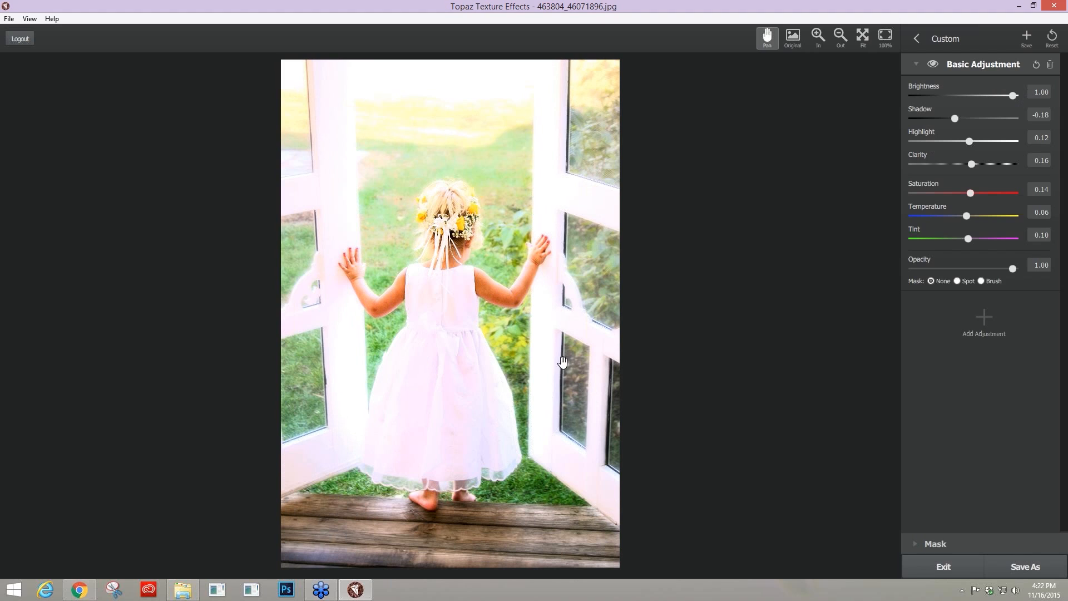
pyautogui.click(935, 120)
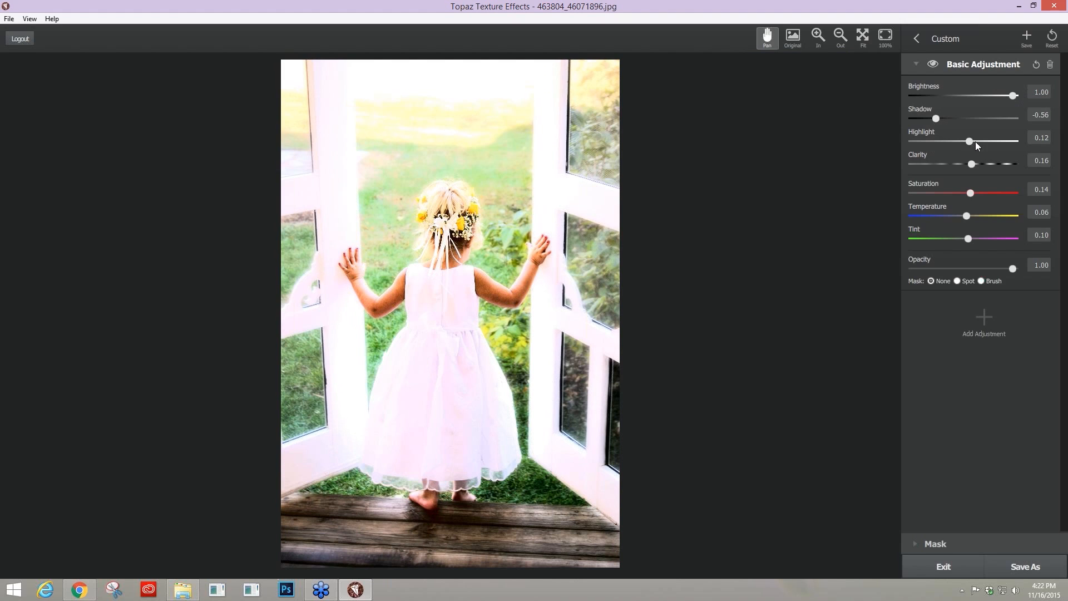
pyautogui.click(960, 141)
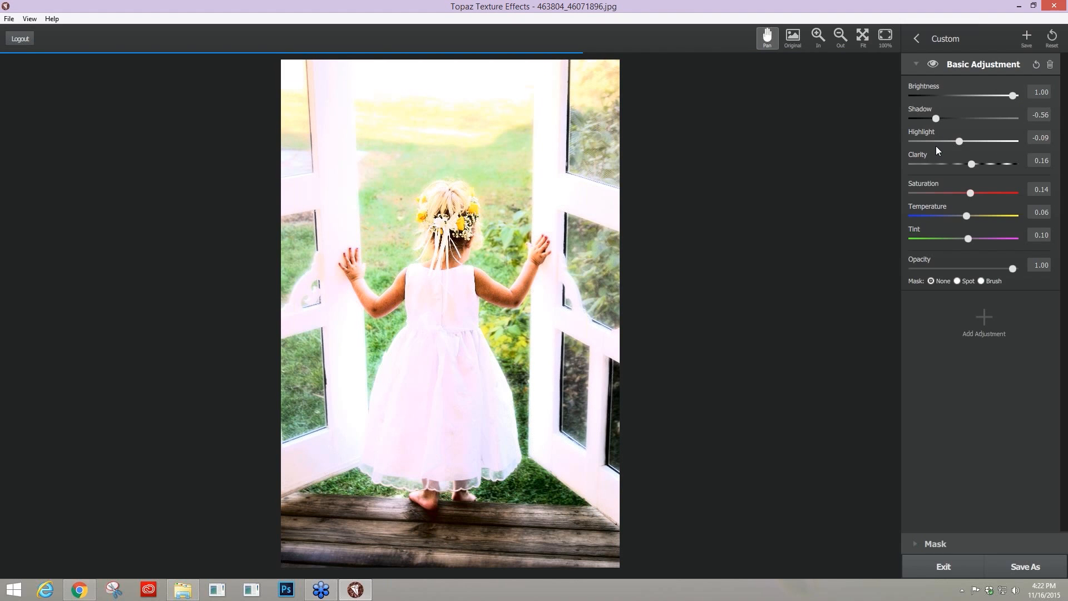
pyautogui.click(929, 142)
pyautogui.click(940, 142)
# Step: Reset the Basic Adjustment's Shadow, Highlight and Brightness to their defaults
pyautogui.doubleClick(919, 108)
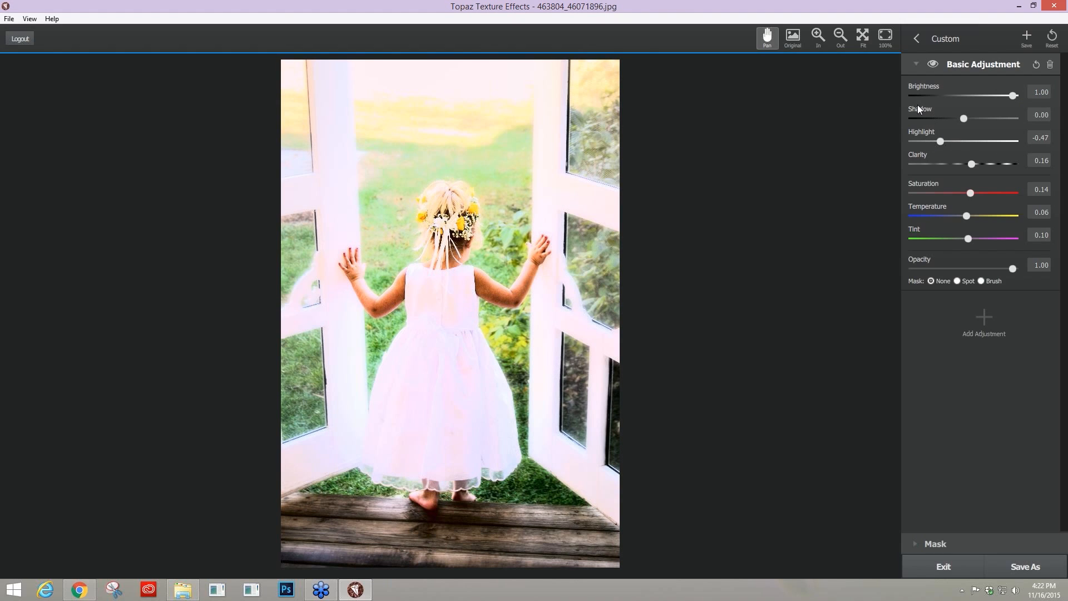
pyautogui.doubleClick(923, 133)
pyautogui.doubleClick(926, 88)
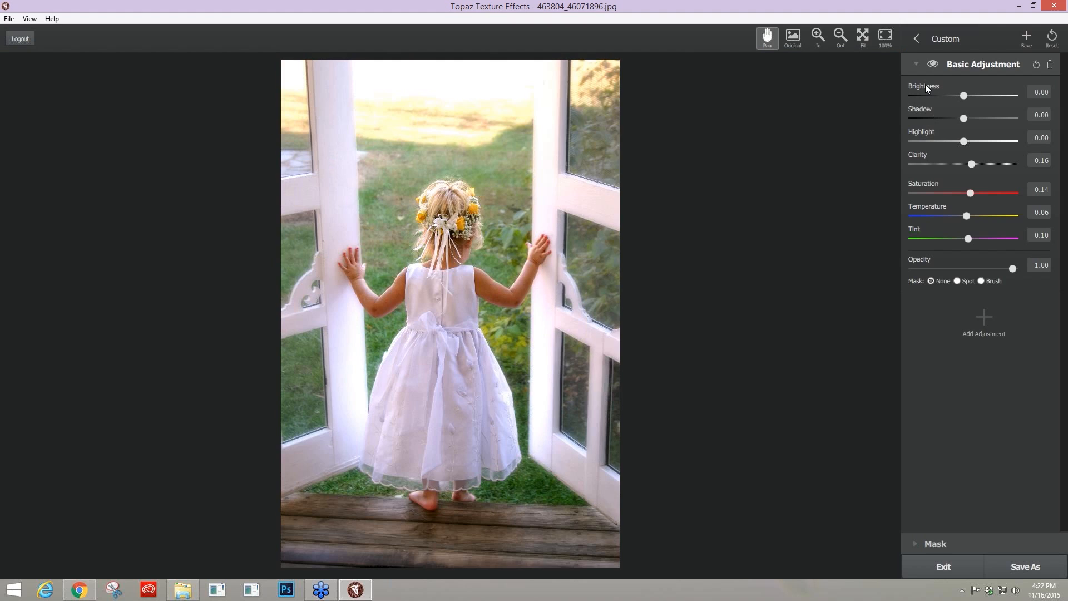
# Step: Set the Basic Adjustment's Brightness to 0.36, Shadow to -0.20 and Highlight to 0.16
pyautogui.click(980, 96)
pyautogui.click(954, 118)
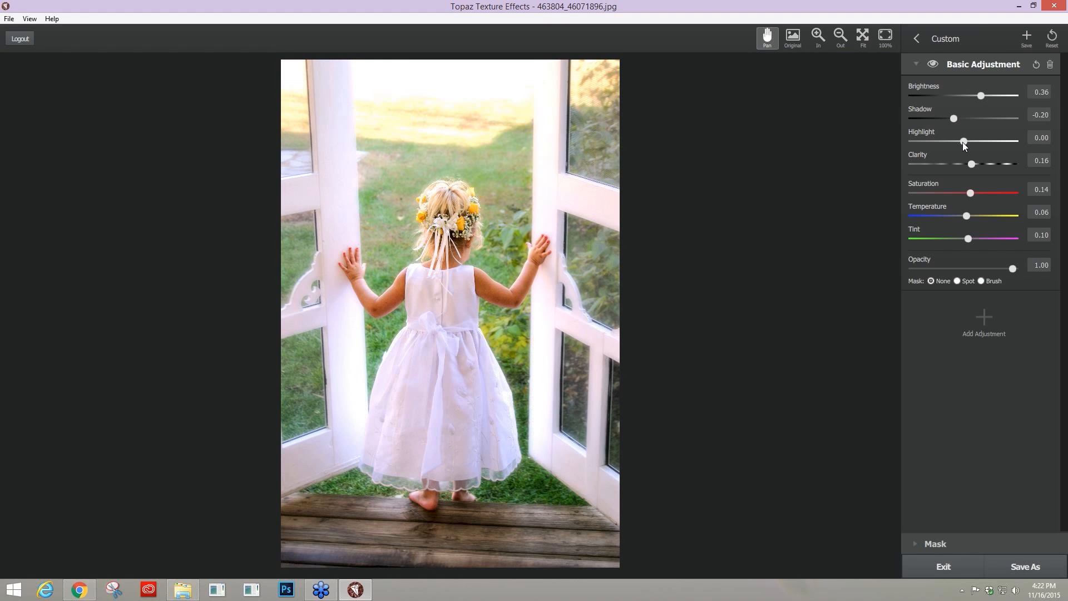
pyautogui.click(970, 141)
# Step: Try strong positive and negative Clarity values on the photo and settle on a Clarity of 0.14
pyautogui.click(977, 164)
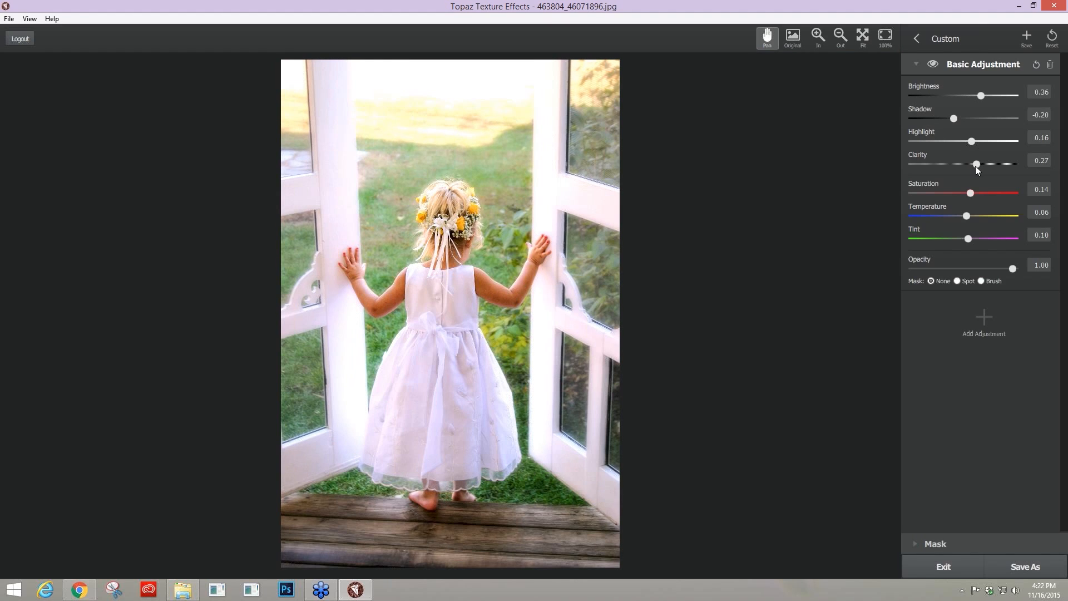
pyautogui.click(977, 164)
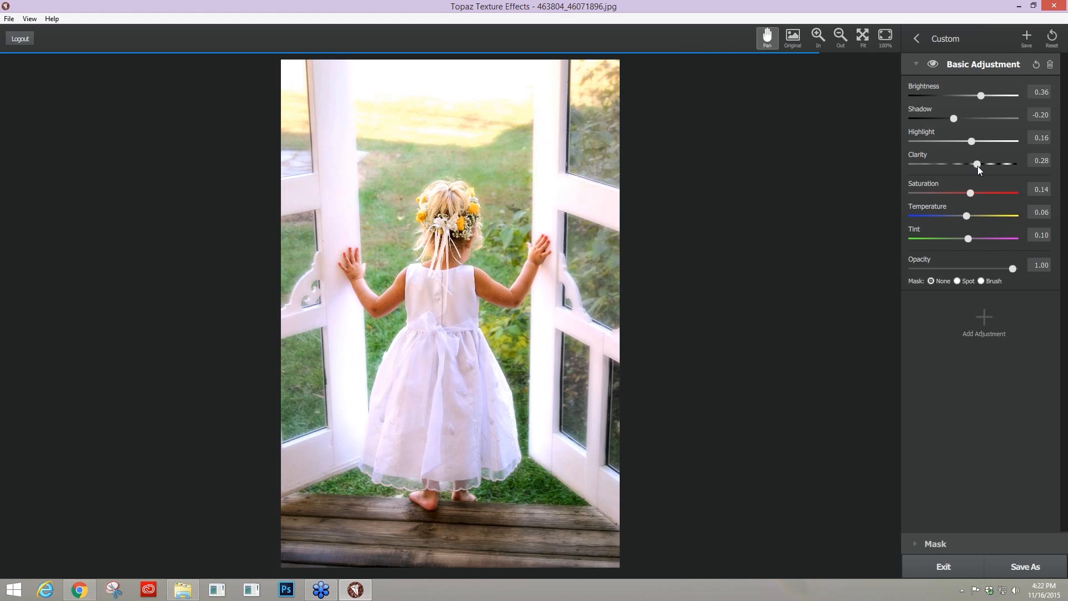
pyautogui.click(989, 165)
pyautogui.click(1001, 167)
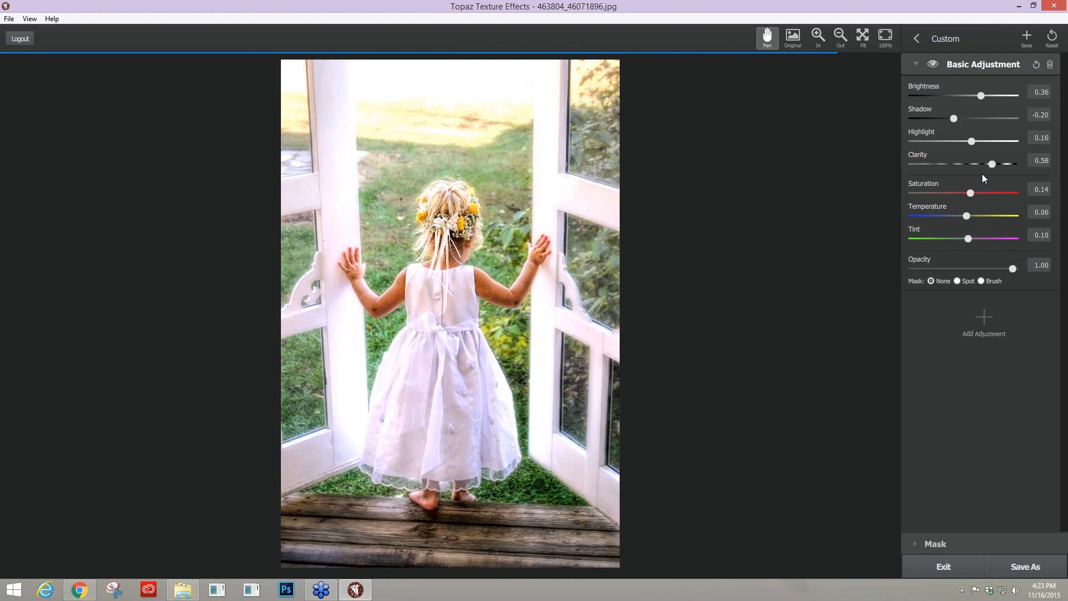
pyautogui.click(939, 169)
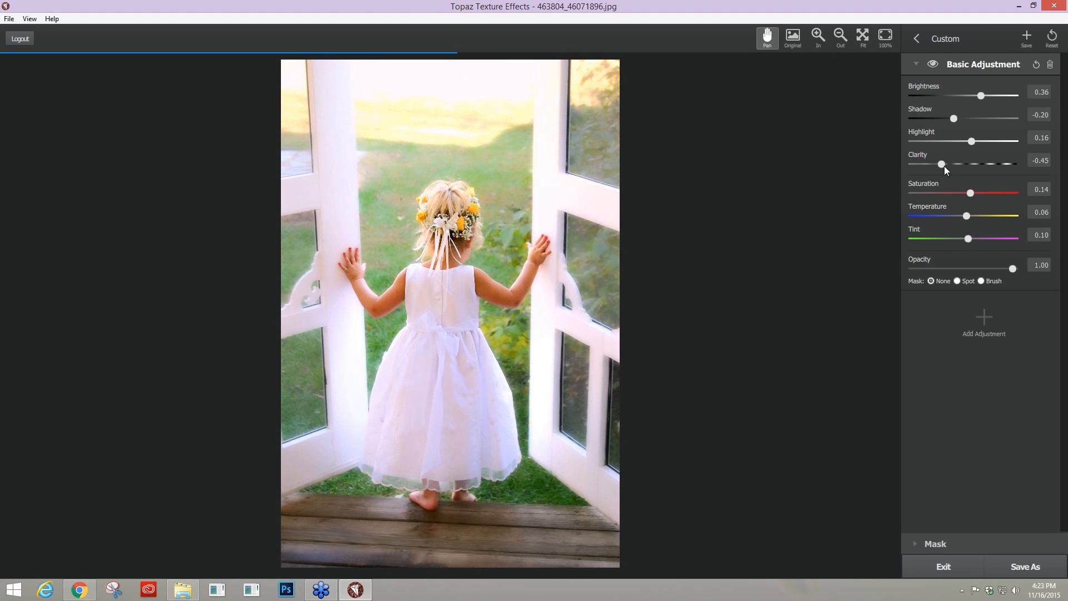
pyautogui.click(969, 164)
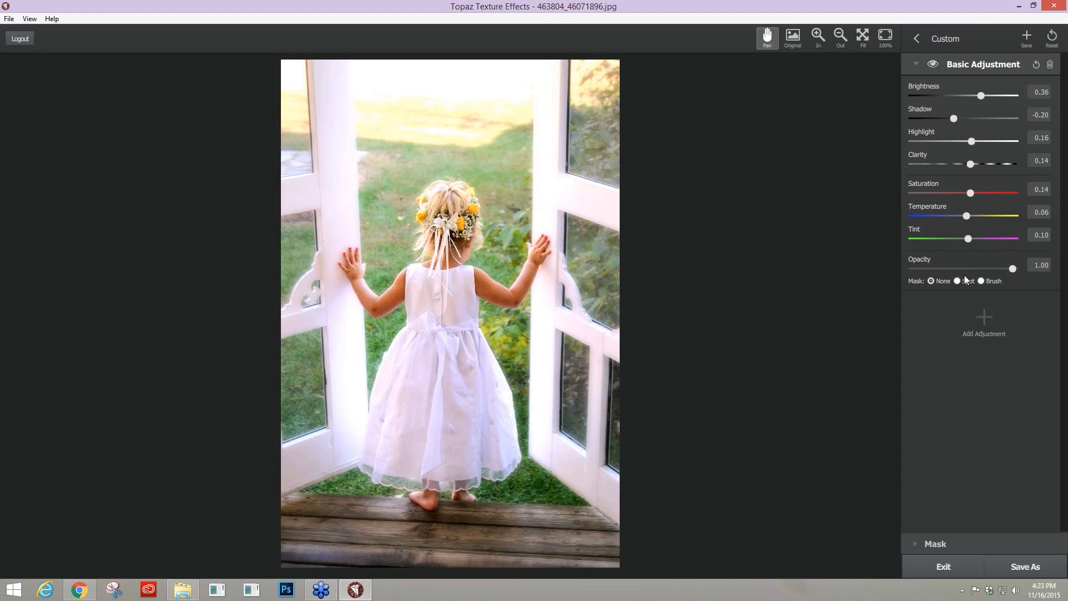
# Step: Try lowering the whole effect's mask opacity to 0.45, raise it again and reopen the Basic Adjustment settings
pyautogui.click(915, 544)
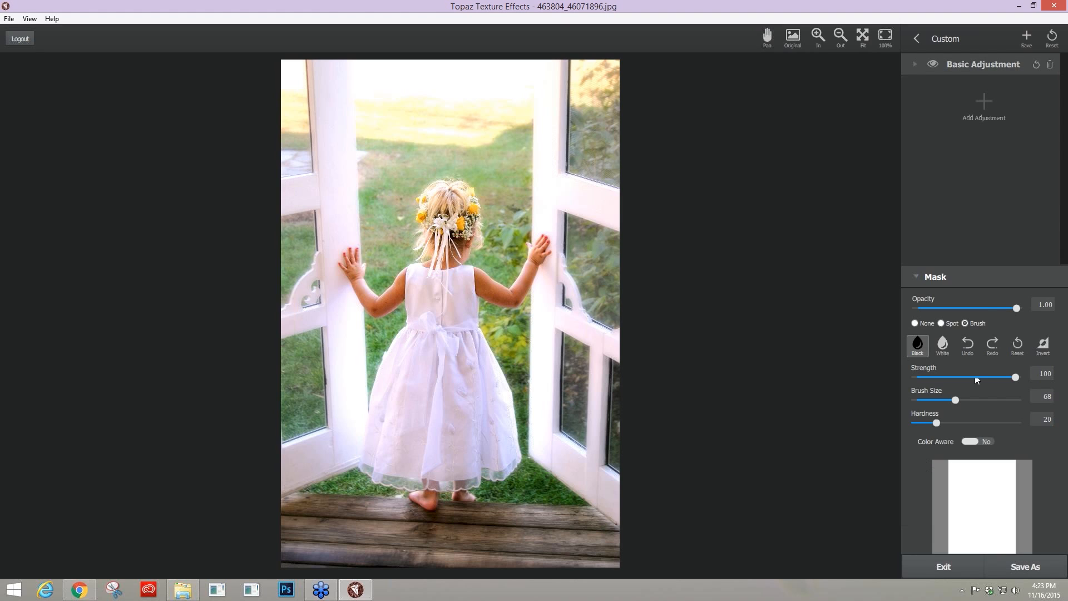
pyautogui.click(962, 308)
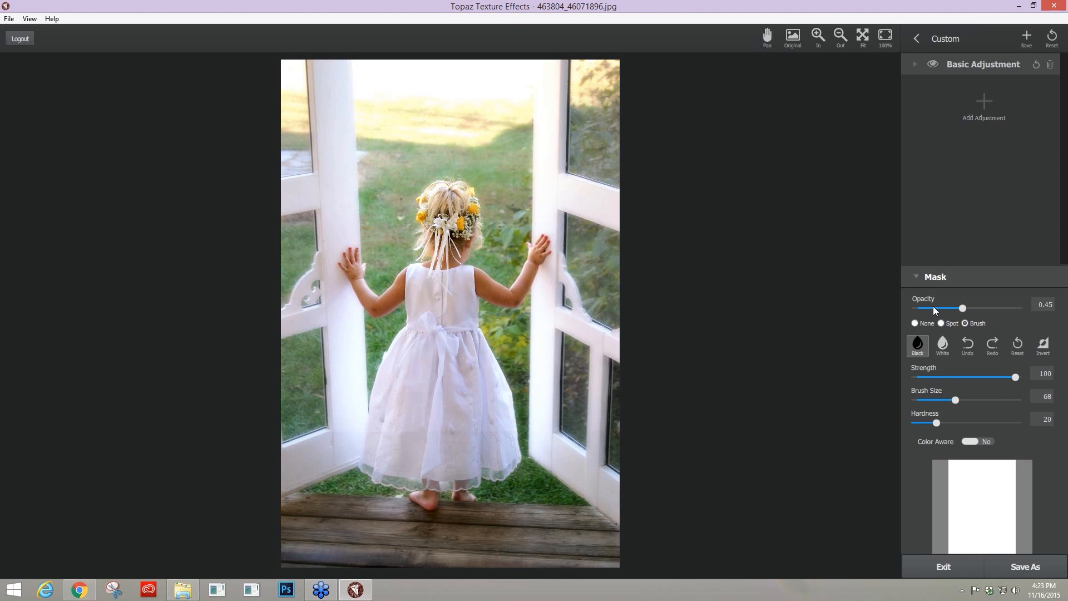
pyautogui.moveTo(918, 308); pyautogui.dragTo(938, 308)
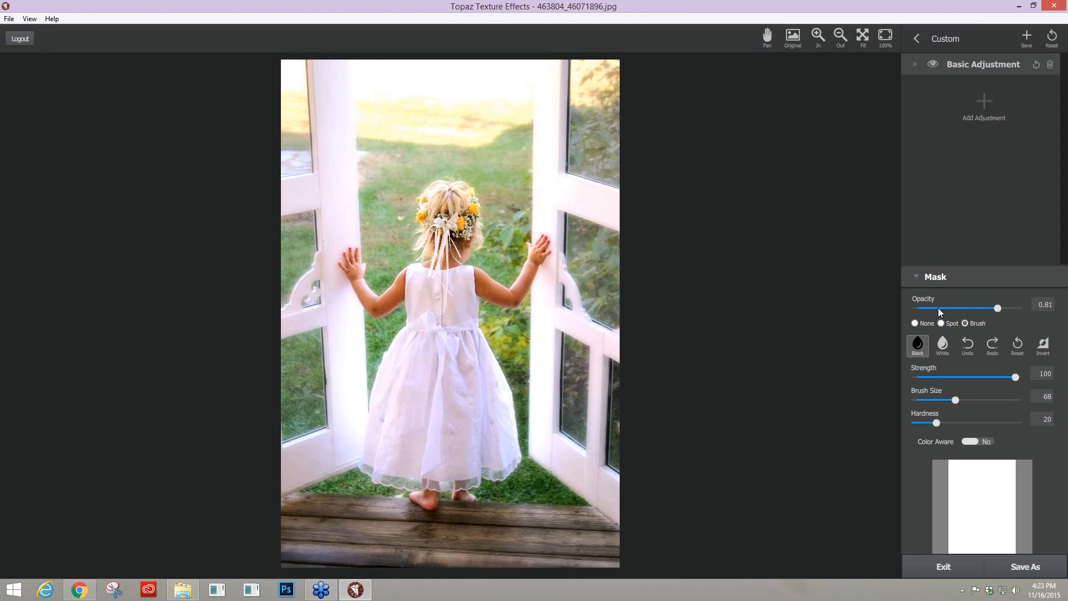
pyautogui.click(914, 64)
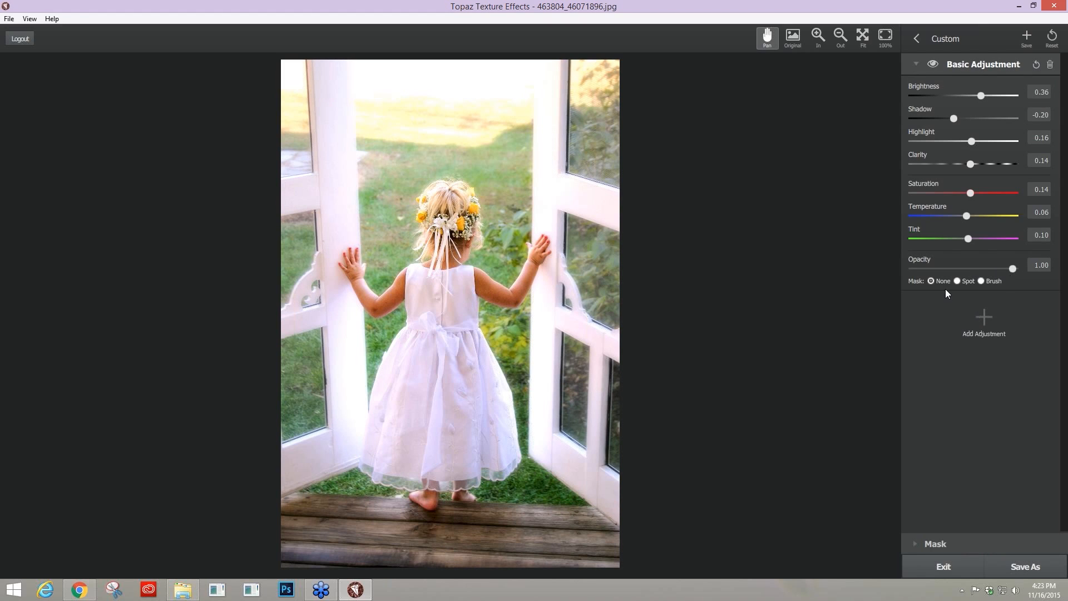
# Step: Add a Diffusion adjustment to the effect with Strength 0.40 and Softness 0.38
pyautogui.click(983, 319)
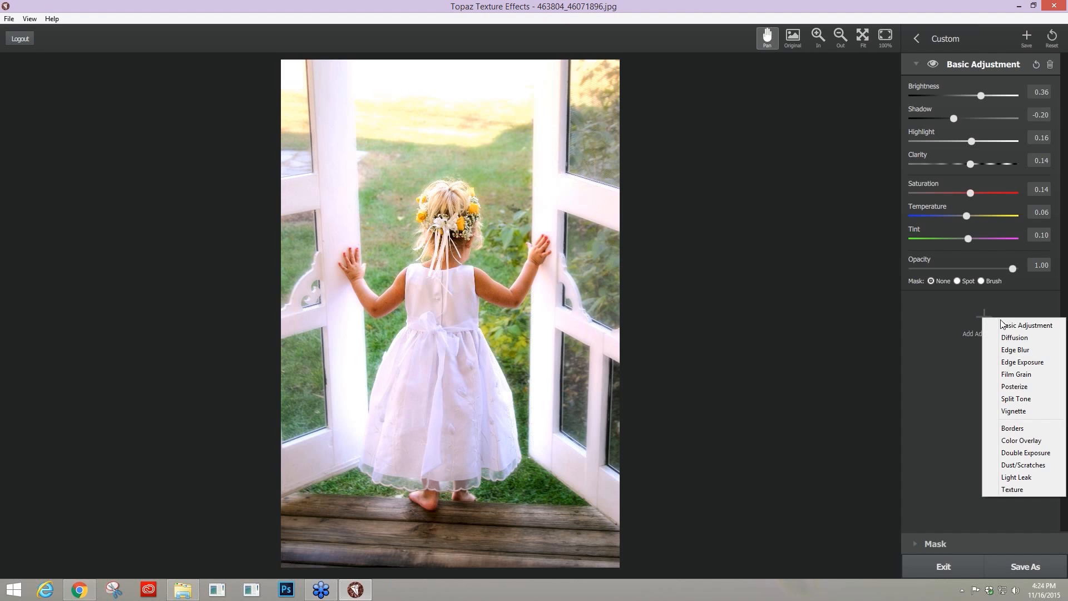
pyautogui.click(1016, 337)
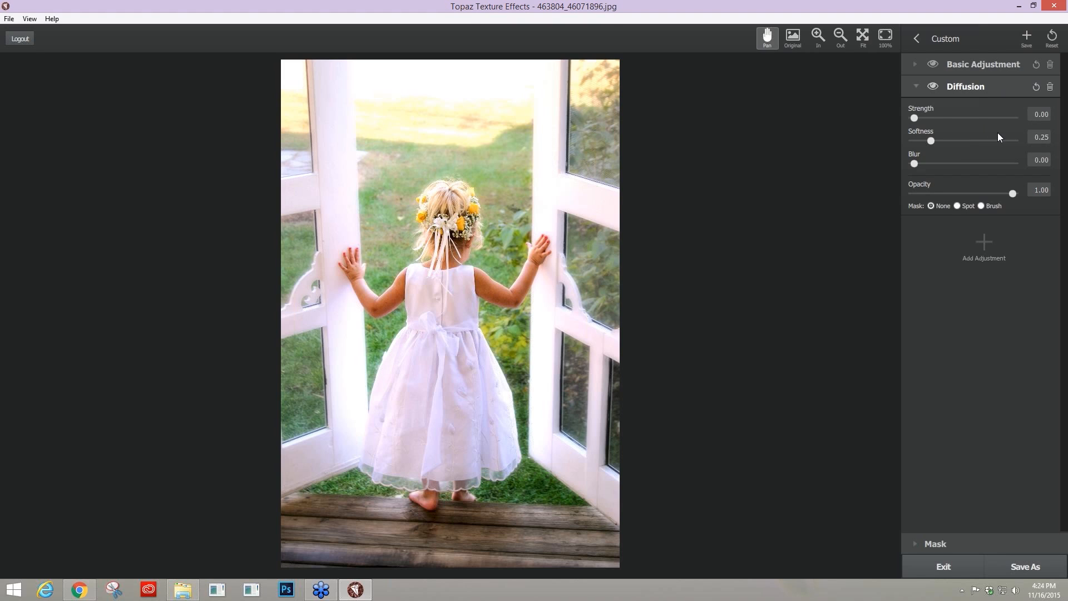
pyautogui.hotkey('alt', 'Tab')
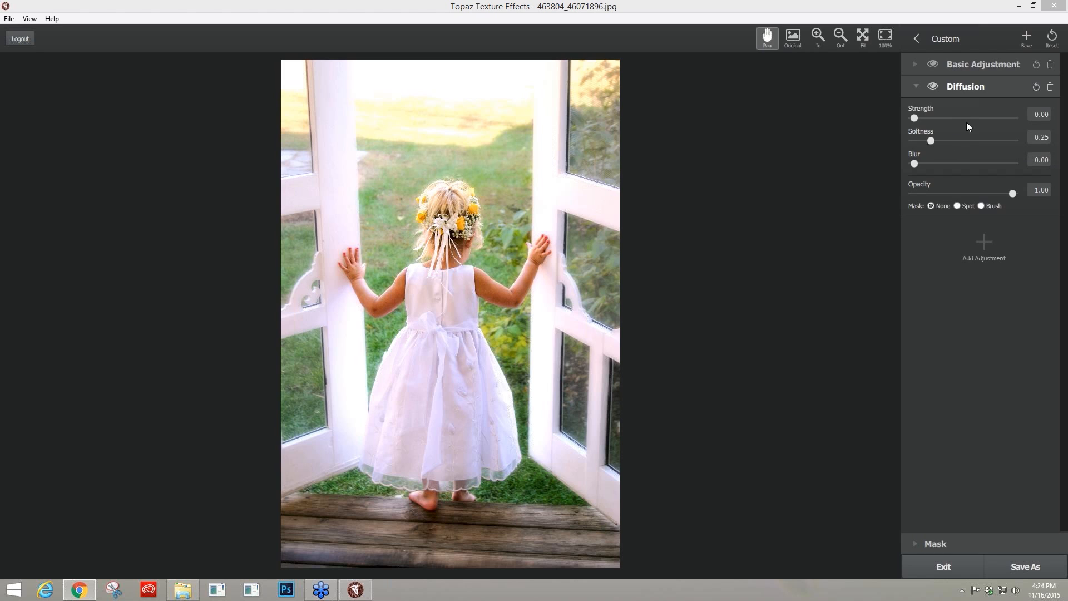
pyautogui.moveTo(914, 117); pyautogui.dragTo(931, 121)
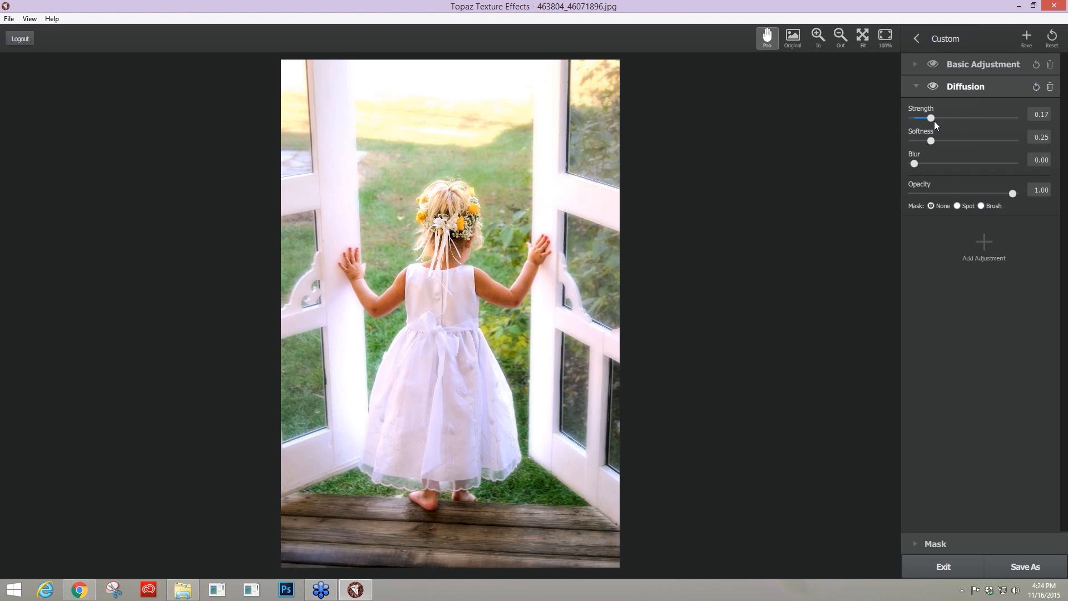
pyautogui.moveTo(935, 122); pyautogui.dragTo(961, 120)
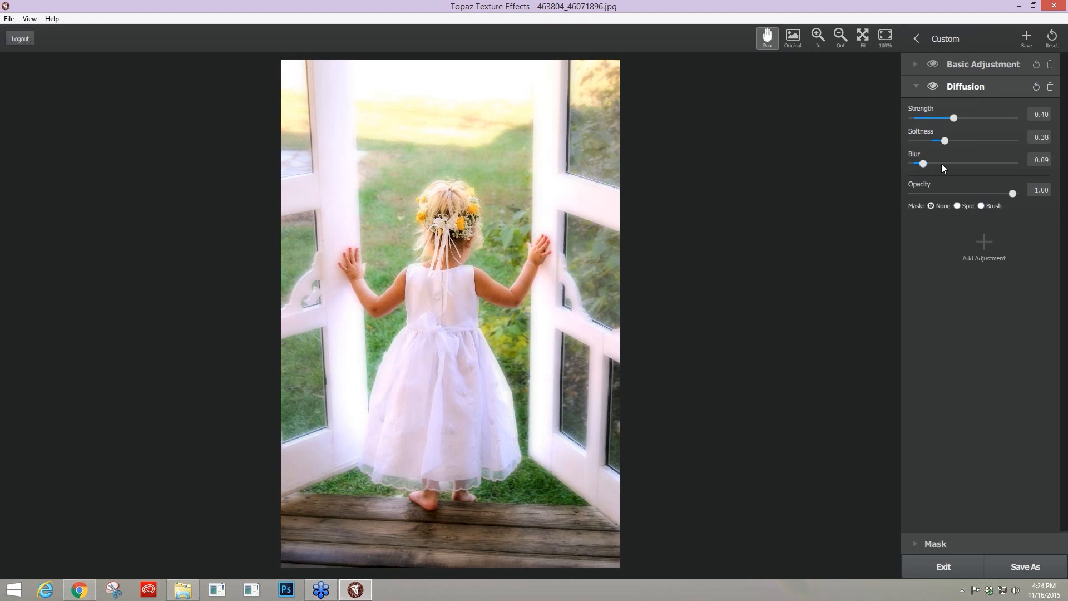
# Step: Try the Diffusion Blur at 0.68, set it to 0.07 and compare the photo with Diffusion hidden and shown
pyautogui.moveTo(943, 164); pyautogui.dragTo(985, 163)
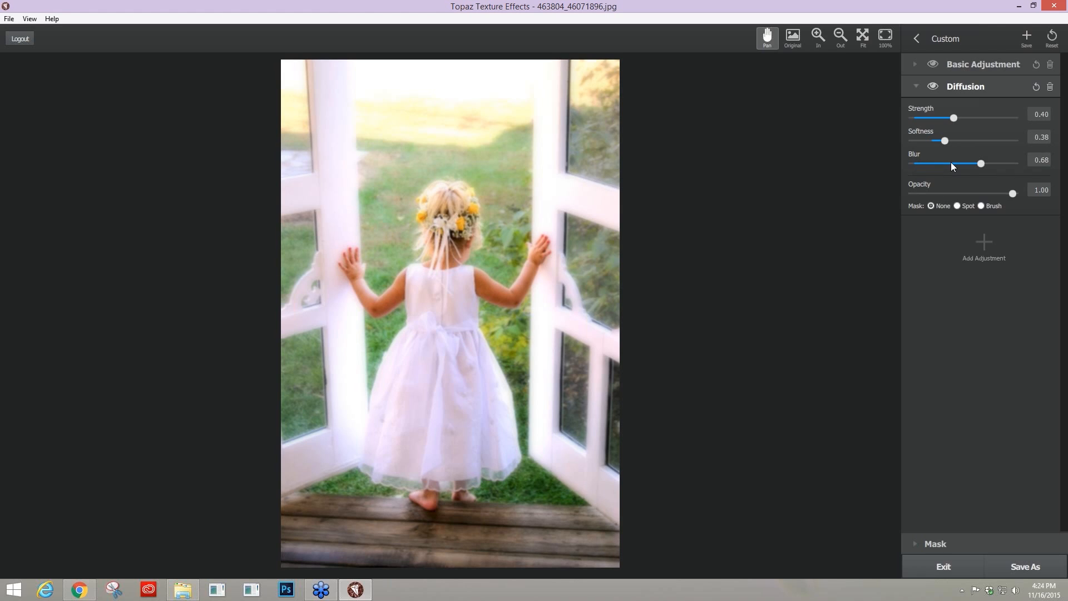
pyautogui.click(922, 163)
pyautogui.click(921, 165)
pyautogui.click(934, 86)
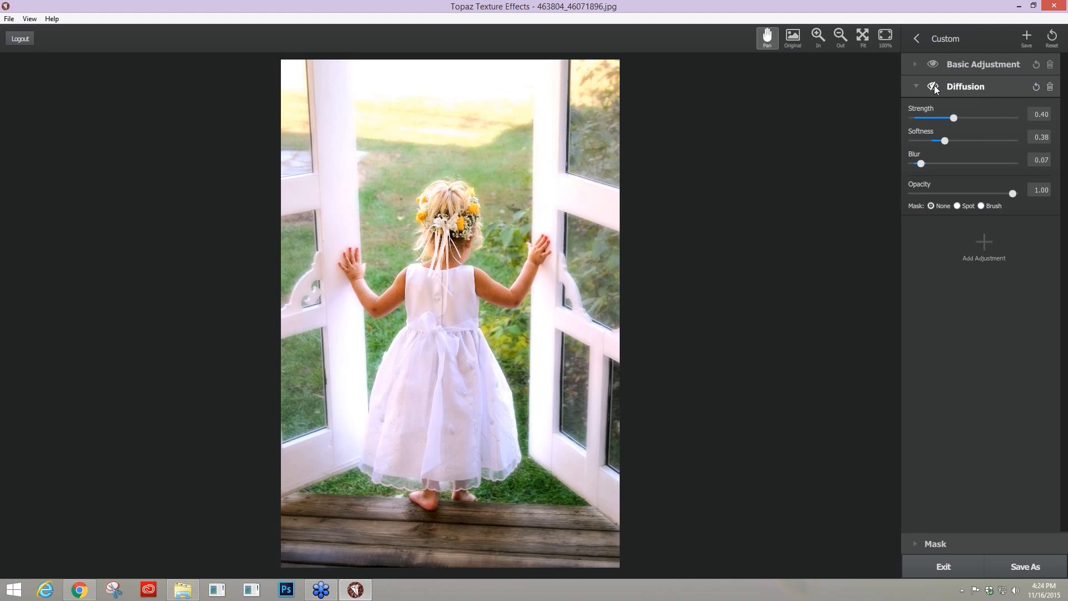
pyautogui.click(934, 86)
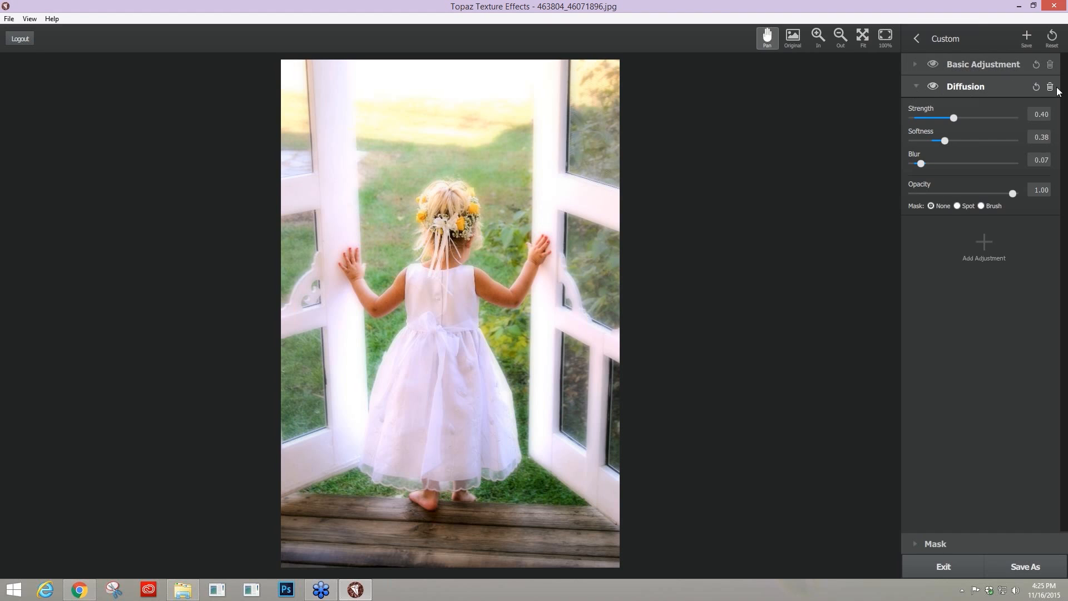
# Step: Collapse the Diffusion adjustment and delete it from the effect
pyautogui.click(916, 86)
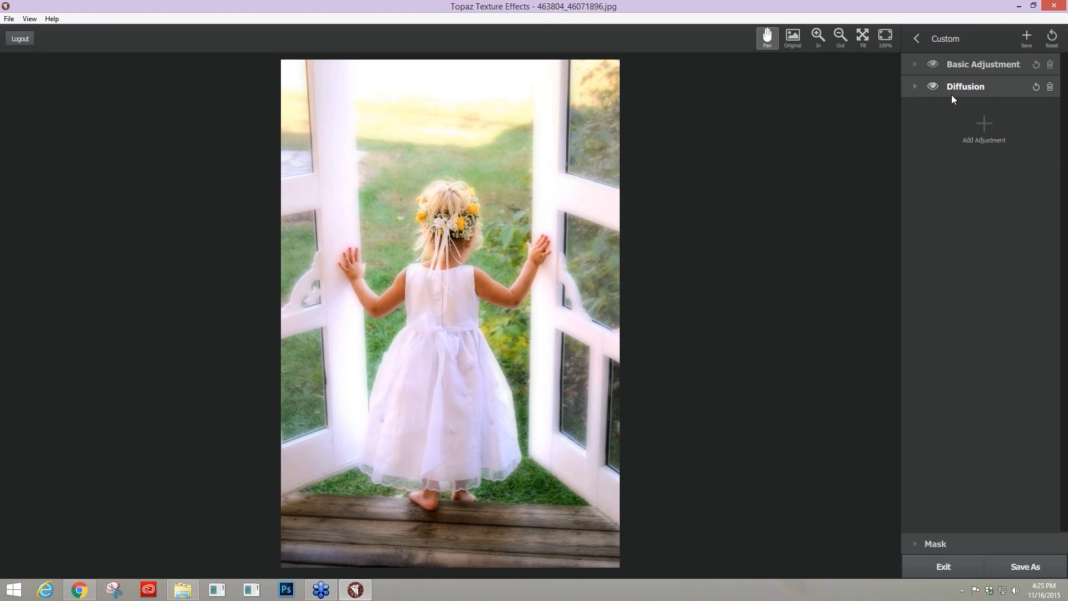
pyautogui.click(983, 125)
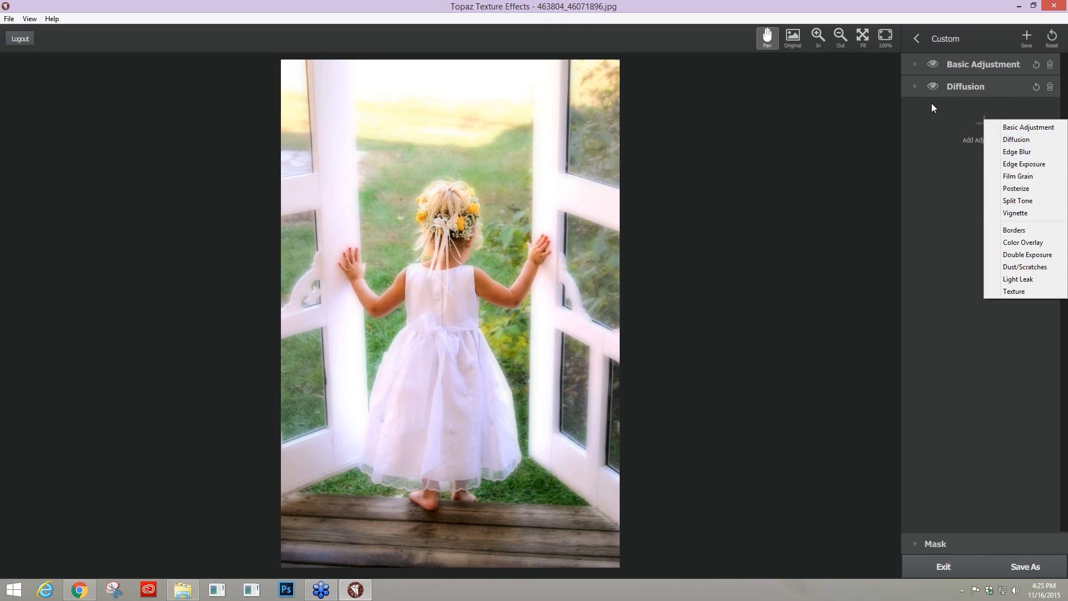
pyautogui.click(950, 87)
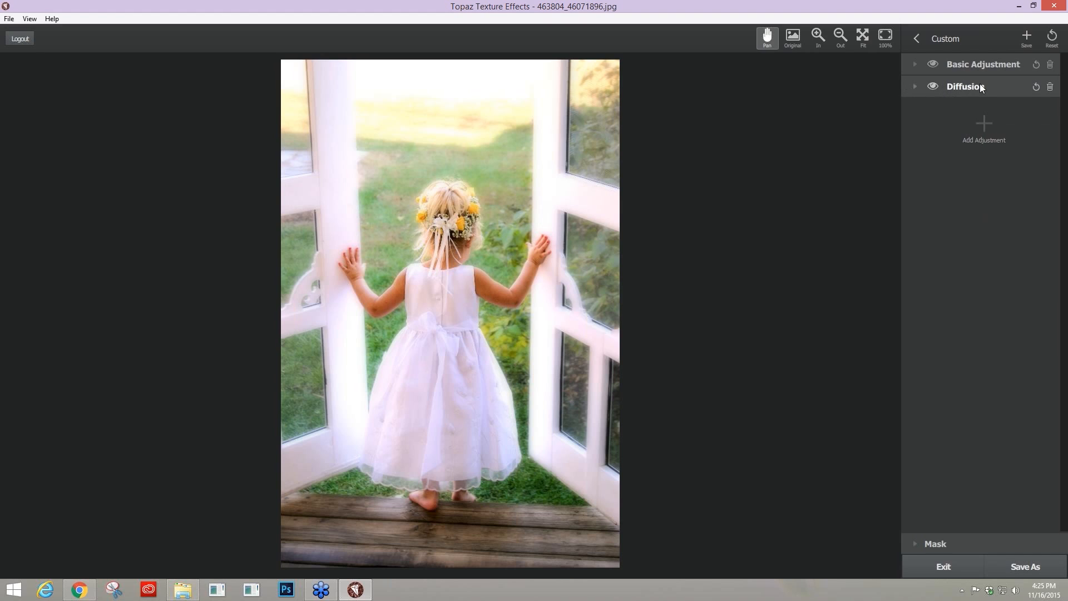
pyautogui.click(1050, 87)
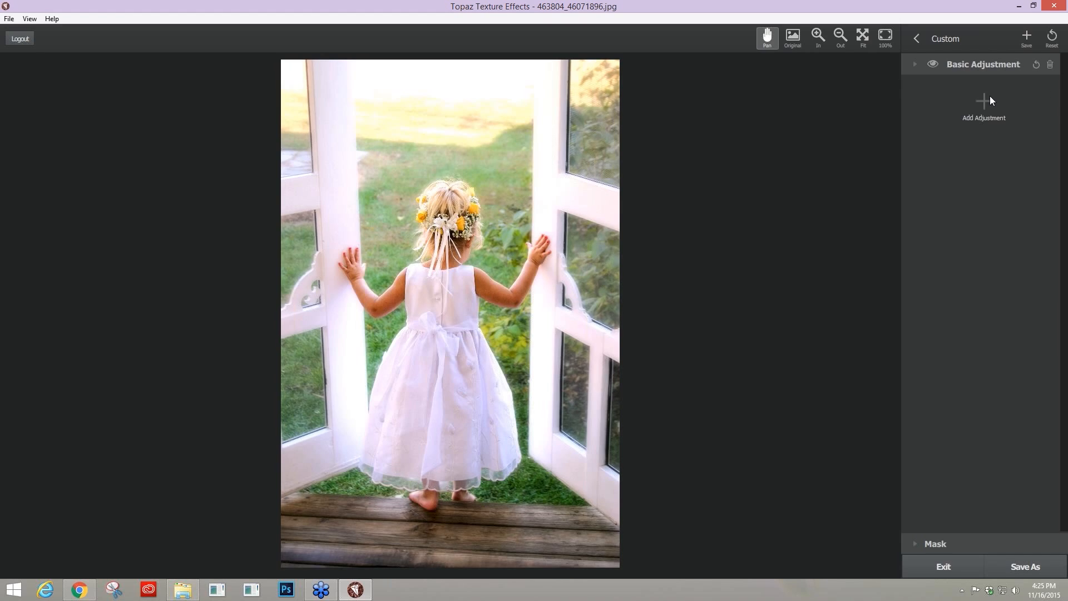
# Step: Add an Edge Blur adjustment to the effect with Blur 0.52 and Transition 0.99
pyautogui.click(979, 101)
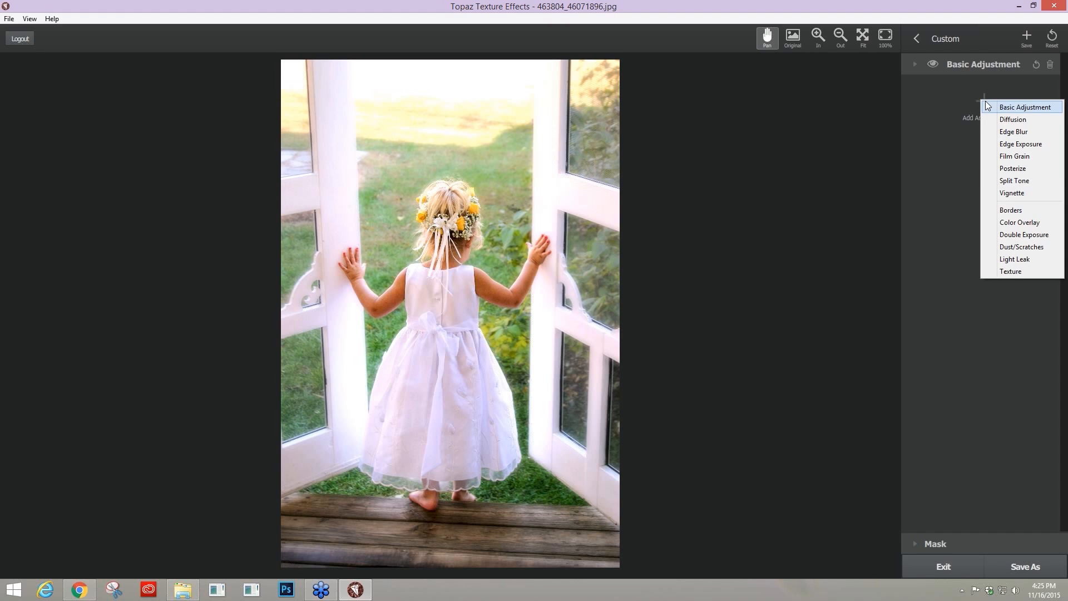
pyautogui.click(1009, 132)
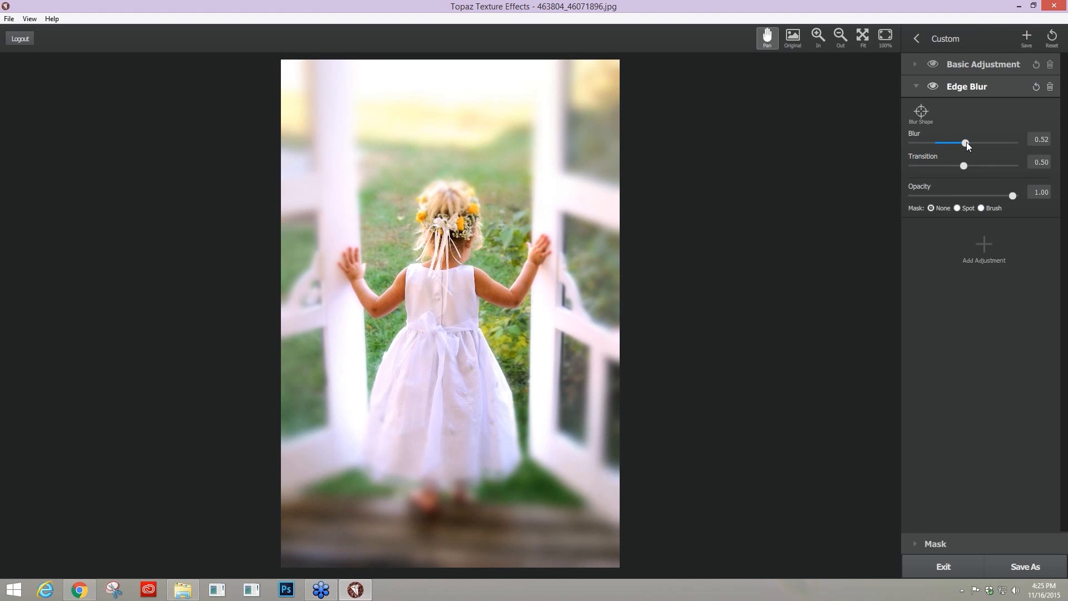
pyautogui.moveTo(964, 165); pyautogui.dragTo(977, 162)
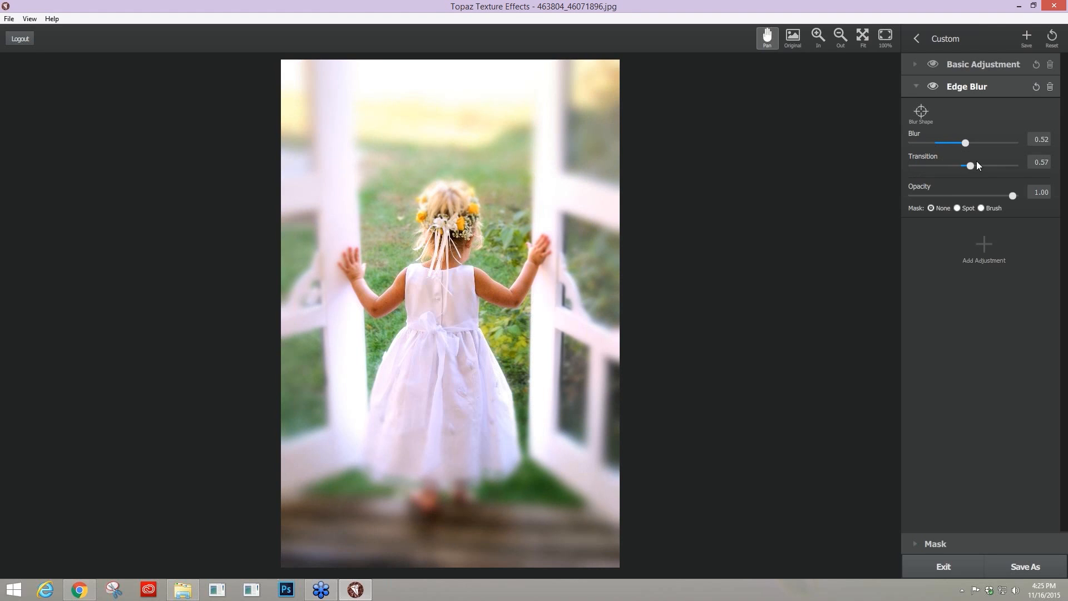
pyautogui.click(1011, 165)
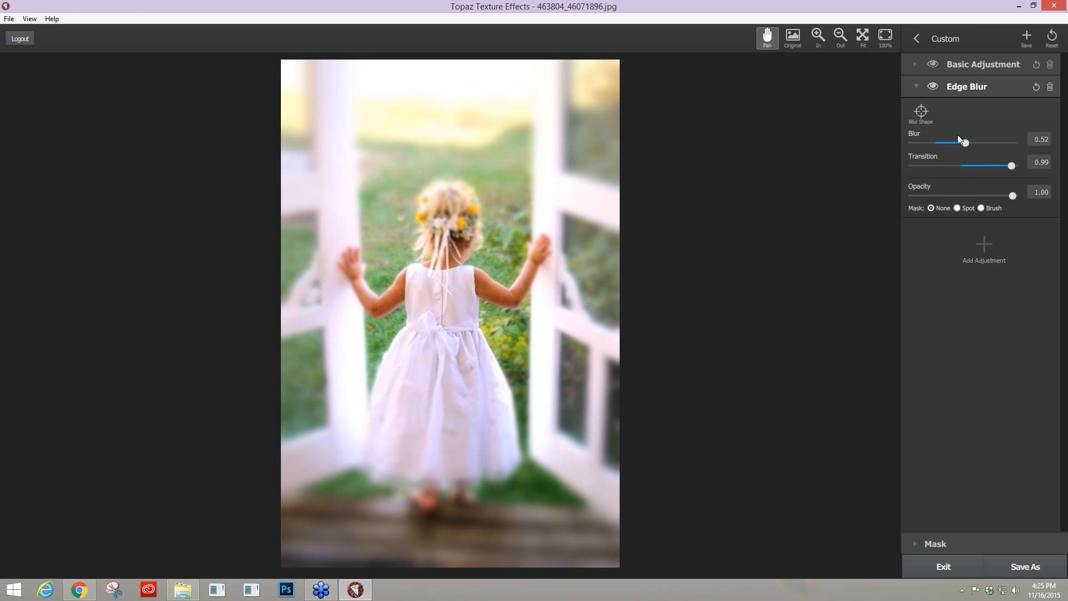
# Step: Try Edge Blur with Transition 0.00 and Blur 1.00, and set Blur to 0.36 and Transition to 0.70
pyautogui.moveTo(1012, 166); pyautogui.dragTo(915, 166)
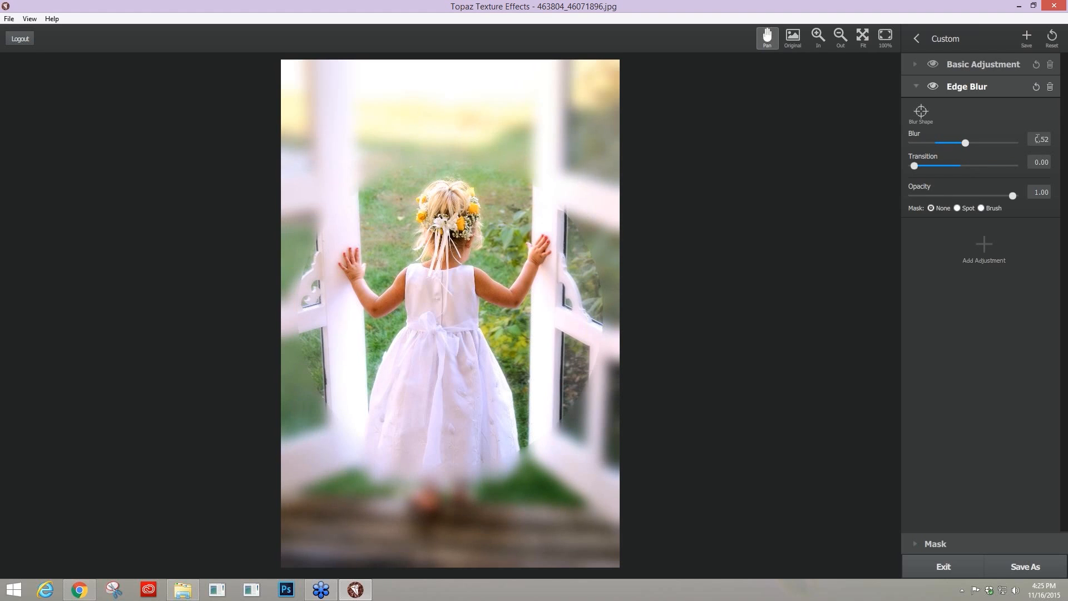
pyautogui.moveTo(965, 143); pyautogui.dragTo(1038, 139)
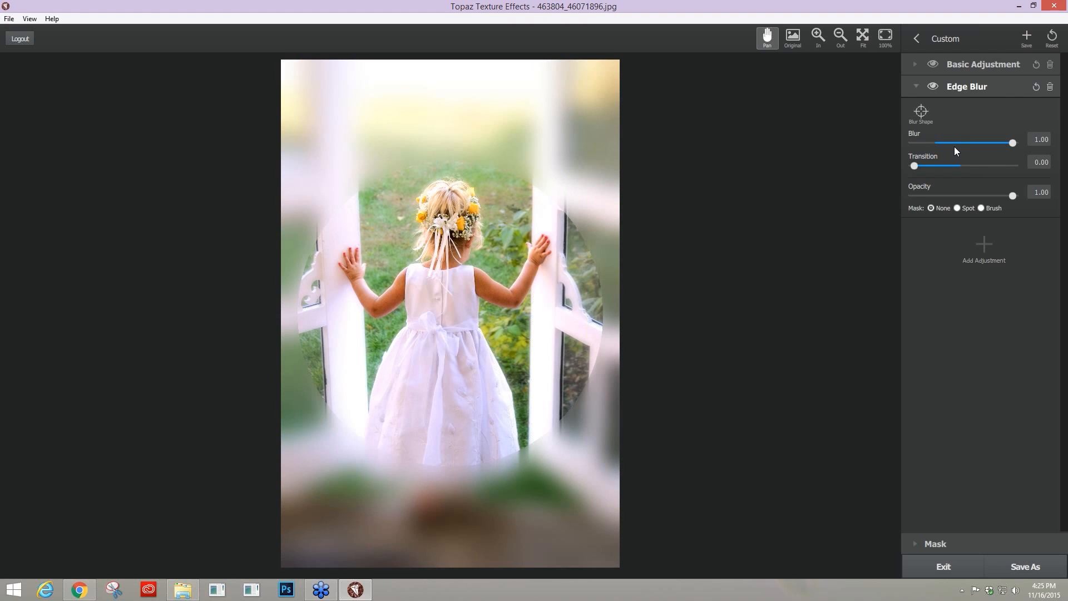
pyautogui.click(953, 146)
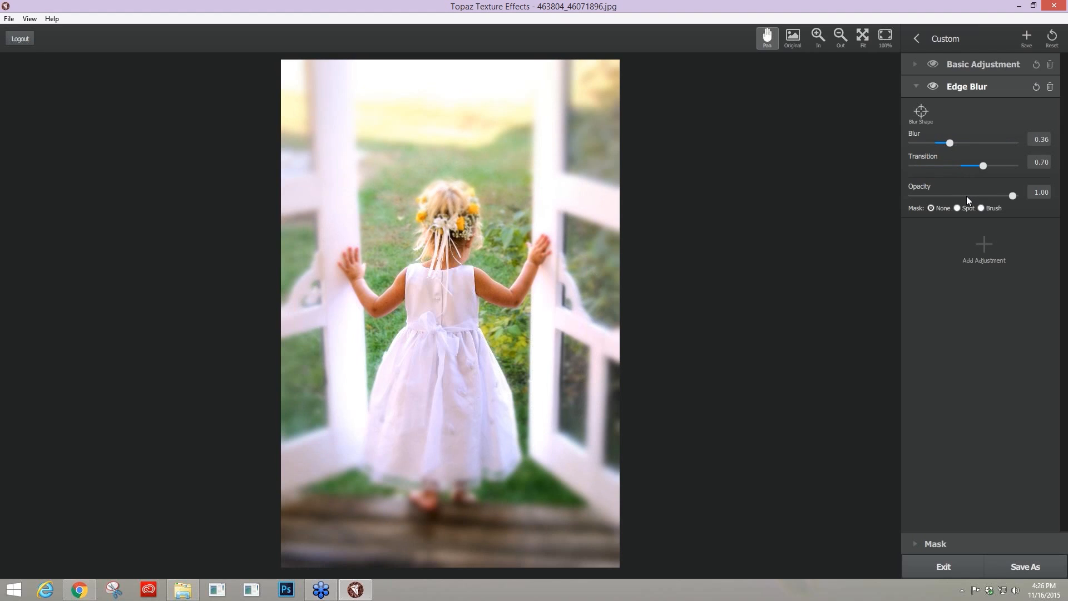
# Step: Stretch the Edge Blur shape vertically into a tall ellipse that encloses the girl and most of the doorway
pyautogui.click(921, 113)
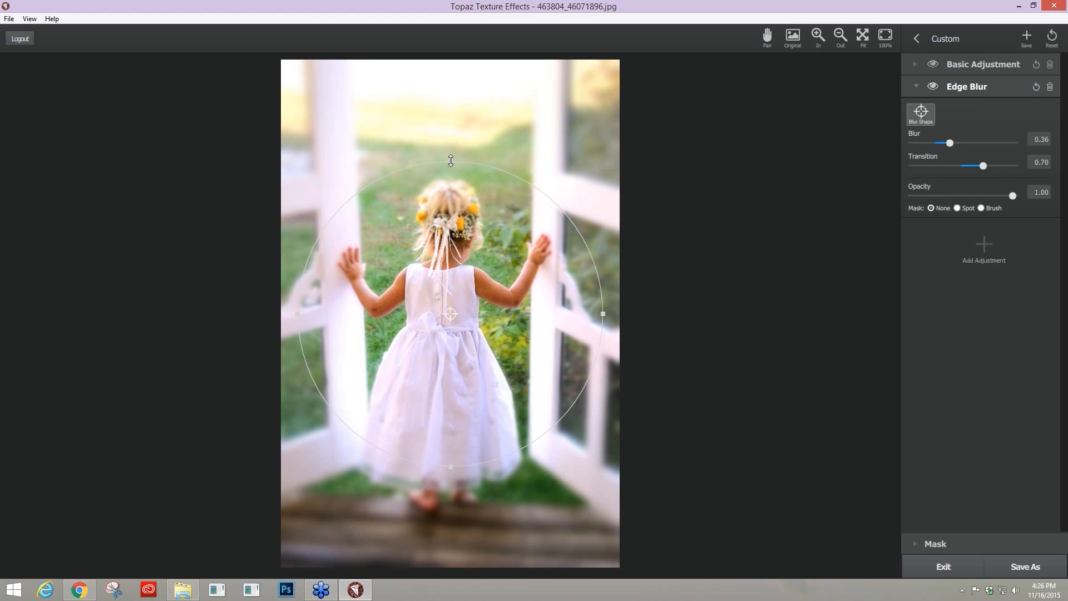
pyautogui.moveTo(451, 151); pyautogui.dragTo(451, 82)
pyautogui.moveTo(603, 314); pyautogui.dragTo(579, 316)
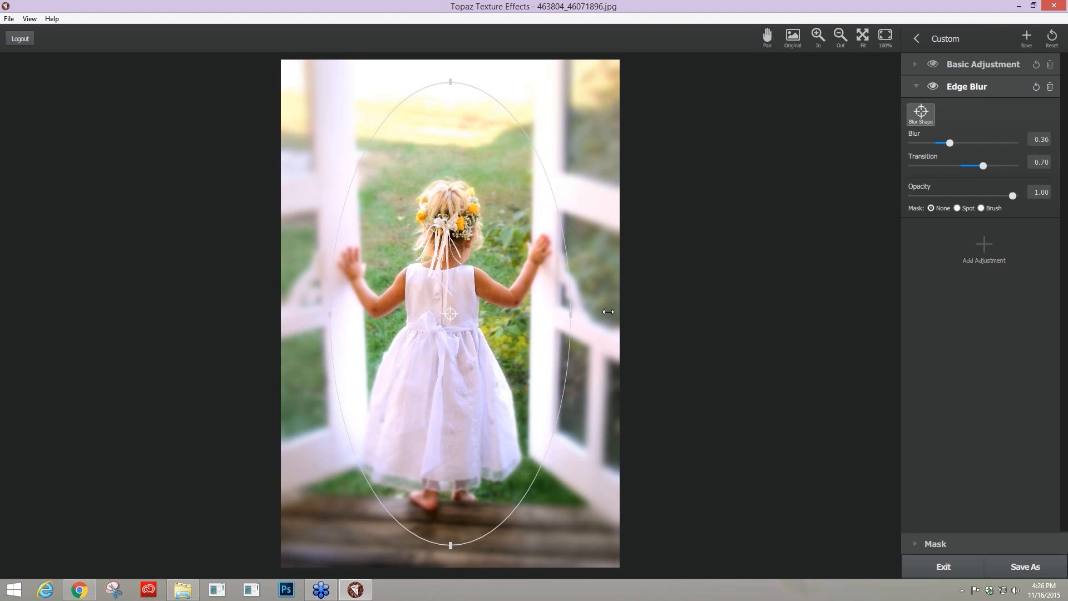
pyautogui.moveTo(571, 315); pyautogui.dragTo(609, 311)
# Step: Try moving and slightly rotating the blur ellipse, and centre it on the girl's waist
pyautogui.moveTo(482, 344); pyautogui.dragTo(489, 347)
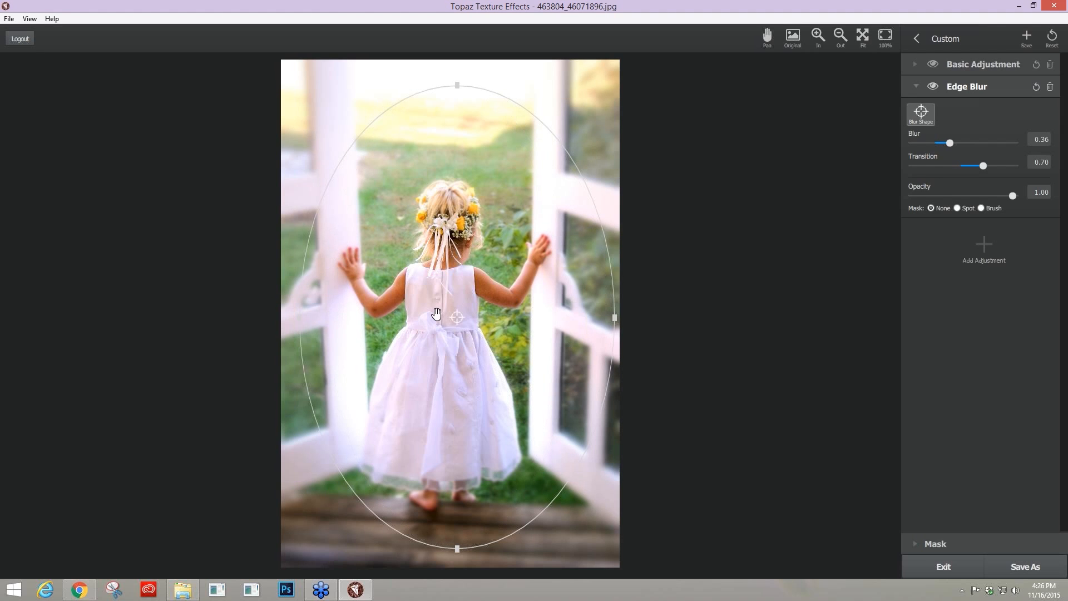
pyautogui.moveTo(436, 314); pyautogui.dragTo(422, 322)
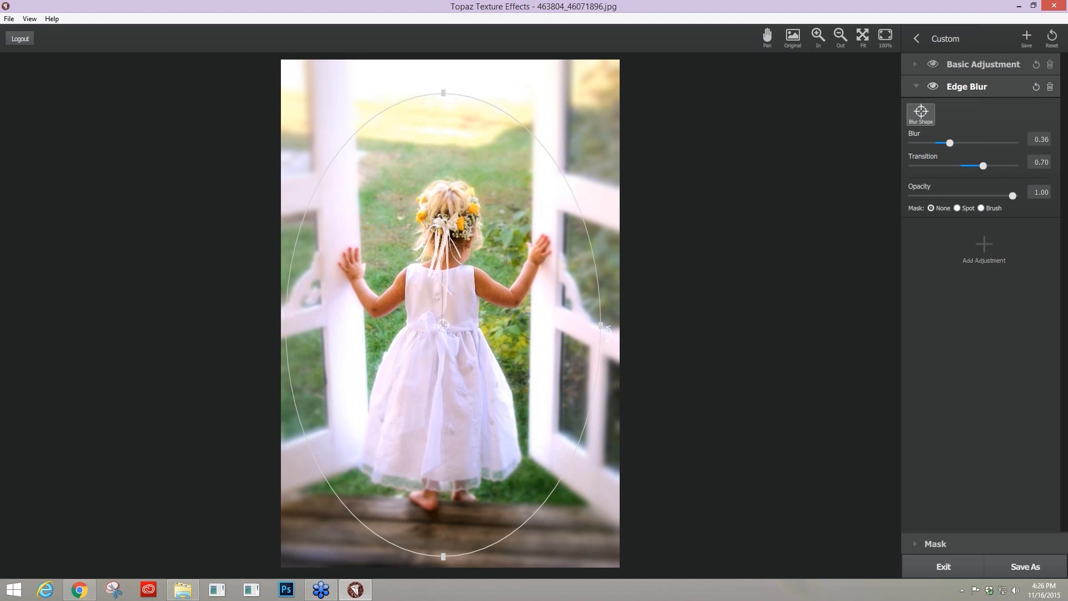
pyautogui.moveTo(608, 333); pyautogui.dragTo(576, 440)
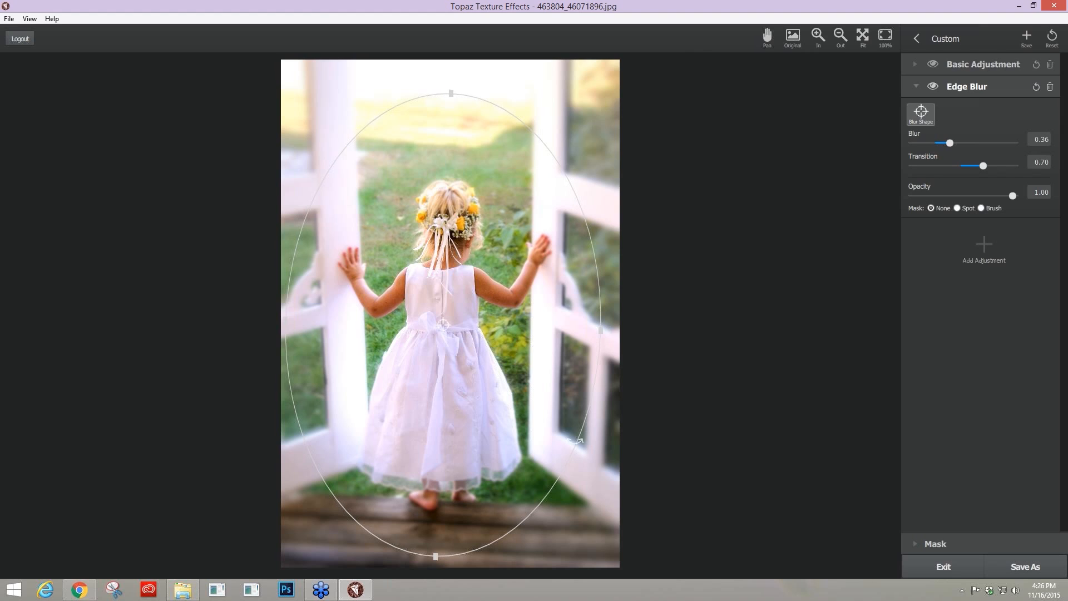
pyautogui.moveTo(576, 441); pyautogui.dragTo(580, 435)
pyautogui.moveTo(442, 325); pyautogui.dragTo(447, 316)
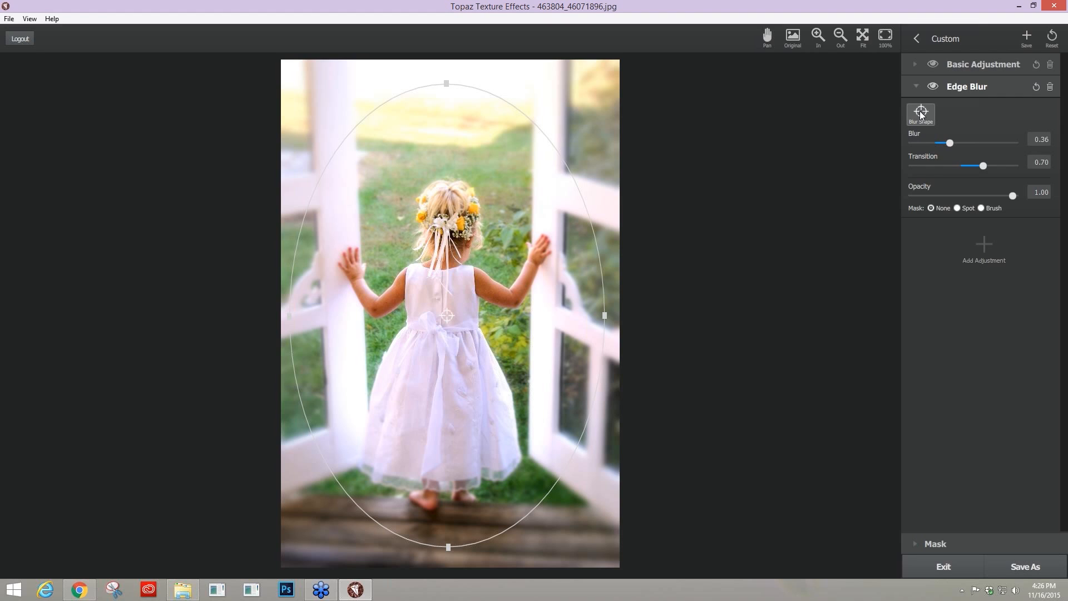
# Step: Finish editing the blur shape, check the Edge Blur's visibility and collapse the adjustment
pyautogui.click(921, 114)
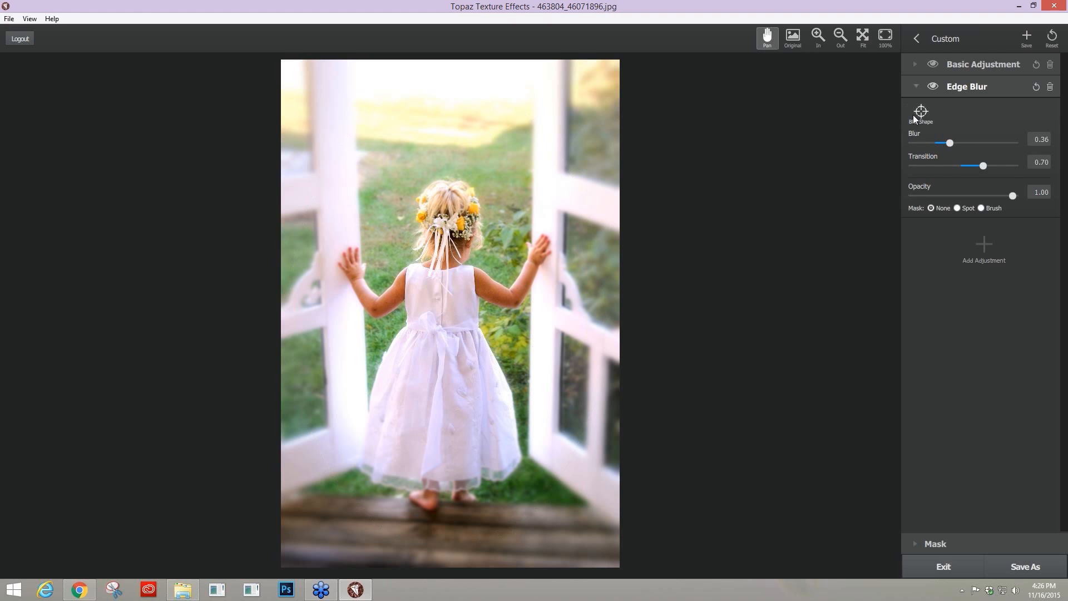
pyautogui.click(934, 86)
pyautogui.click(914, 86)
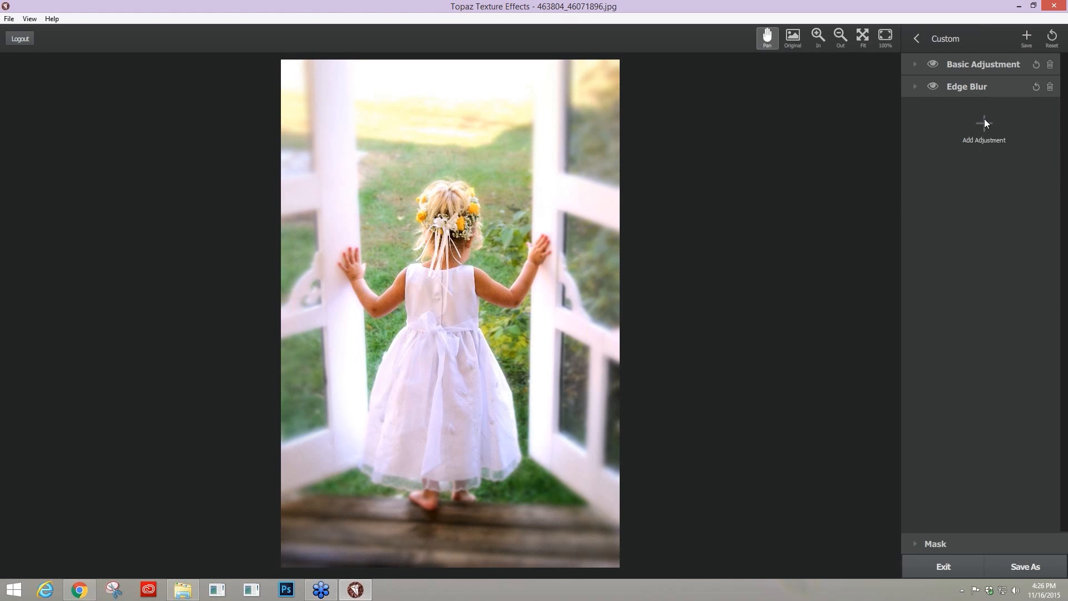
# Step: Add an Edge Exposure adjustment and set its top edge to Exposure -0.51, Size 0.45 and Transition 0.13
pyautogui.click(985, 122)
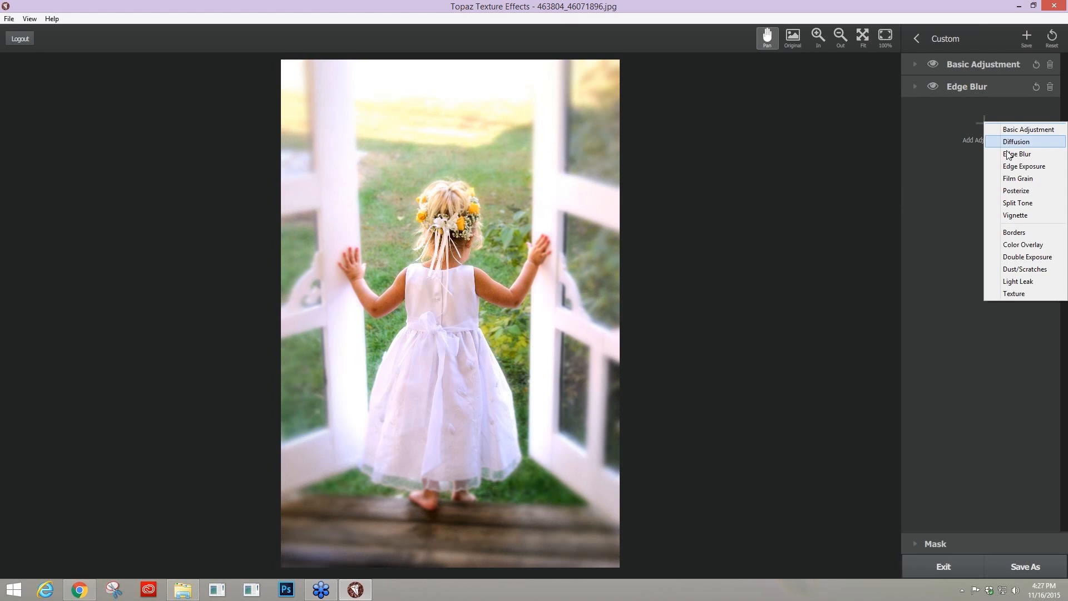
pyautogui.click(1015, 167)
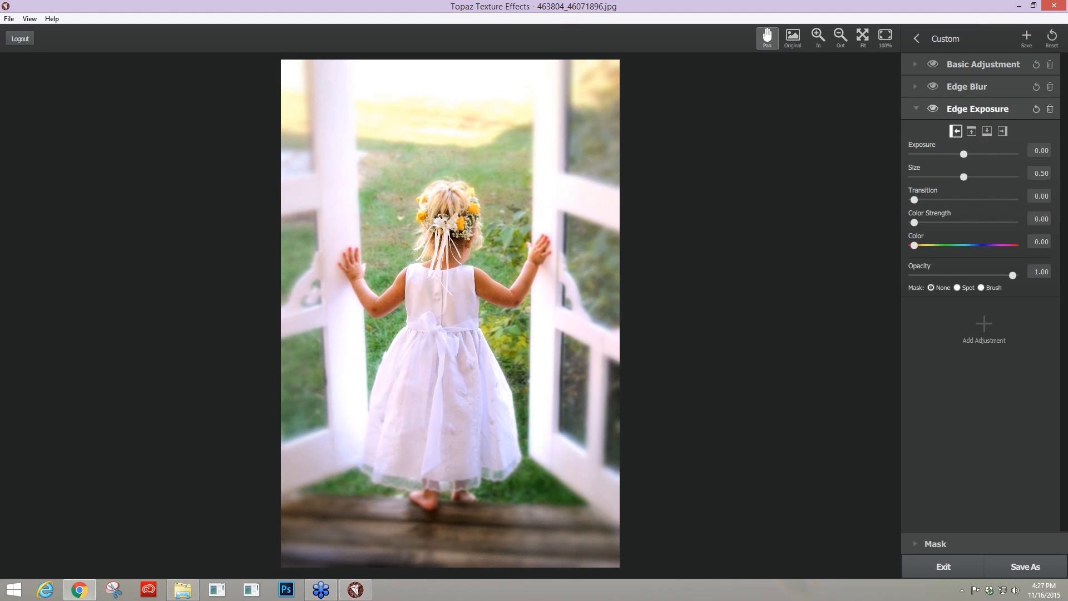
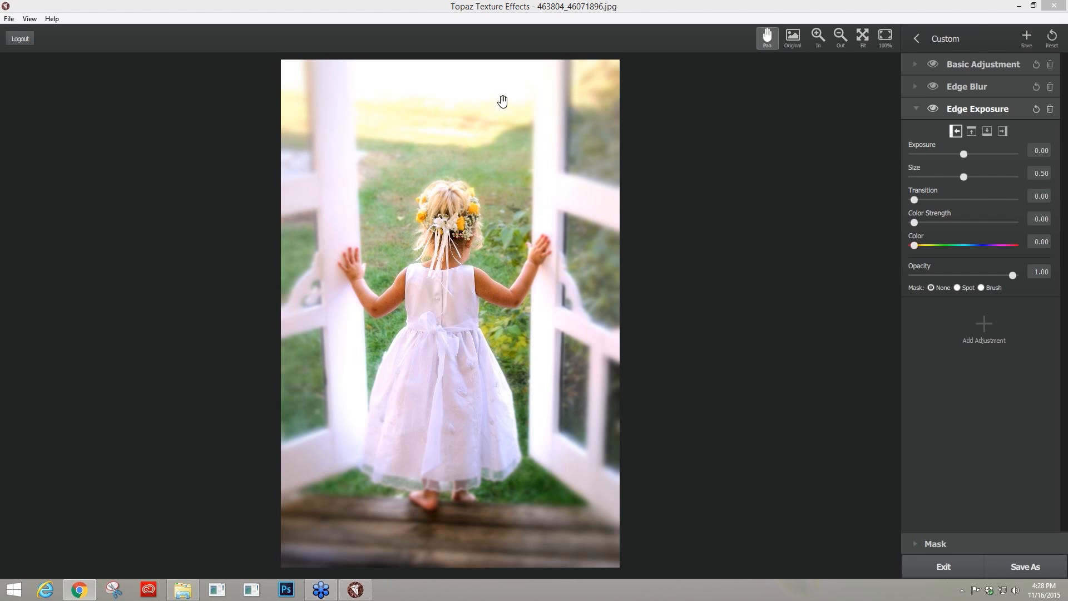
pyautogui.click(938, 153)
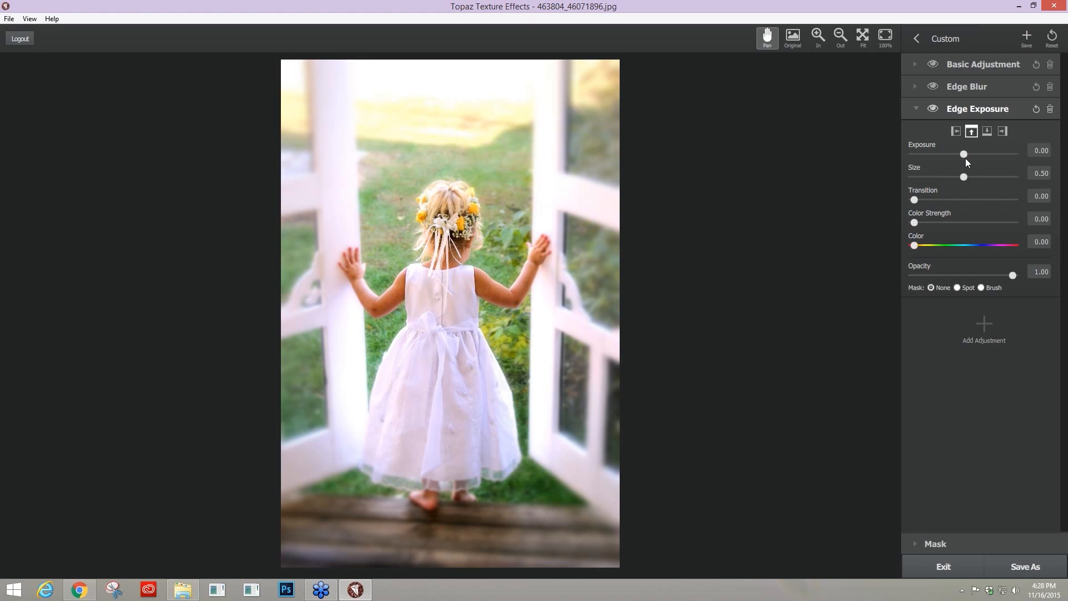
pyautogui.moveTo(978, 151); pyautogui.dragTo(940, 169)
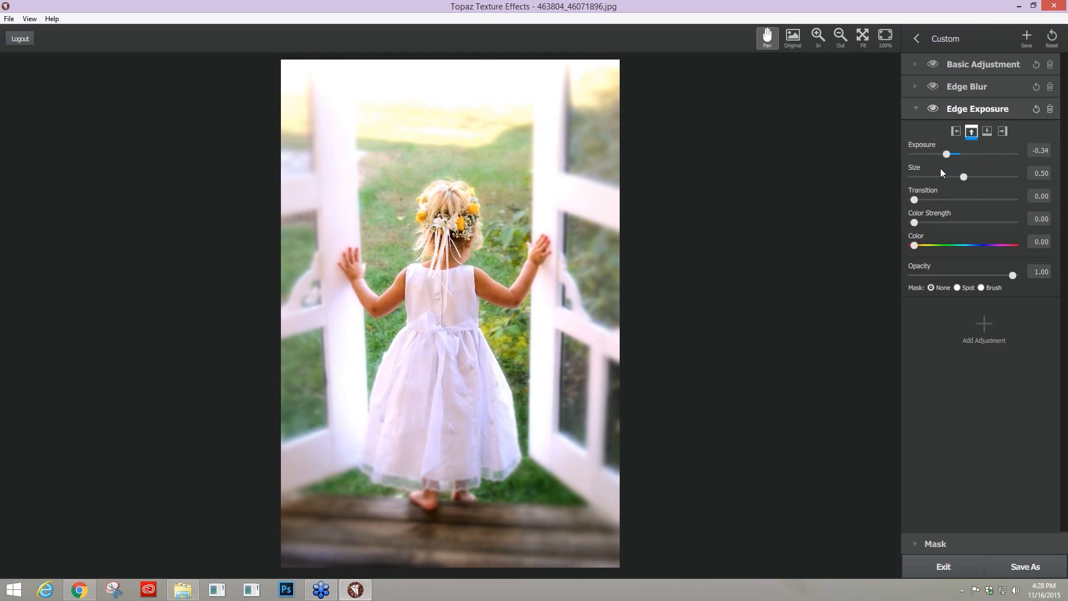
pyautogui.moveTo(939, 167); pyautogui.dragTo(937, 167)
pyautogui.moveTo(1020, 172); pyautogui.dragTo(916, 201)
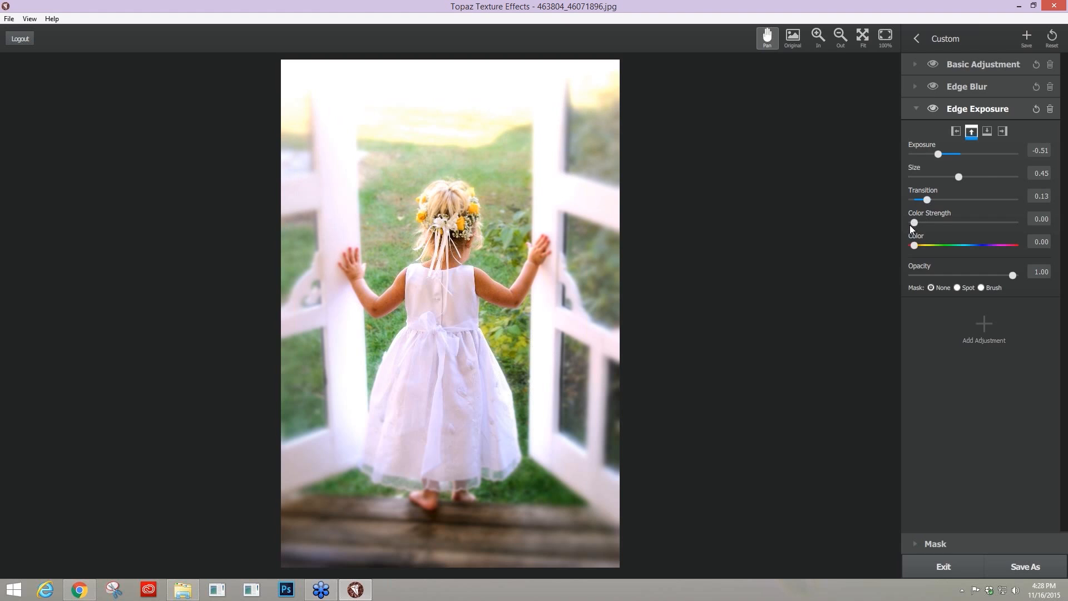
# Step: Set the top edge's Color Strength to 1.00 and try different hues, ending at Color 0.08
pyautogui.moveTo(941, 222); pyautogui.dragTo(1030, 205)
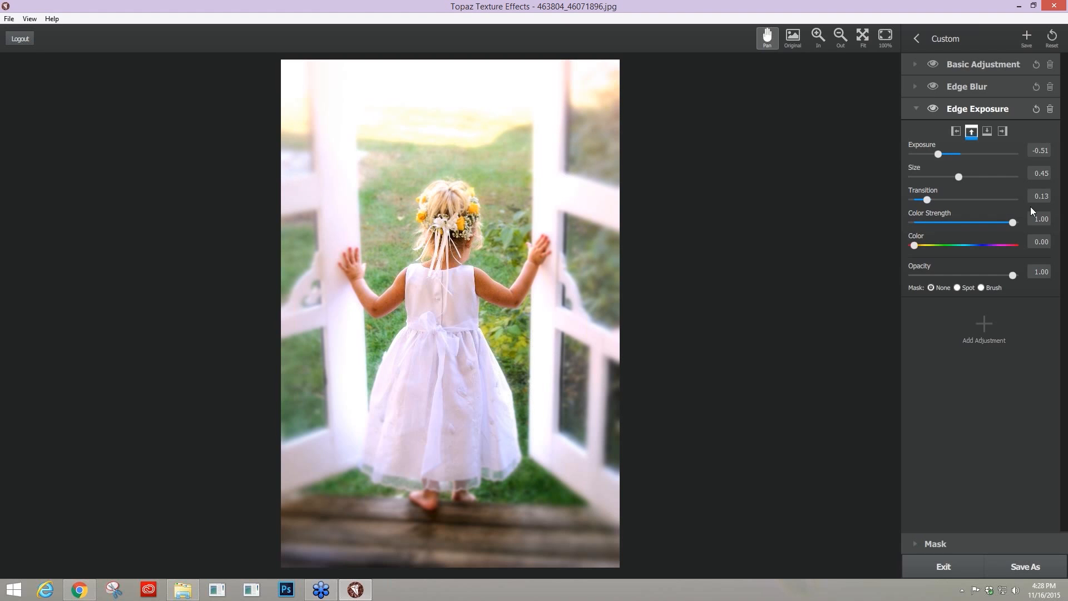
pyautogui.moveTo(911, 245); pyautogui.dragTo(986, 240)
pyautogui.moveTo(1011, 247); pyautogui.dragTo(930, 243)
# Step: Brighten the photo's right edge with Exposure -0.51, Size 0.66 and Transition 0.20, and set Color to 0.00
pyautogui.click(1001, 132)
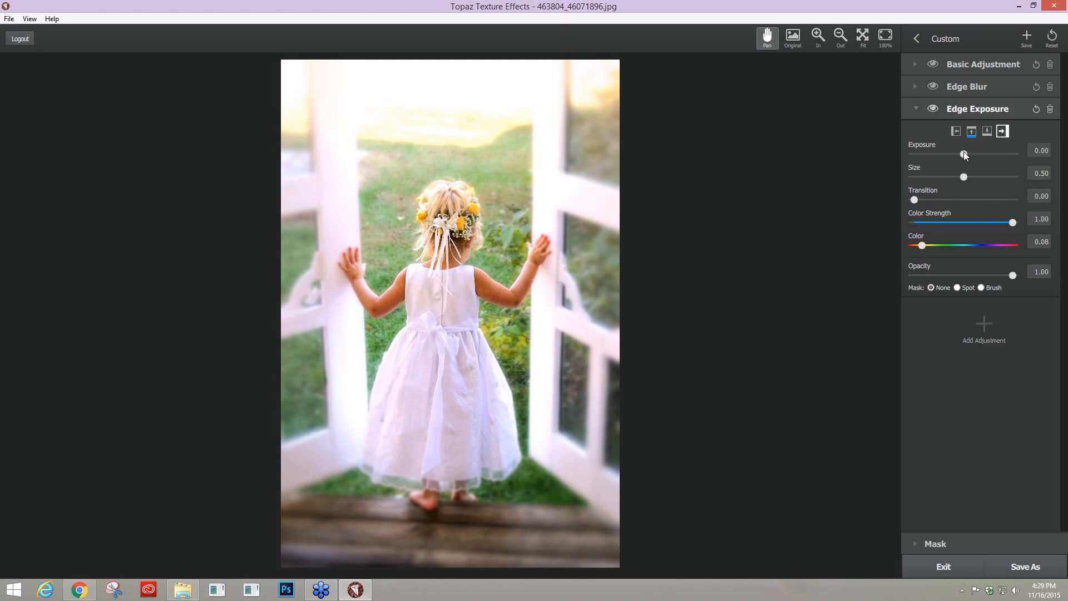
pyautogui.moveTo(950, 152); pyautogui.dragTo(978, 179)
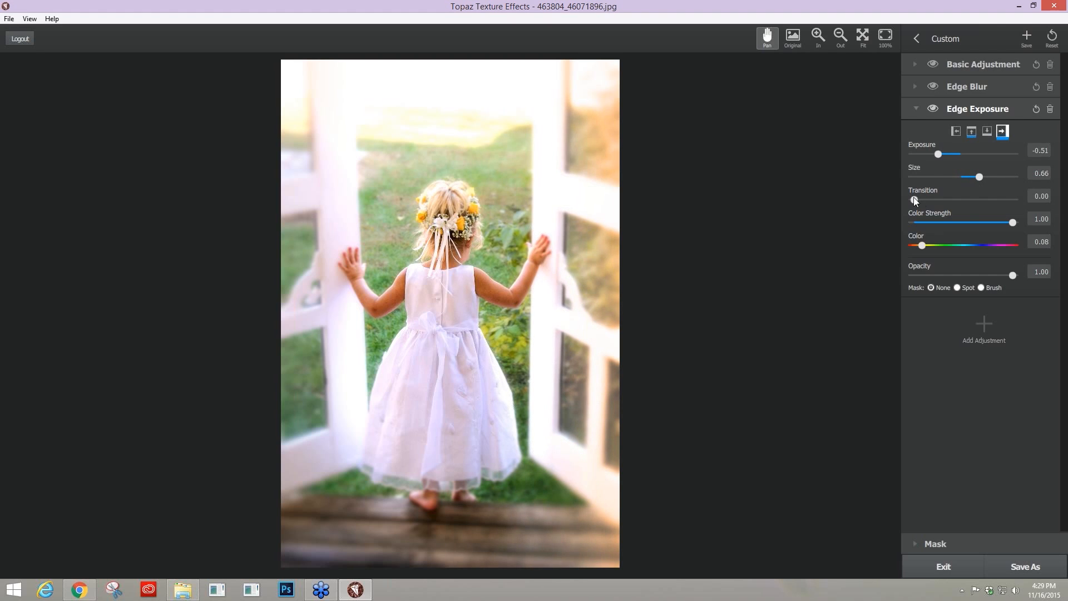
pyautogui.moveTo(922, 245); pyautogui.dragTo(894, 241)
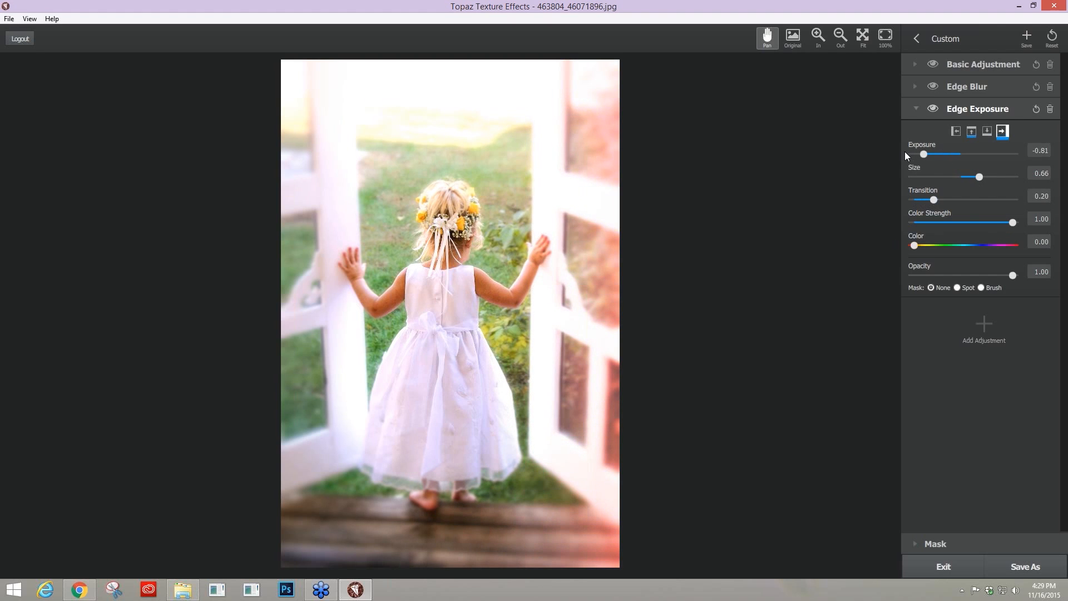
# Step: Try the right edge at Exposure -1.00 with different colors and at 0.88, and delete the Edge Exposure adjustment
pyautogui.moveTo(905, 155); pyautogui.dragTo(904, 156)
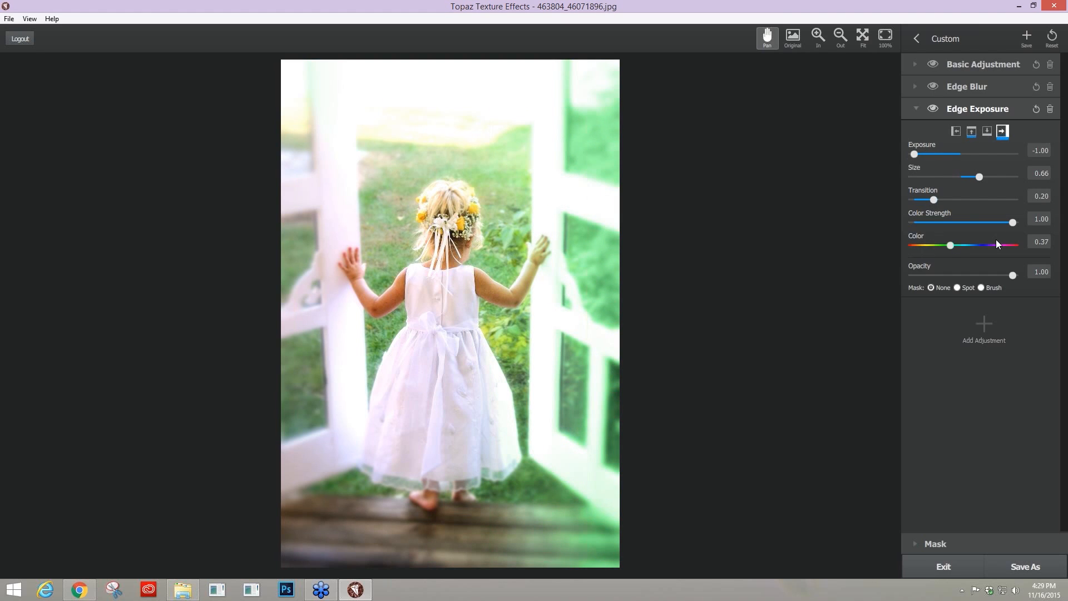
pyautogui.moveTo(996, 243); pyautogui.dragTo(907, 246)
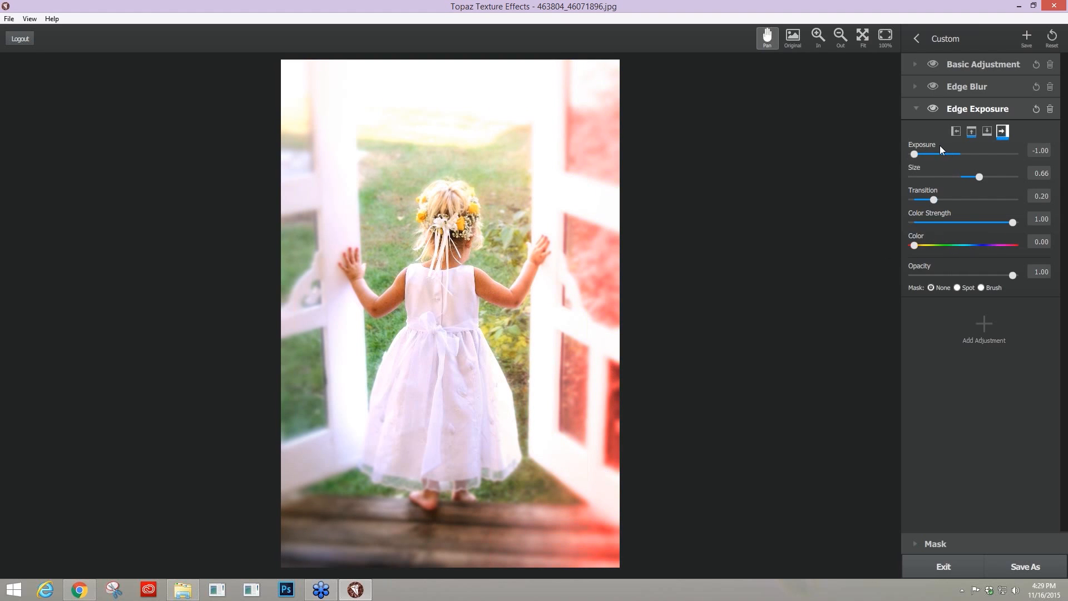
pyautogui.moveTo(930, 155); pyautogui.dragTo(1007, 154)
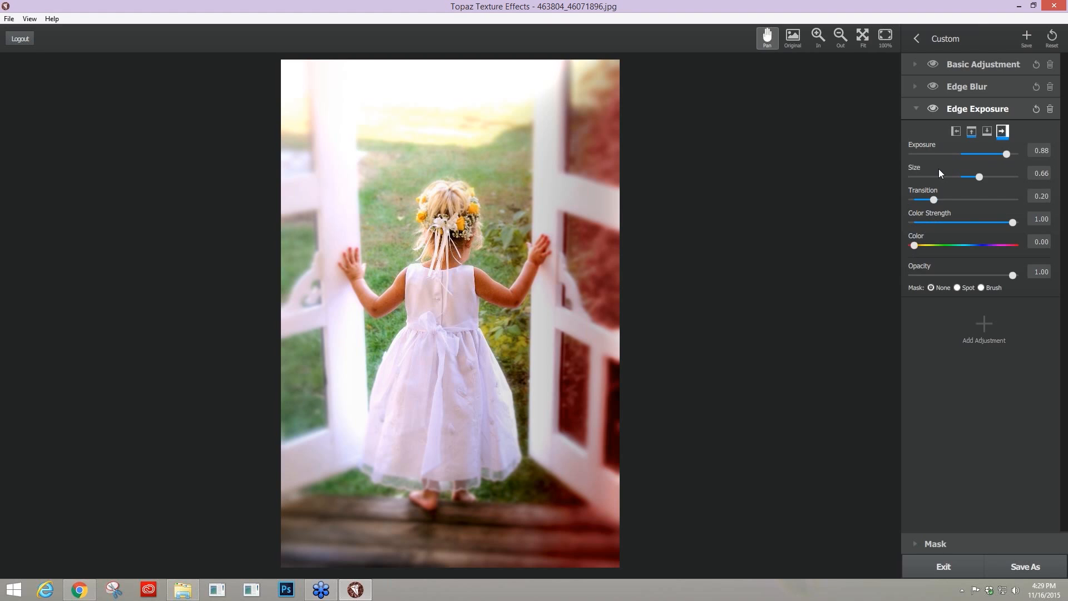
pyautogui.click(1049, 111)
# Step: Add a Film Grain adjustment to the effect with Size 5.94 and Strength 0.80
pyautogui.click(993, 139)
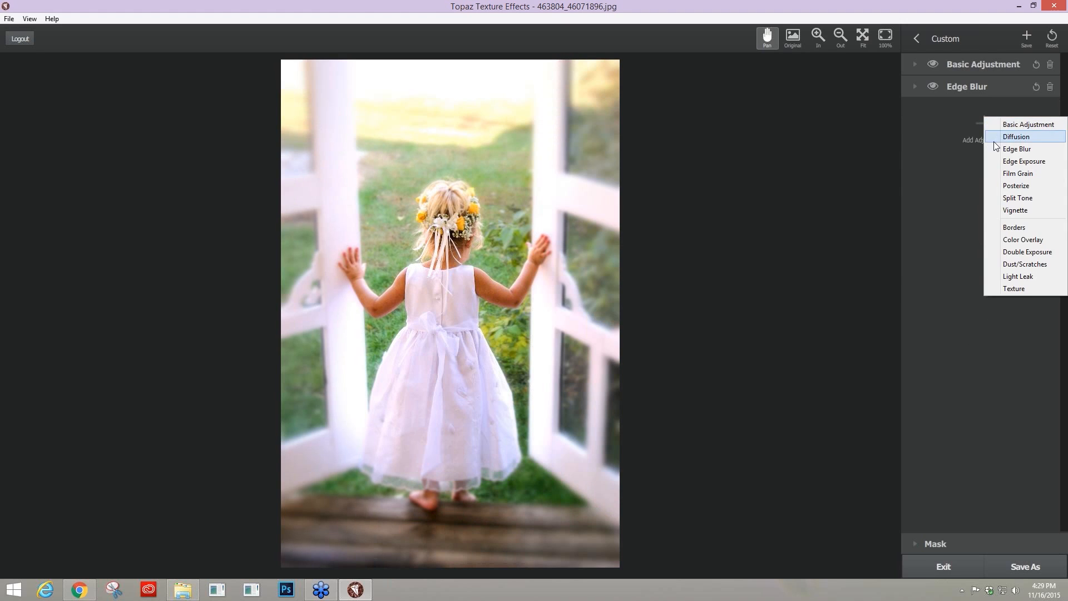
pyautogui.click(1001, 171)
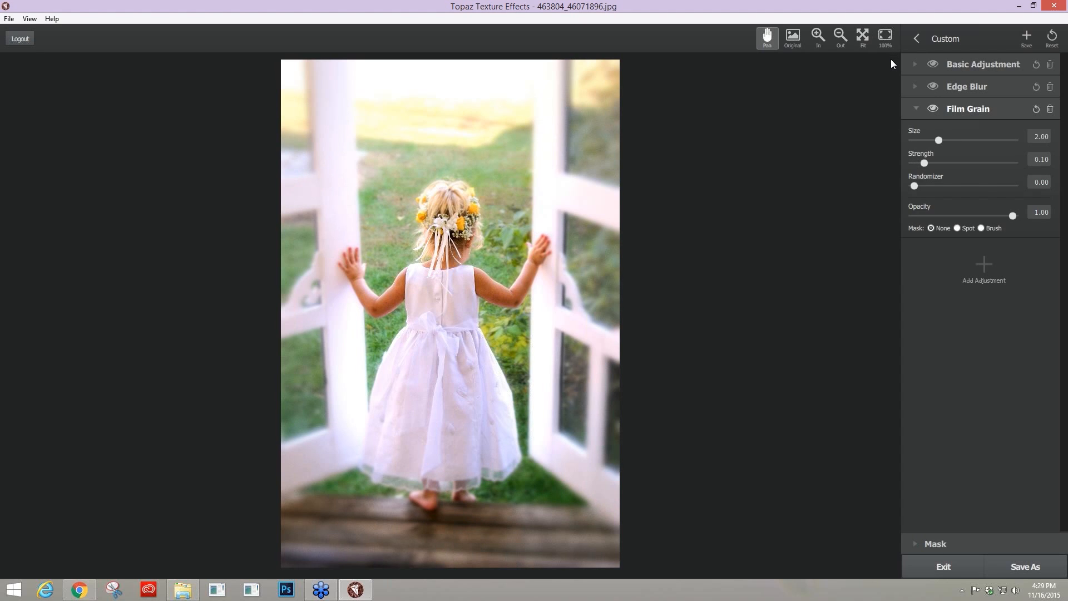
pyautogui.moveTo(938, 140); pyautogui.dragTo(939, 140)
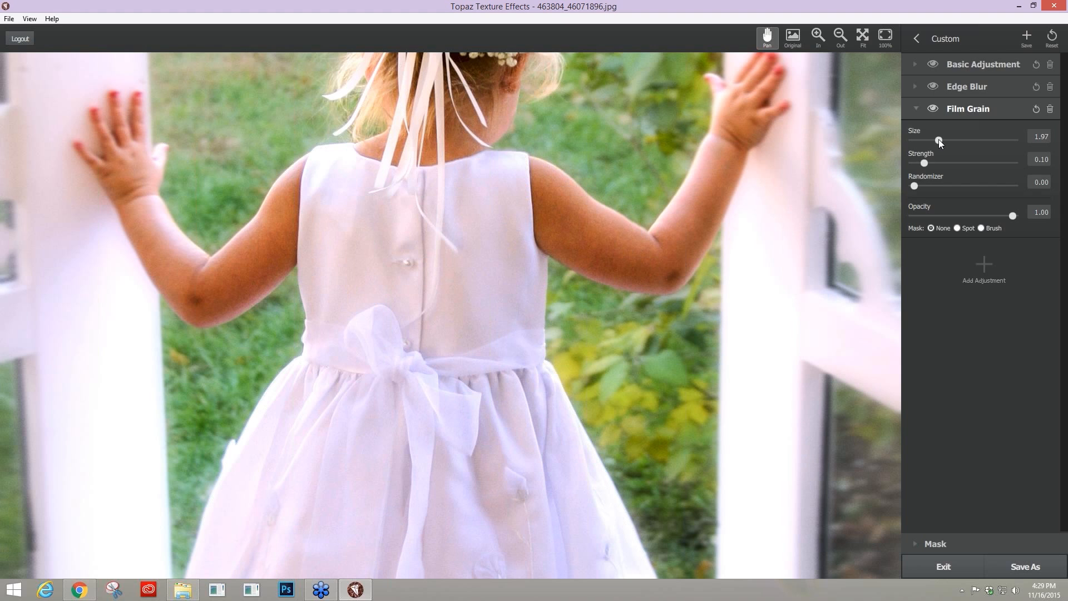
pyautogui.click(1009, 140)
pyautogui.click(987, 141)
pyautogui.moveTo(977, 162); pyautogui.dragTo(968, 162)
# Step: Try the Film Grain Randomizer at 0.06, 1.00, 0.81 and 0.38, and delete the Film Grain adjustment
pyautogui.moveTo(915, 188); pyautogui.dragTo(925, 190)
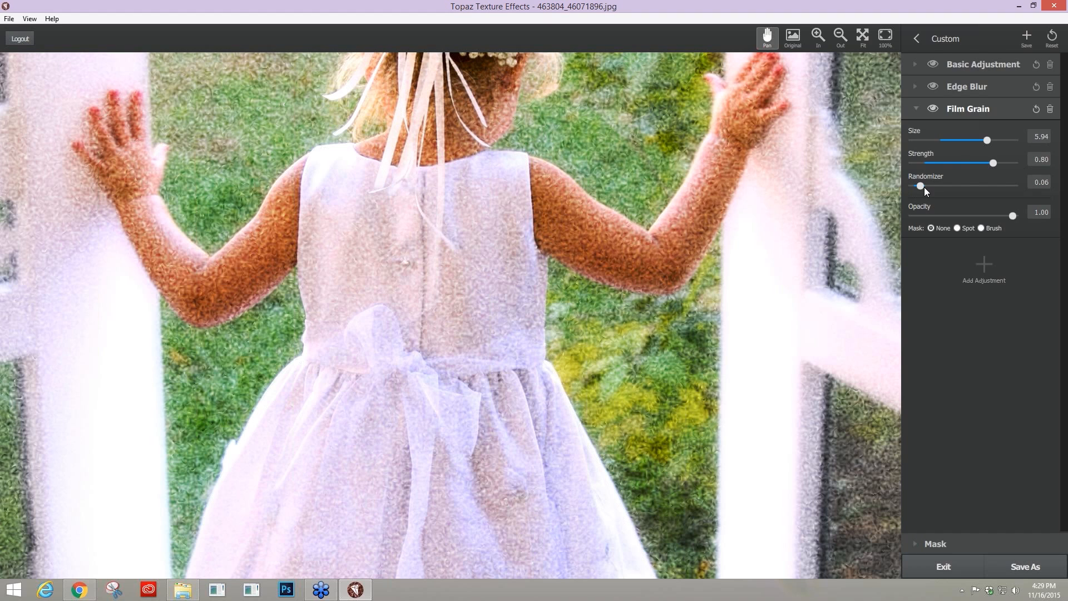
pyautogui.moveTo(921, 186); pyautogui.dragTo(1011, 187)
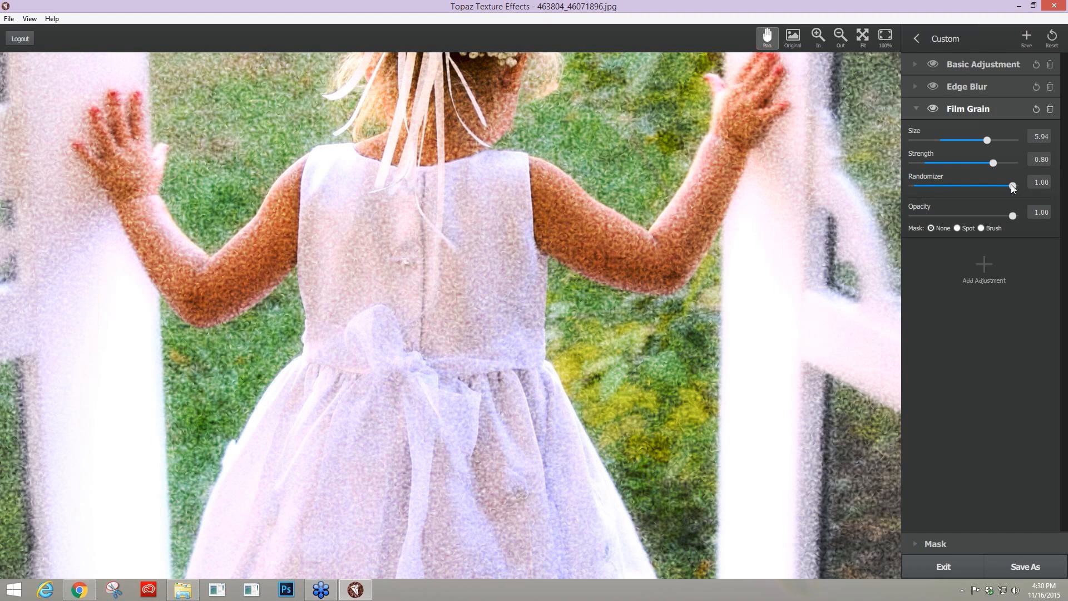
pyautogui.click(982, 183)
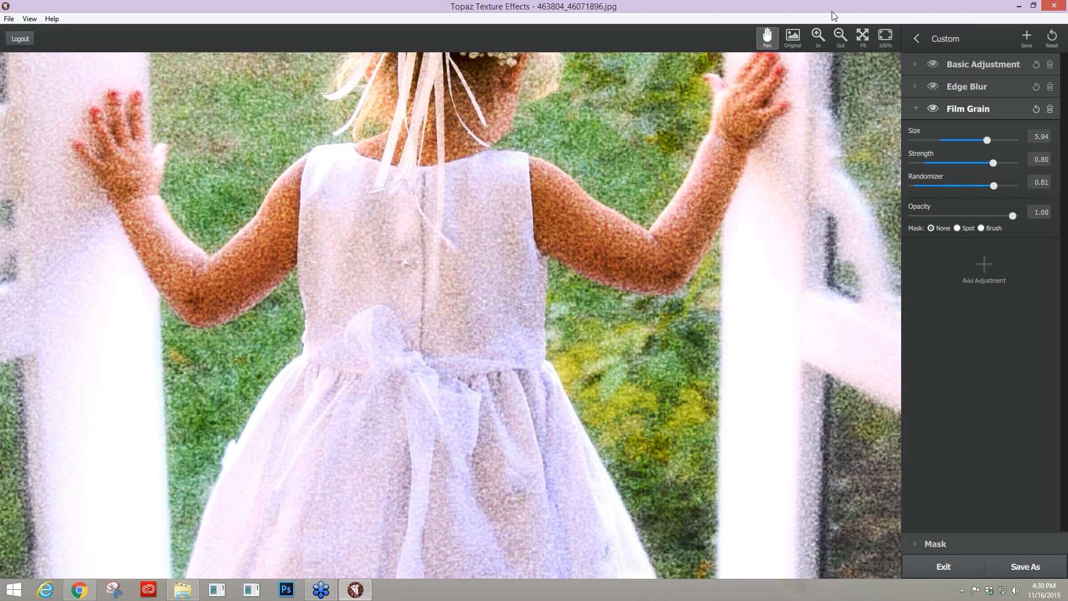
pyautogui.moveTo(993, 186); pyautogui.dragTo(952, 186)
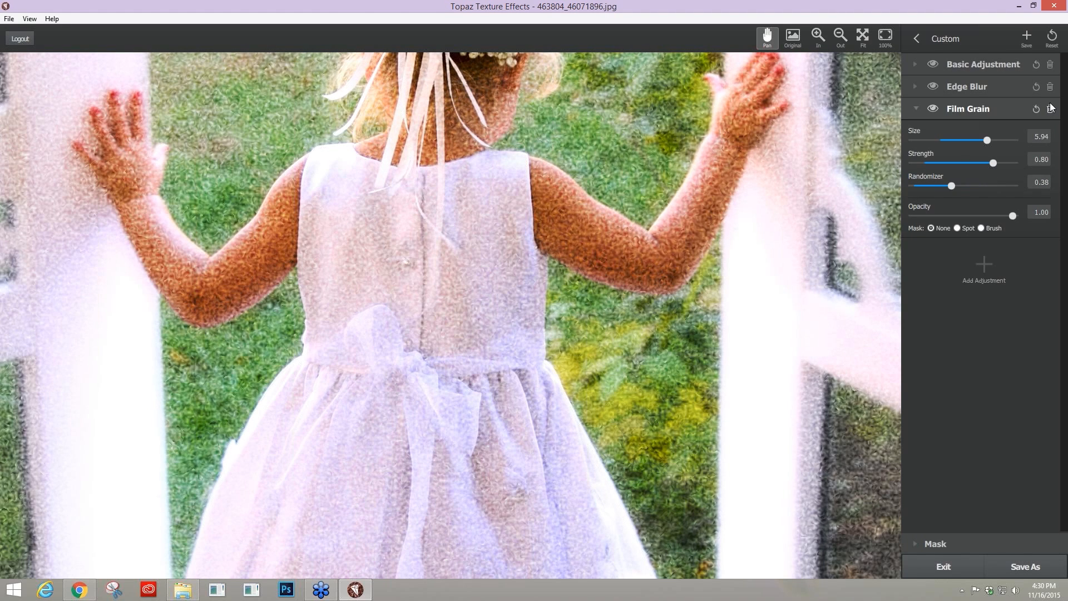
pyautogui.click(1050, 108)
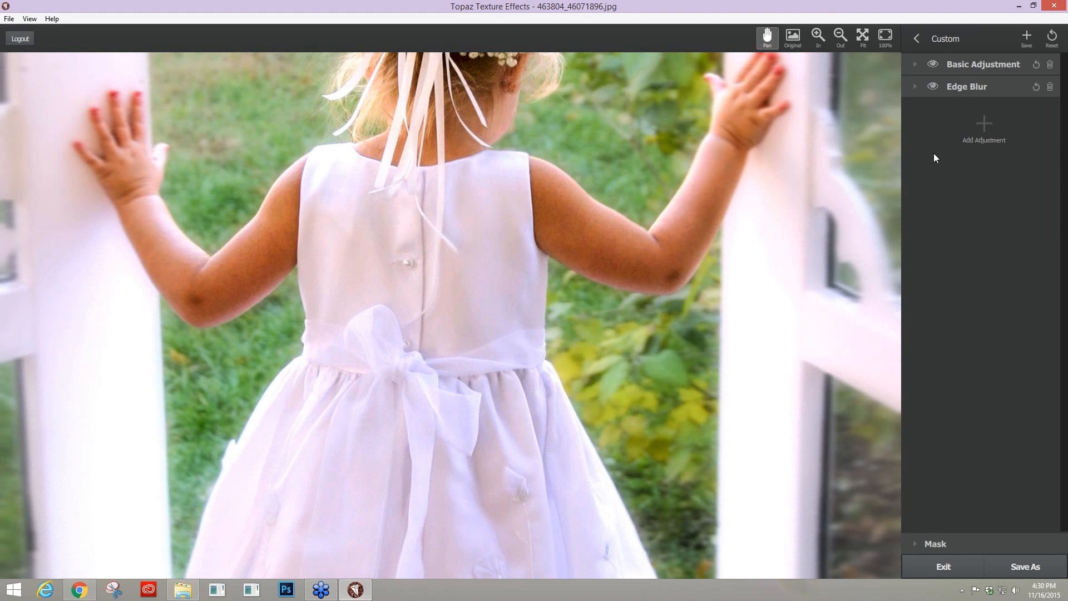
# Step: Add a Posterize adjustment, try its Depth at 2.00 and 16.00, and set it to 14.00
pyautogui.click(863, 37)
pyautogui.click(984, 129)
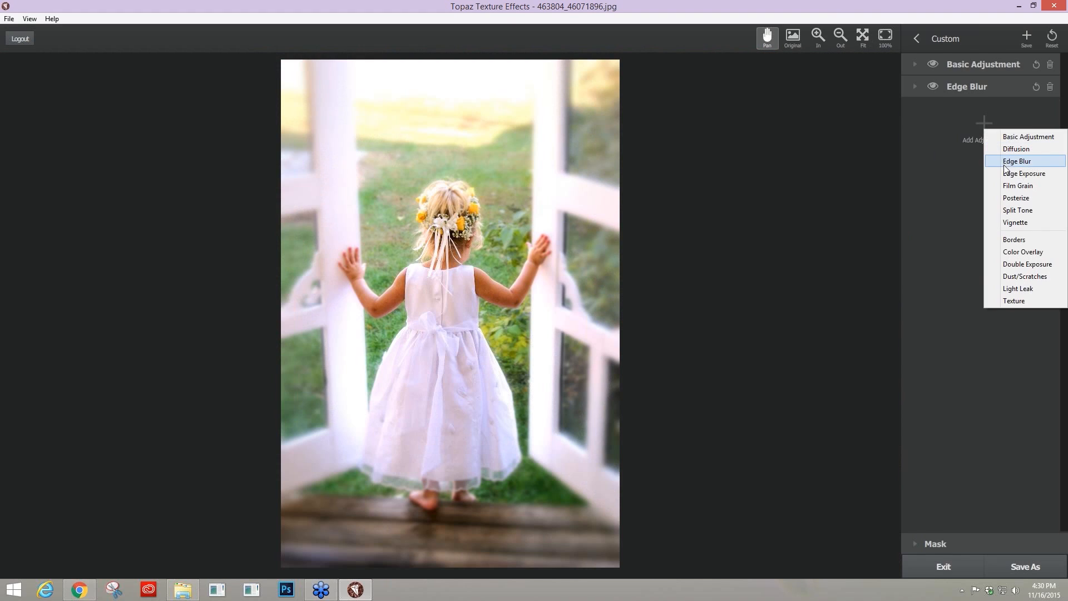
pyautogui.click(1014, 194)
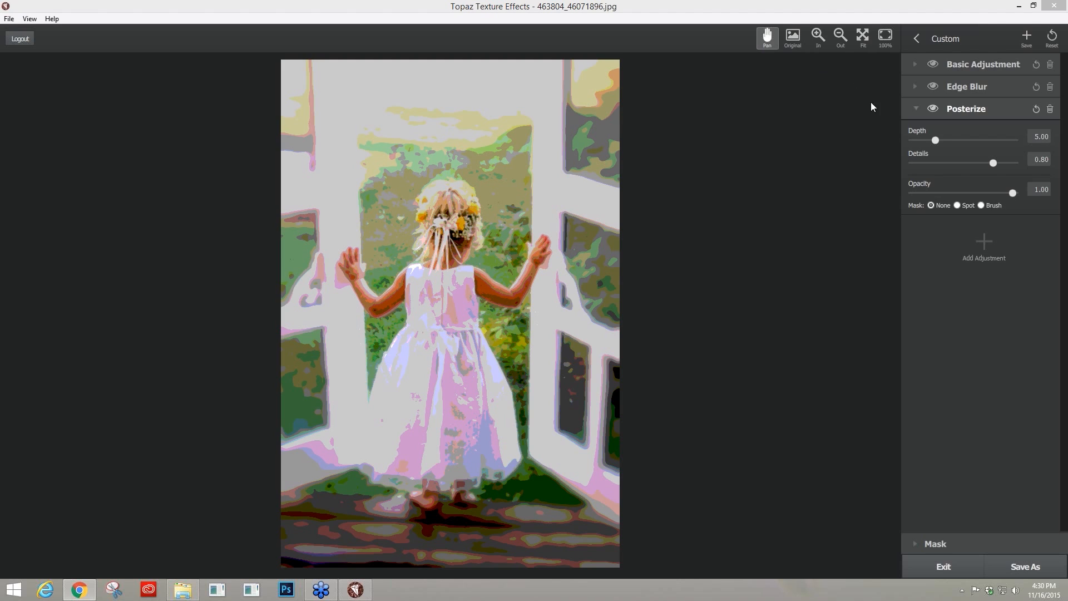
pyautogui.moveTo(935, 141); pyautogui.dragTo(905, 135)
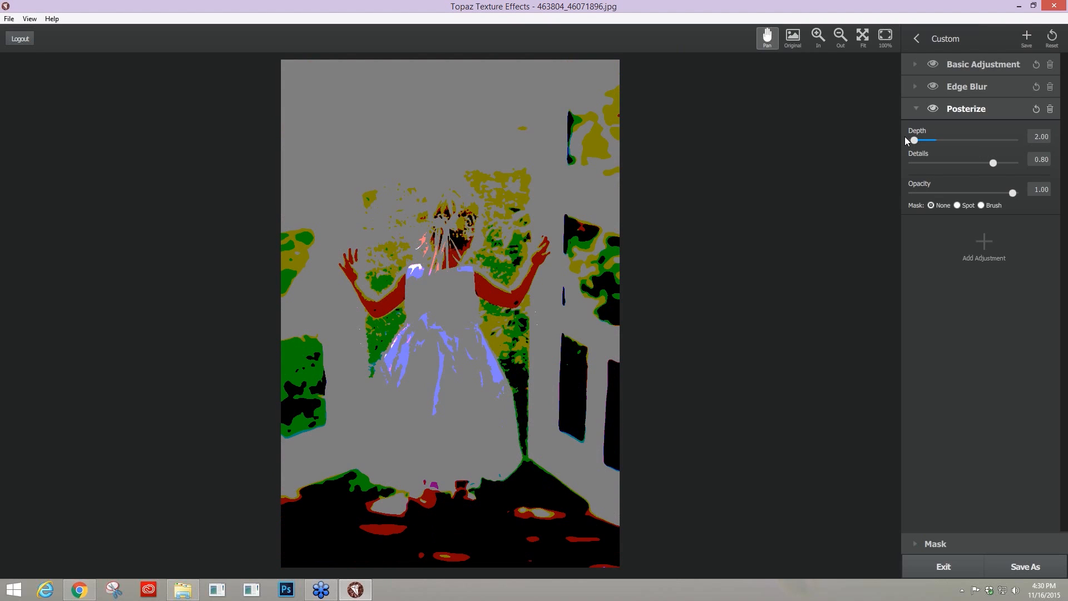
pyautogui.moveTo(907, 138); pyautogui.dragTo(1012, 137)
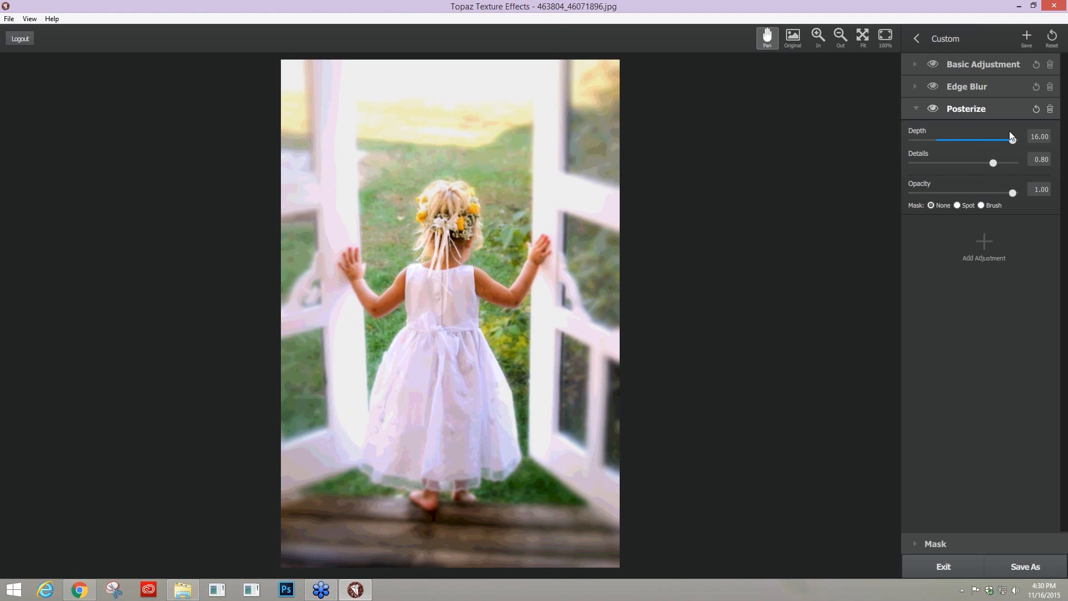
pyautogui.click(999, 139)
# Step: Try the Posterize Details at 0.29 and 0.98, and delete the Posterize adjustment
pyautogui.click(945, 163)
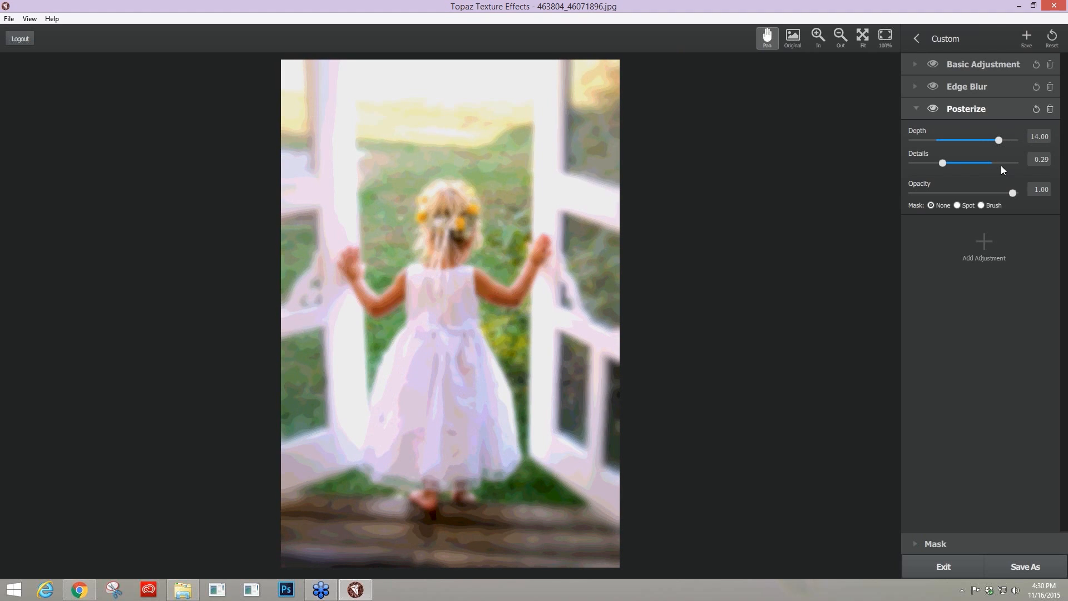
pyautogui.click(1000, 163)
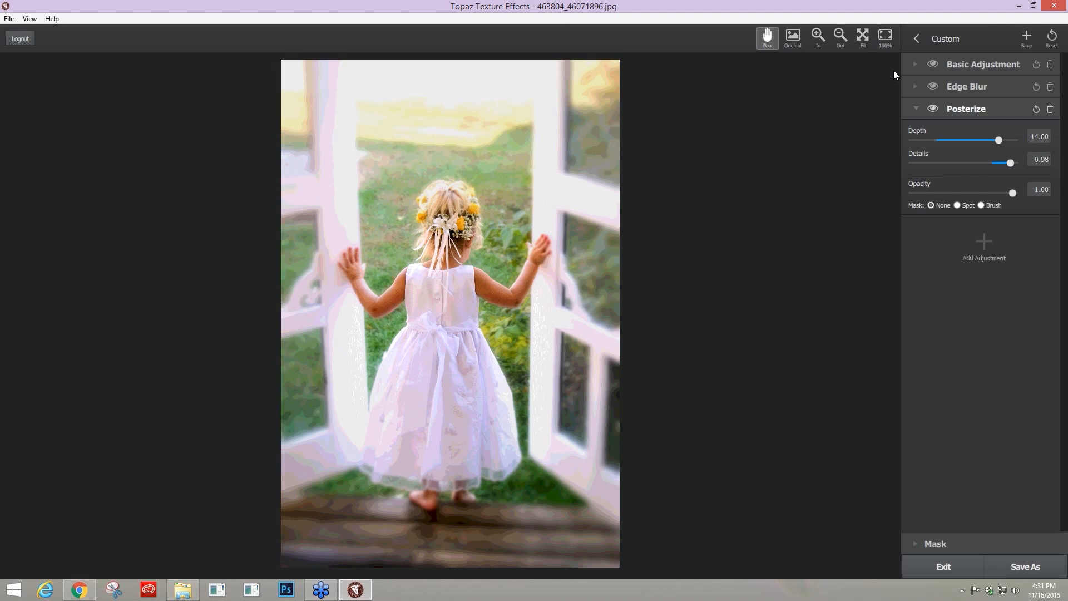
pyautogui.click(1050, 110)
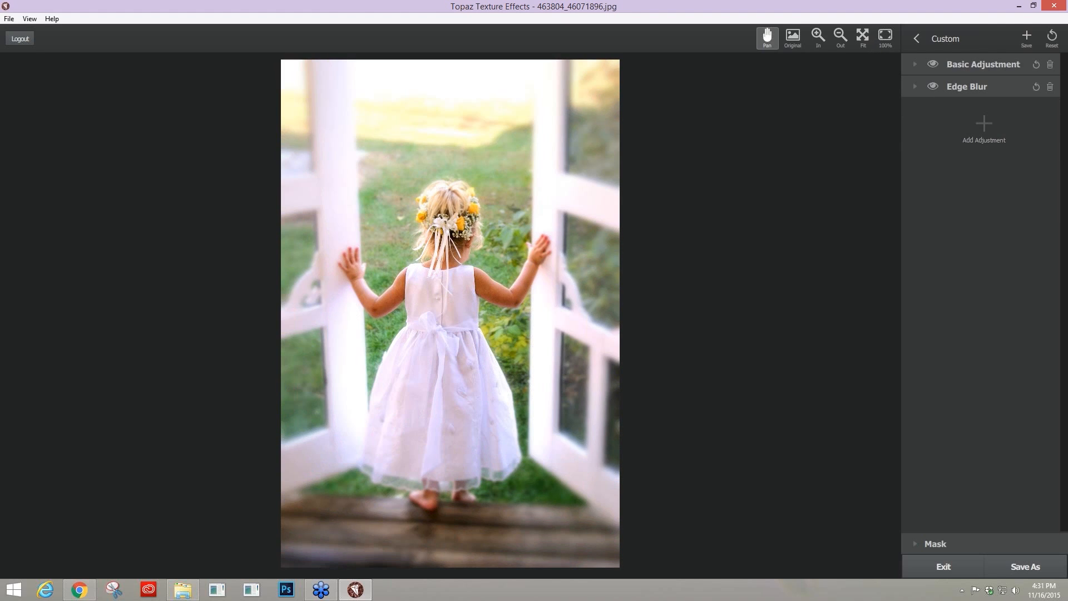
# Step: Add a Split Tone adjustment with highlight saturation at 0.51 and highlight hue at about 0.10
pyautogui.click(987, 125)
pyautogui.click(1009, 200)
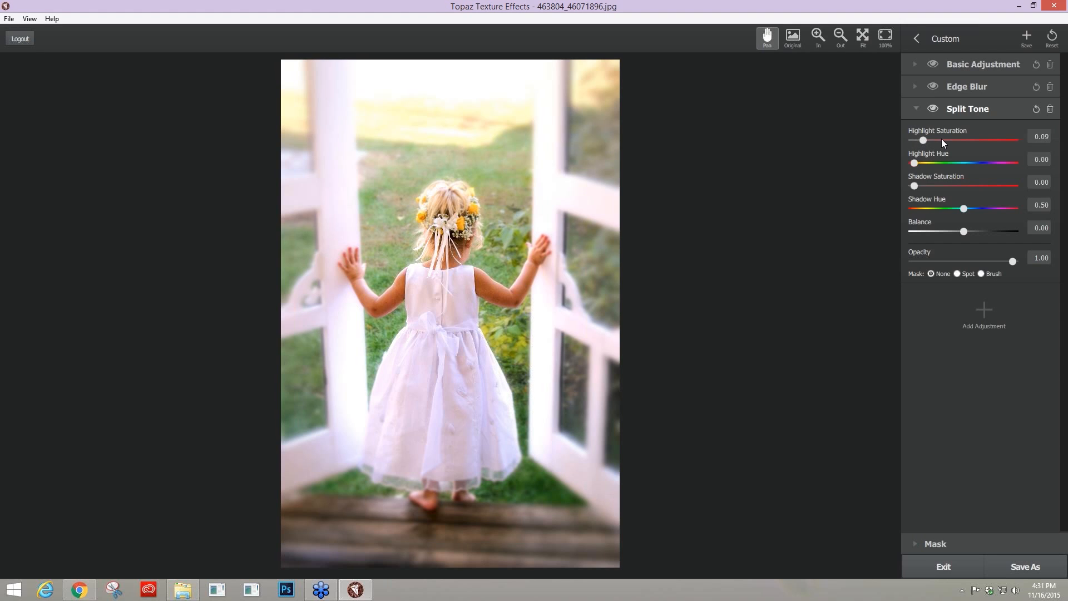
pyautogui.moveTo(941, 139); pyautogui.dragTo(965, 140)
pyautogui.moveTo(914, 163); pyautogui.dragTo(924, 163)
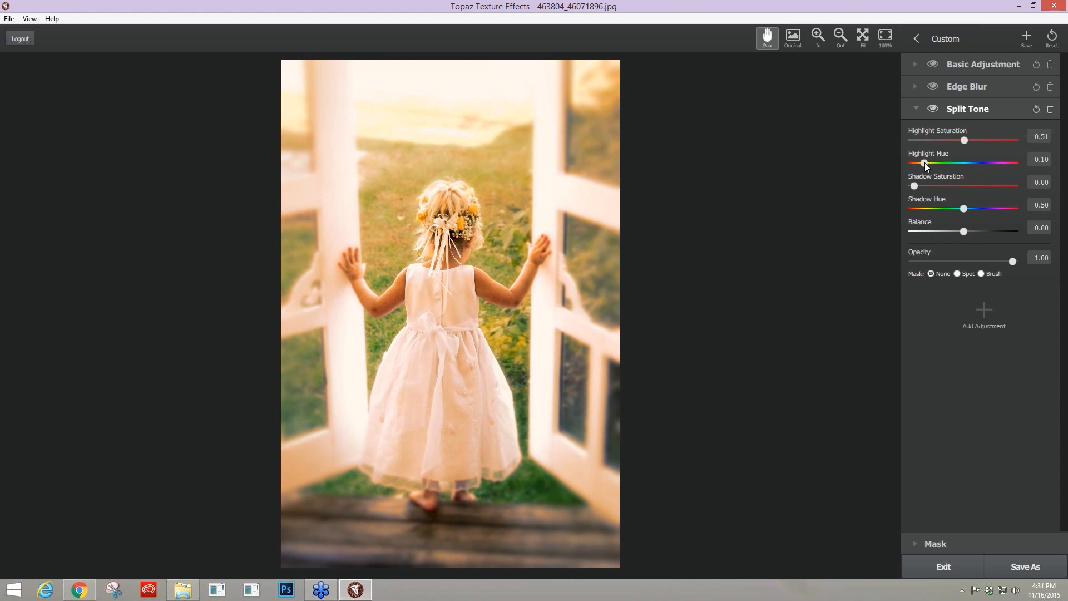
# Step: Set the Split Tone's shadow saturation to 0.52, shadow hue to 0.69 and balance to -0.08
pyautogui.click(933, 184)
pyautogui.moveTo(956, 187); pyautogui.dragTo(966, 186)
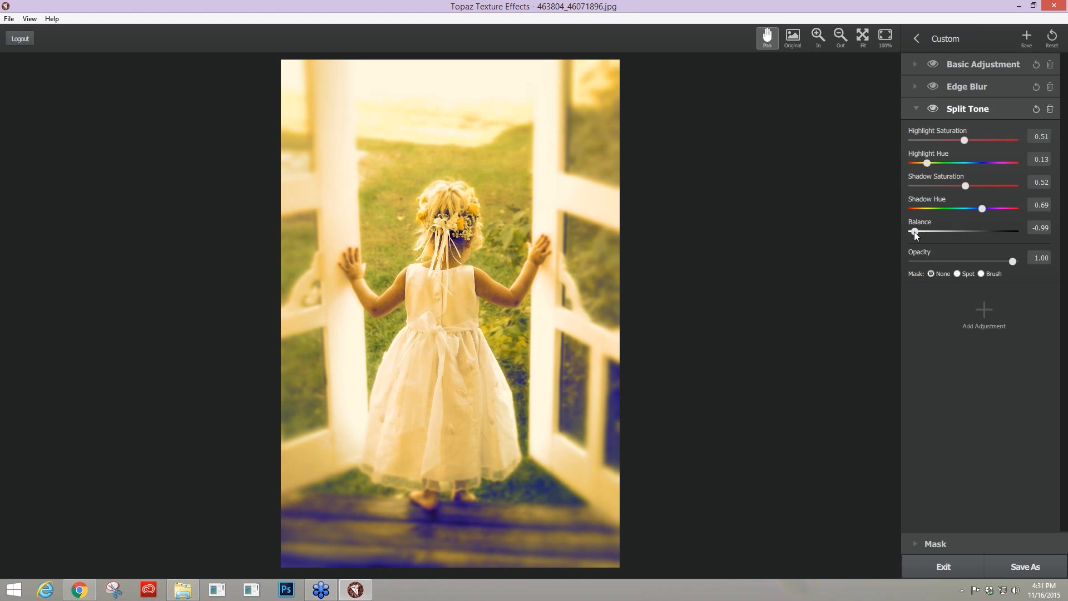
pyautogui.moveTo(917, 232); pyautogui.dragTo(930, 232)
pyautogui.moveTo(1045, 218); pyautogui.dragTo(1063, 216)
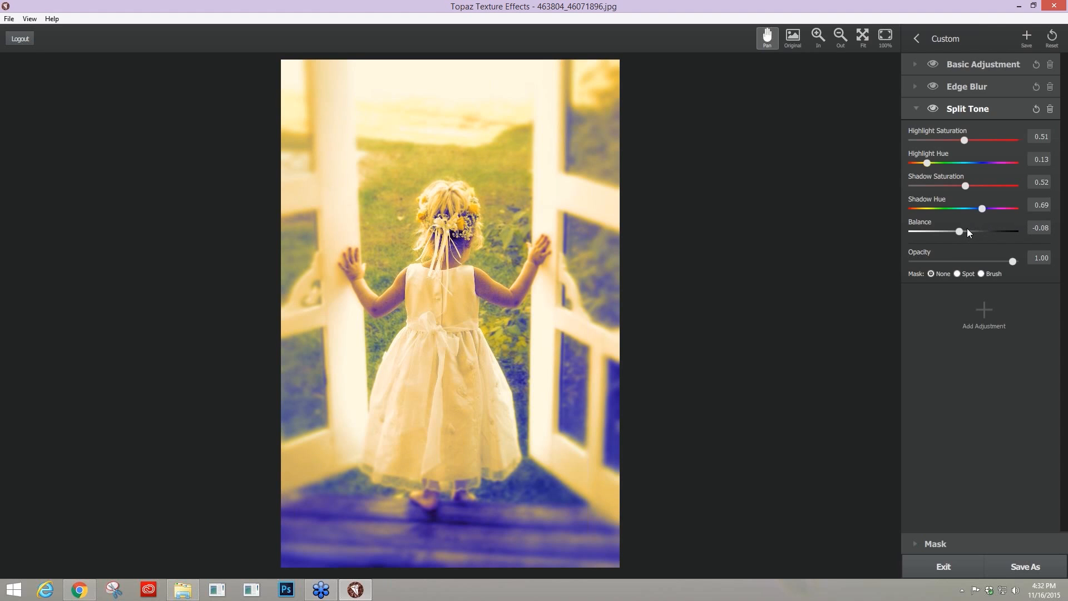
# Step: Try a highlight saturation of 0.35, restore it to 0.51, and lower the Split Tone's opacity to about 0.25
pyautogui.click(938, 139)
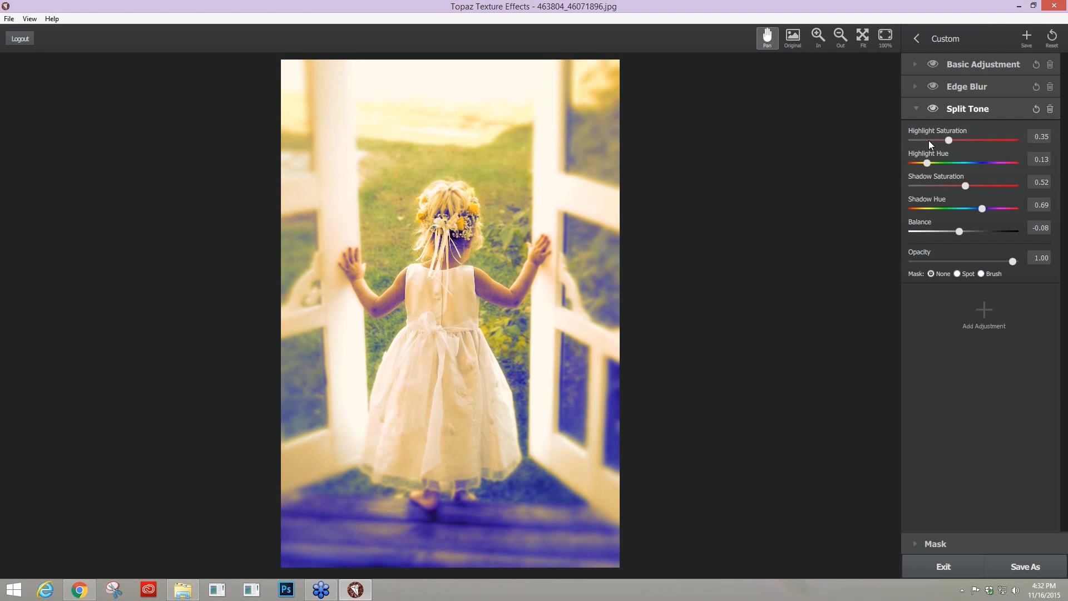
pyautogui.click(965, 140)
pyautogui.click(1000, 261)
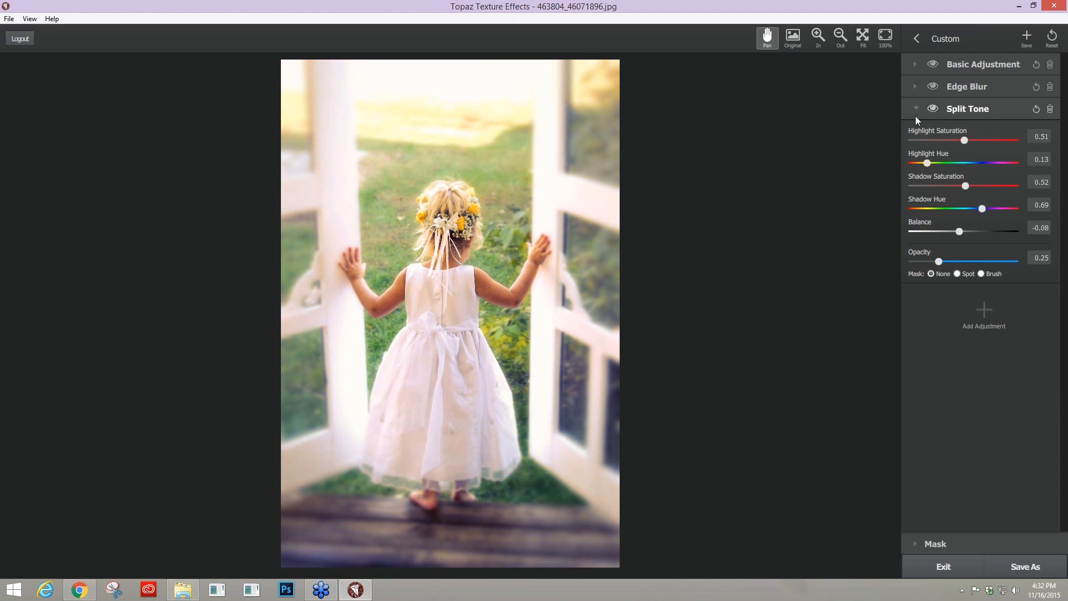
# Step: Compare the photo with and without the Split Tone effect, and delete that adjustment
pyautogui.click(933, 109)
pyautogui.click(933, 109)
pyautogui.click(933, 109)
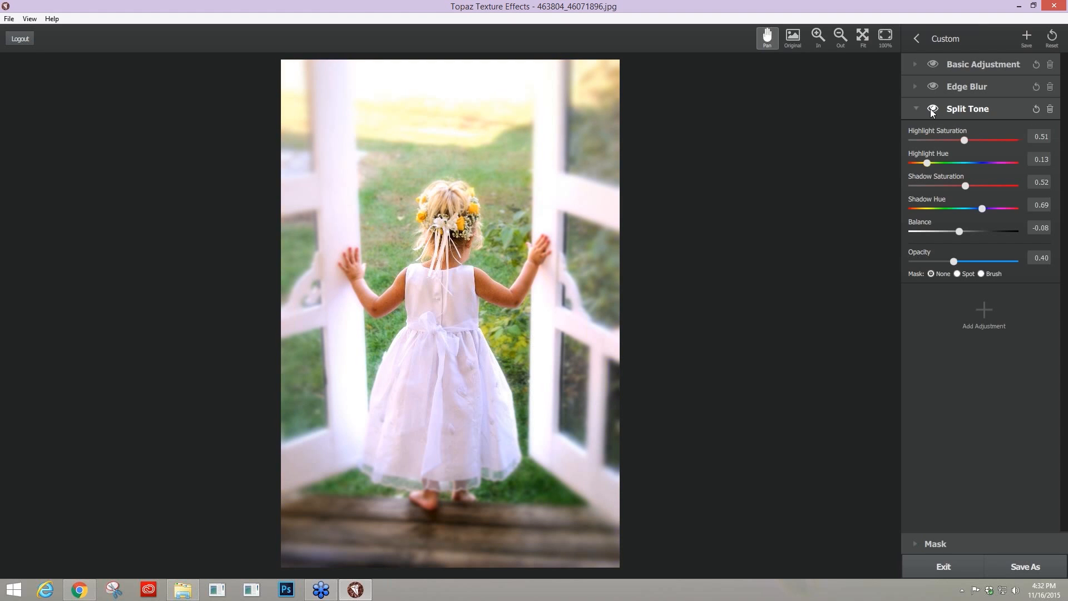
pyautogui.click(1051, 110)
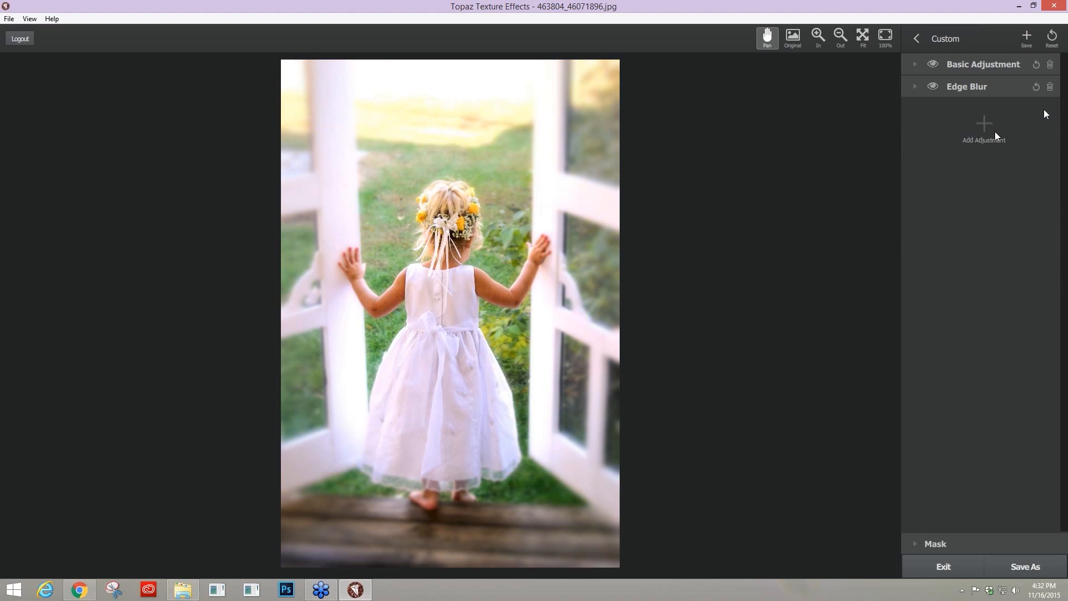
# Step: Add a Vignette adjustment and set its strength to 0.95
pyautogui.click(993, 129)
pyautogui.click(1008, 217)
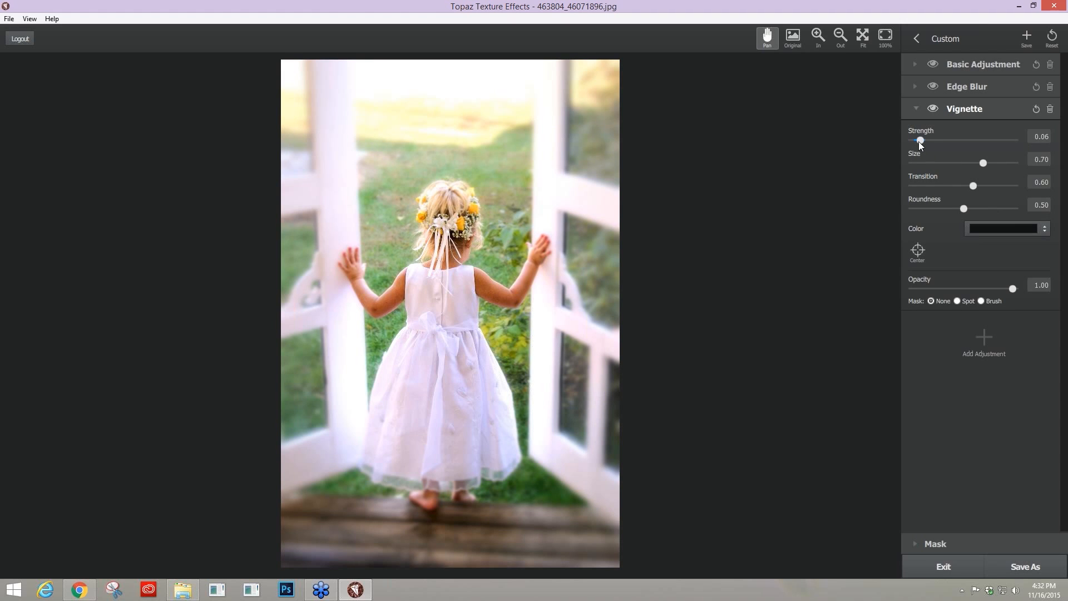
pyautogui.moveTo(921, 141); pyautogui.dragTo(1017, 137)
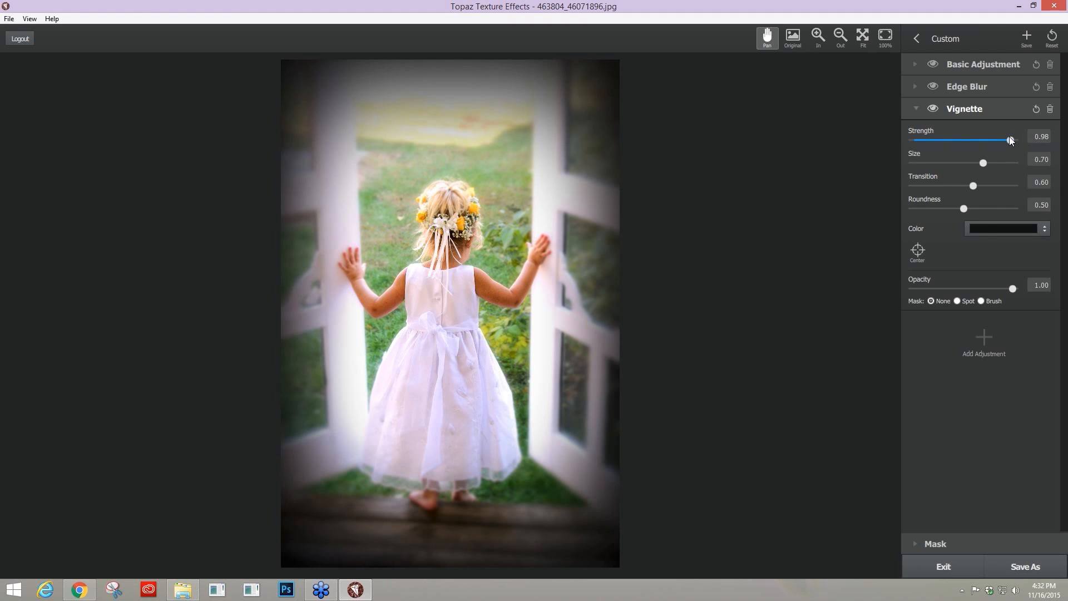
# Step: Change the vignette's color to the pale cream #fff3e2
pyautogui.click(983, 228)
pyautogui.moveTo(599, 165); pyautogui.dragTo(785, 76)
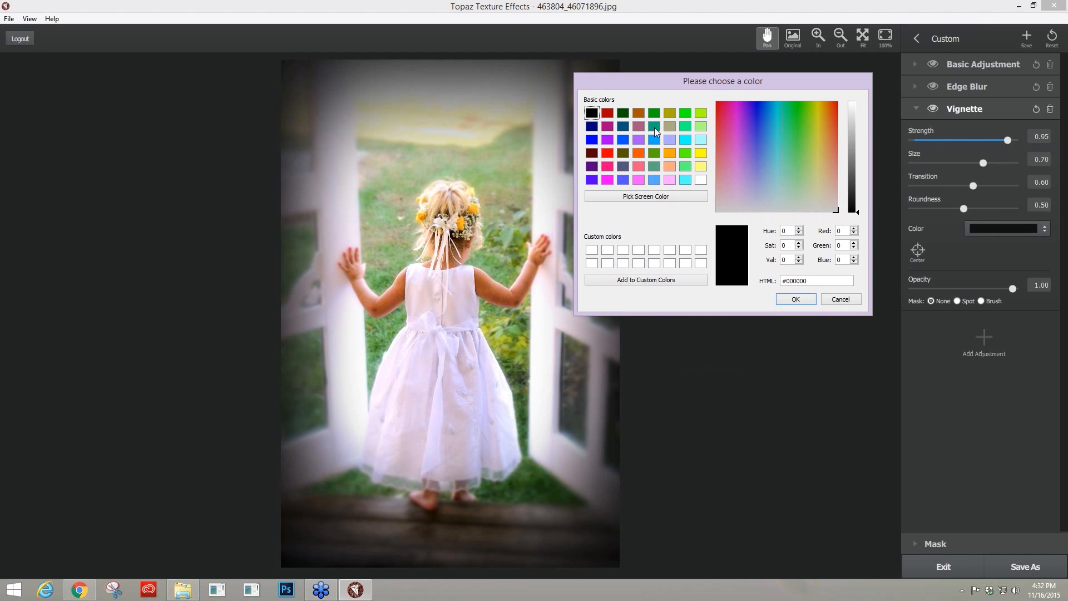
pyautogui.click(701, 180)
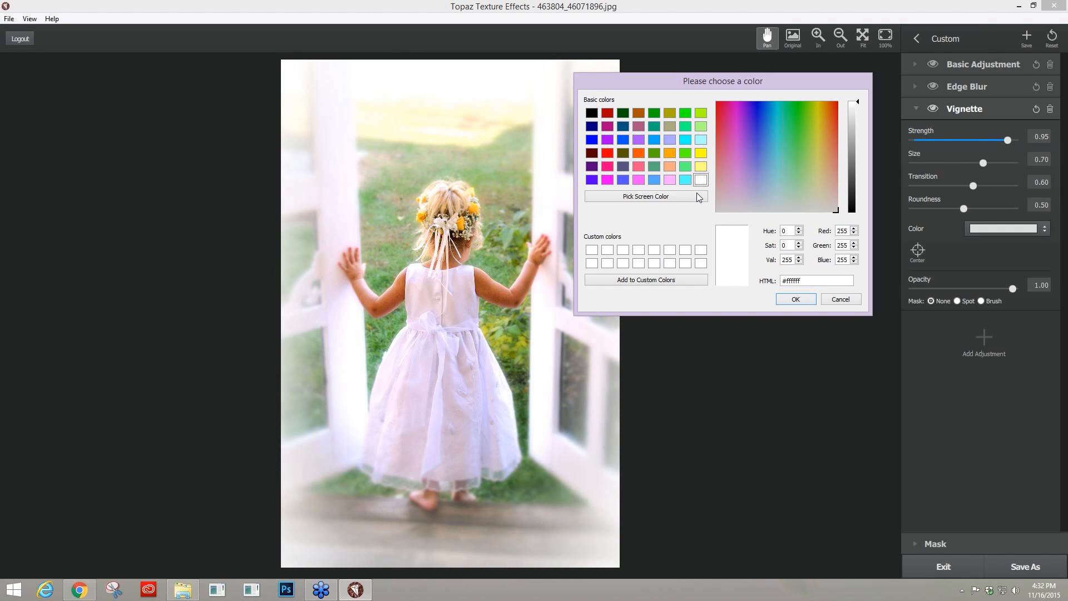
pyautogui.click(833, 209)
pyautogui.moveTo(830, 206); pyautogui.dragTo(827, 200)
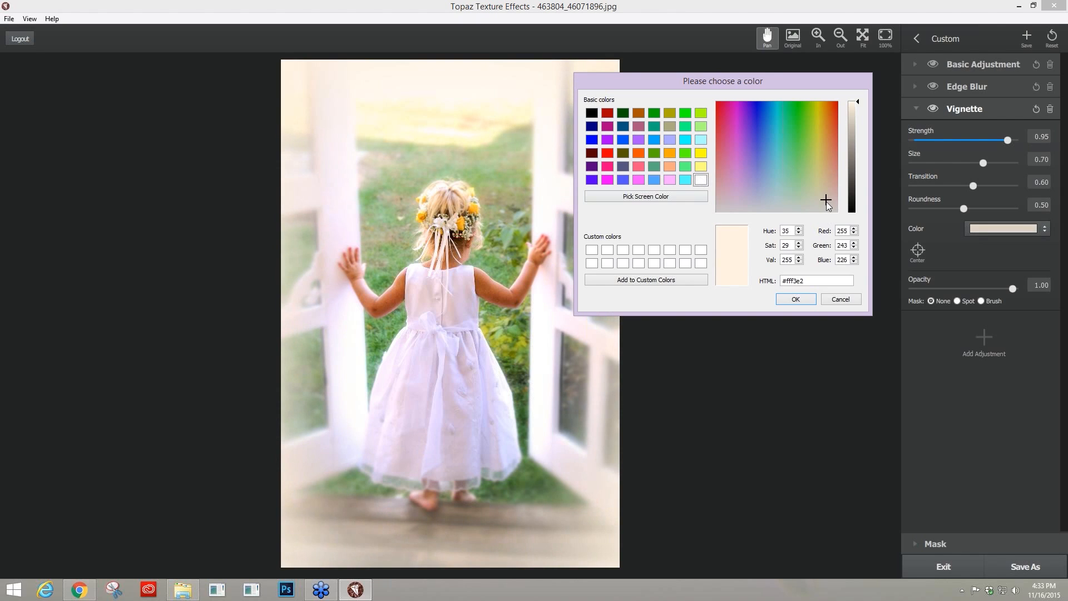
pyautogui.click(796, 299)
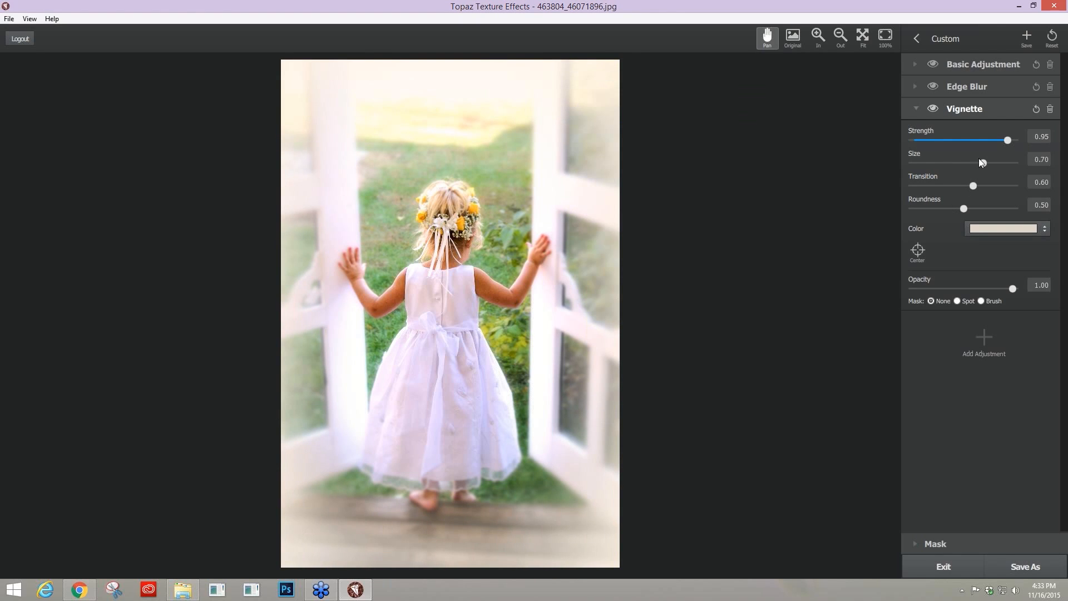
# Step: Set the vignette's size to 0.46 and test its transition from a hard edge up to 1.00
pyautogui.moveTo(938, 162); pyautogui.dragTo(959, 171)
pyautogui.moveTo(974, 186); pyautogui.dragTo(874, 191)
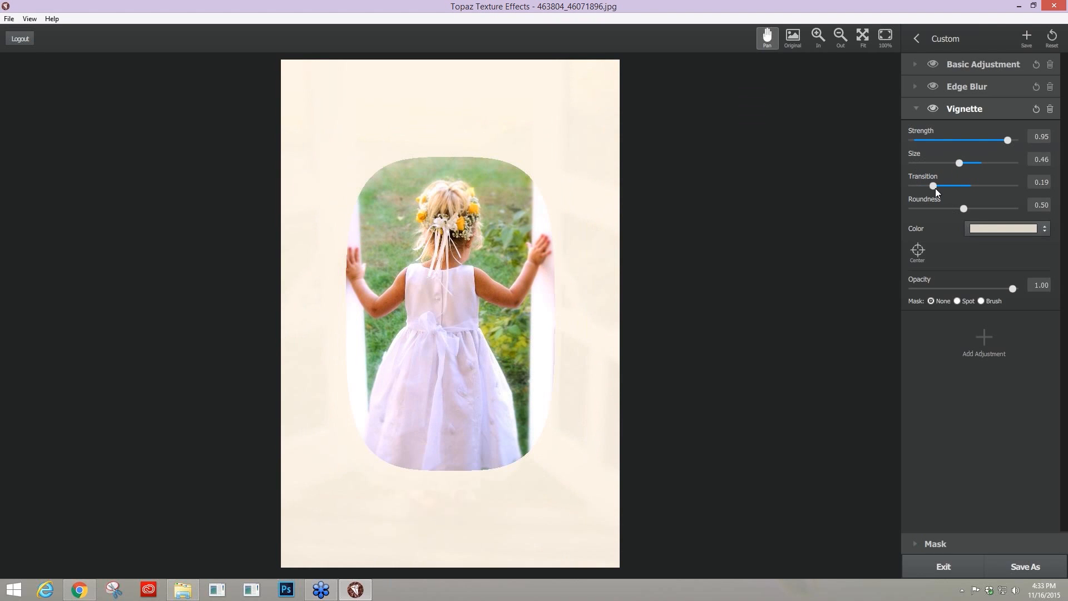
pyautogui.moveTo(935, 192); pyautogui.dragTo(1041, 188)
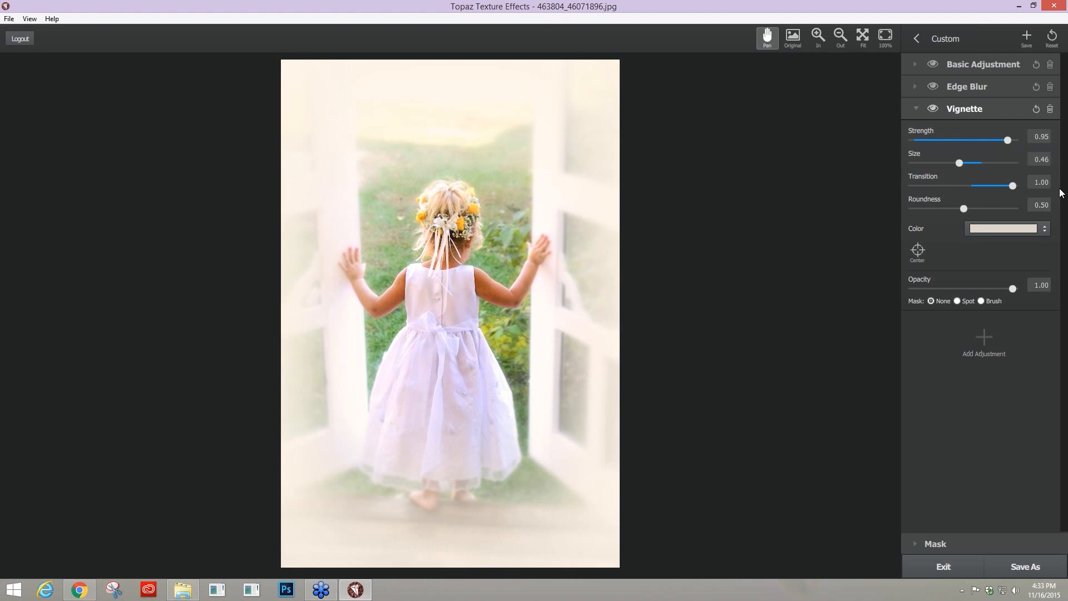
# Step: Test the vignette's roundness from 0.00 to 1.00 with a hard edge, settling on roundness 0.47 and transition 0.85
pyautogui.moveTo(934, 206); pyautogui.dragTo(862, 205)
pyautogui.moveTo(947, 182); pyautogui.dragTo(883, 205)
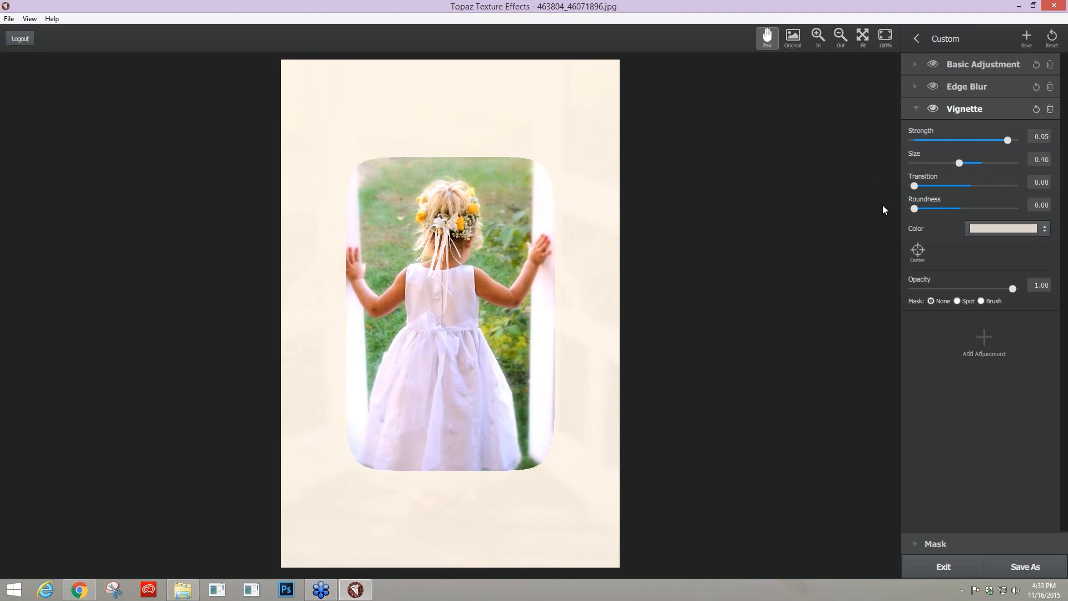
pyautogui.moveTo(914, 208); pyautogui.dragTo(1060, 208)
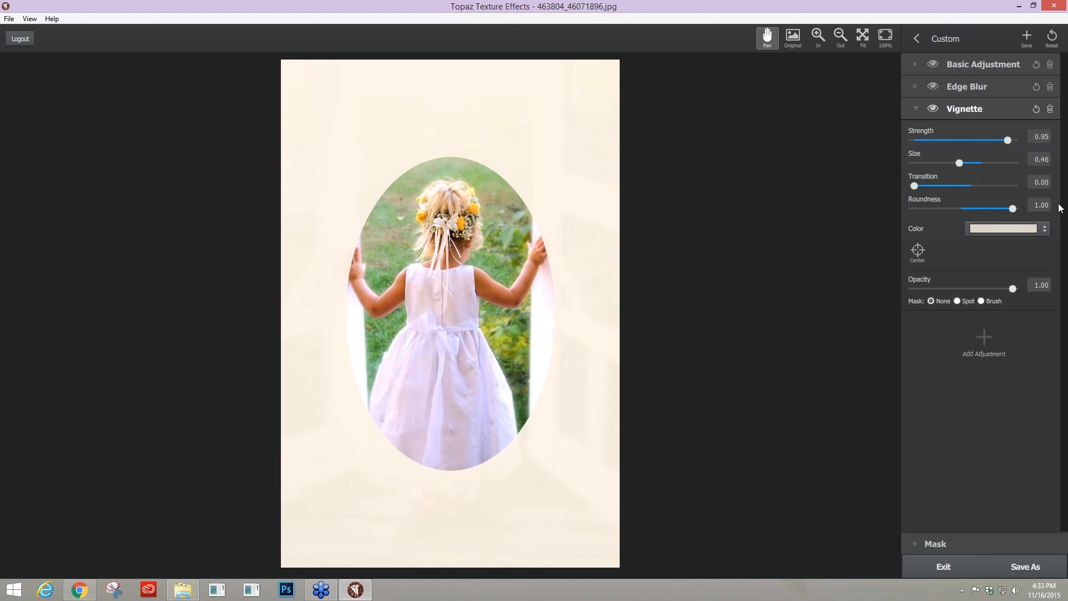
pyautogui.click(968, 208)
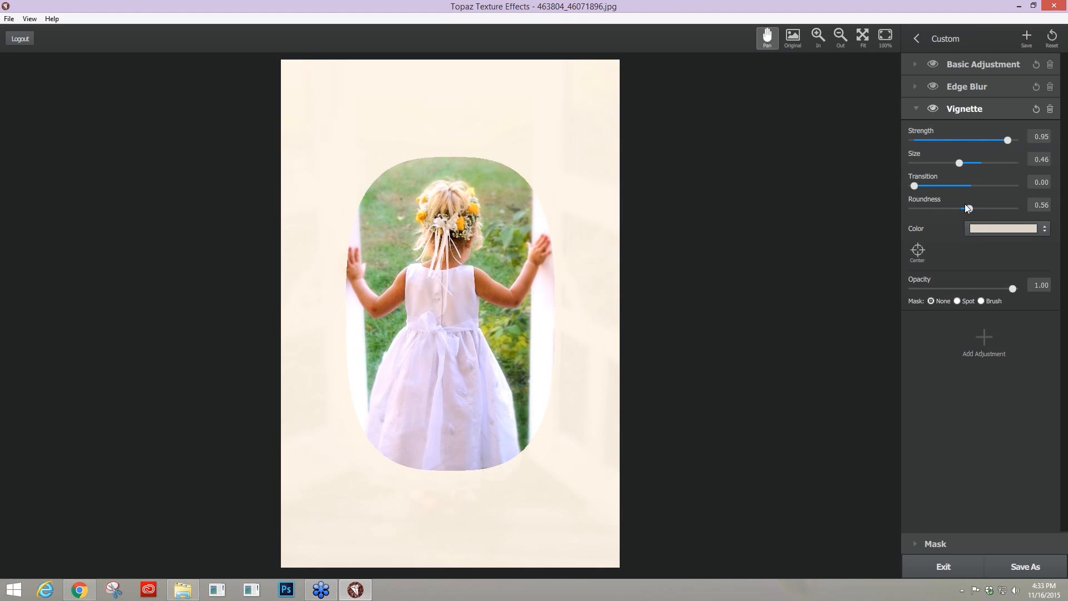
pyautogui.click(960, 208)
pyautogui.moveTo(914, 185); pyautogui.dragTo(999, 183)
pyautogui.click(1000, 186)
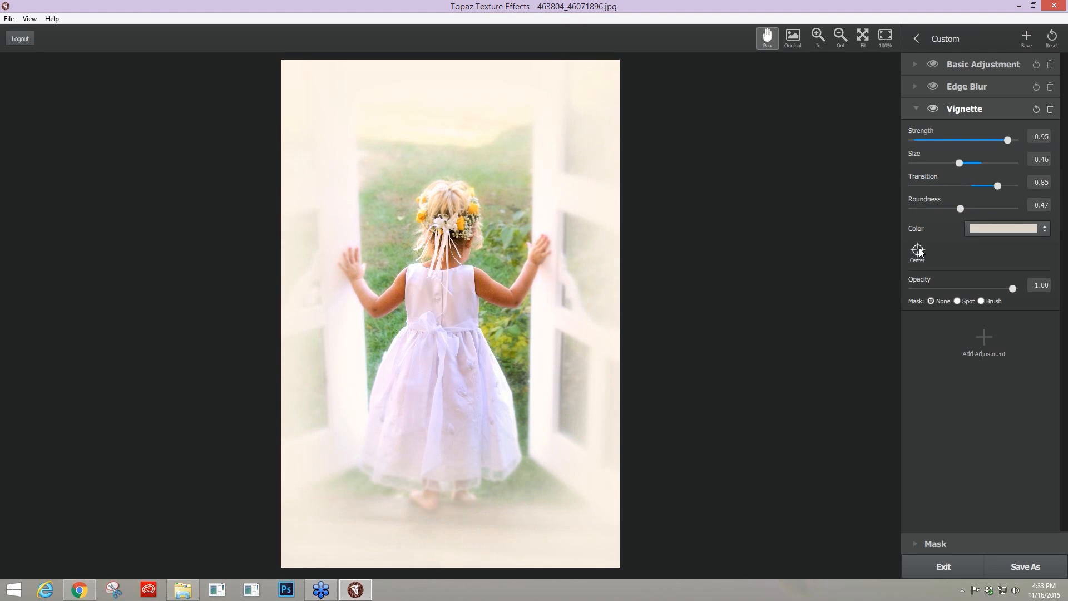
# Step: Recenter the vignette on the girl's upper back and set its size to 0.73
pyautogui.click(918, 252)
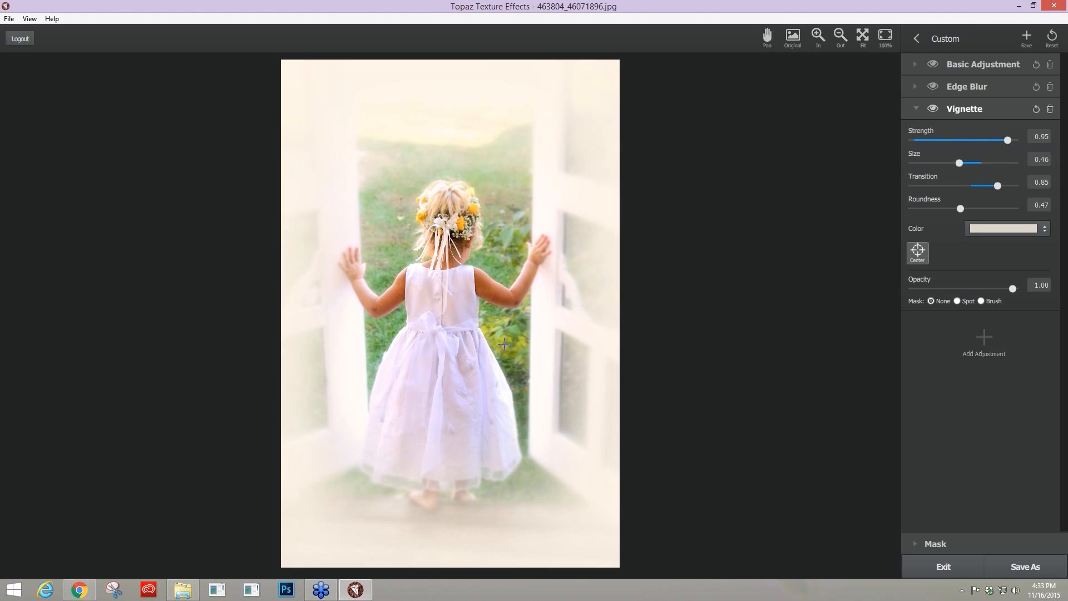
pyautogui.click(446, 344)
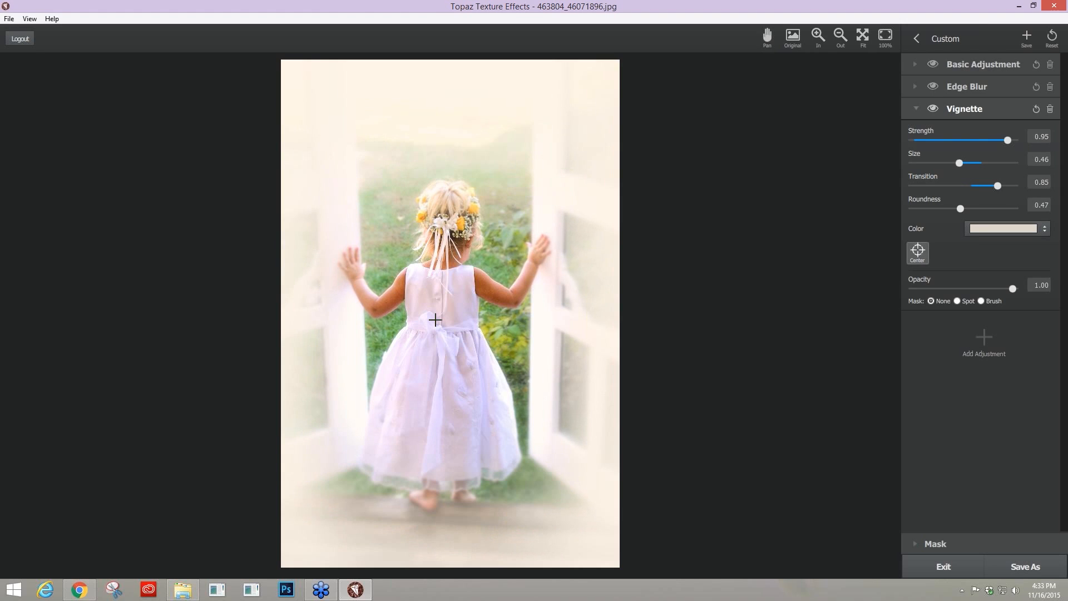
pyautogui.moveTo(435, 320); pyautogui.dragTo(433, 276)
pyautogui.click(918, 252)
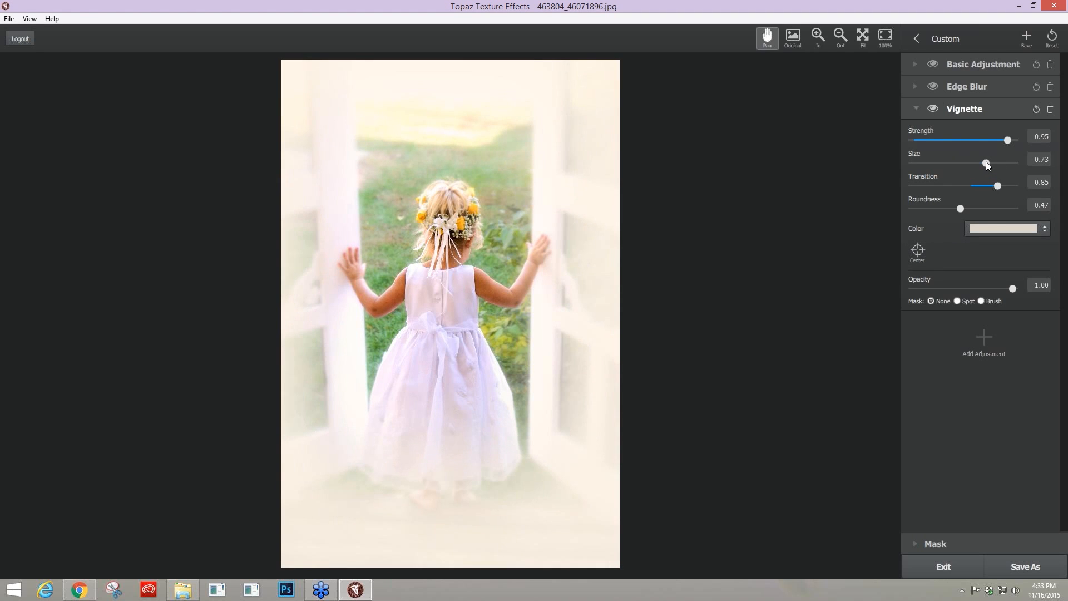
# Step: Toggle the vignette's visibility to compare the photo, and delete the Vignette adjustment
pyautogui.click(930, 104)
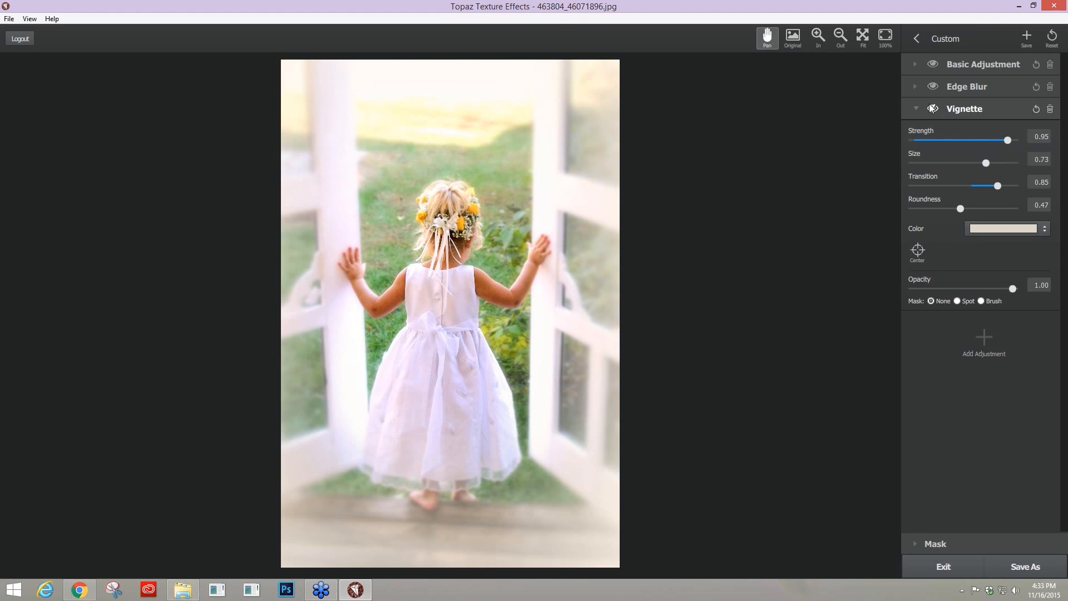
pyautogui.click(1050, 109)
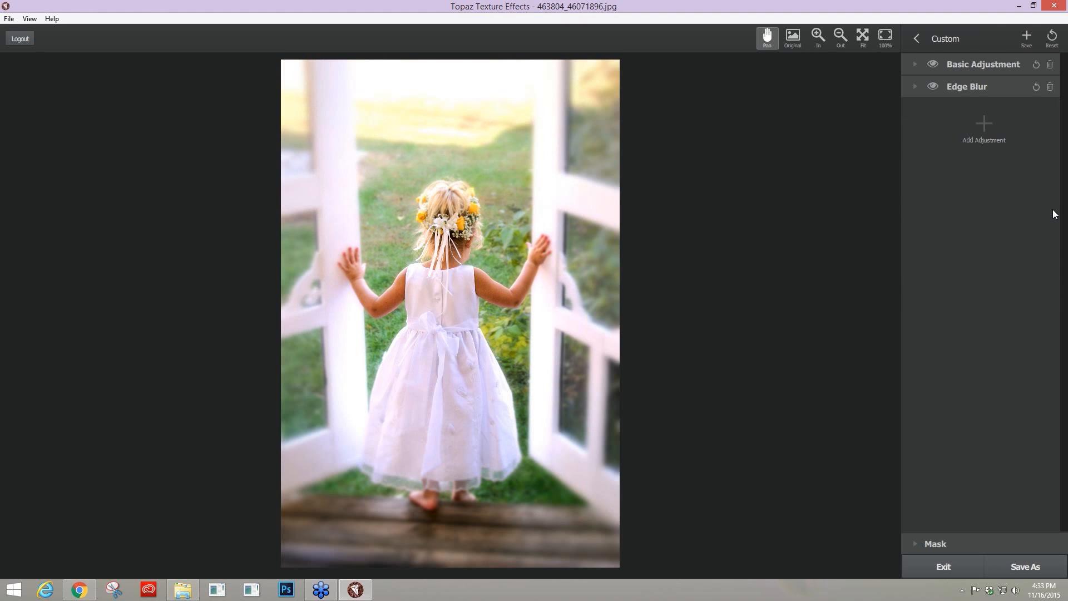
# Step: Add a Borders adjustment and filter its presets to the Grunge category
pyautogui.click(983, 126)
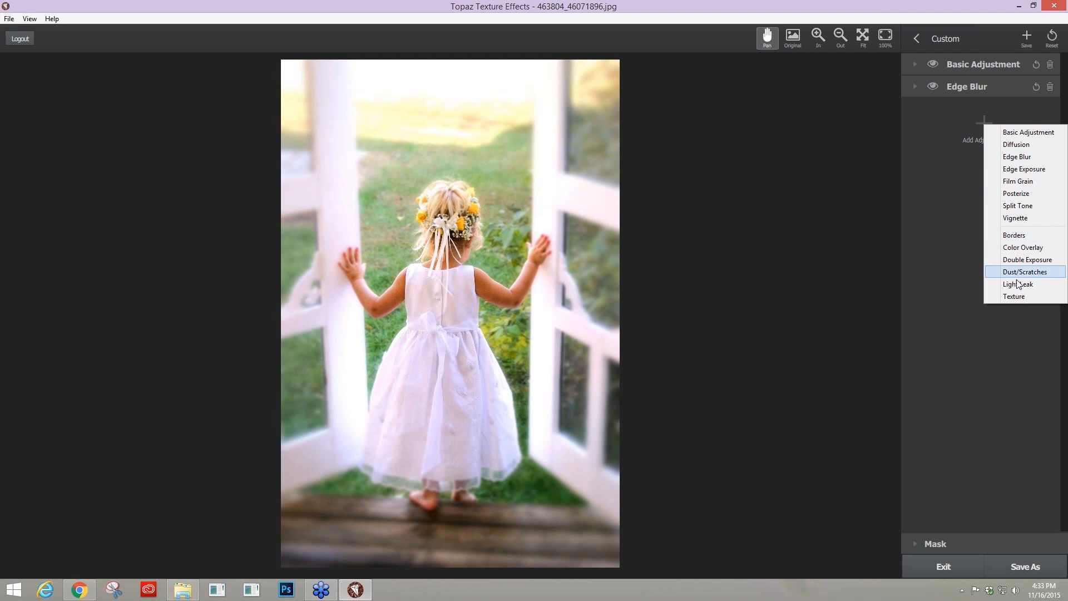
pyautogui.click(1011, 236)
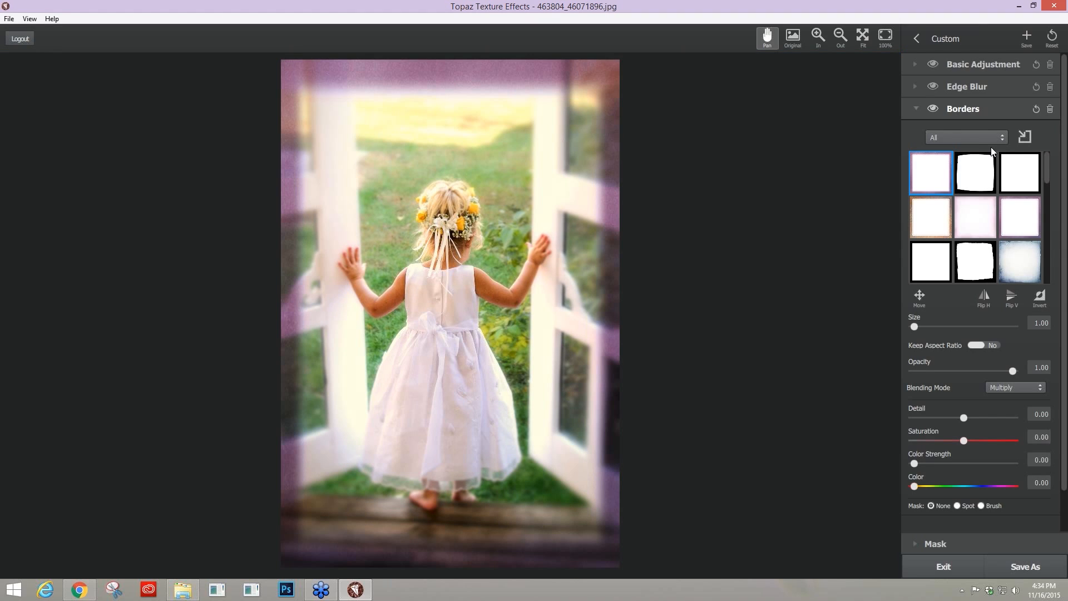
pyautogui.click(981, 137)
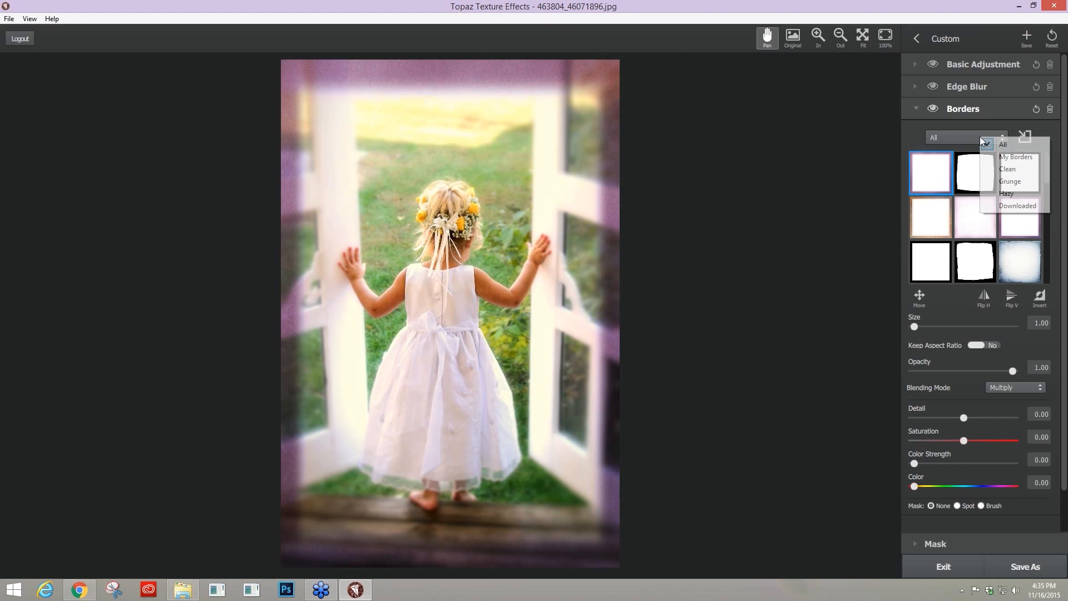
pyautogui.click(1015, 183)
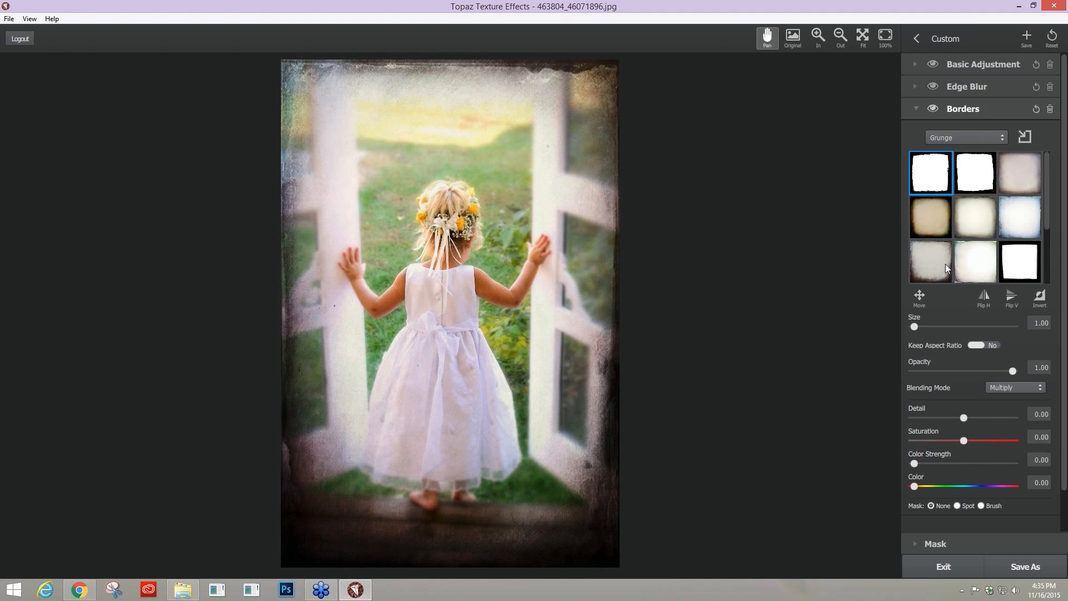
# Step: Browse the Grunge borders and apply the pale one with faint bluish, distressed edges
pyautogui.moveTo(1048, 202); pyautogui.dragTo(1032, 260)
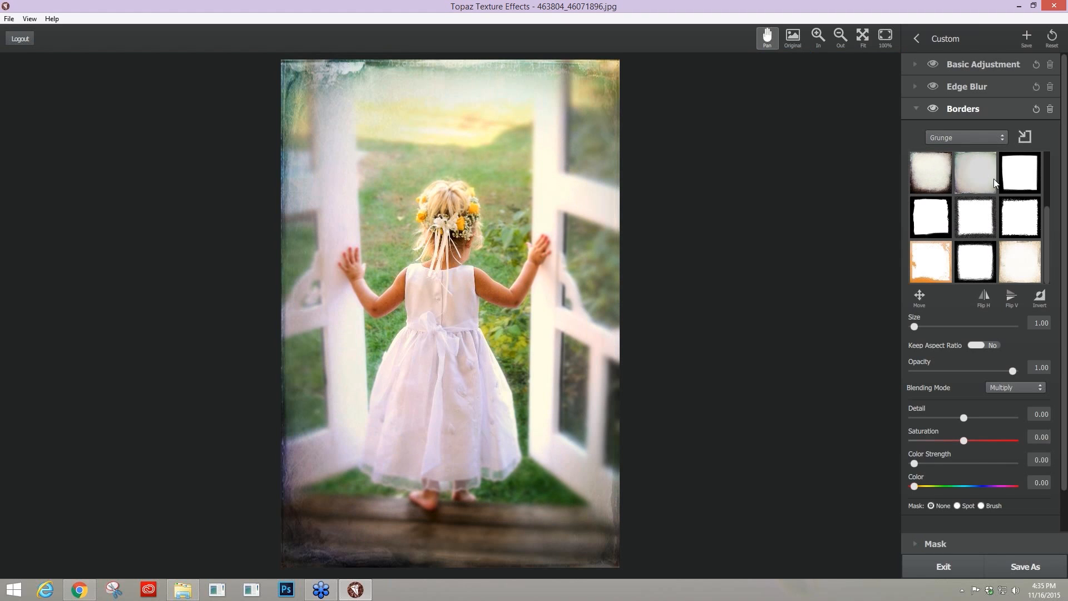
pyautogui.scroll(2, 976, 238)
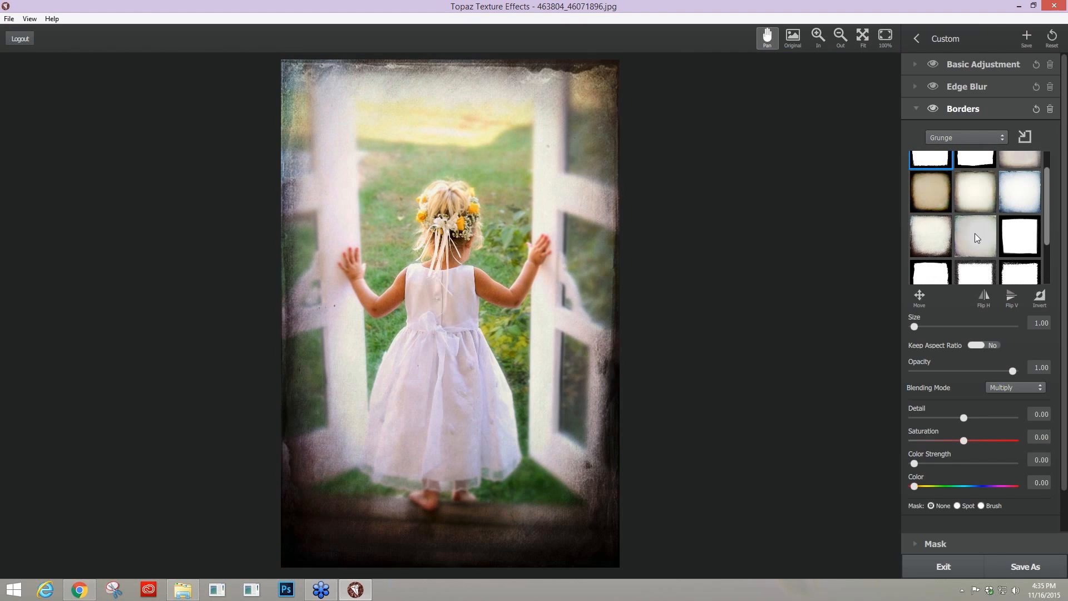
pyautogui.click(977, 236)
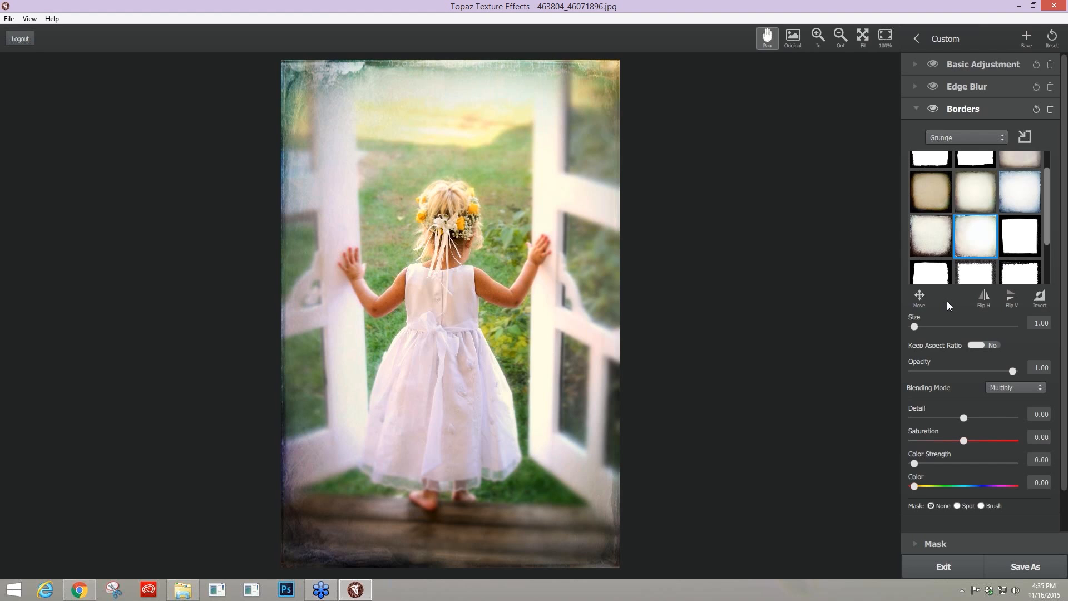
# Step: Flip the grunge border horizontally, and try inverting its tones before switching the inversion off
pyautogui.click(988, 299)
pyautogui.click(987, 299)
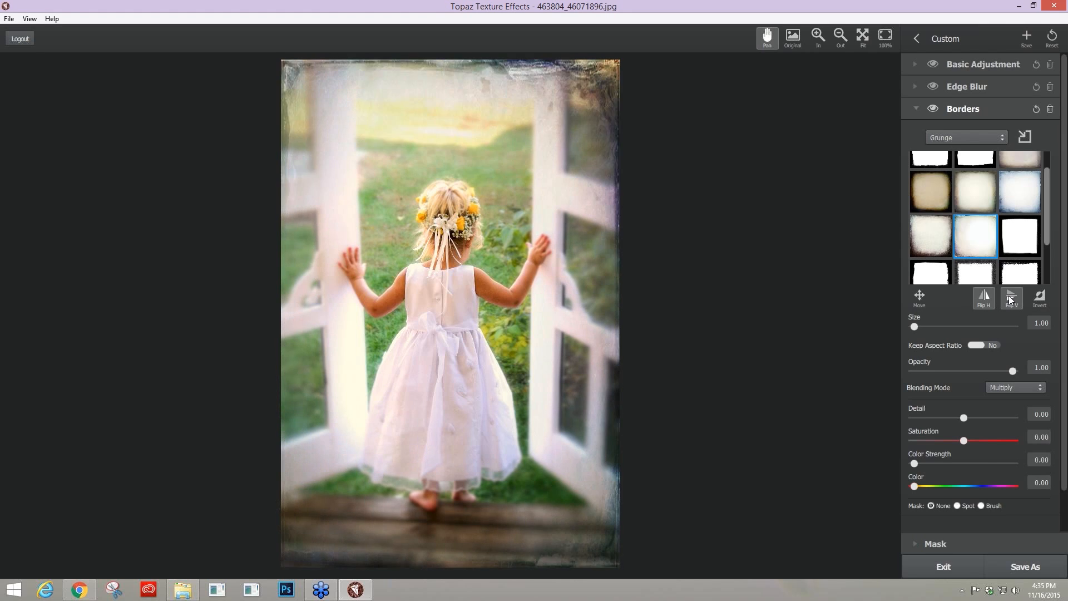
pyautogui.click(1044, 299)
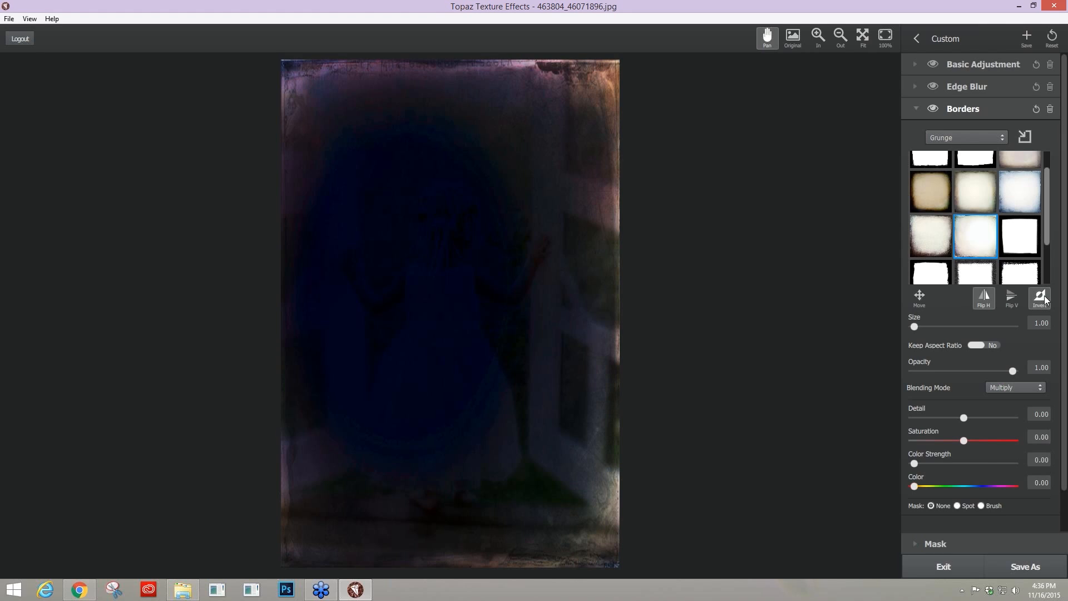
pyautogui.click(1045, 300)
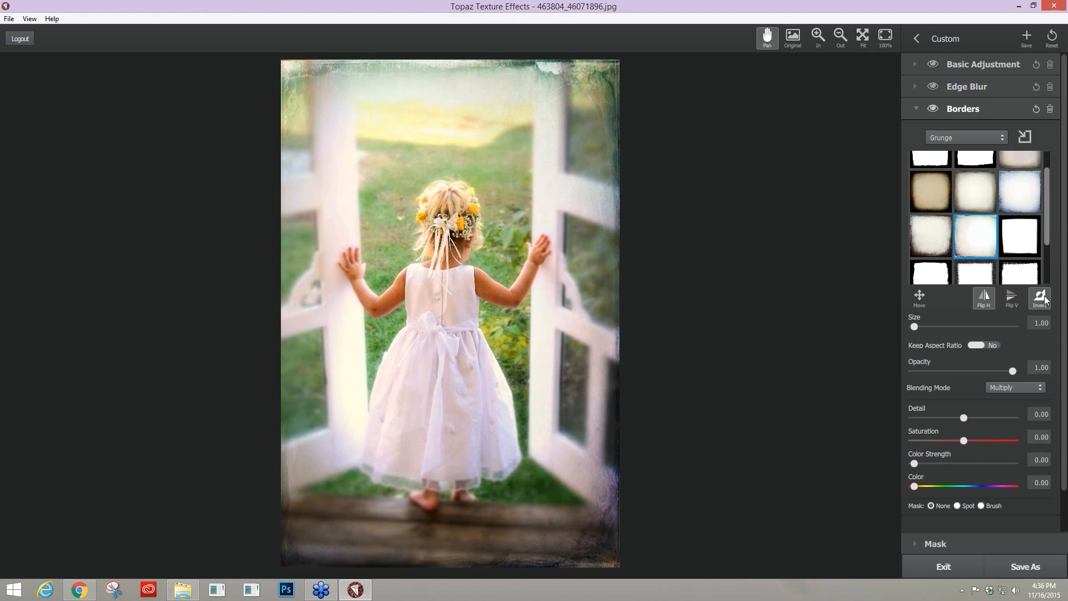
# Step: Try inverting the grunge border and enlarging it to 1.10, and return it to its normal tones and size 1.00
pyautogui.click(1044, 299)
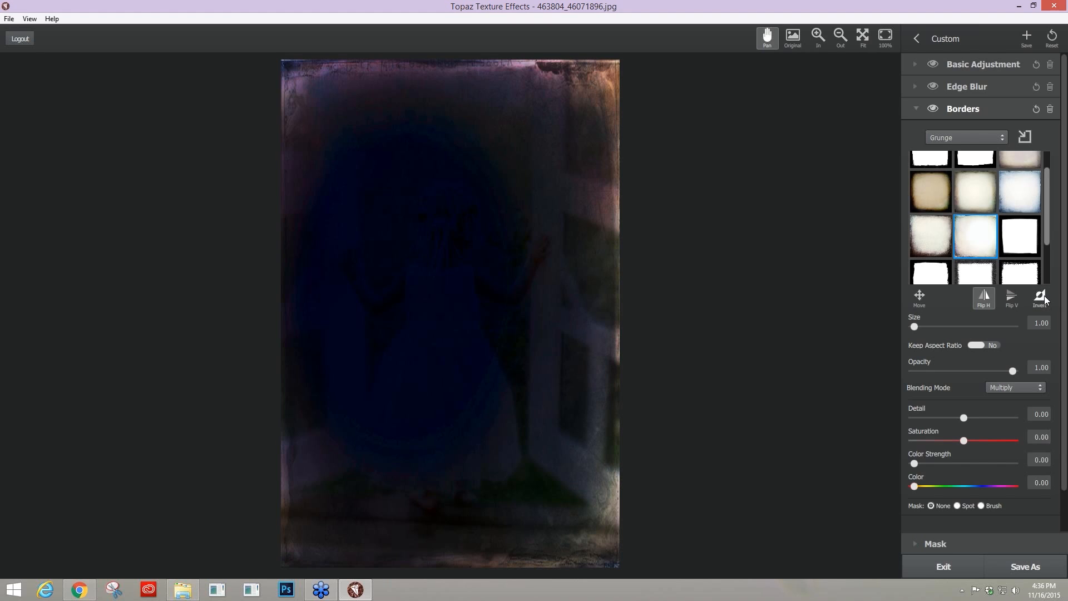
pyautogui.click(1045, 300)
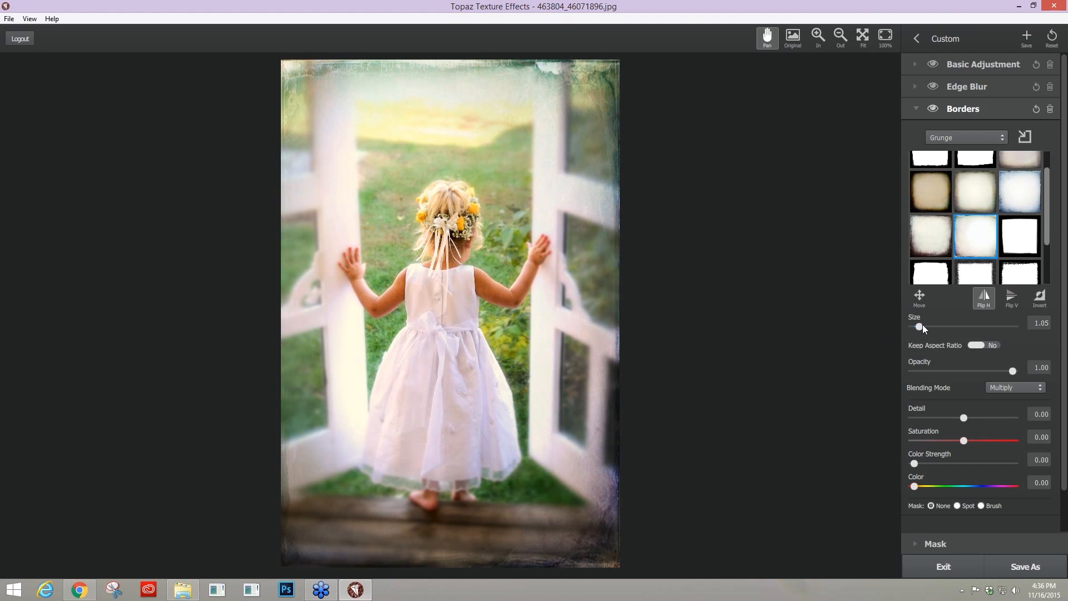
pyautogui.moveTo(921, 327); pyautogui.dragTo(954, 327)
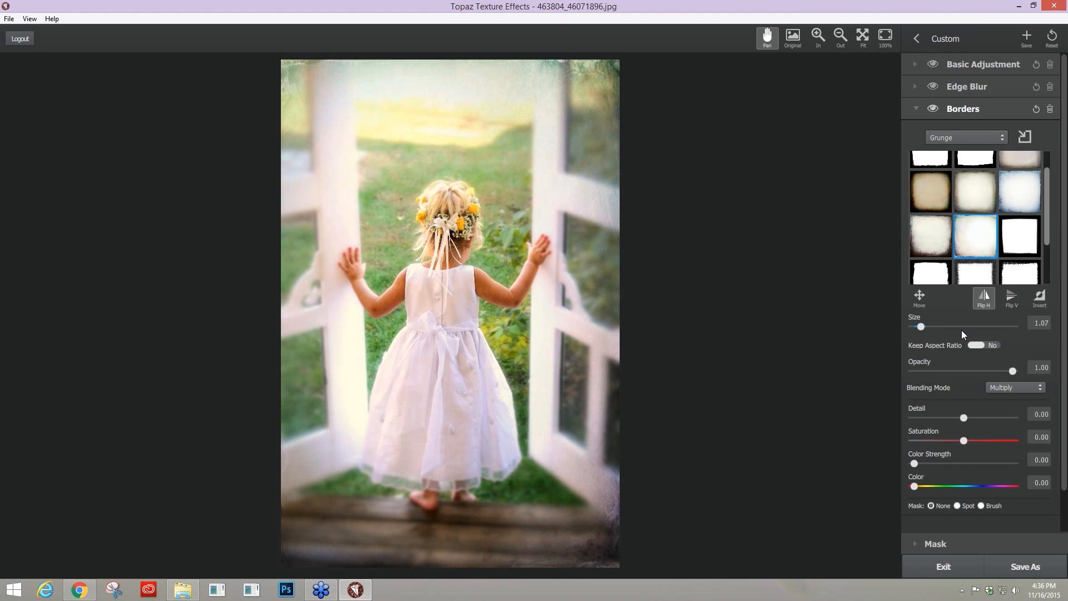
pyautogui.click(926, 332)
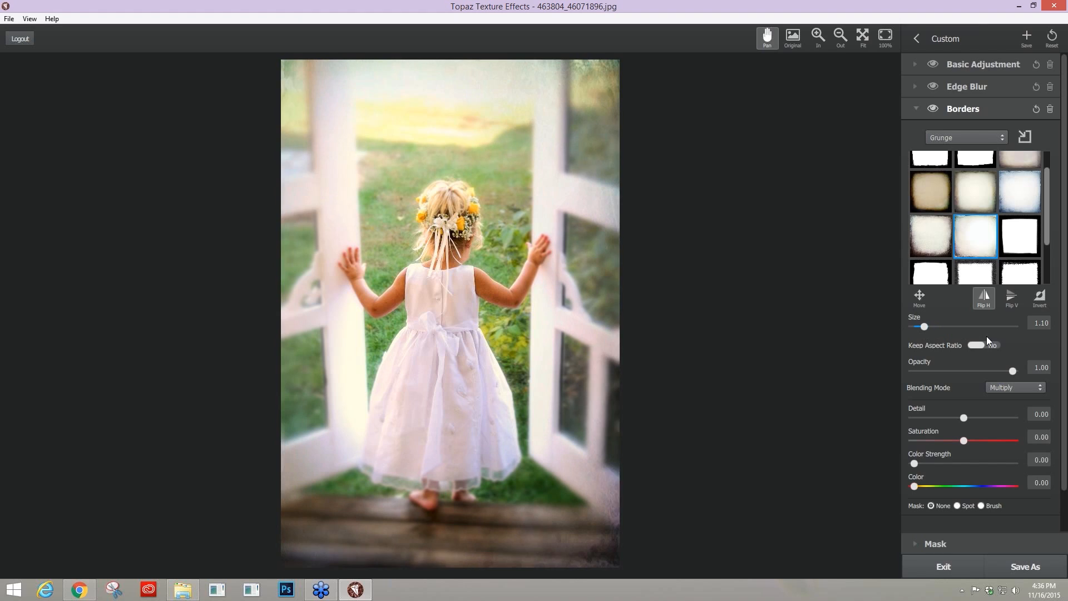
pyautogui.moveTo(924, 326); pyautogui.dragTo(914, 327)
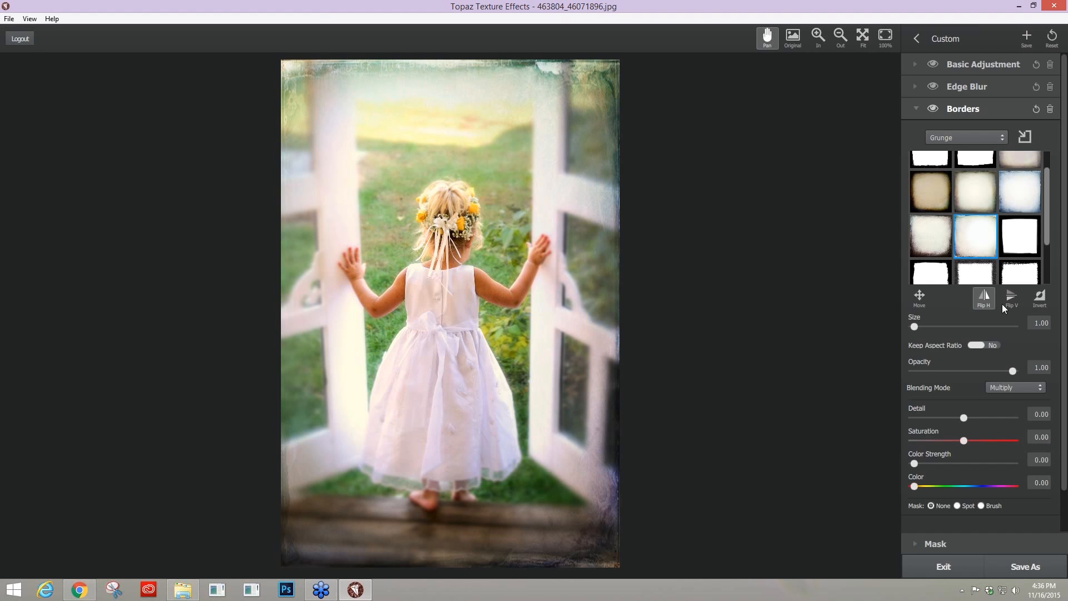
# Step: Preview the border's blending modes on the photo and keep Multiply
pyautogui.scroll(-1, 1064, 292)
pyautogui.scroll(-1, 1065, 292)
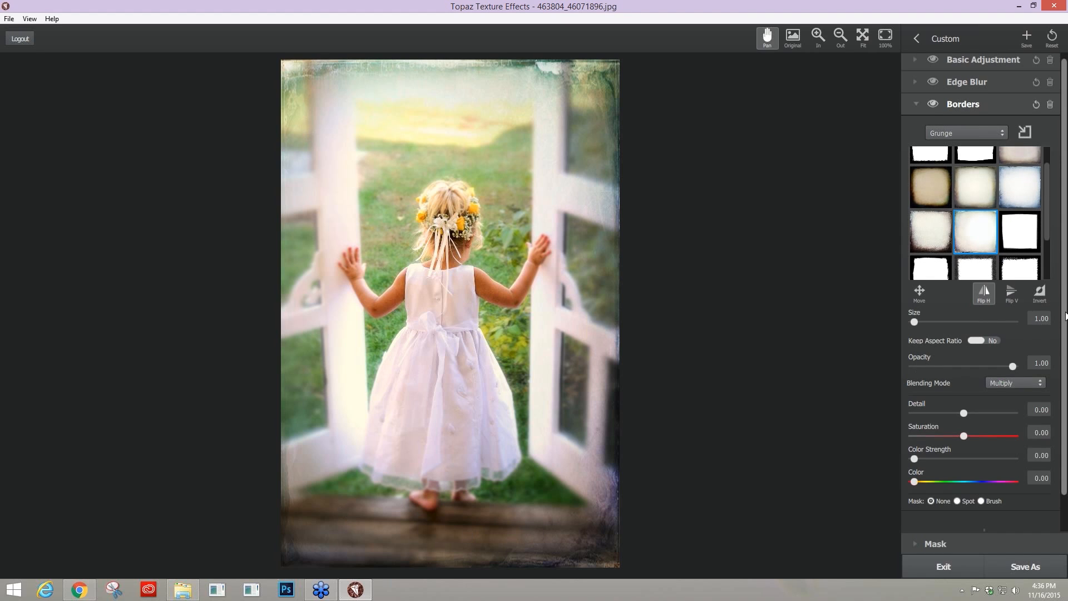
pyautogui.scroll(-3, 954, 352)
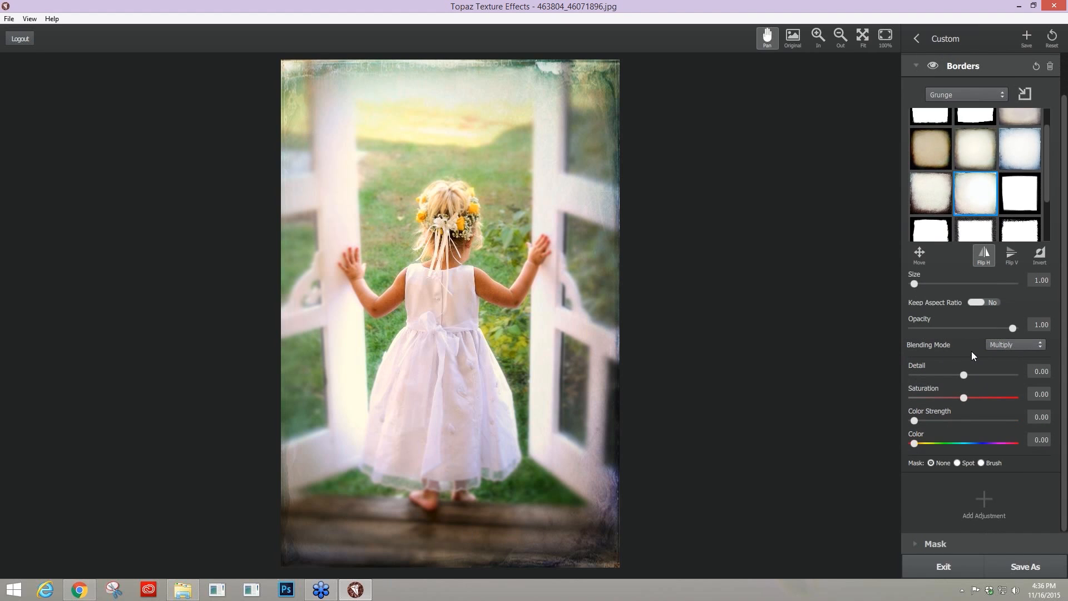
pyautogui.click(1016, 346)
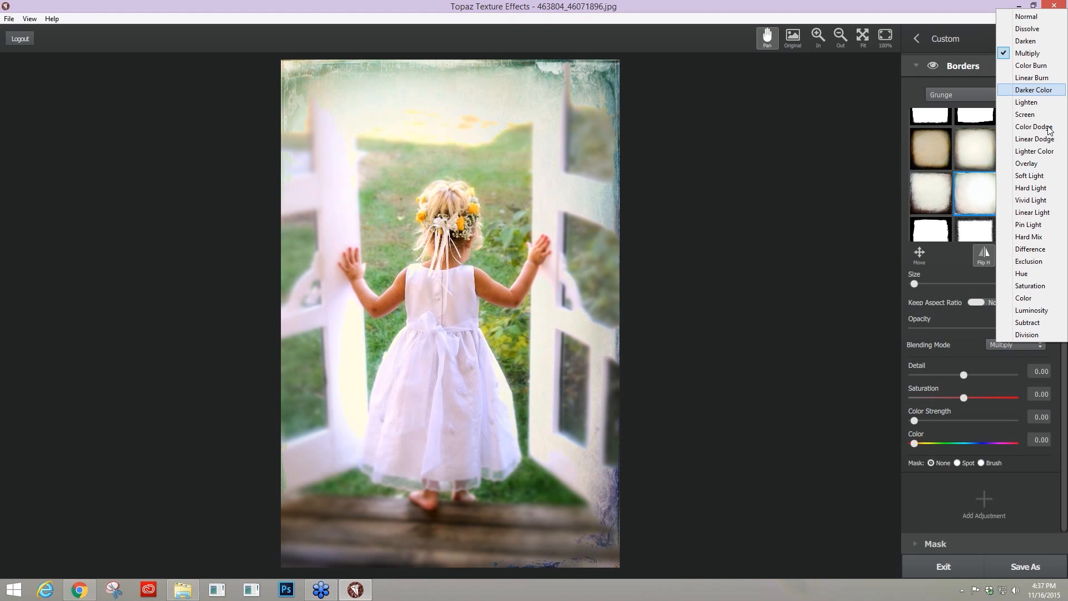
pyautogui.click(1027, 54)
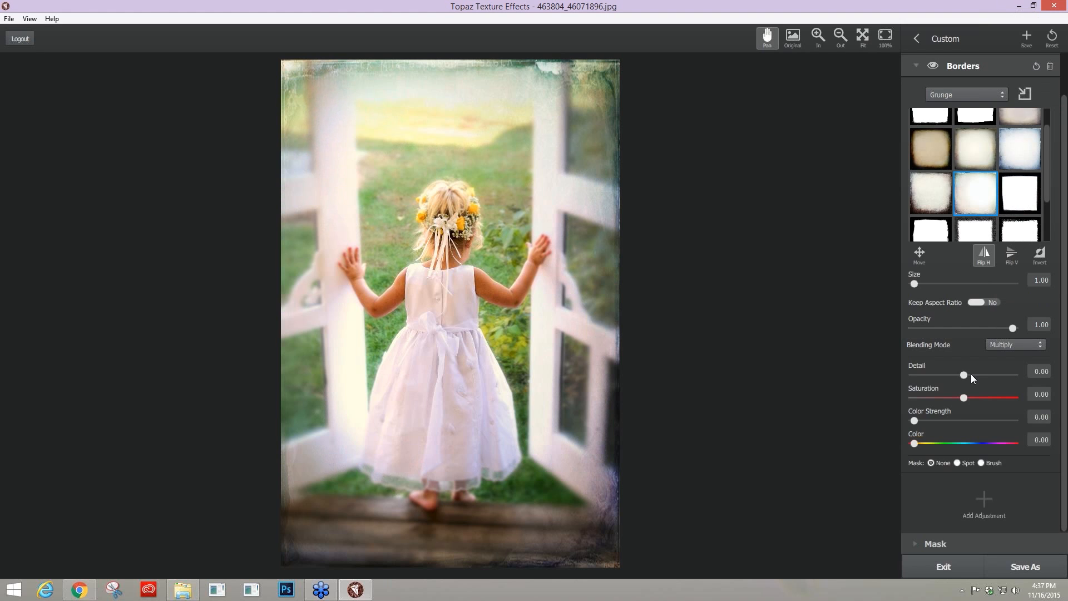
# Step: Try the border's Detail at 0.76 and 1.00, and bring it back to -0.02
pyautogui.click(1007, 377)
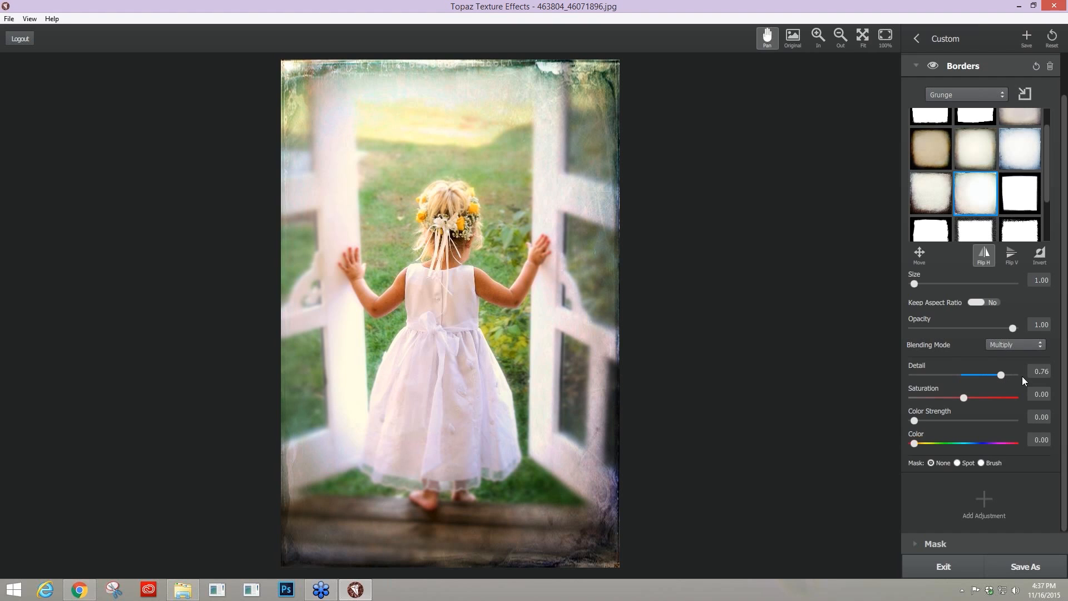
pyautogui.click(1023, 376)
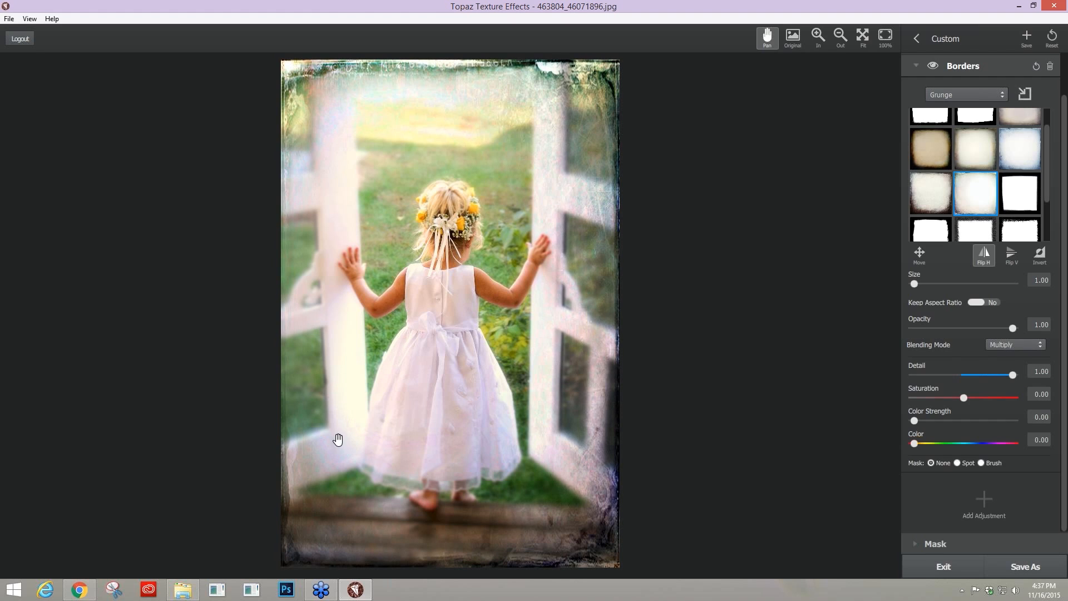
pyautogui.click(1013, 375)
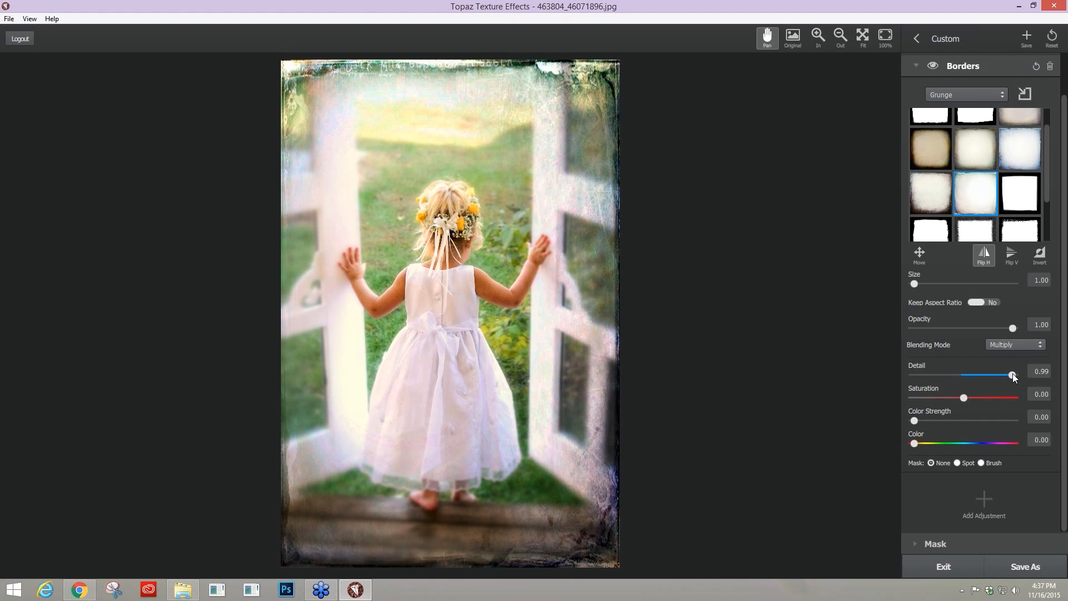
pyautogui.click(971, 380)
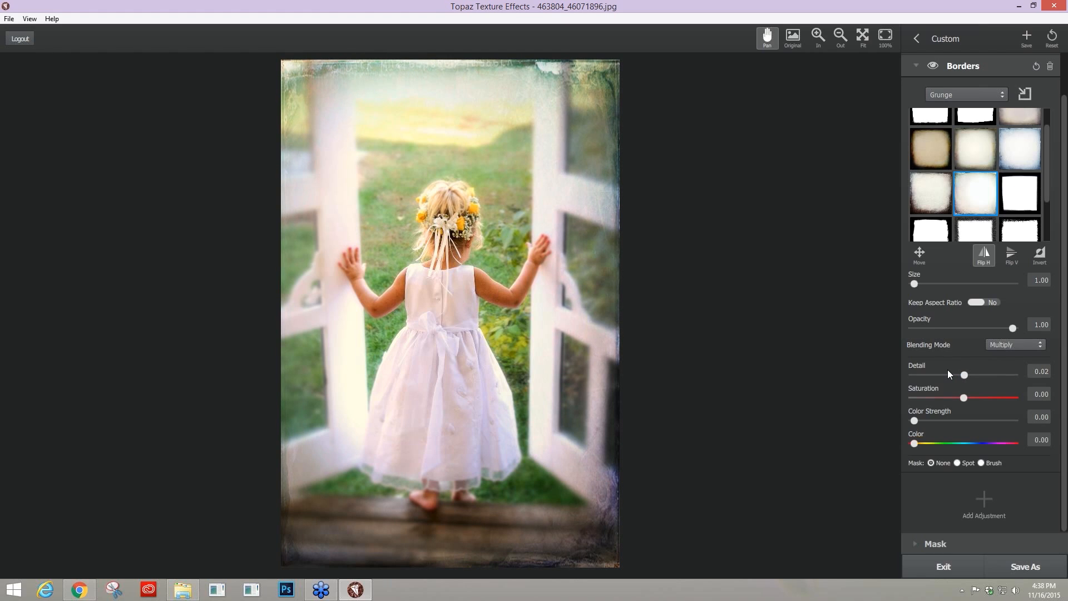
pyautogui.moveTo(851, 369); pyautogui.dragTo(967, 374)
# Step: Try the border's Saturation at low and high values up to 0.96, and set it to -0.09
pyautogui.moveTo(968, 397); pyautogui.dragTo(988, 397)
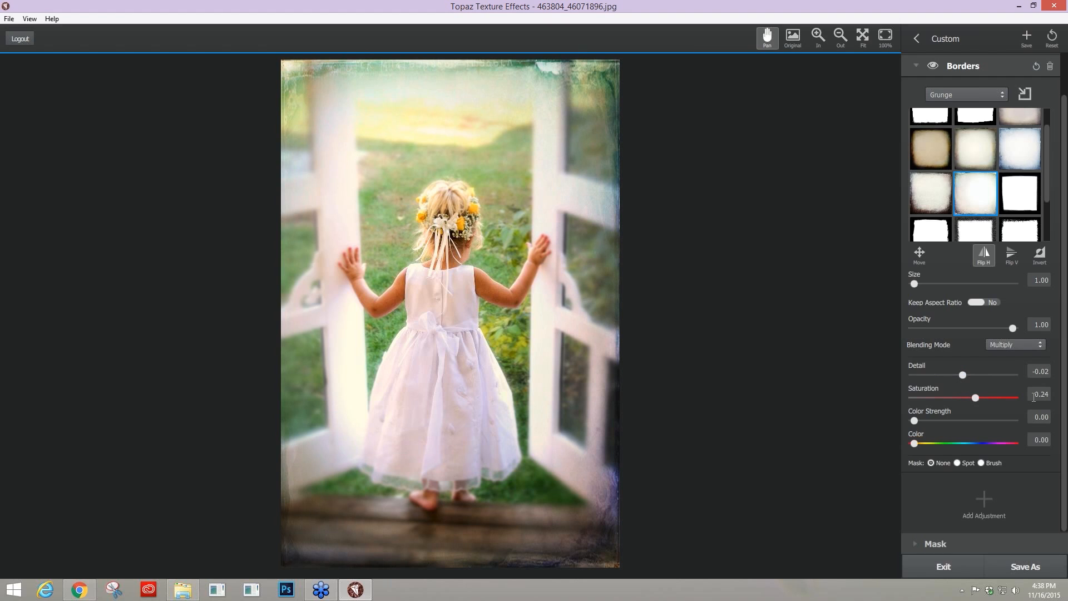
pyautogui.moveTo(1034, 397); pyautogui.dragTo(900, 402)
pyautogui.moveTo(1013, 397); pyautogui.dragTo(1011, 400)
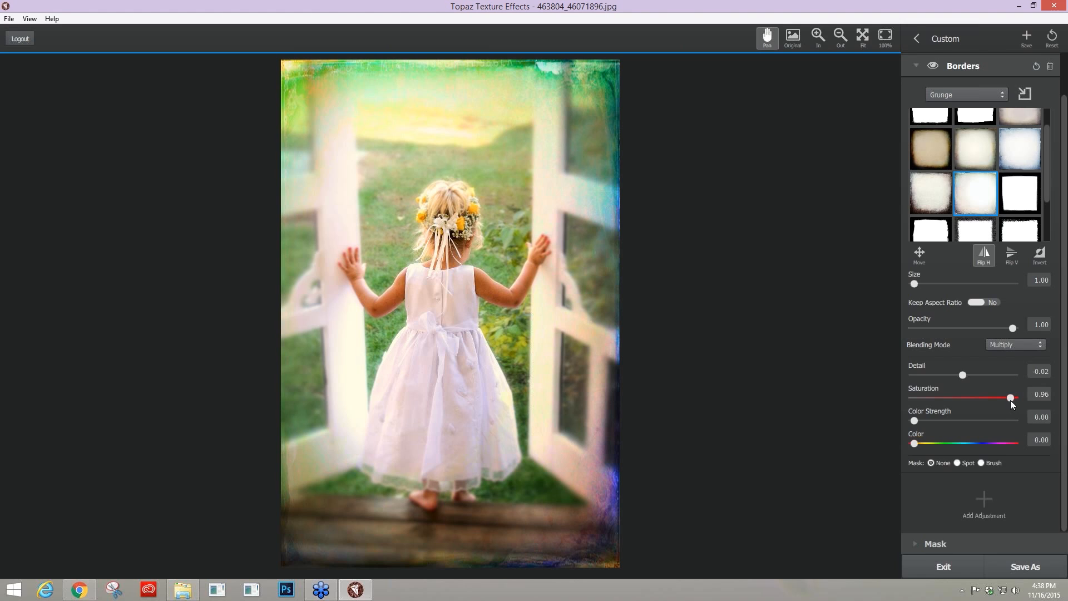
pyautogui.moveTo(1010, 399); pyautogui.dragTo(960, 398)
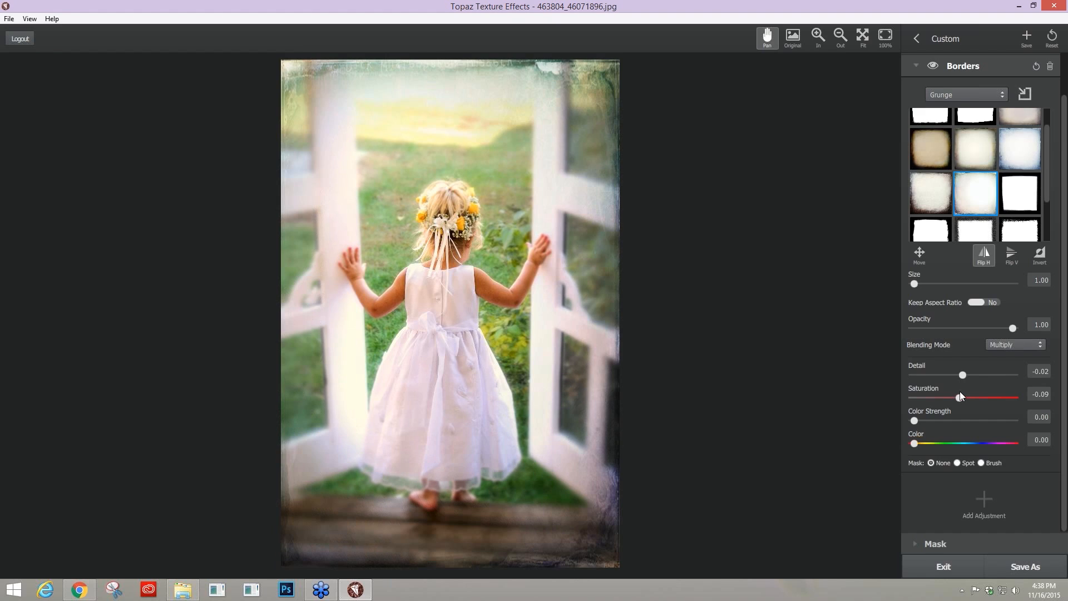
# Step: Tint the border blue with Color 0.67, try several Color Strengths before setting 0.66, and try lower Saturation values
pyautogui.click(988, 417)
pyautogui.click(979, 437)
pyautogui.click(929, 420)
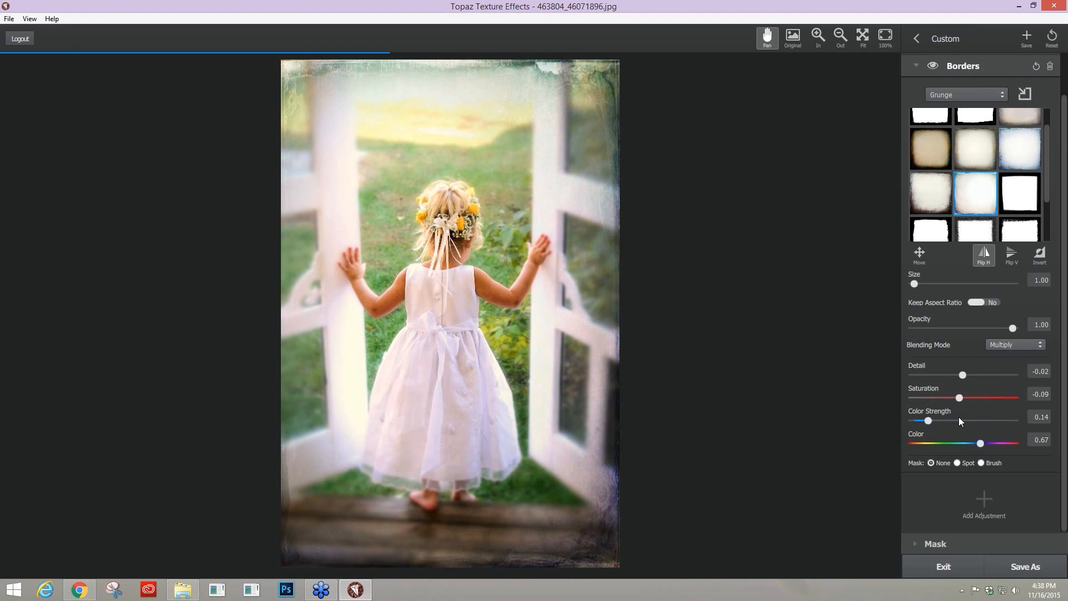
pyautogui.click(1001, 421)
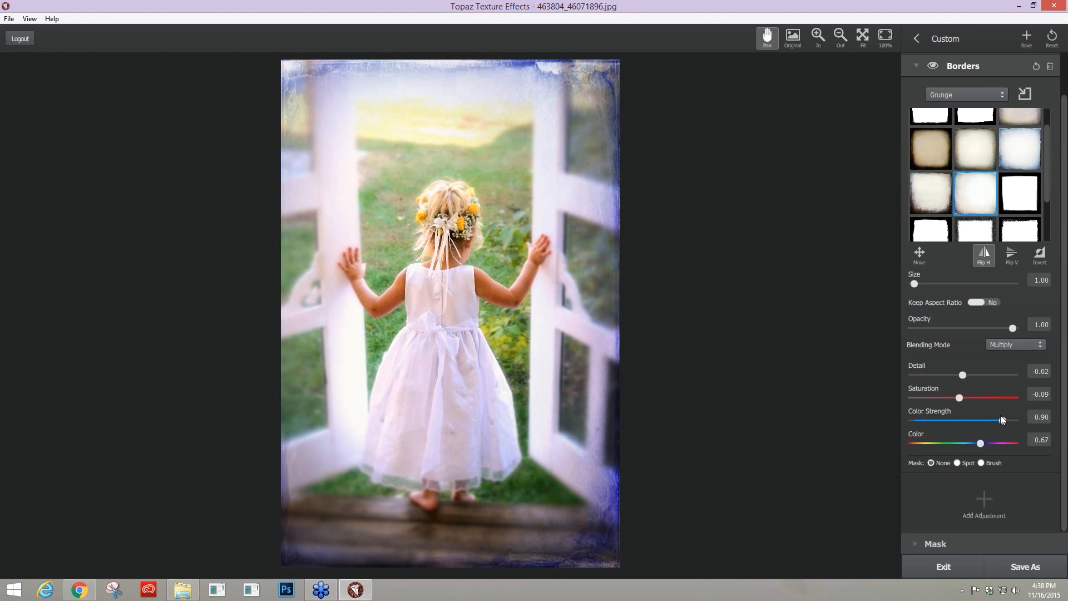
pyautogui.click(1000, 418)
pyautogui.click(979, 421)
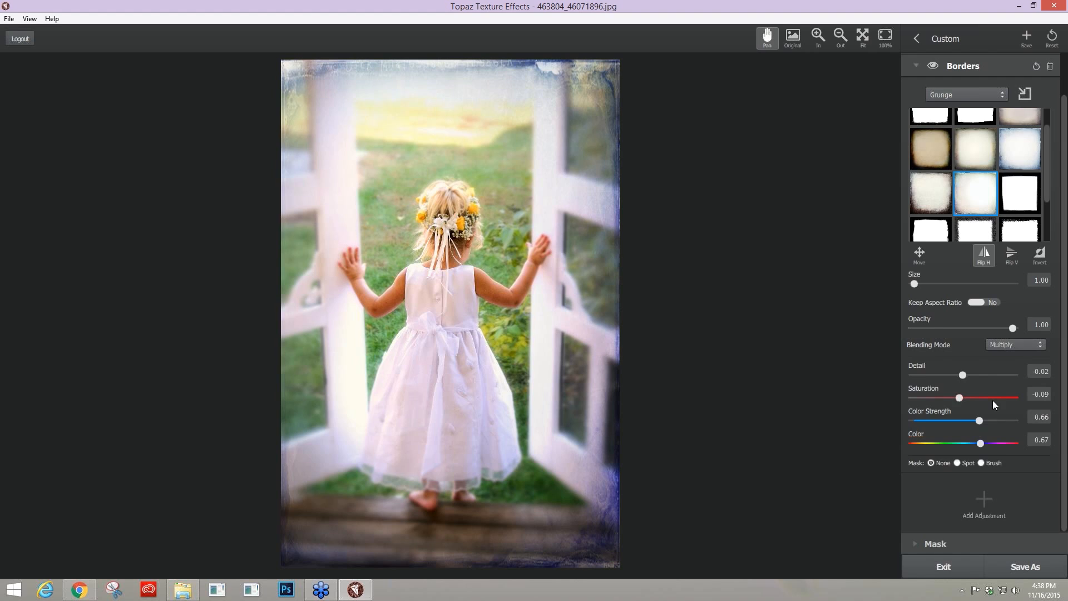
pyautogui.moveTo(959, 397); pyautogui.dragTo(914, 399)
pyautogui.click(953, 398)
# Step: Reset and delete the Borders adjustment, and add a Color Overlay adjustment in its place
pyautogui.click(1037, 67)
pyautogui.click(1044, 69)
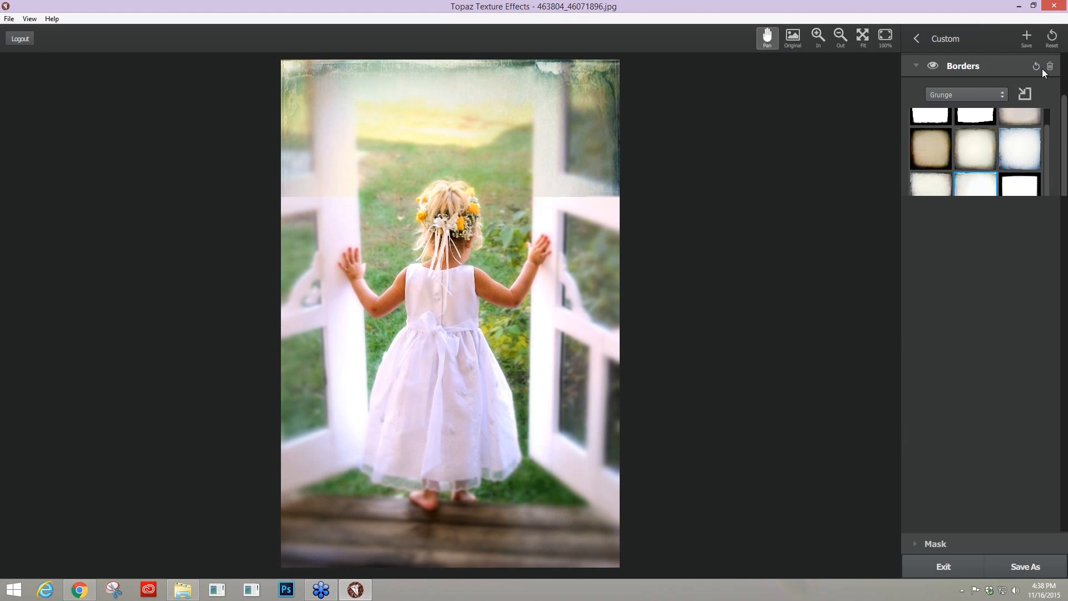
pyautogui.click(984, 125)
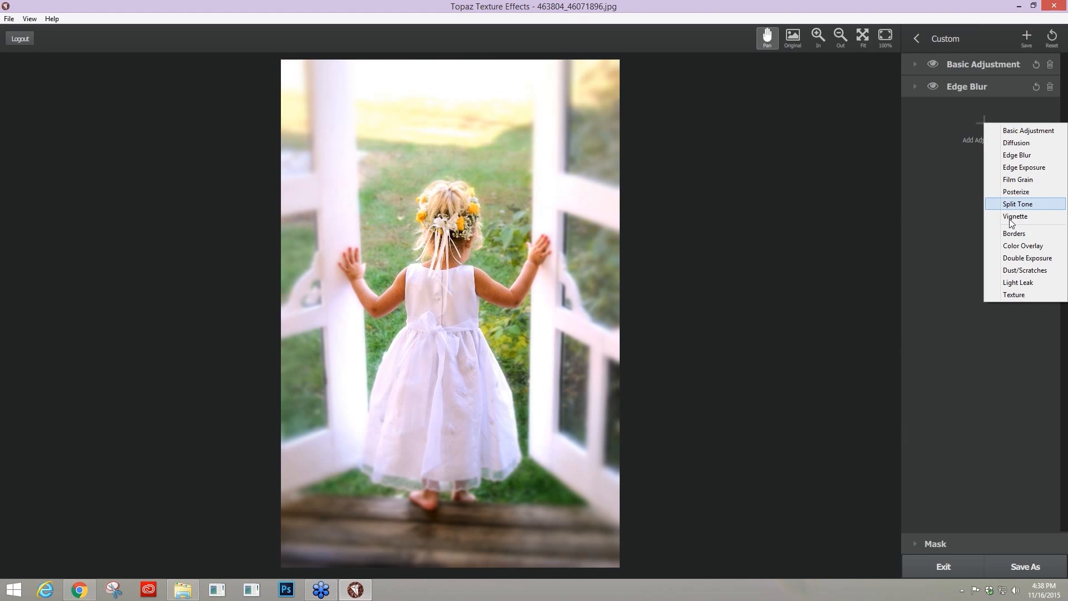
pyautogui.click(1022, 245)
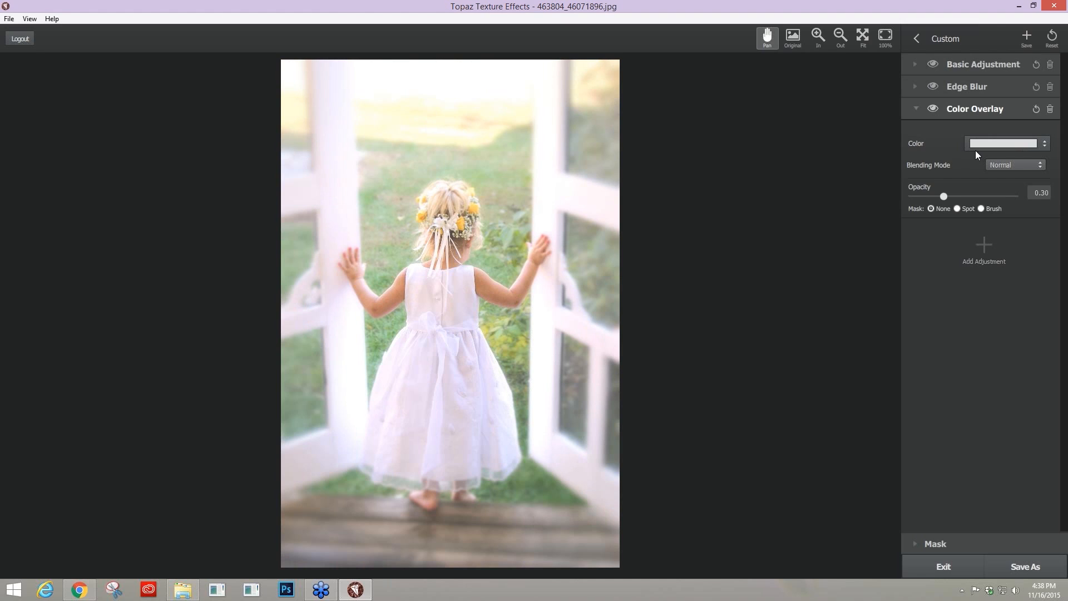
# Step: Try pale yellow #feffc2 and orange #ffc57d as the overlay color, and choose a light pink-violet
pyautogui.click(992, 143)
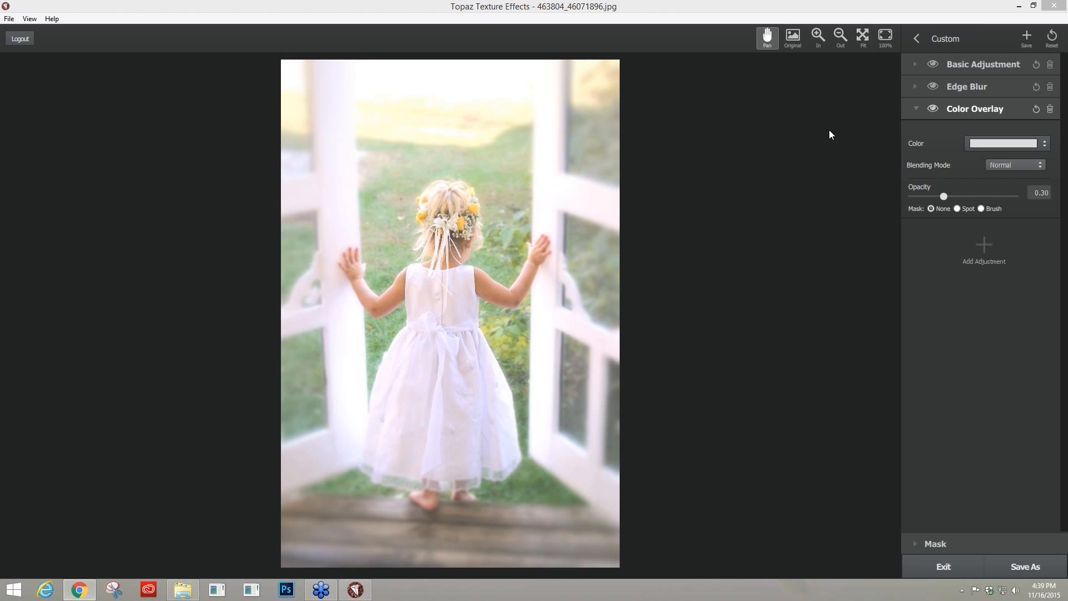
pyautogui.click(1019, 143)
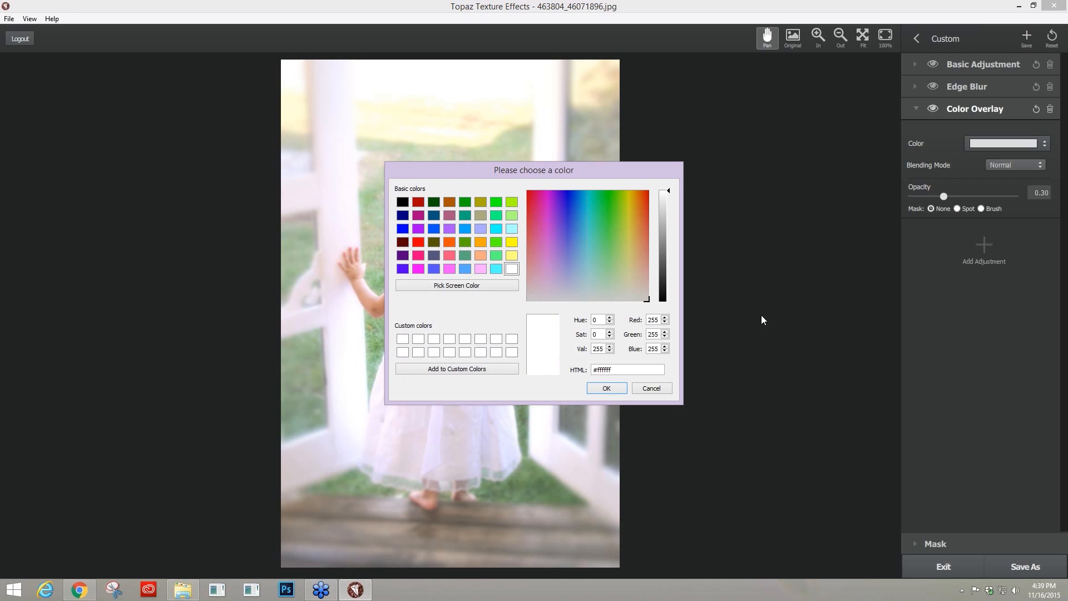
pyautogui.click(628, 273)
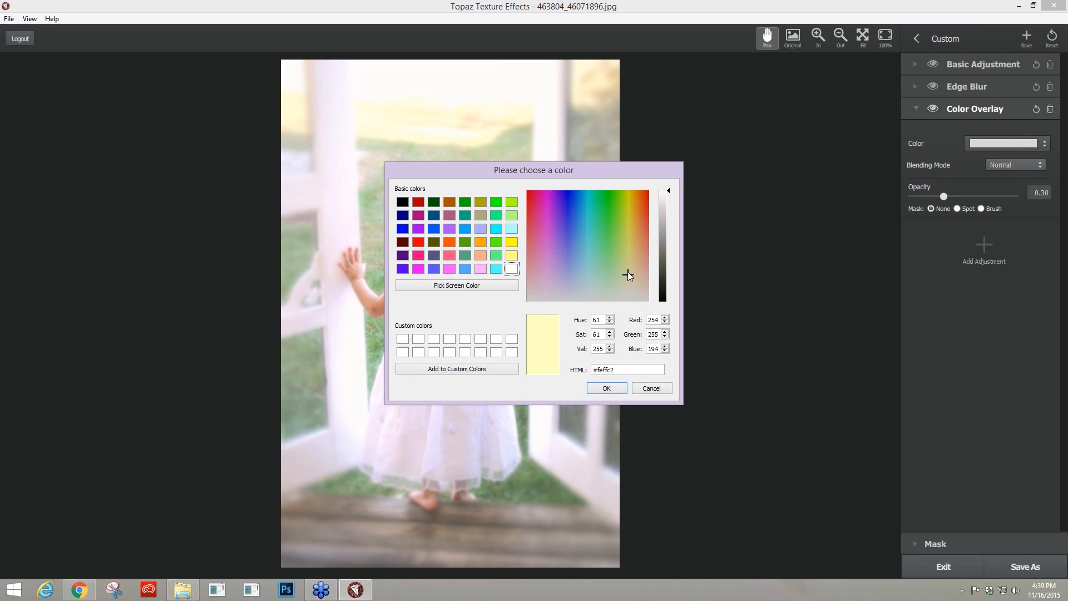
pyautogui.click(636, 263)
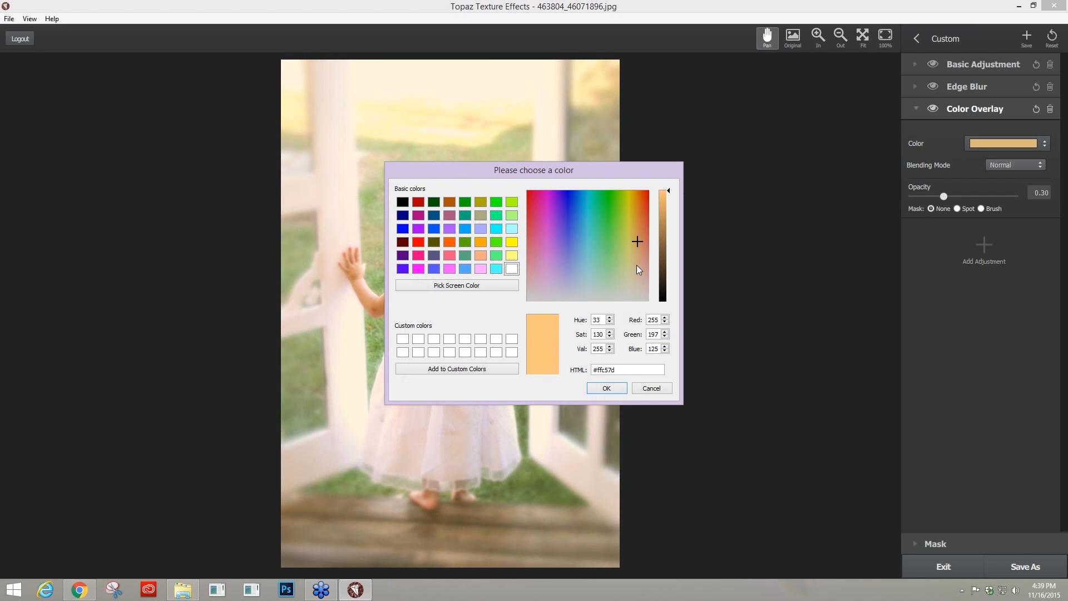
pyautogui.moveTo(566, 247); pyautogui.dragTo(558, 253)
pyautogui.click(561, 222)
pyautogui.click(547, 248)
pyautogui.click(610, 387)
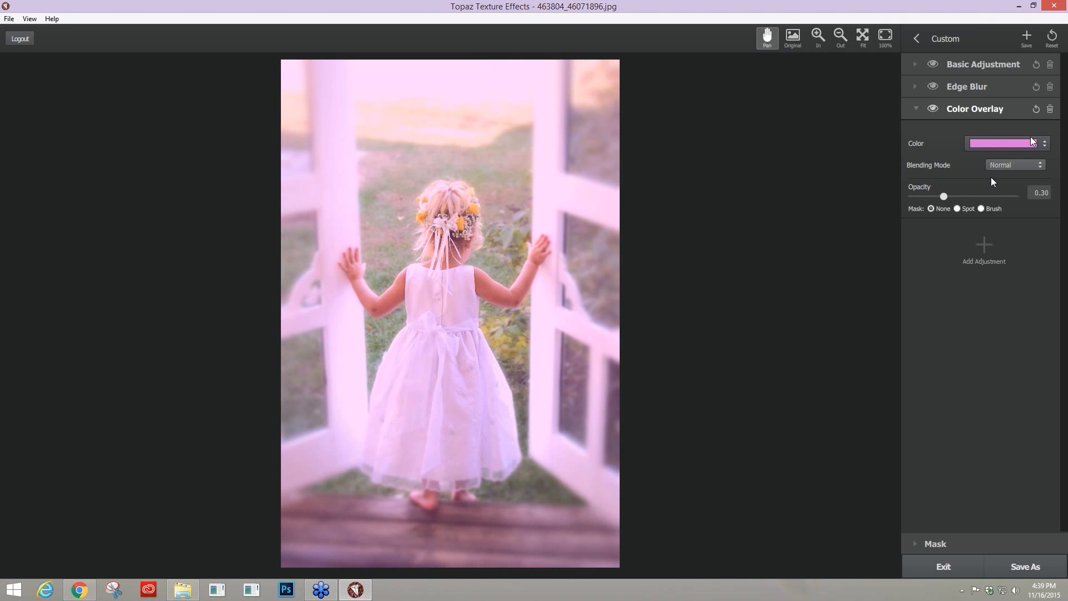
# Step: Keep the overlay's blending mode at Normal, and try opacities of 0.84 and 0.36 before setting 0.50
pyautogui.click(1014, 164)
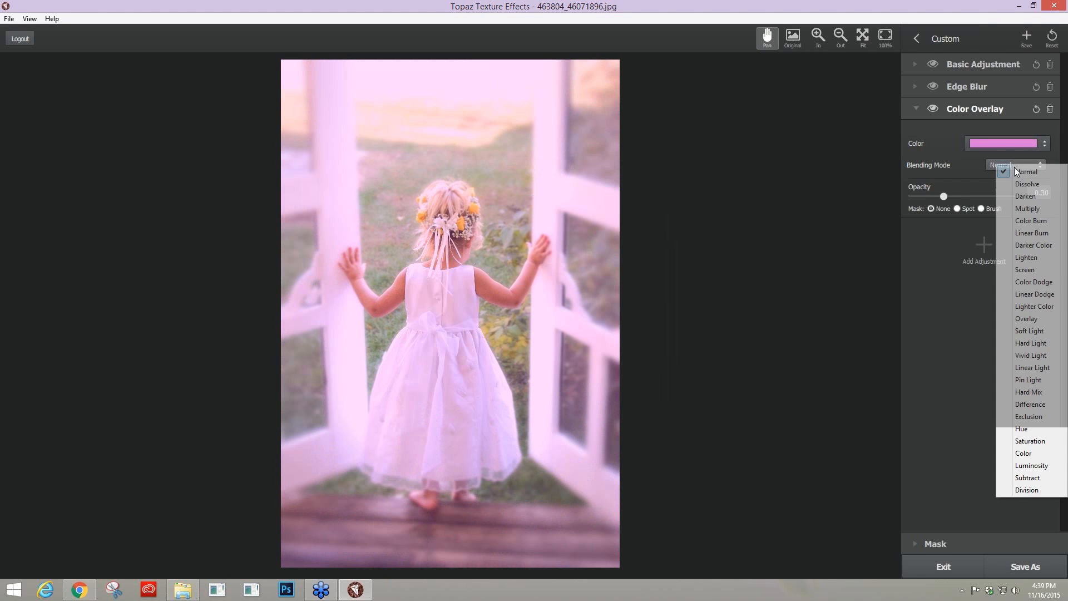
pyautogui.click(953, 188)
pyautogui.moveTo(947, 196); pyautogui.dragTo(1000, 196)
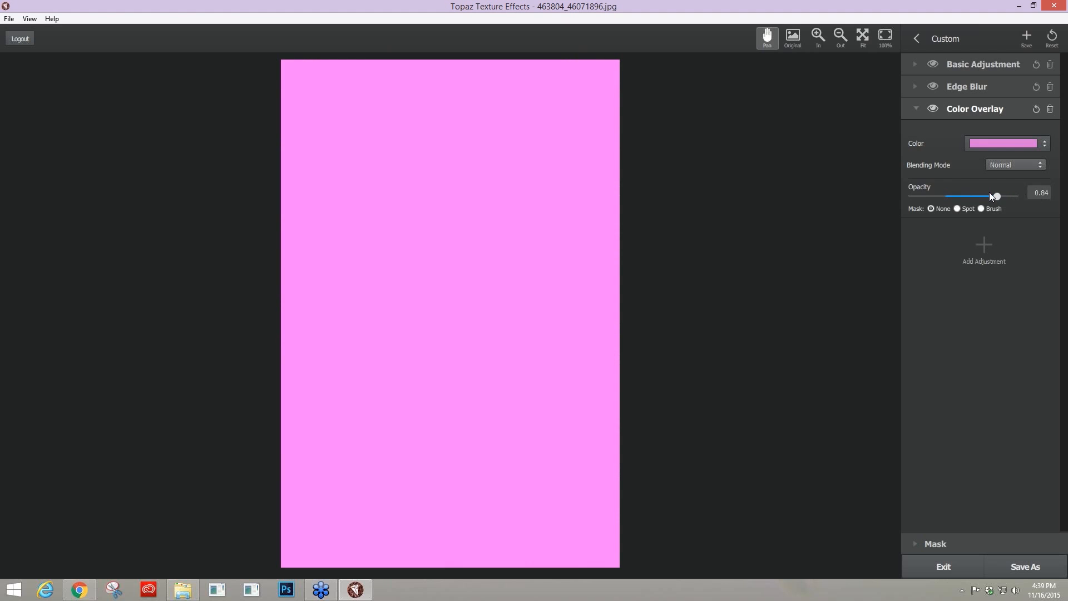
pyautogui.click(991, 196)
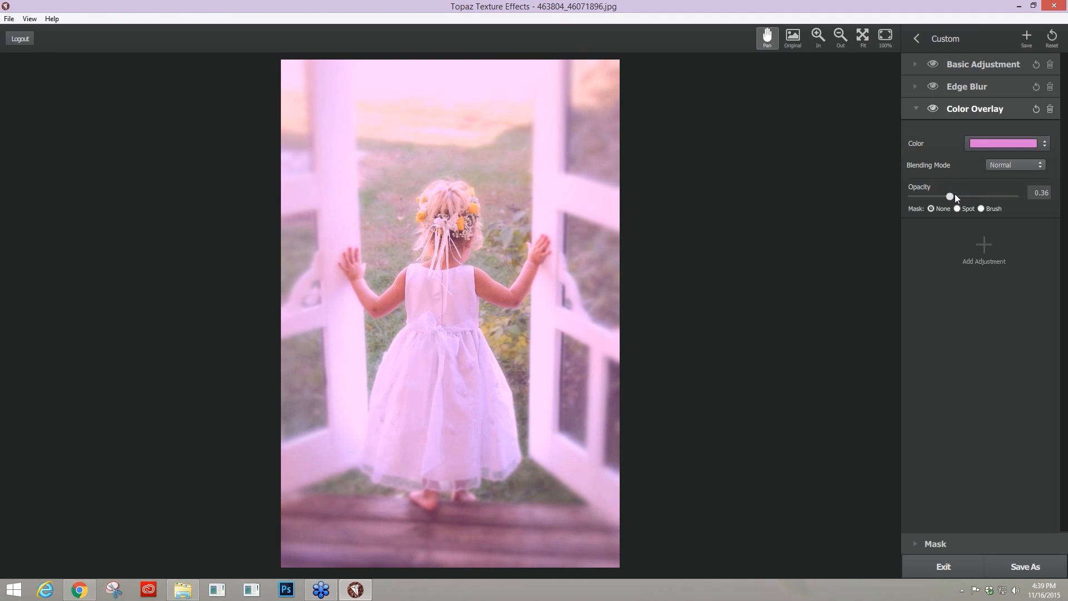
pyautogui.moveTo(947, 194); pyautogui.dragTo(967, 196)
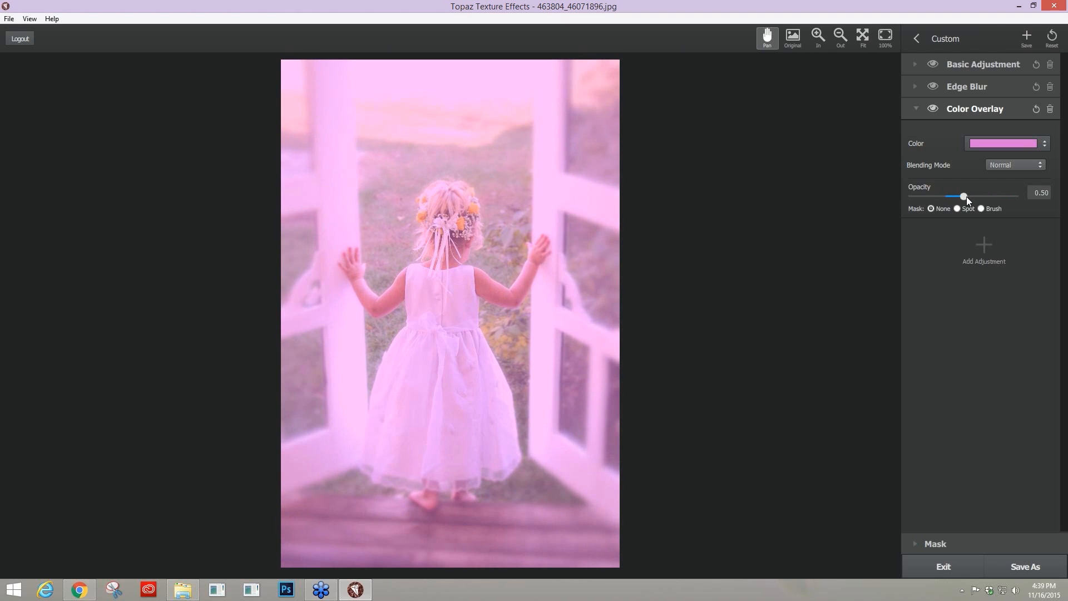
# Step: Set the pink overlay's blending mode to Soft Light with 0.40 opacity, and toggle its visibility to compare the photo
pyautogui.click(1020, 164)
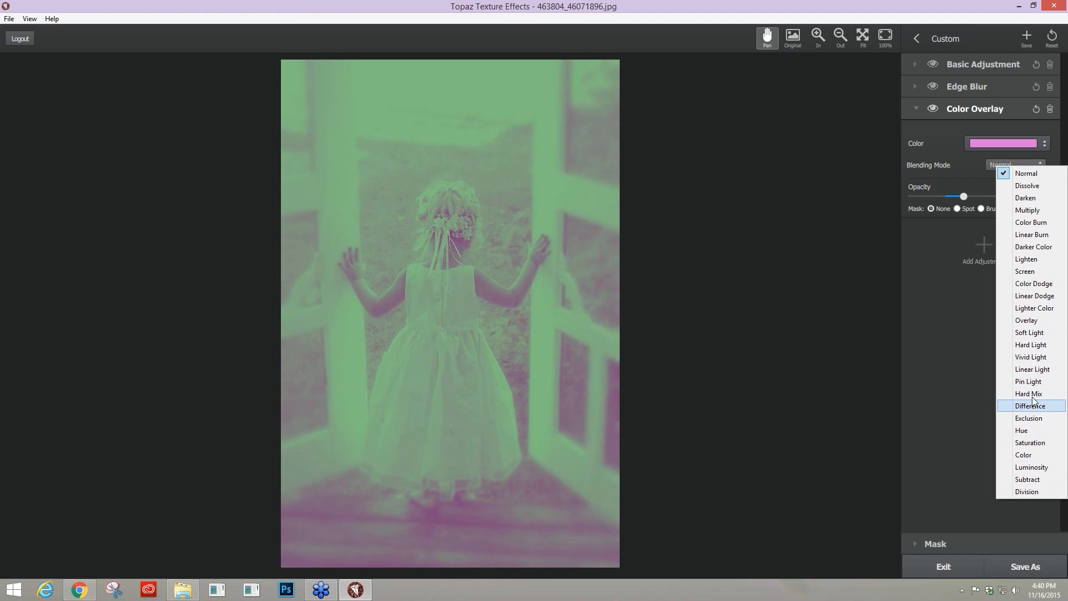
pyautogui.click(1032, 332)
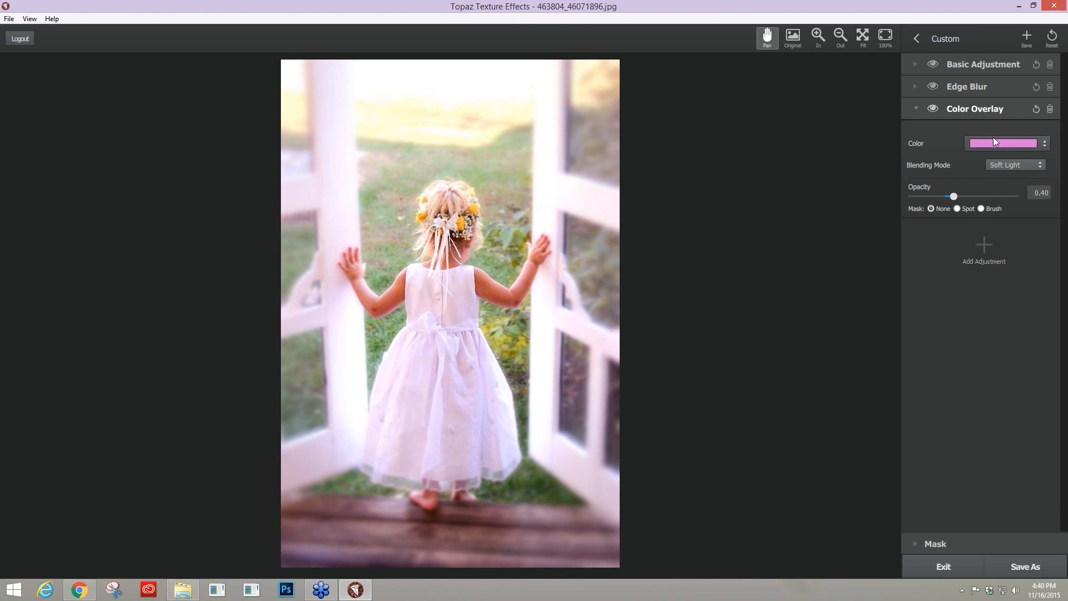
pyautogui.click(933, 110)
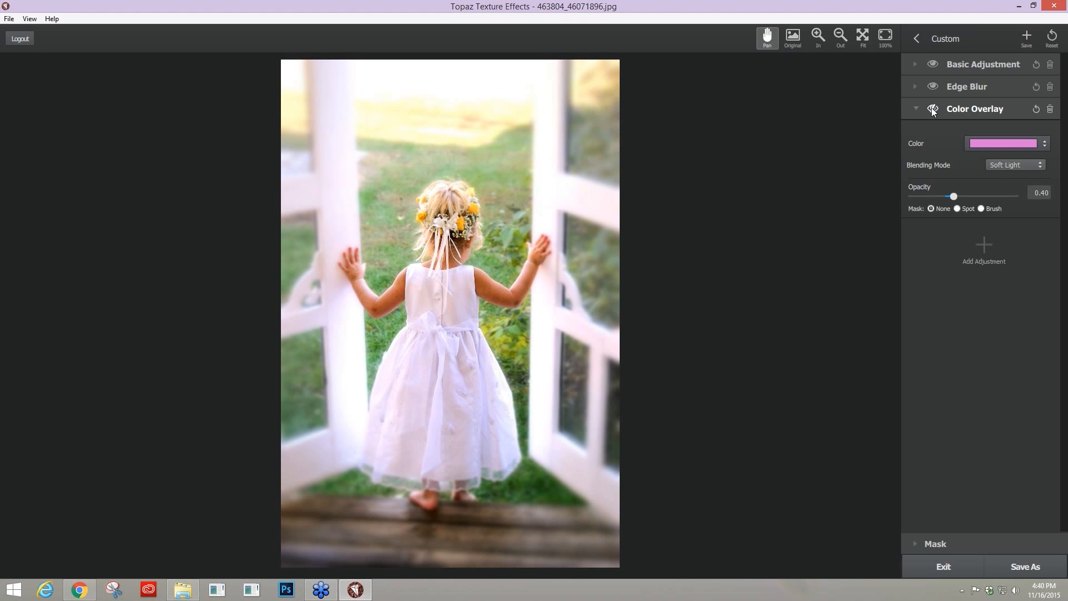
pyautogui.click(934, 110)
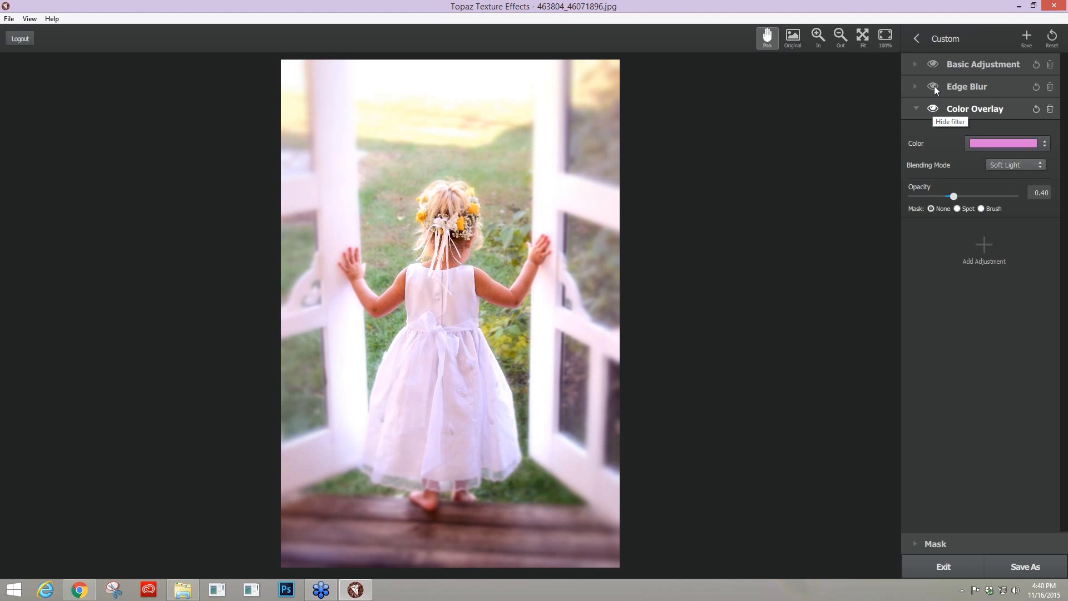
# Step: Delete the Color Overlay adjustment and add a Double Exposure adjustment in its place
pyautogui.click(1049, 108)
pyautogui.click(985, 120)
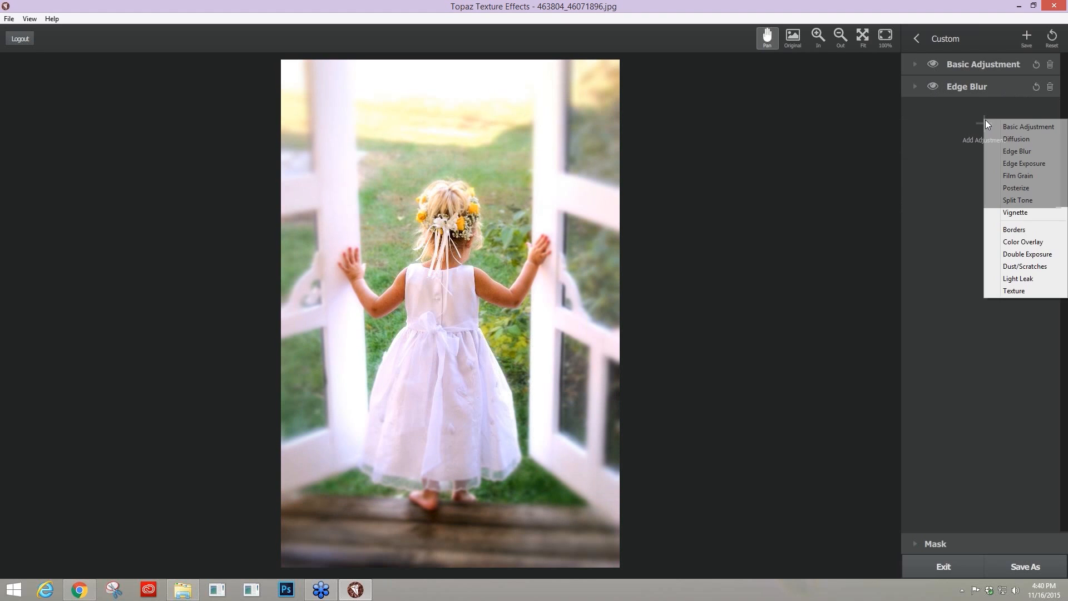
pyautogui.click(1021, 254)
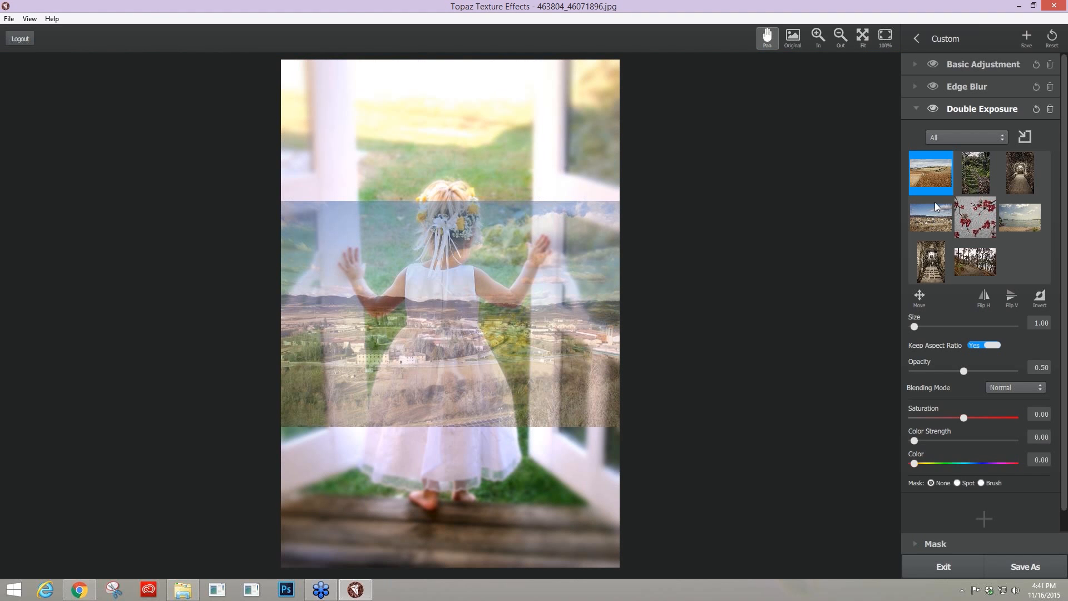
# Step: Choose the hillside town landscape as the exposure image, enlarge it to a size of 1.91, and shift it slightly upward
pyautogui.click(929, 208)
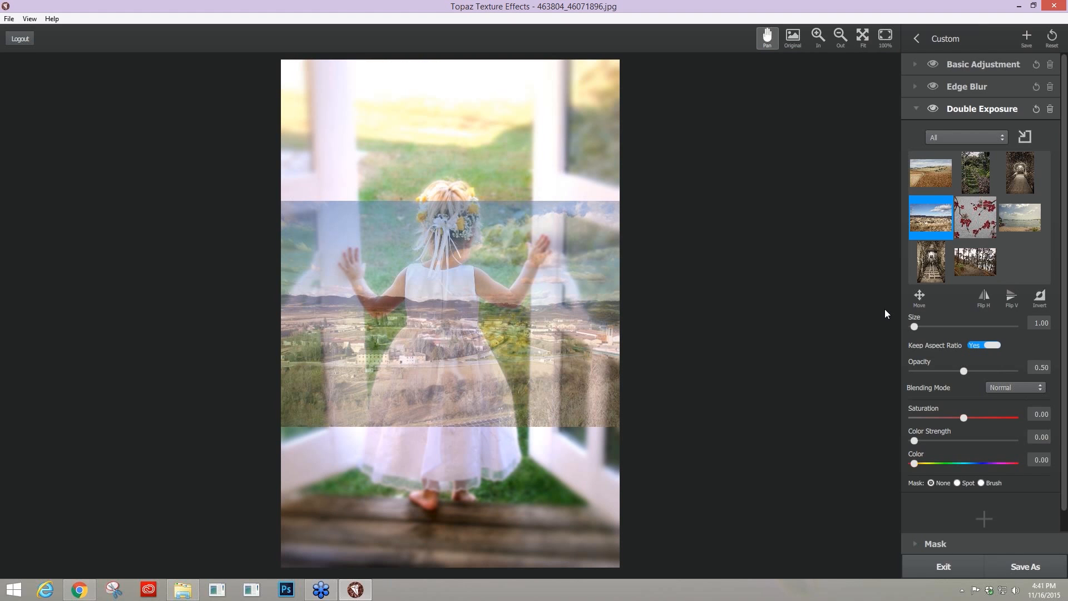
pyautogui.moveTo(915, 325); pyautogui.dragTo(1004, 326)
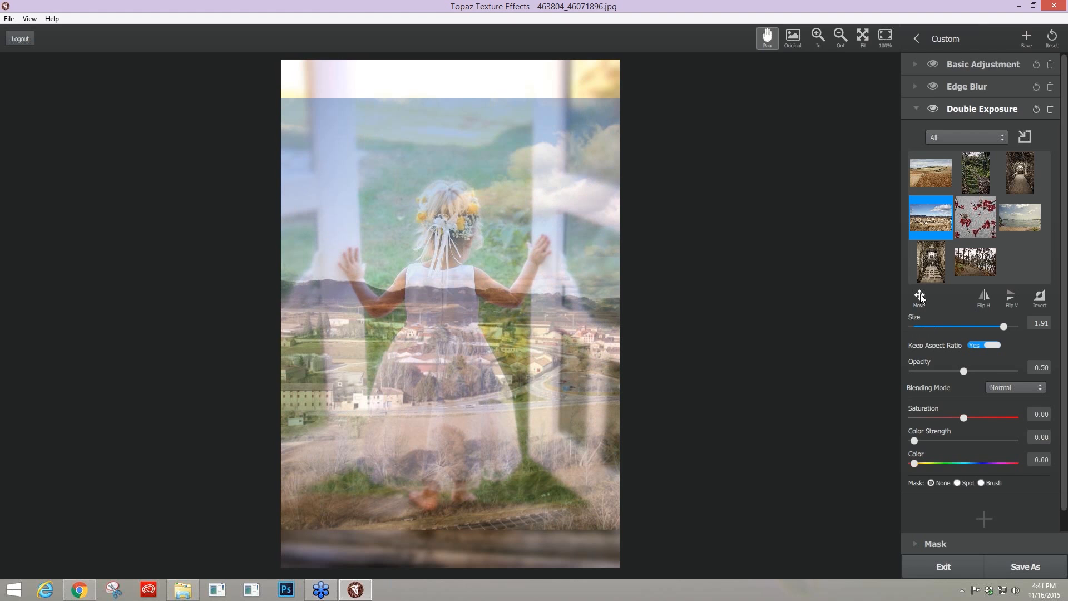
pyautogui.click(919, 296)
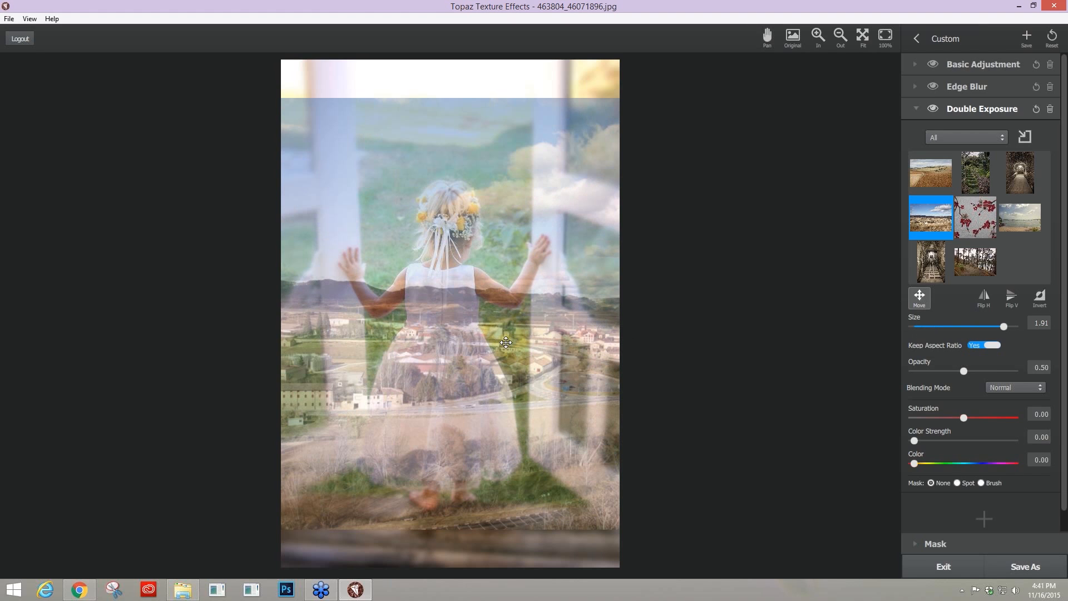
pyautogui.moveTo(506, 338)
pyautogui.mouseDown()
pyautogui.moveTo(511, 305)
pyautogui.moveTo(507, 339)
pyautogui.mouseUp()
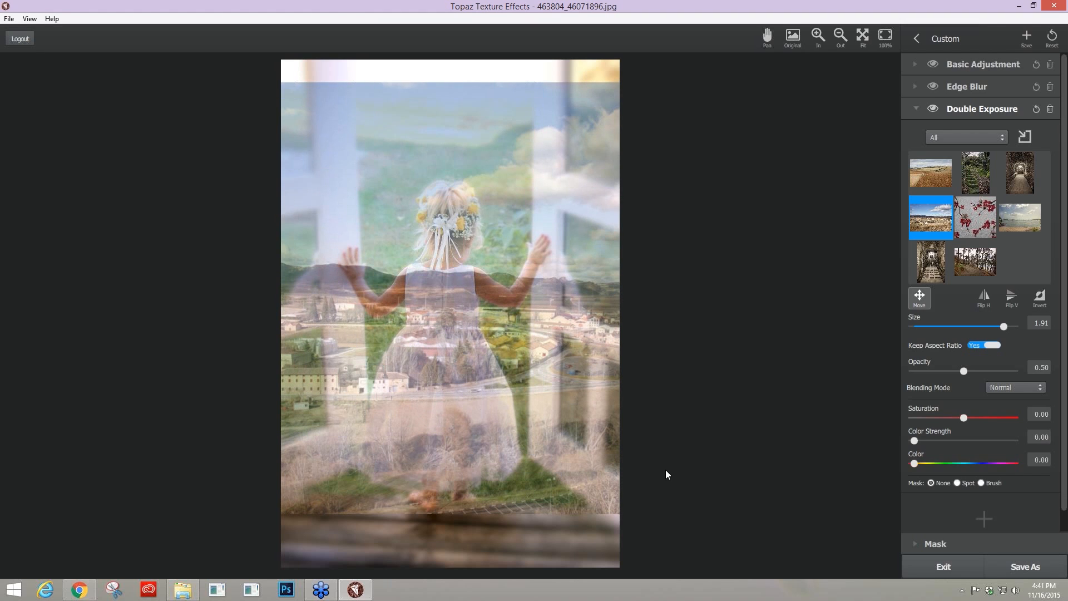
# Step: Preview the blending modes, raise the double exposure's opacity to 1.00, and set its blending mode to Hard Light
pyautogui.click(1013, 388)
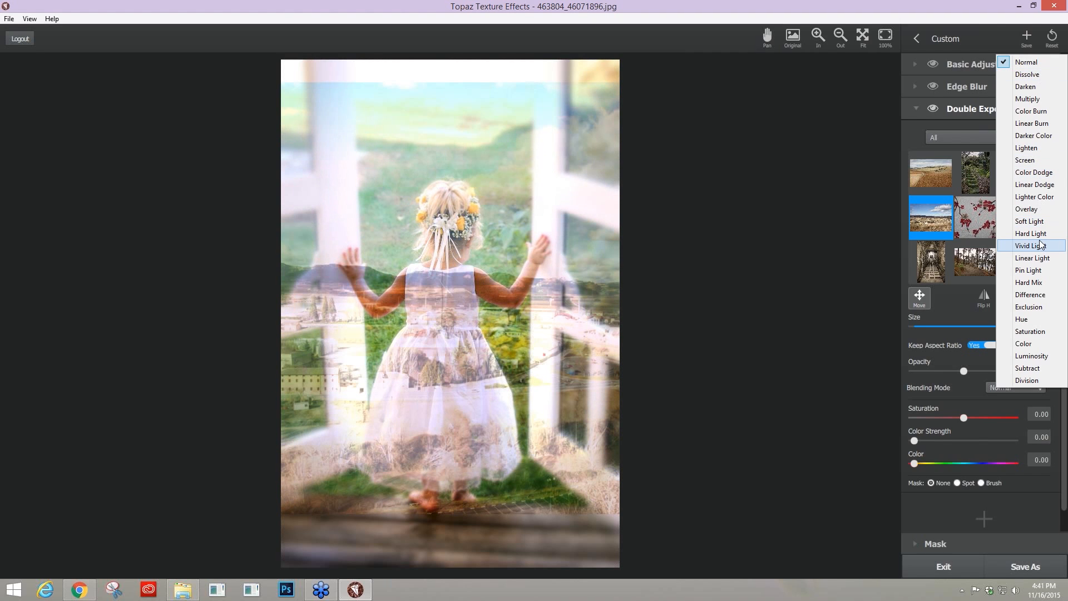
pyautogui.click(964, 371)
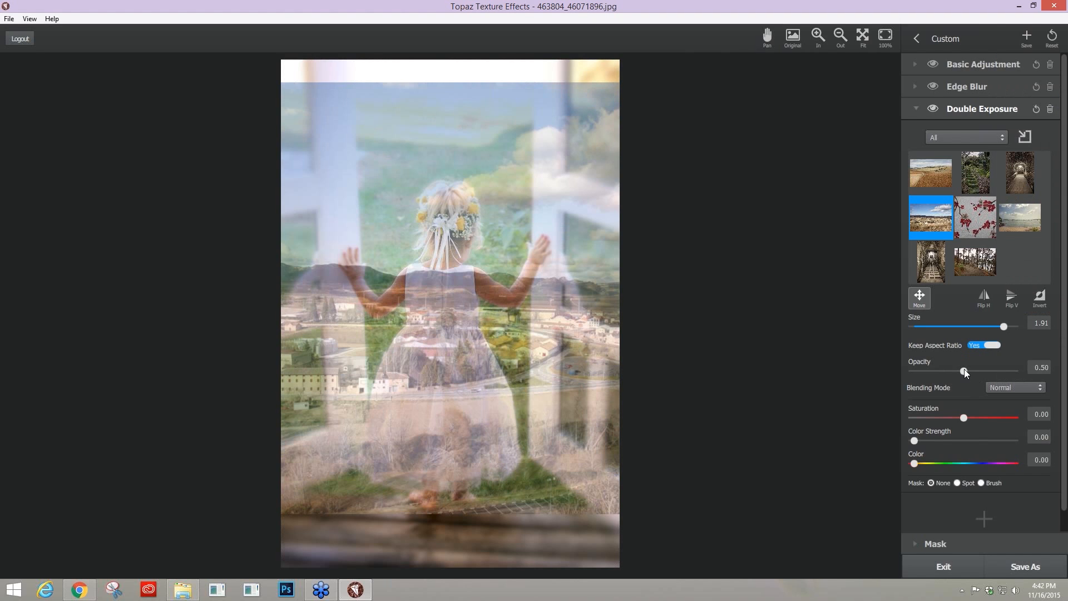
pyautogui.moveTo(994, 370); pyautogui.dragTo(1019, 371)
pyautogui.click(997, 389)
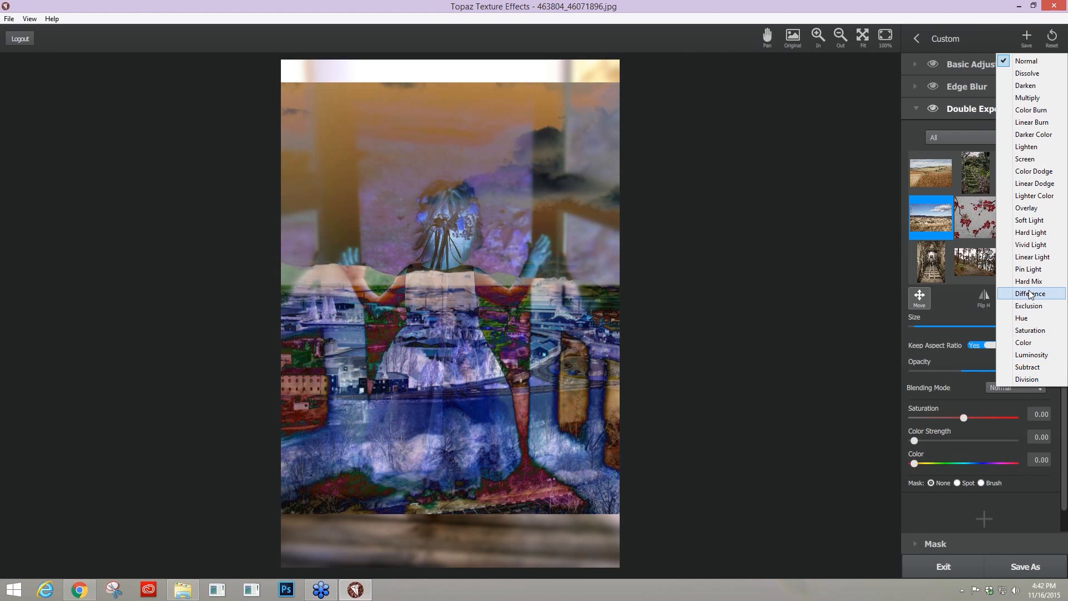
pyautogui.click(1031, 232)
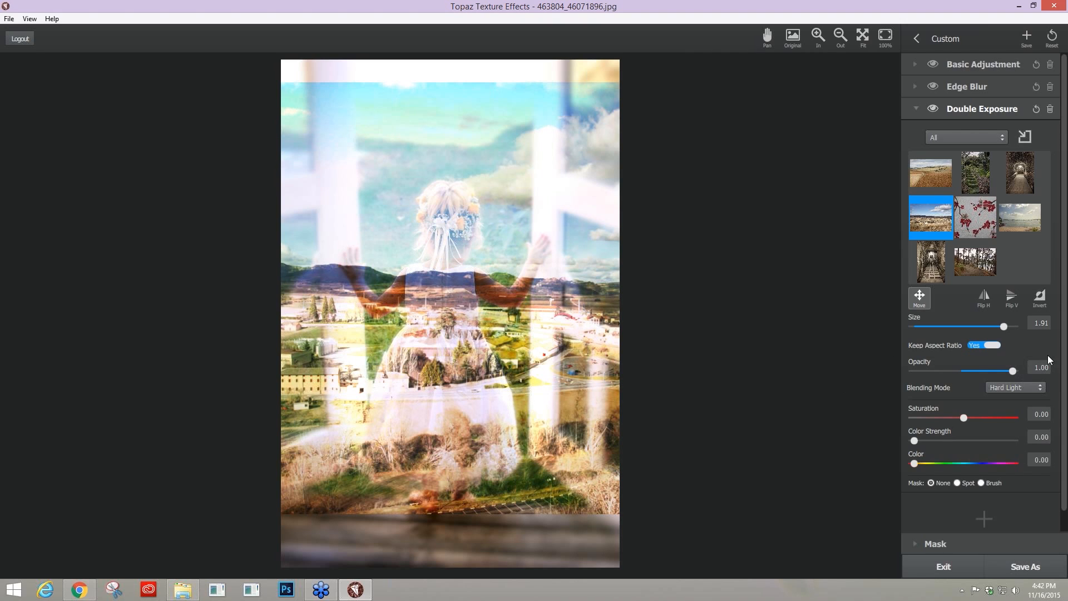
# Step: Apply a Spot mask to the double exposure and turn off its inversion to limit the landscape to the spot
pyautogui.scroll(-1, 1063, 356)
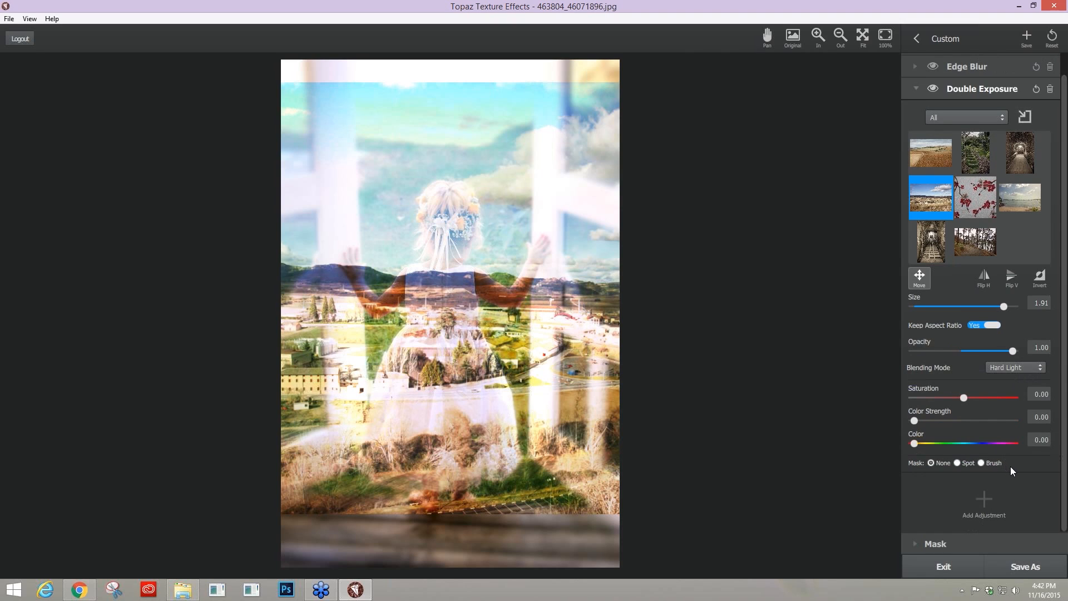
pyautogui.click(956, 462)
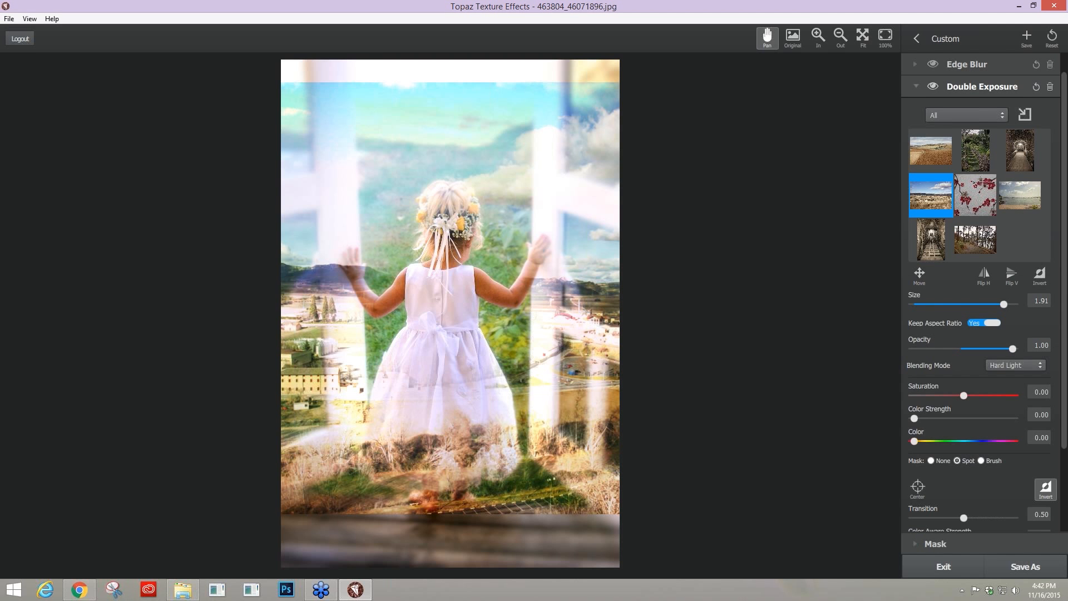
pyautogui.scroll(-3, 1063, 272)
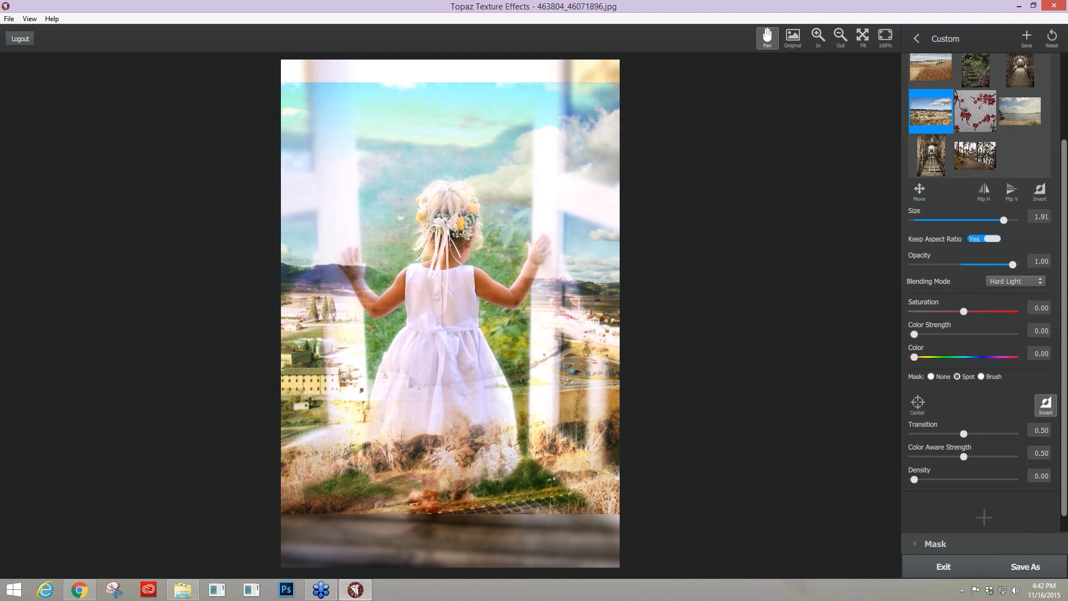
pyautogui.scroll(-1, 1040, 389)
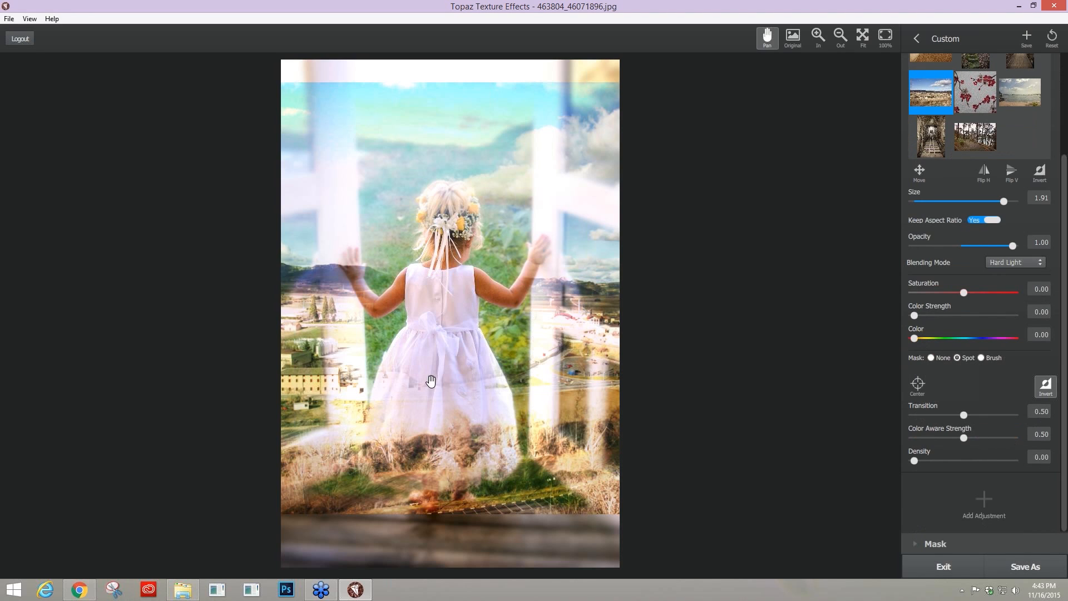
pyautogui.click(1045, 384)
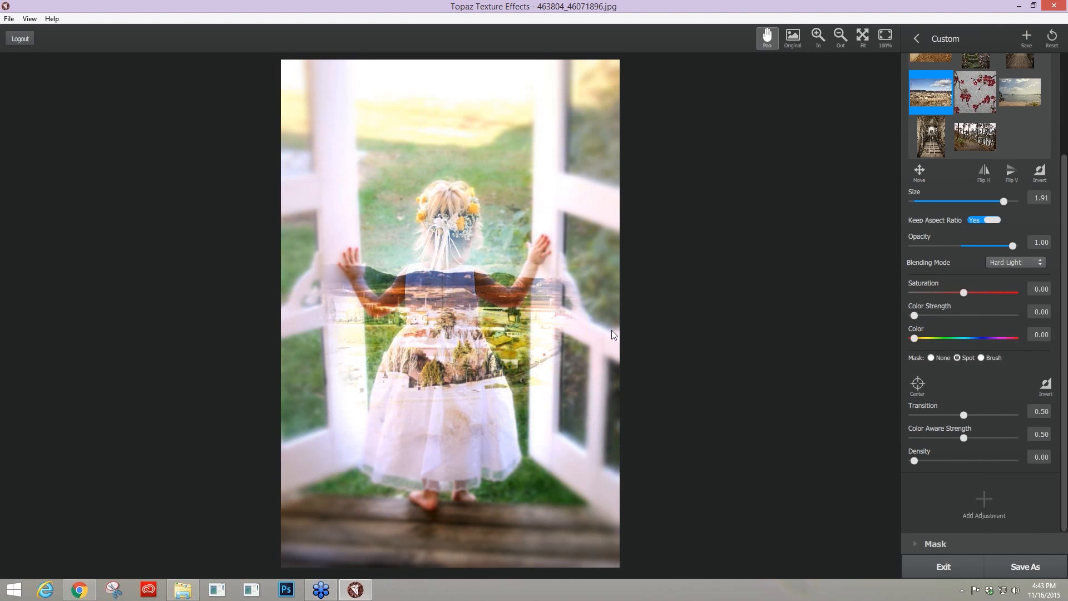
# Step: Center the spot mask on the girl's dress and narrow it around the dress
pyautogui.click(918, 386)
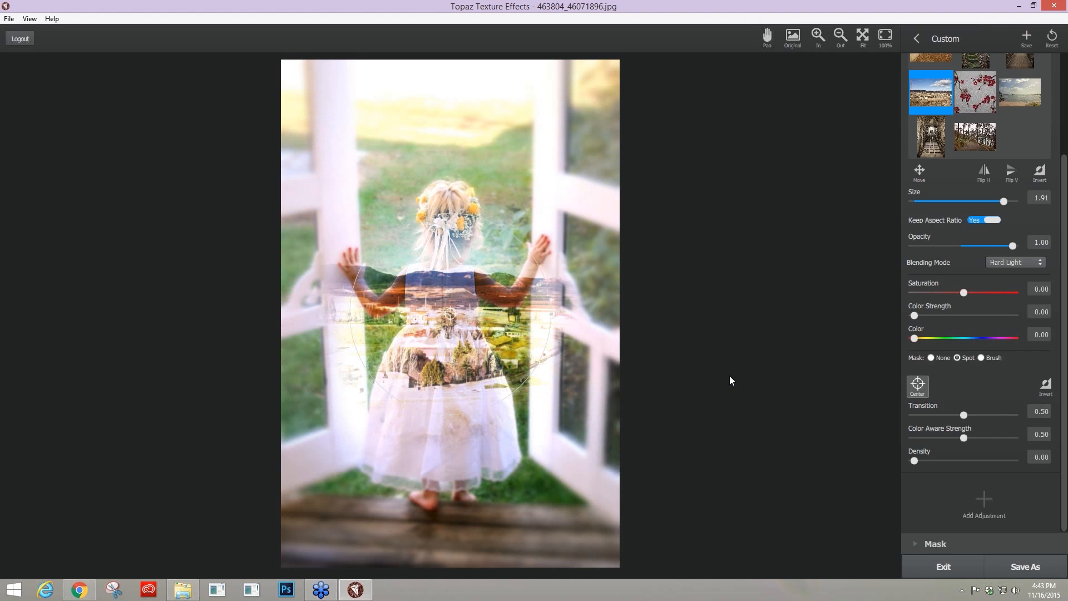
pyautogui.moveTo(495, 374); pyautogui.dragTo(490, 435)
pyautogui.moveTo(545, 376); pyautogui.dragTo(449, 360)
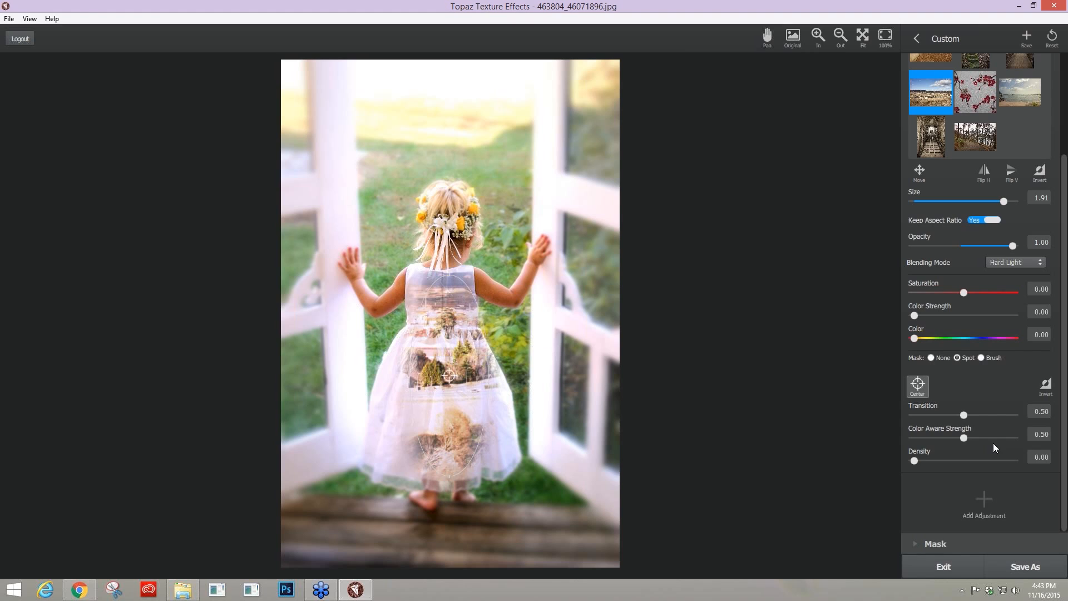
# Step: Try a spot mask Transition of 0.78, and raise both Transition and Color Aware Strength to 1.00
pyautogui.click(992, 415)
pyautogui.moveTo(982, 412); pyautogui.dragTo(914, 404)
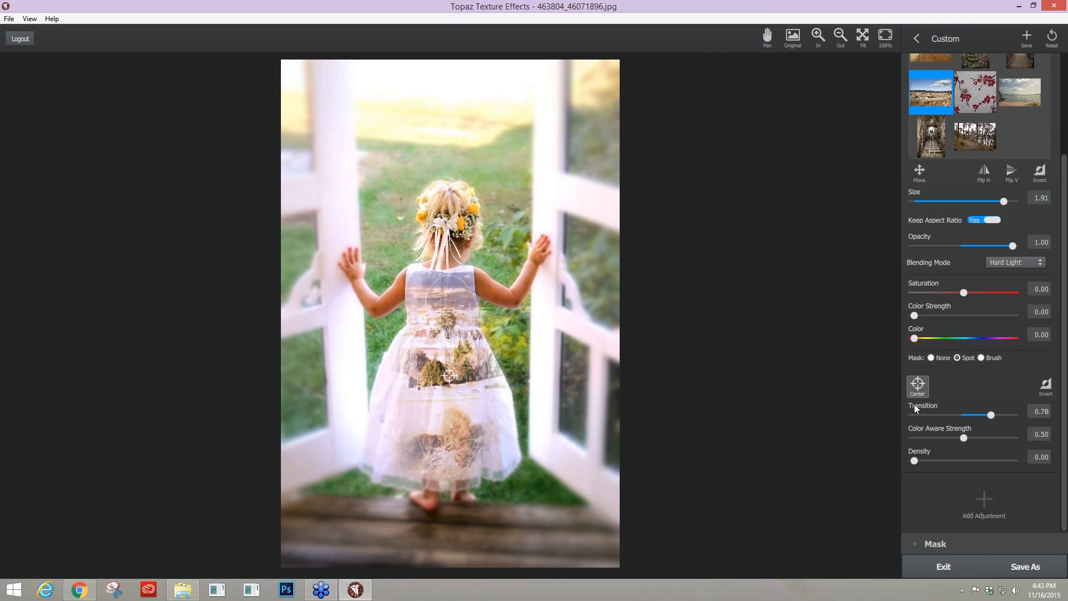
pyautogui.moveTo(933, 406); pyautogui.dragTo(1047, 434)
# Step: Recenter the spot on the dress, widen it, and reset Transition and Color Aware Strength to 0.50
pyautogui.moveTo(449, 376); pyautogui.dragTo(408, 352)
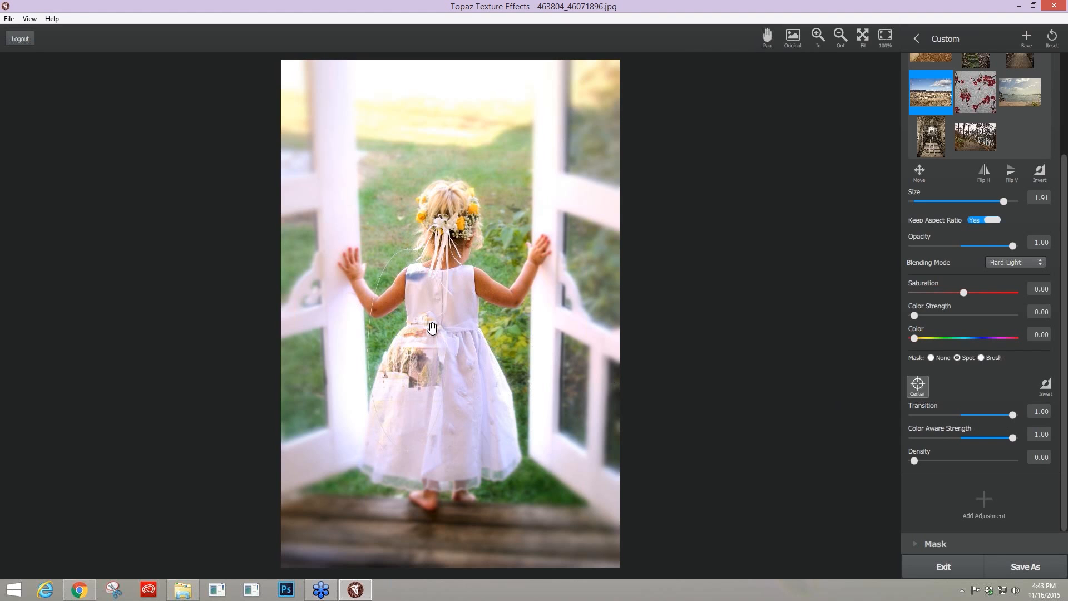
pyautogui.moveTo(426, 369); pyautogui.dragTo(436, 378)
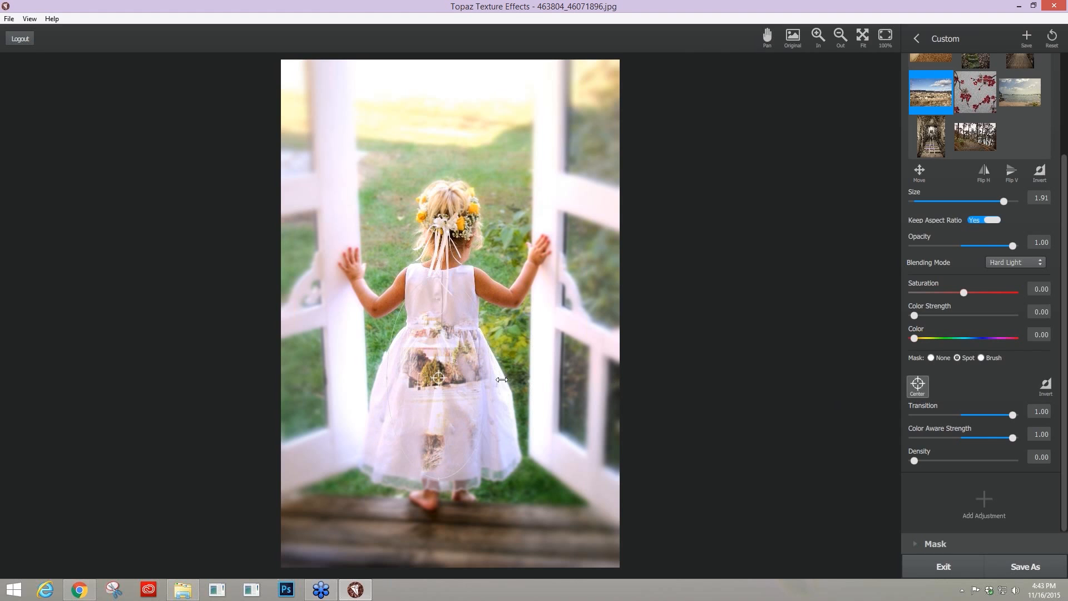
pyautogui.moveTo(545, 381); pyautogui.dragTo(569, 379)
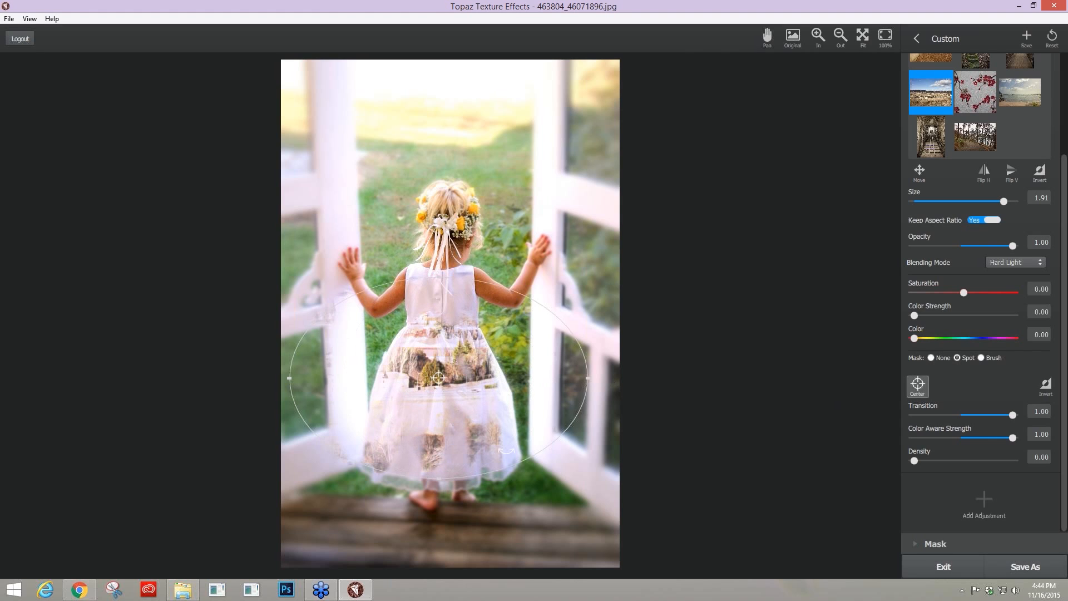
pyautogui.doubleClick(927, 406)
pyautogui.doubleClick(937, 426)
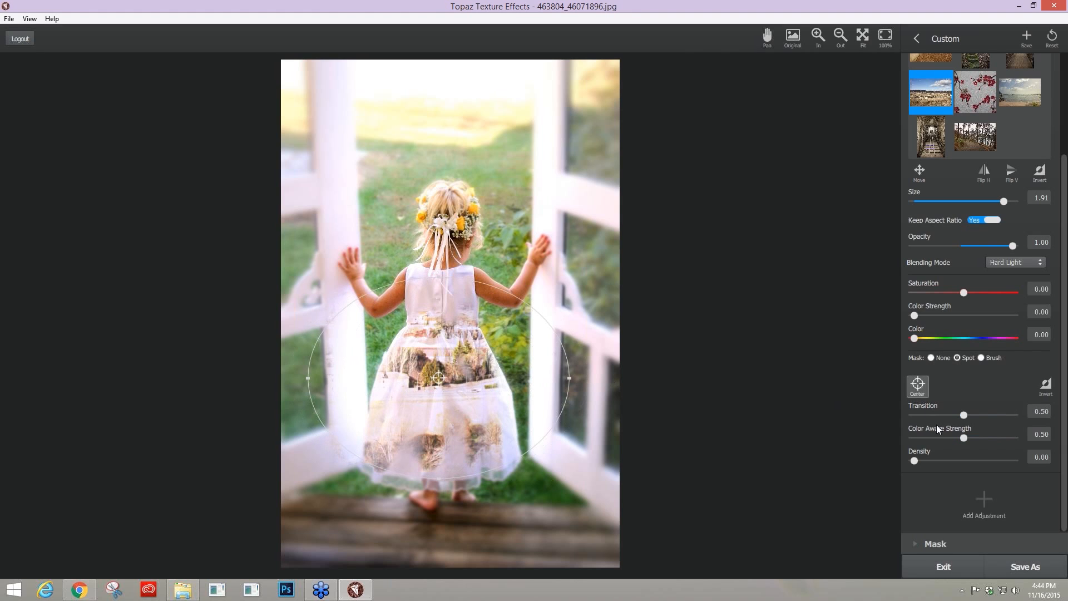
# Step: Reshape the spot mask into a tall, narrow ellipse and move it down over the girl's dress
pyautogui.moveTo(439, 479); pyautogui.dragTo(439, 531)
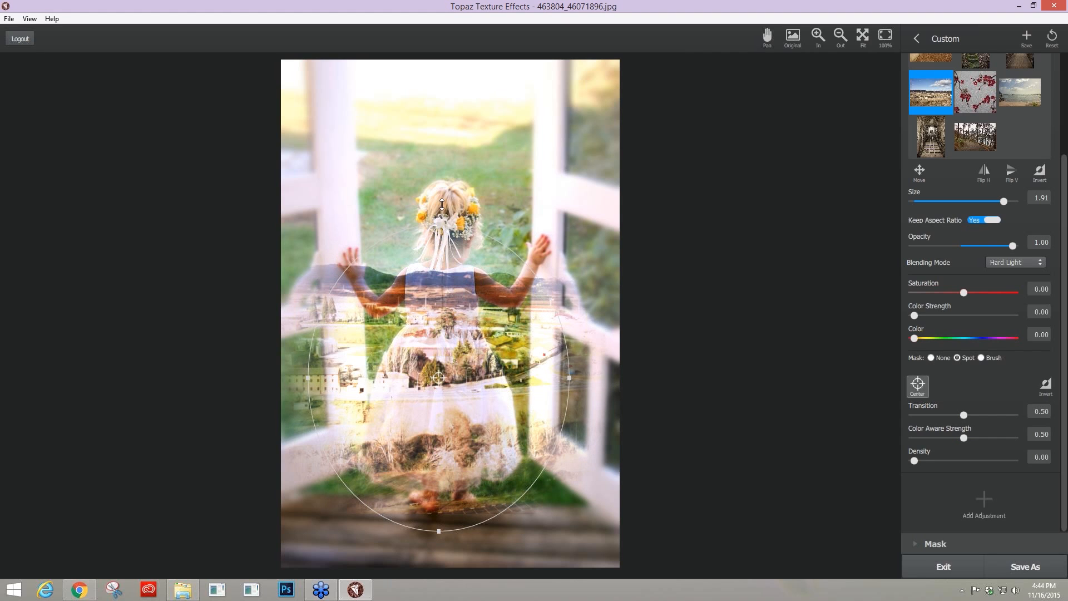
pyautogui.moveTo(443, 205); pyautogui.dragTo(443, 196)
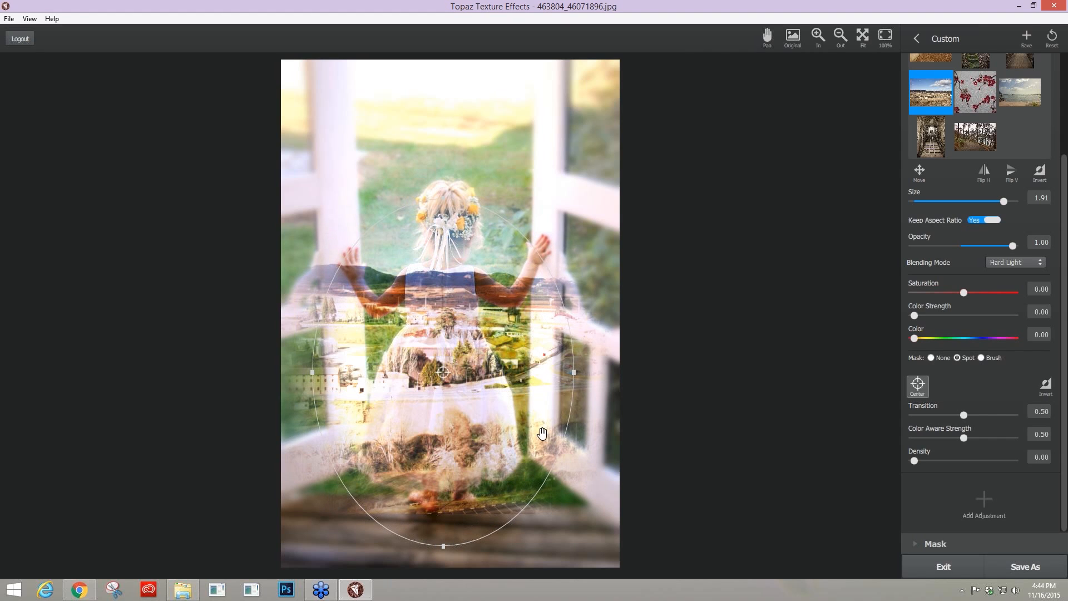
pyautogui.moveTo(328, 371); pyautogui.dragTo(357, 372)
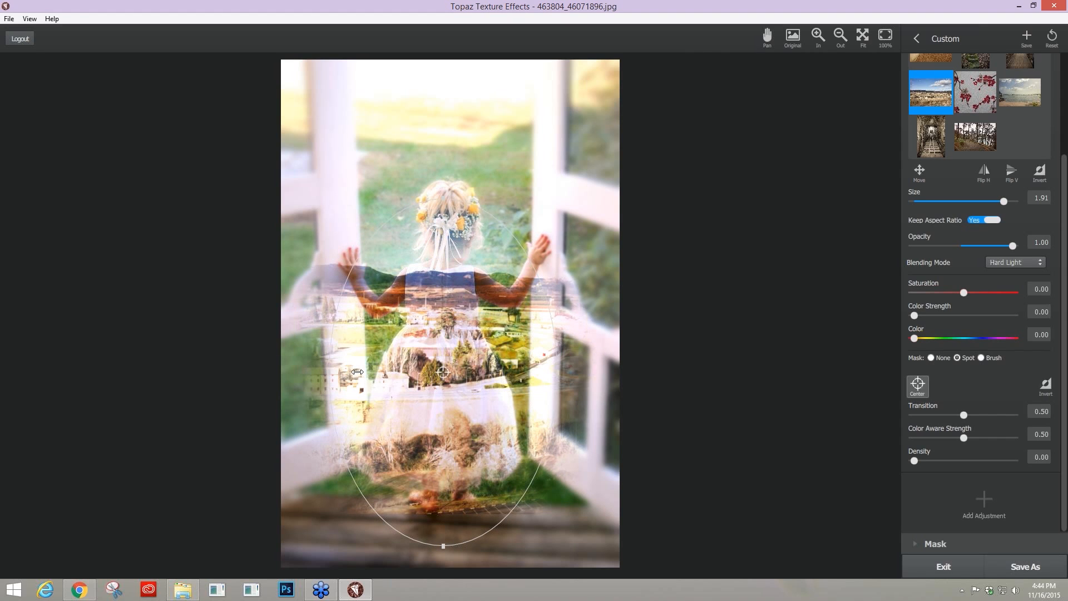
pyautogui.moveTo(357, 371); pyautogui.dragTo(359, 371)
pyautogui.moveTo(476, 366); pyautogui.dragTo(474, 404)
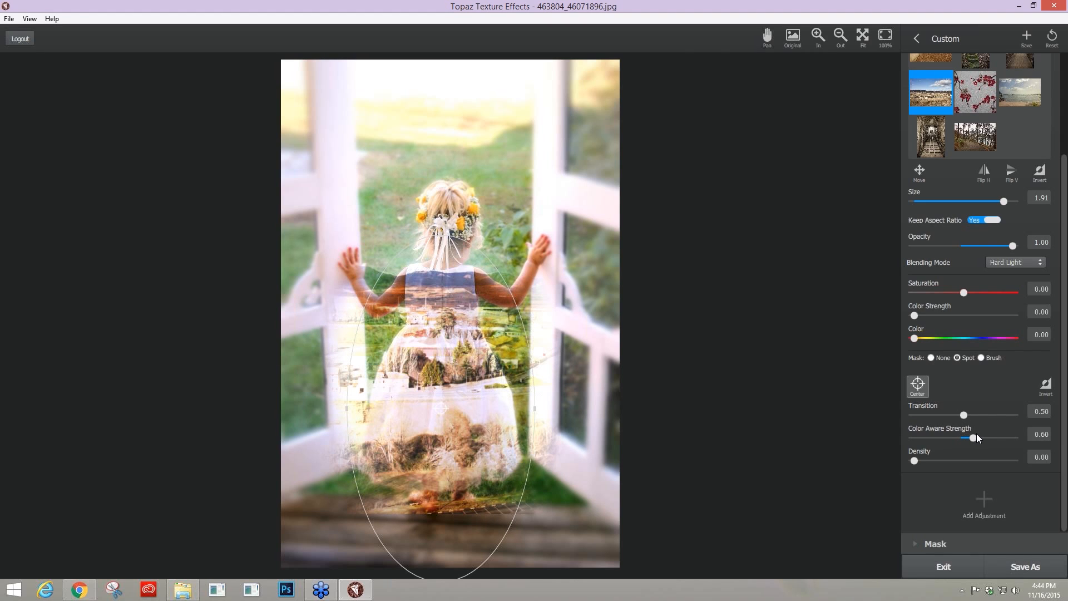
# Step: Set Color Aware Strength to 0.97, and try a Density of 0.35 before resetting it to 0.00
pyautogui.moveTo(977, 433); pyautogui.dragTo(1009, 430)
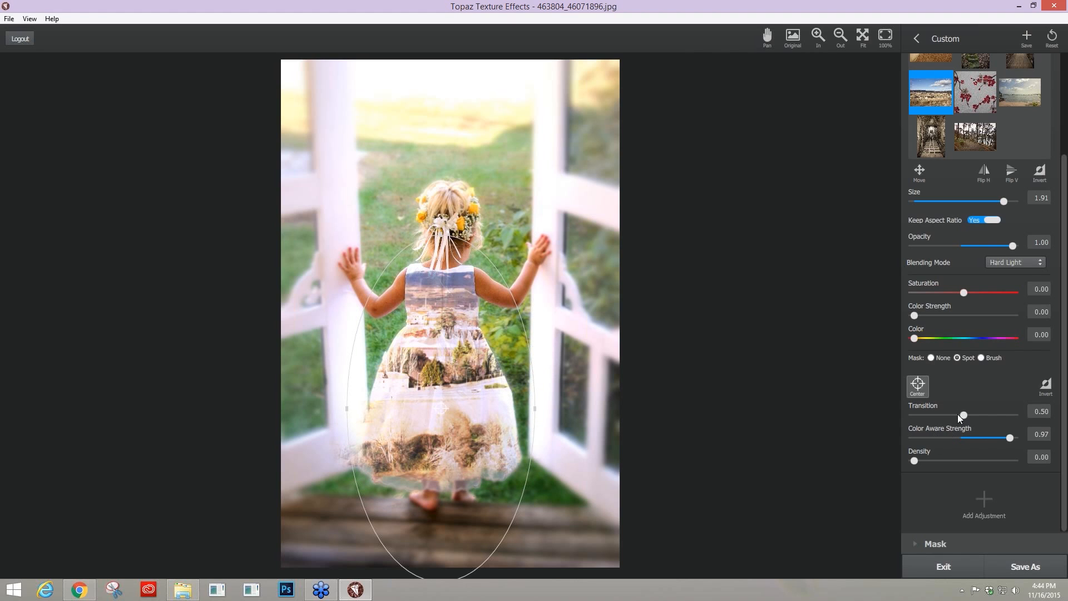
pyautogui.click(937, 460)
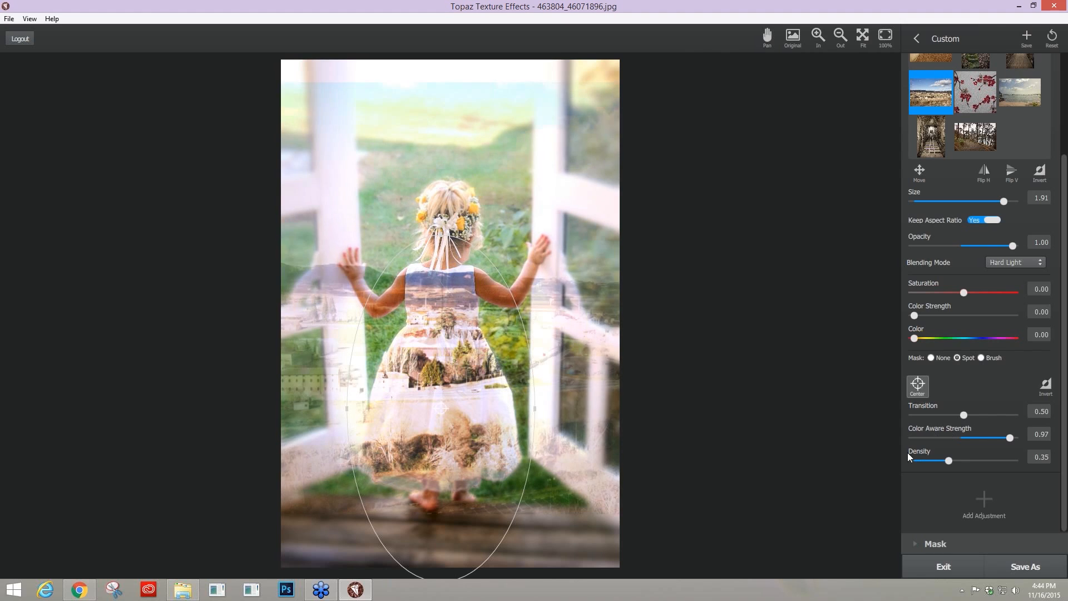
pyautogui.click(987, 459)
pyautogui.doubleClick(987, 459)
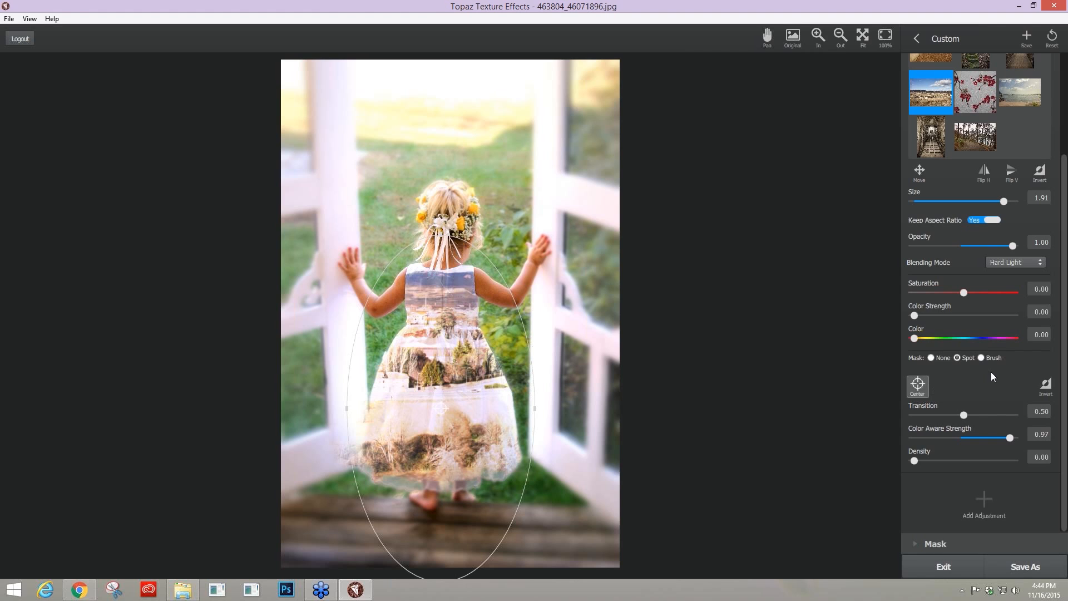
# Step: Switch the double exposure's mask to Brush and invert it to black to hide the landscape
pyautogui.click(981, 358)
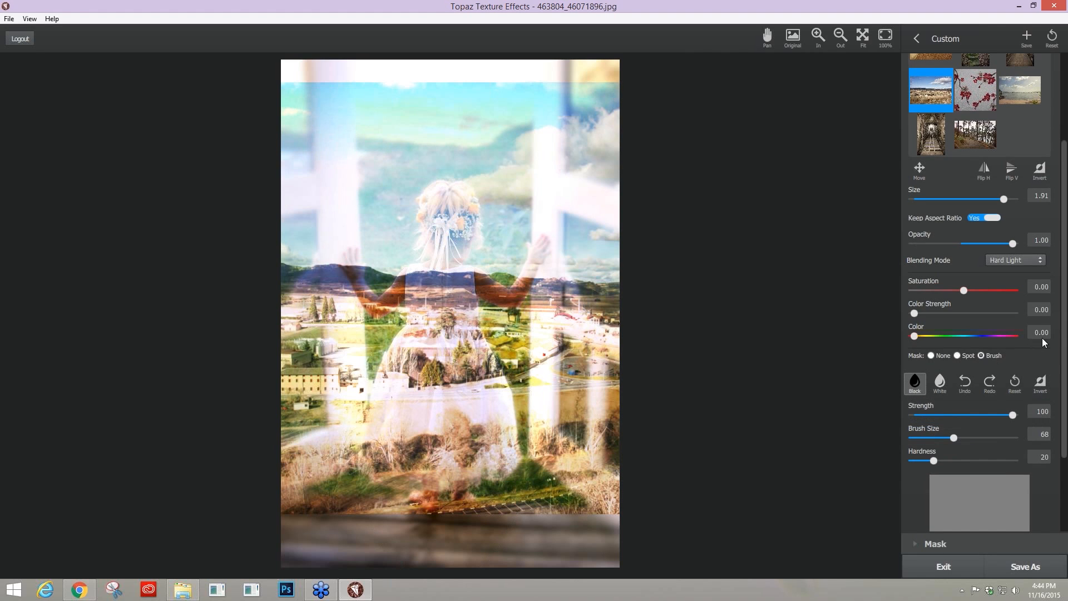
pyautogui.moveTo(1064, 336); pyautogui.dragTo(1067, 342)
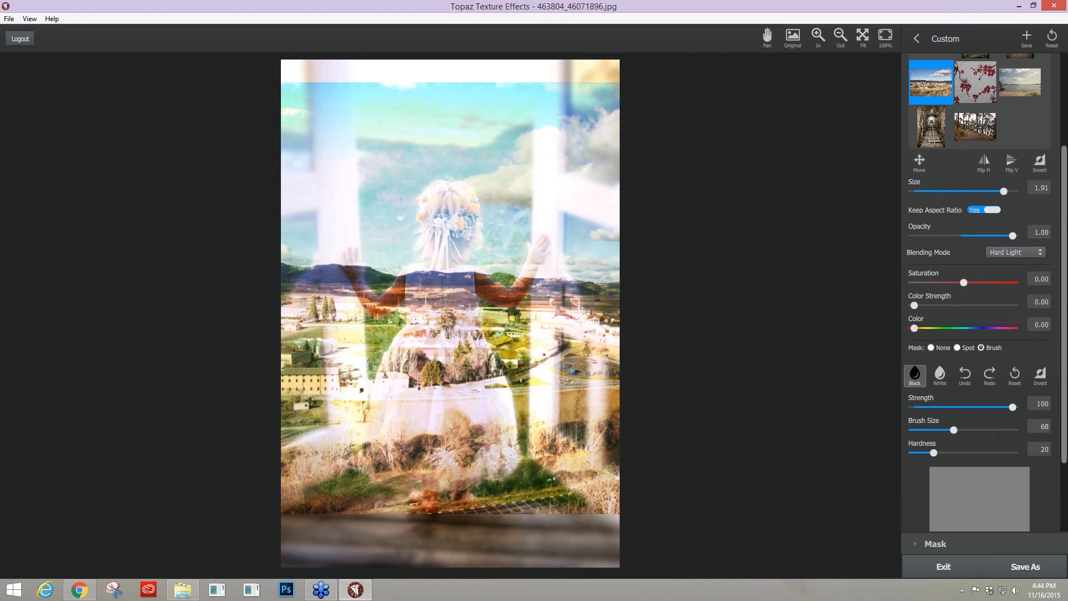
pyautogui.scroll(-3, 1047, 415)
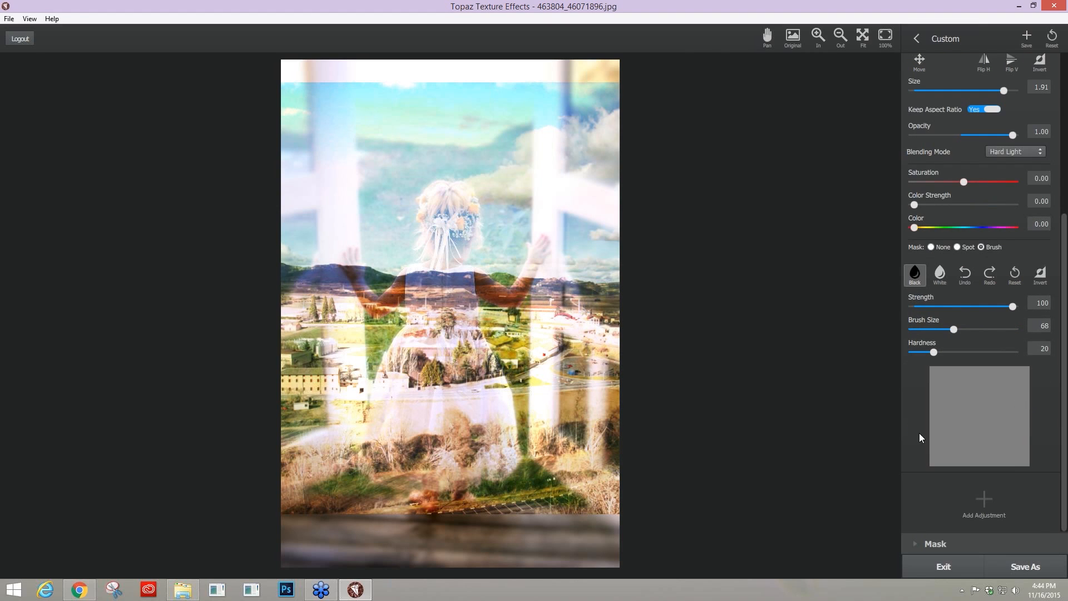
pyautogui.click(1040, 274)
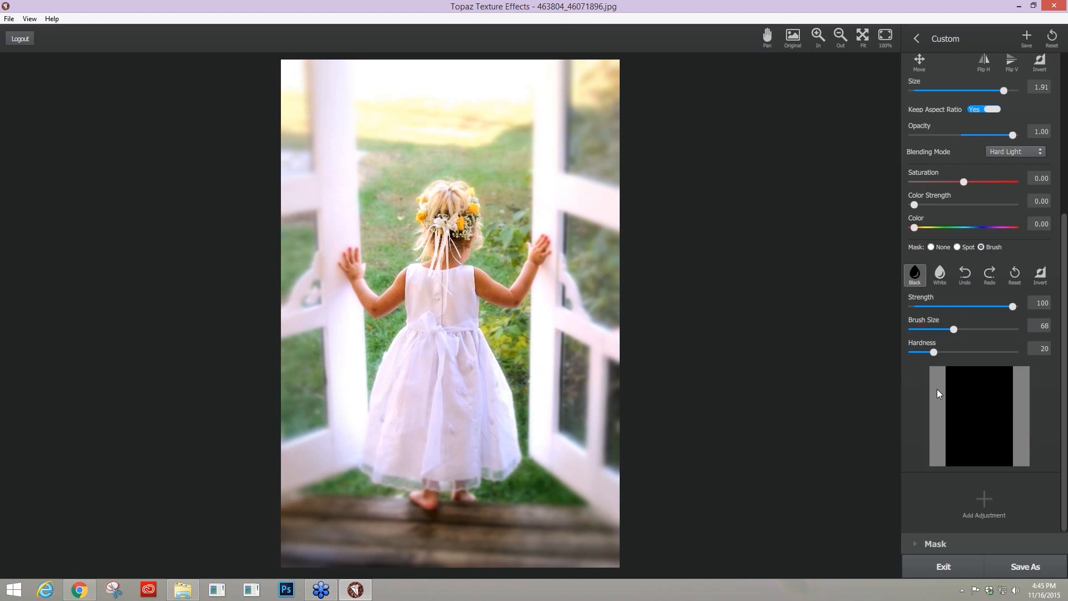
# Step: Paint the landscape onto the girl's dress with a white brush at strength 50, size 74 and hardness 13
pyautogui.click(941, 271)
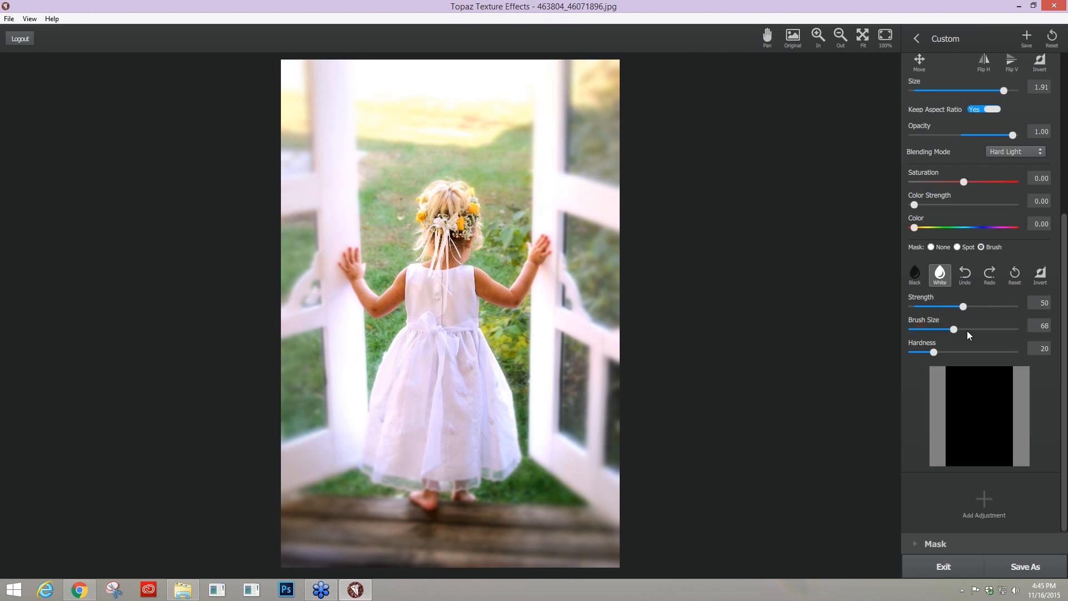
pyautogui.moveTo(961, 331); pyautogui.dragTo(974, 329)
pyautogui.moveTo(970, 329); pyautogui.dragTo(928, 352)
pyautogui.moveTo(410, 432)
pyautogui.mouseDown()
pyautogui.moveTo(417, 341)
pyautogui.moveTo(470, 434)
pyautogui.moveTo(431, 301)
pyautogui.moveTo(445, 292)
pyautogui.moveTo(453, 356)
pyautogui.moveTo(425, 378)
pyautogui.moveTo(413, 415)
pyautogui.moveTo(469, 410)
pyautogui.moveTo(473, 392)
pyautogui.moveTo(436, 314)
pyautogui.moveTo(446, 292)
pyautogui.moveTo(453, 322)
pyautogui.moveTo(465, 320)
pyautogui.moveTo(415, 287)
pyautogui.moveTo(418, 380)
pyautogui.moveTo(396, 406)
pyautogui.moveTo(441, 475)
pyautogui.moveTo(495, 410)
pyautogui.moveTo(479, 442)
pyautogui.moveTo(414, 459)
pyautogui.moveTo(384, 451)
pyautogui.moveTo(398, 376)
pyautogui.moveTo(446, 462)
pyautogui.moveTo(462, 417)
pyautogui.moveTo(417, 384)
pyautogui.mouseUp()
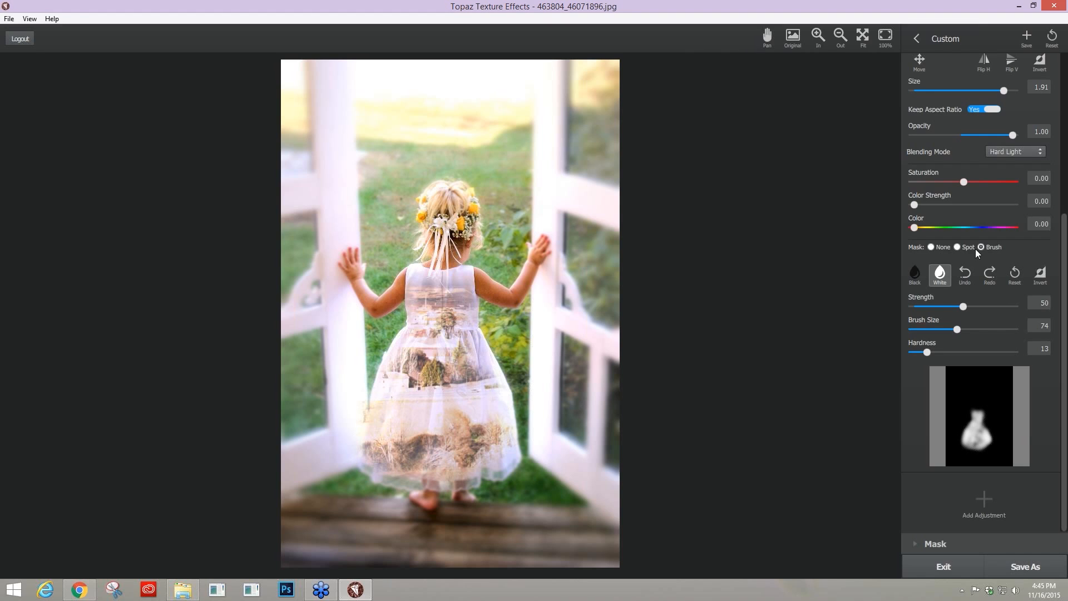
# Step: Remove the Double Exposure adjustment and add a Dust/Scratches adjustment
pyautogui.moveTo(1066, 269); pyautogui.dragTo(1067, 267)
pyautogui.scroll(4, 949, 207)
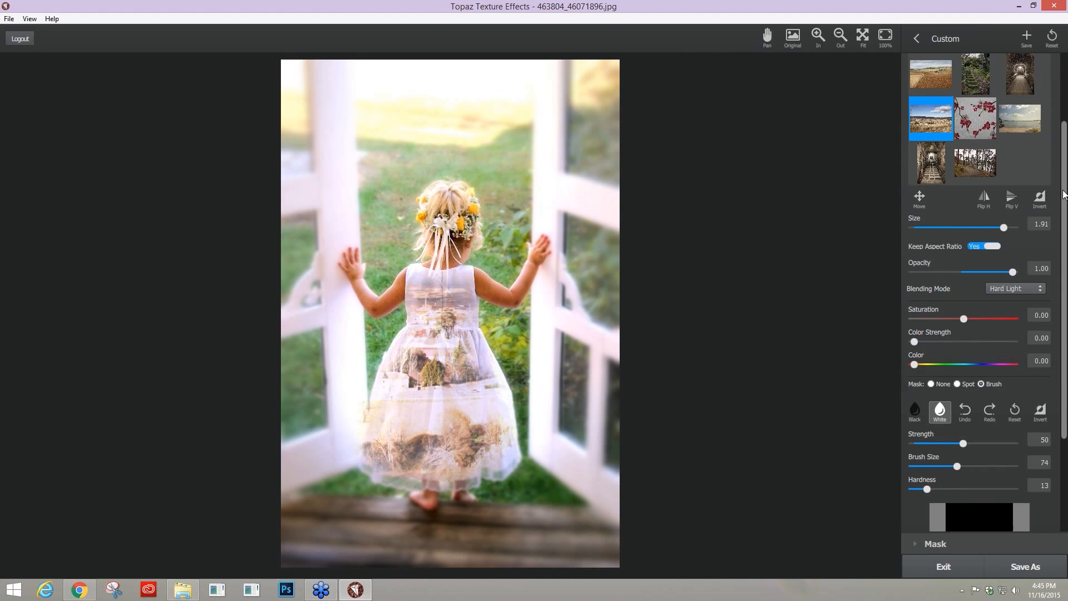
pyautogui.scroll(1, 1050, 154)
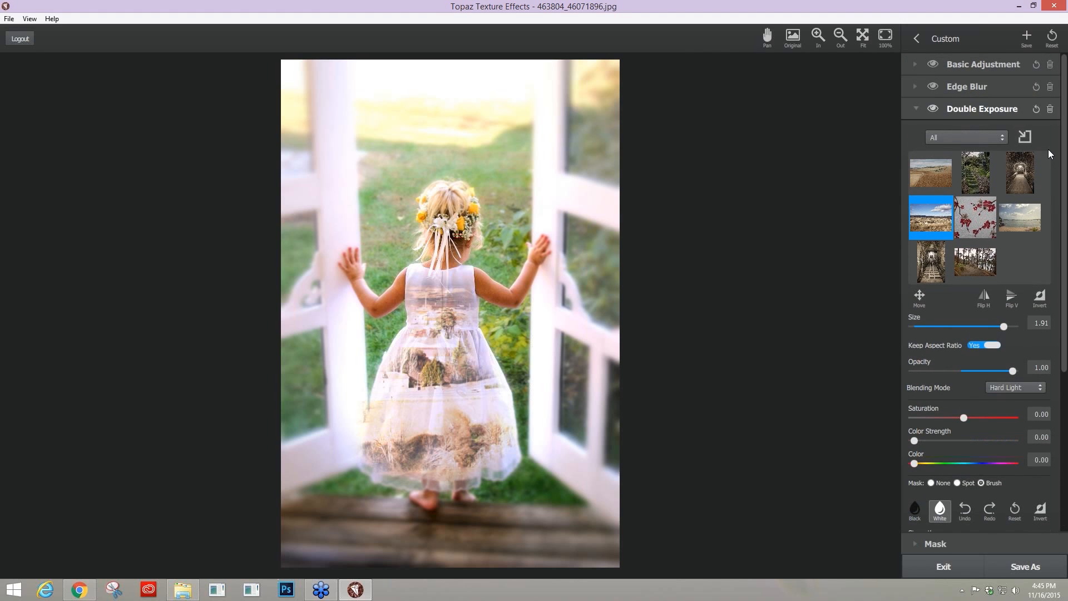
pyautogui.click(1050, 109)
pyautogui.click(985, 126)
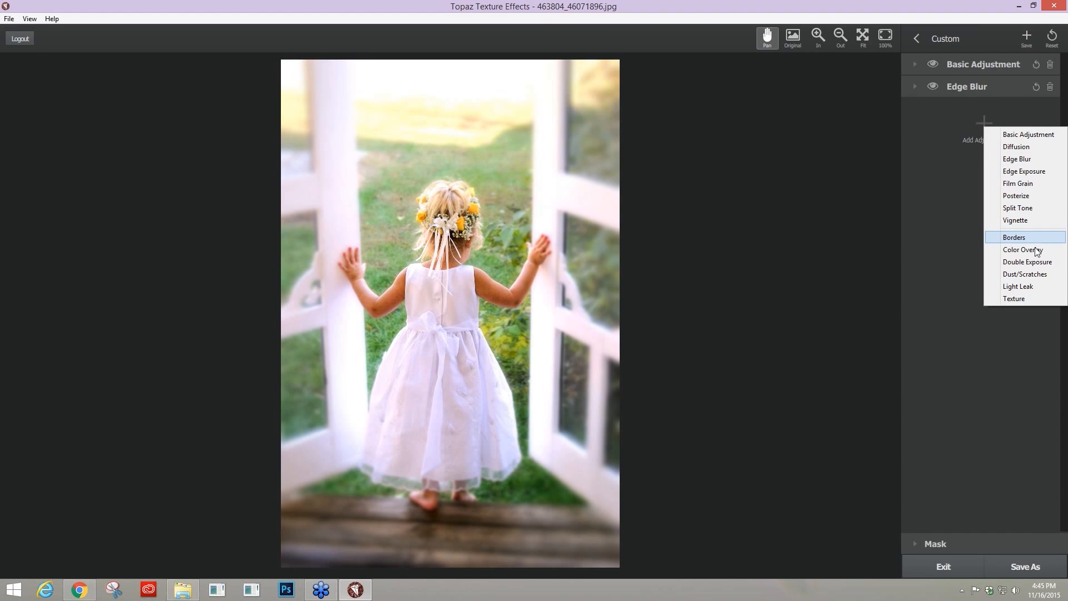
pyautogui.click(1023, 274)
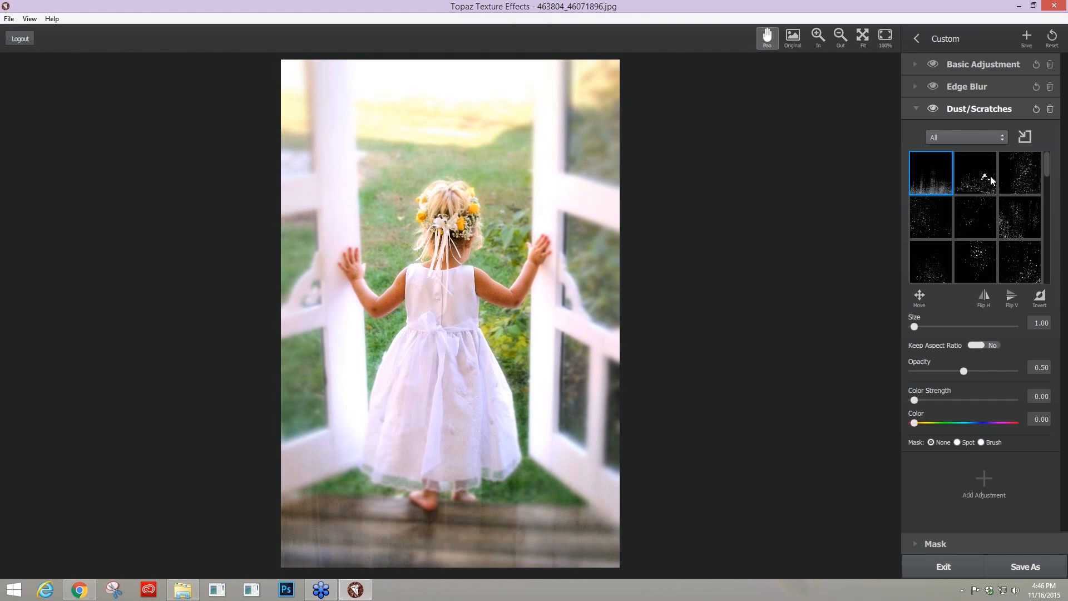
# Step: Limit the dust overlays to the Dirty category and raise the overlay's Opacity to 1.00
pyautogui.click(995, 136)
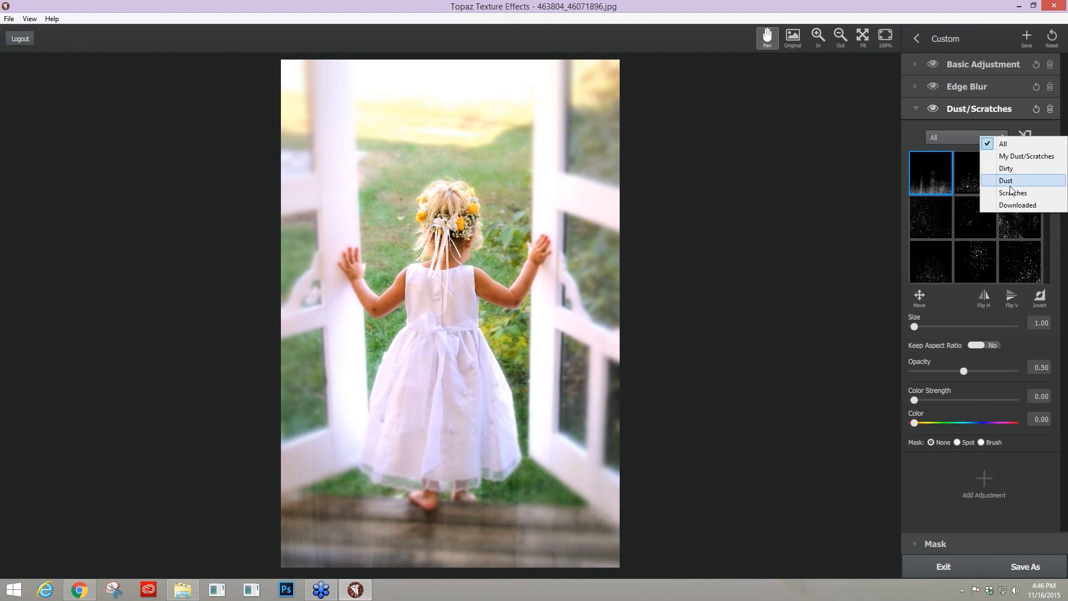
pyautogui.click(1010, 168)
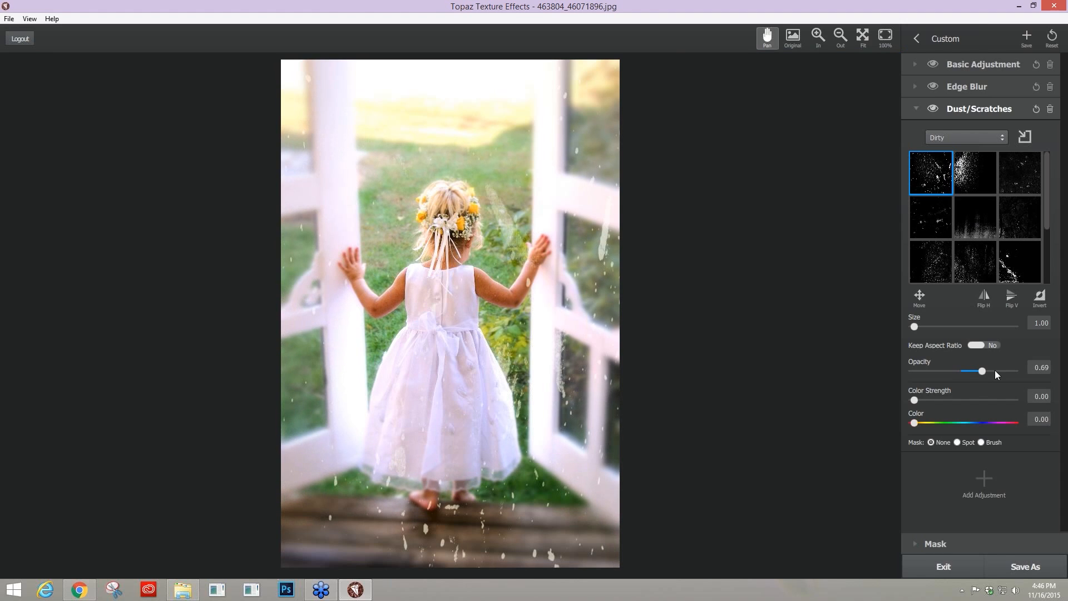
pyautogui.click(1013, 370)
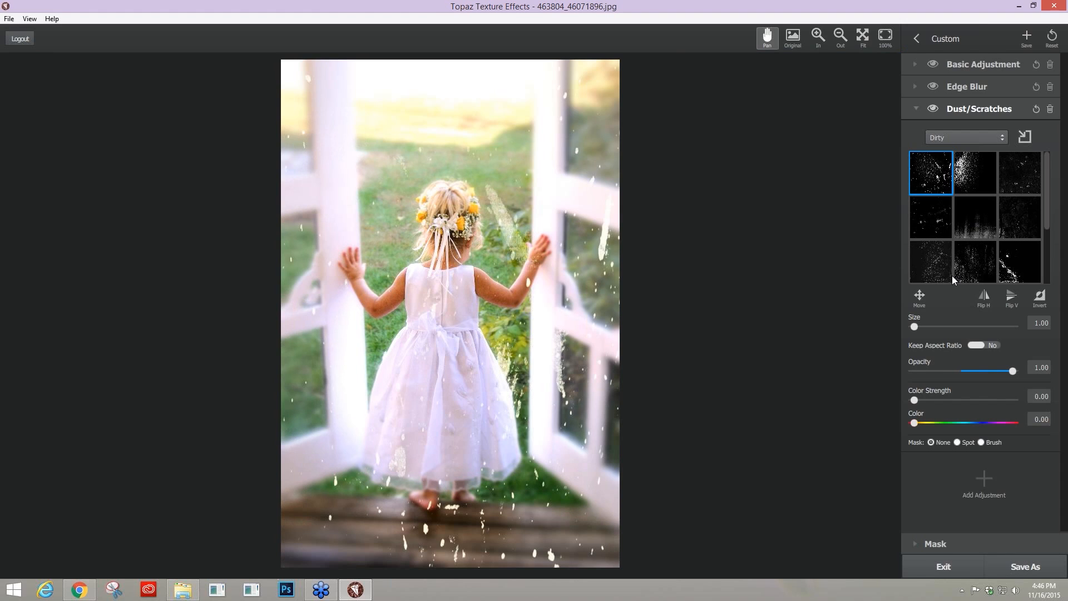
# Step: Apply the fine speckled overlay in the middle of the Dirty gallery's third row and enlarge its Size to 1.48
pyautogui.click(982, 260)
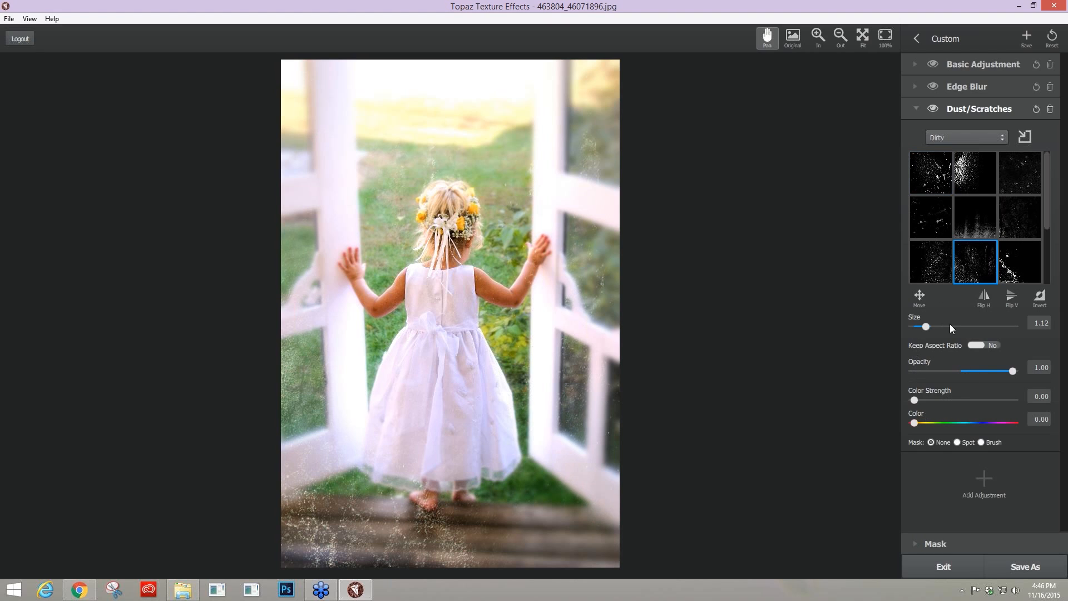
pyautogui.moveTo(926, 326); pyautogui.dragTo(971, 326)
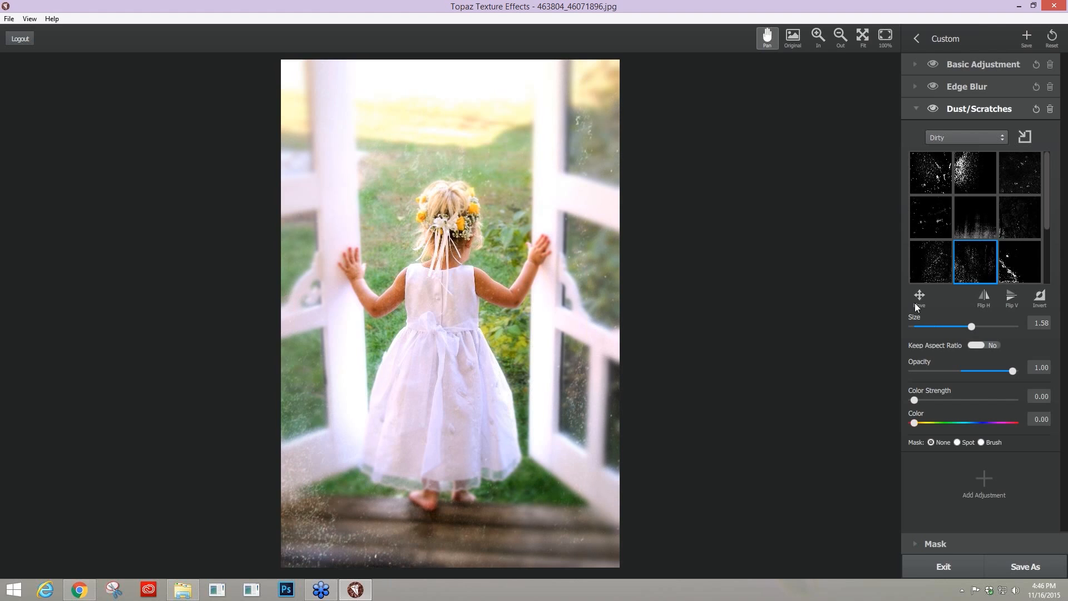
pyautogui.click(916, 327)
# Step: Try tinting the white dust overlay with different Color Strength and Color values, and return both to 0.00
pyautogui.click(1009, 398)
pyautogui.click(1016, 399)
pyautogui.click(953, 423)
pyautogui.click(964, 423)
pyautogui.click(916, 423)
pyautogui.click(936, 401)
pyautogui.moveTo(937, 401); pyautogui.dragTo(837, 396)
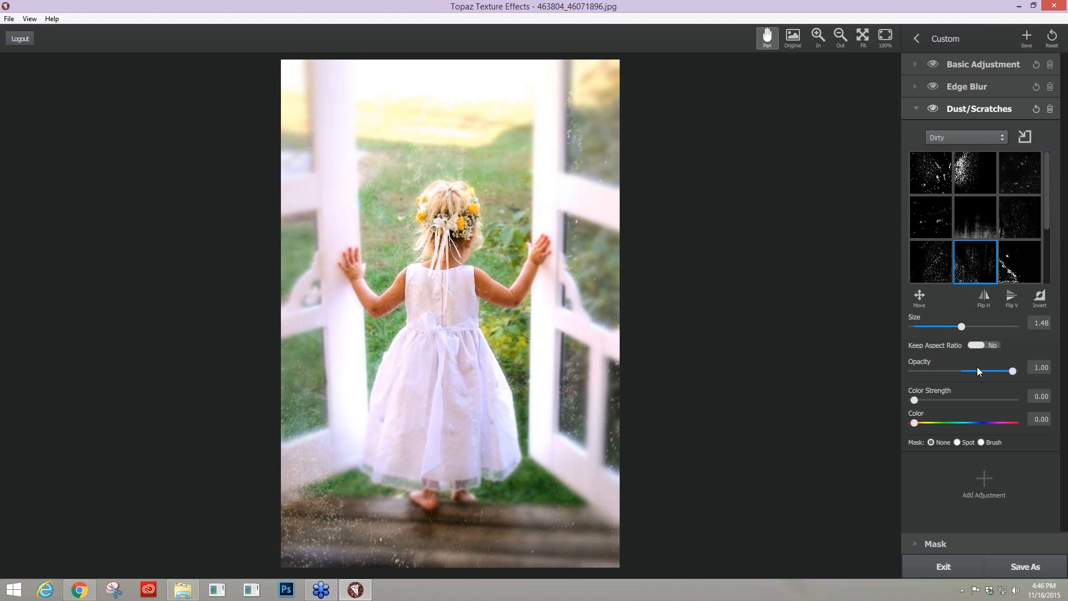
# Step: Invert the dust overlay and tint it with Color Strength 0.99 and Color 0.68
pyautogui.click(1040, 299)
pyautogui.moveTo(931, 400); pyautogui.dragTo(972, 398)
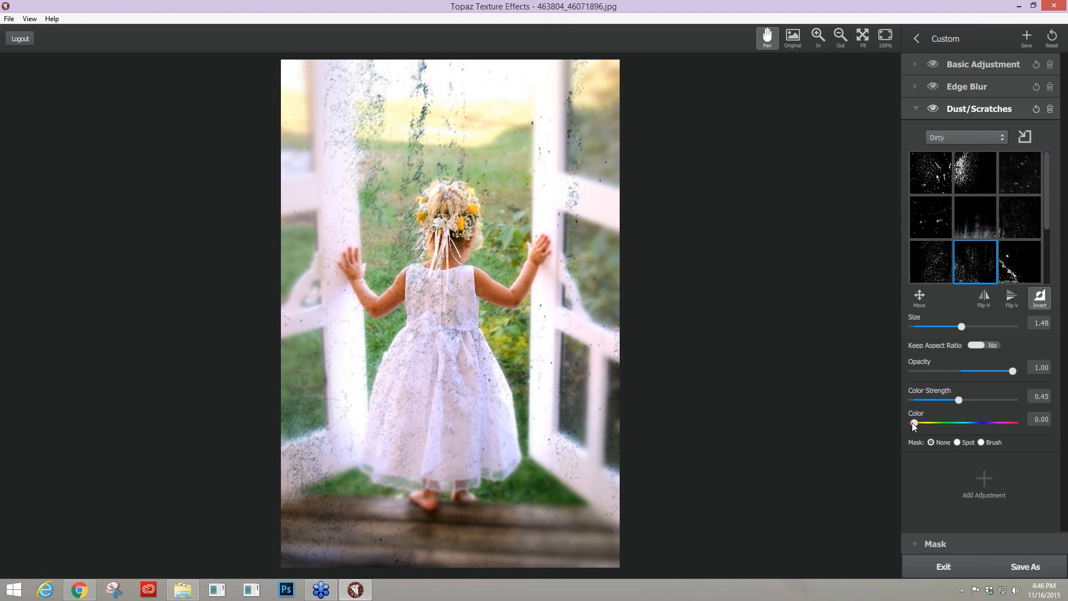
pyautogui.moveTo(914, 423)
pyautogui.mouseDown()
pyautogui.moveTo(1013, 423)
pyautogui.moveTo(906, 430)
pyautogui.mouseUp()
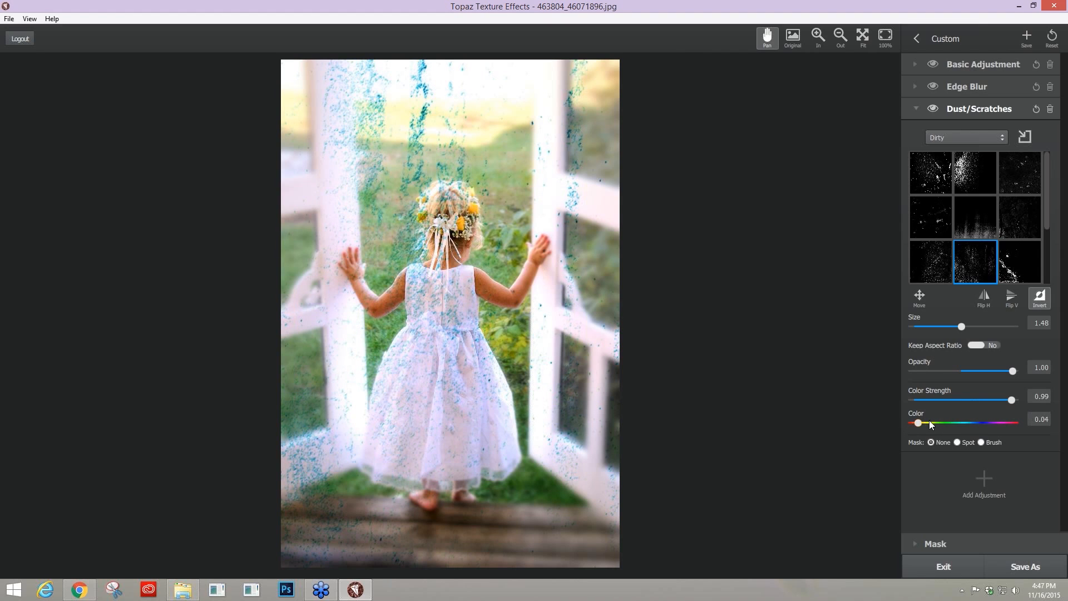
pyautogui.moveTo(928, 422); pyautogui.dragTo(952, 423)
pyautogui.click(982, 425)
pyautogui.moveTo(983, 425); pyautogui.dragTo(981, 425)
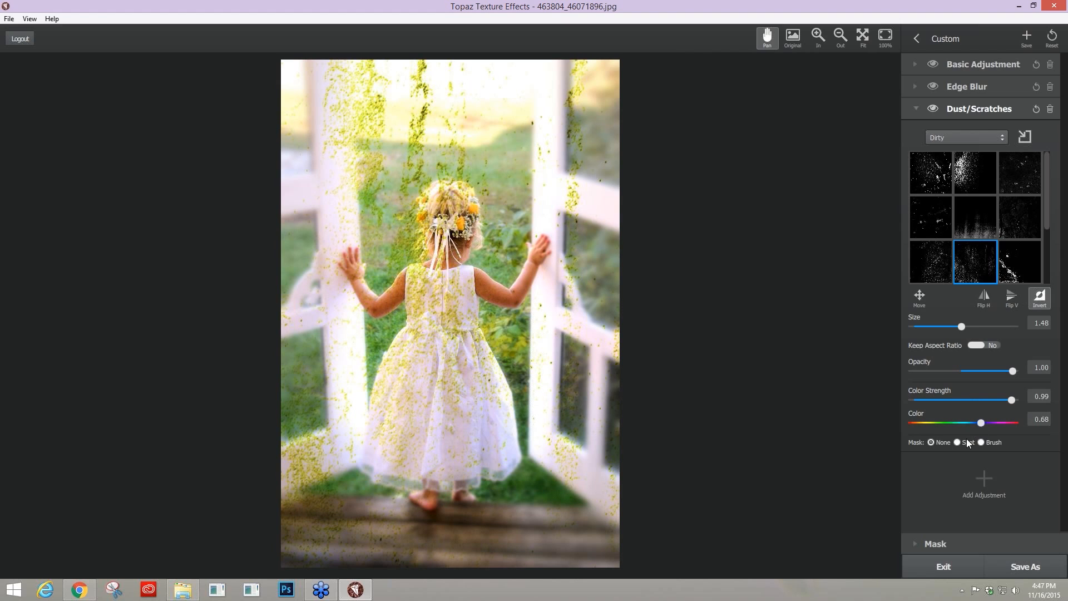
pyautogui.click(977, 235)
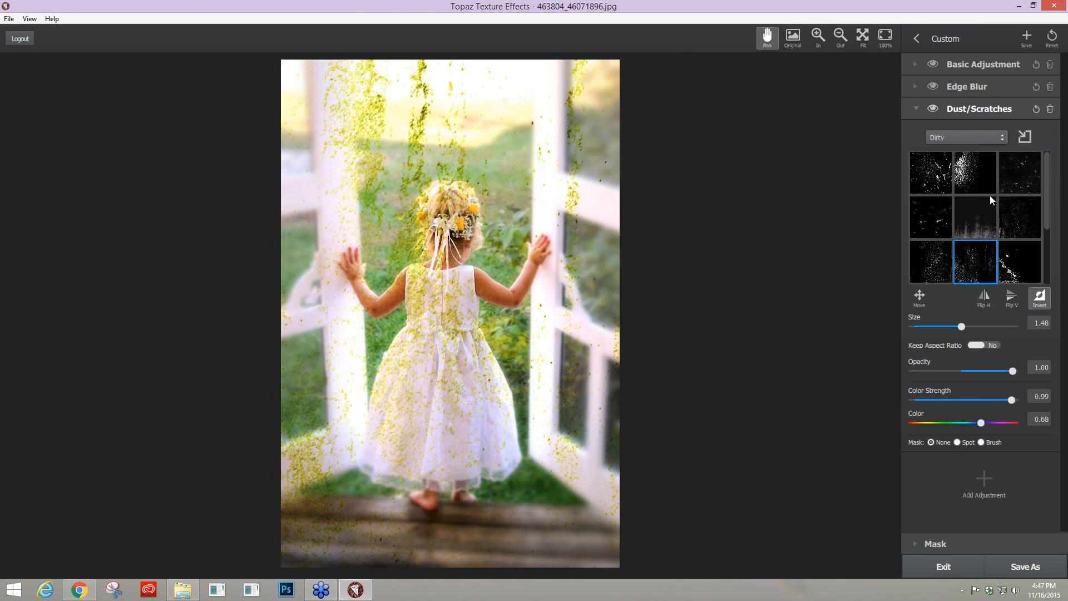
# Step: Replace the Dust/Scratches adjustment with a Light Leak at Opacity 1.00, using the second light leak in the gallery
pyautogui.click(1050, 110)
pyautogui.click(985, 124)
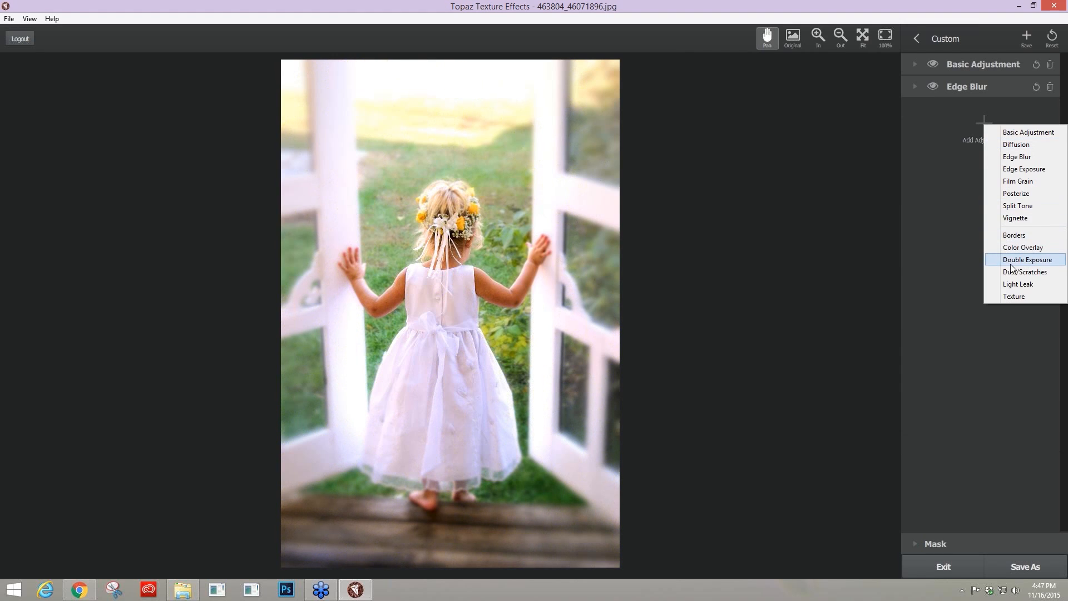
pyautogui.click(1018, 285)
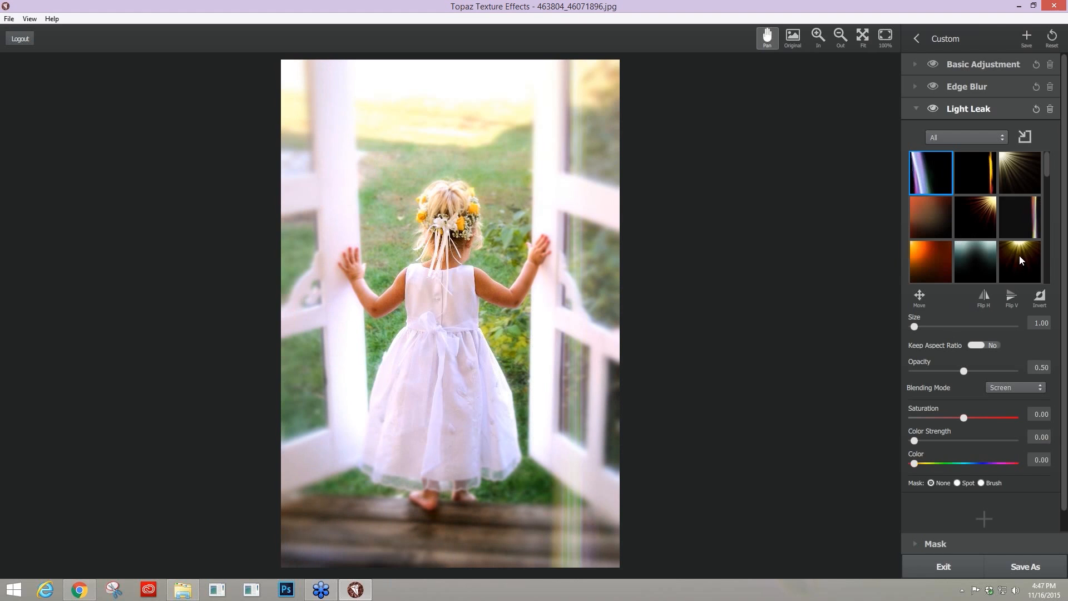
pyautogui.moveTo(963, 371); pyautogui.dragTo(1013, 371)
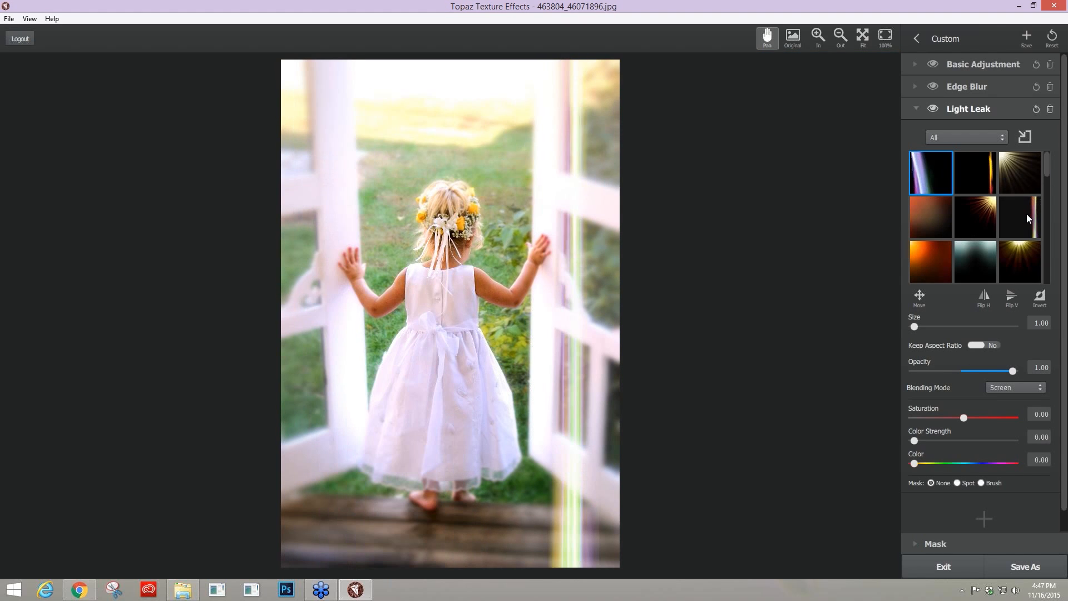
pyautogui.click(983, 172)
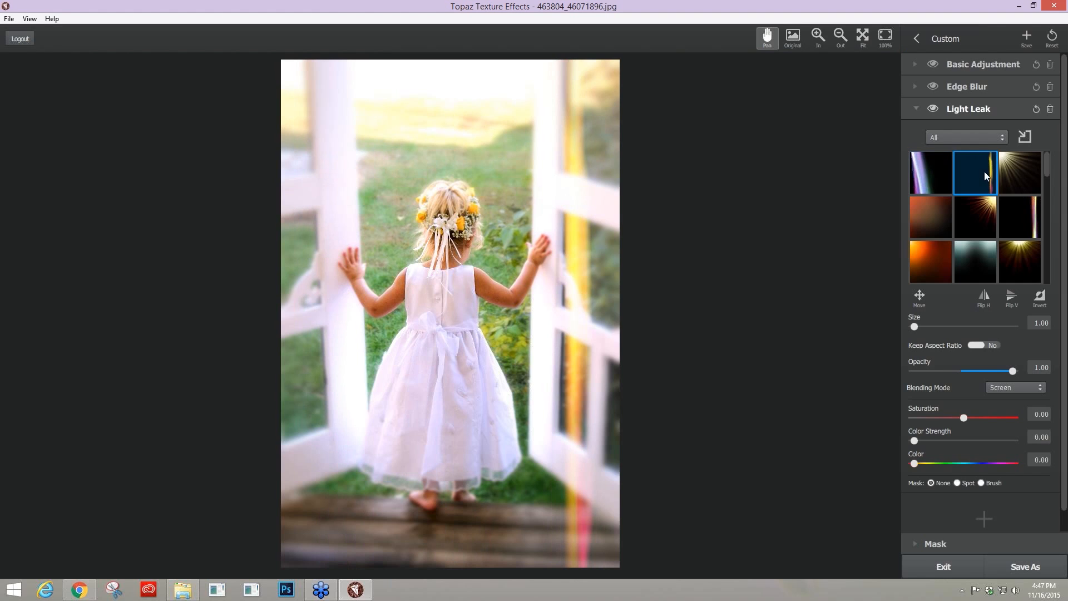
# Step: Browse the Diffused, Dynamic and Defined light leak categories, previewing their effects on the photo
pyautogui.click(977, 138)
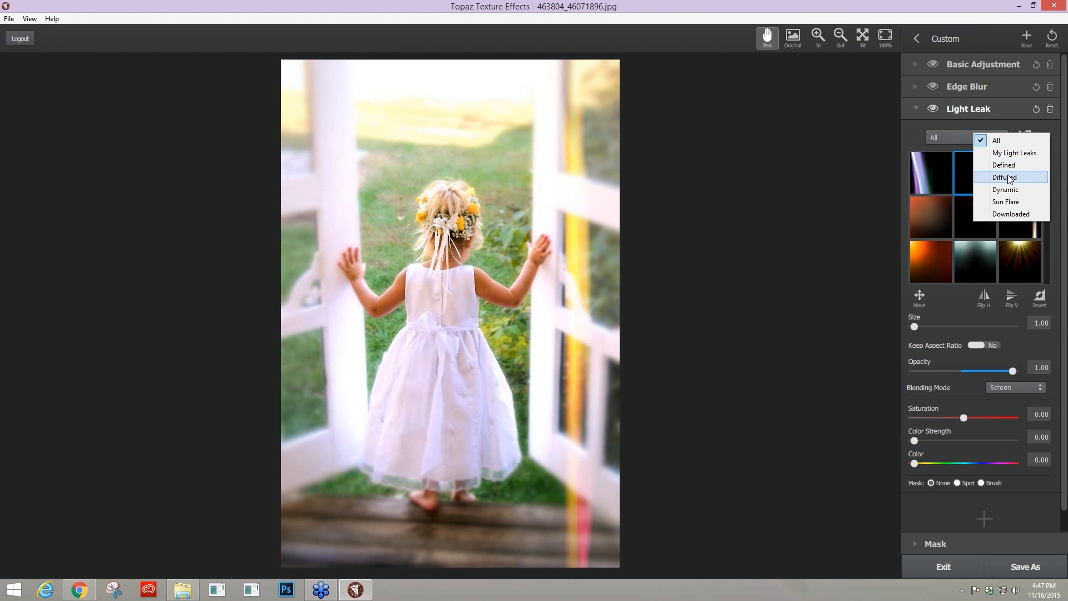
pyautogui.click(1005, 177)
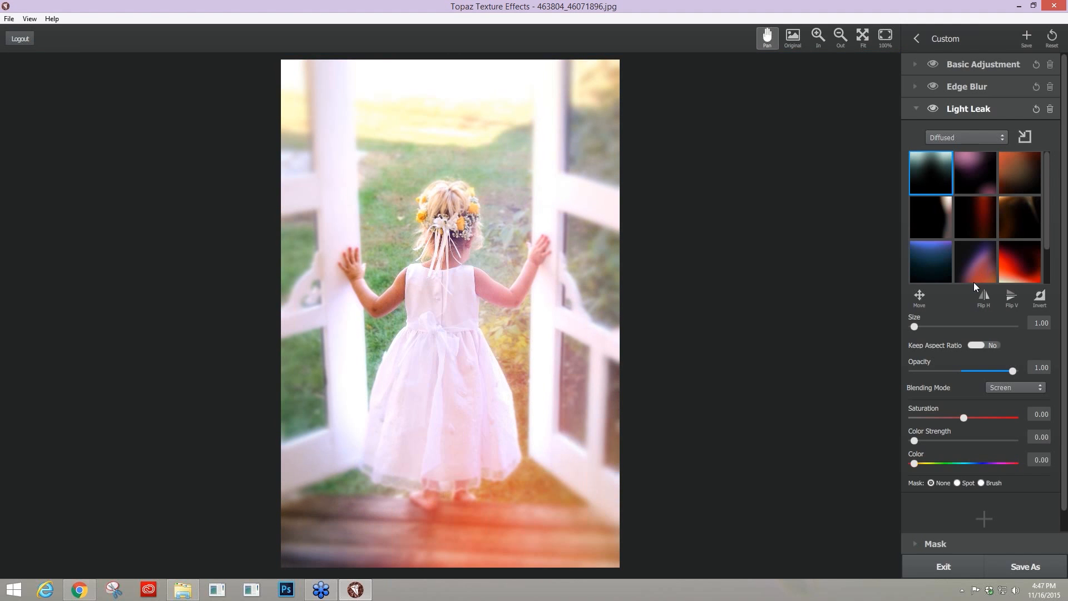
pyautogui.click(973, 133)
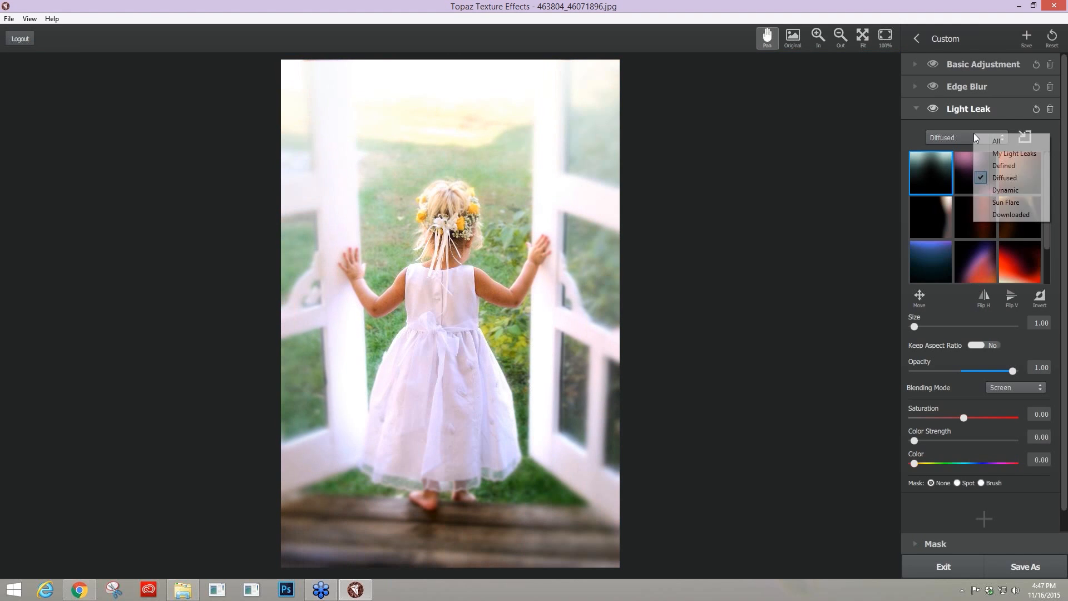
pyautogui.click(1001, 191)
pyautogui.click(975, 137)
pyautogui.click(1005, 166)
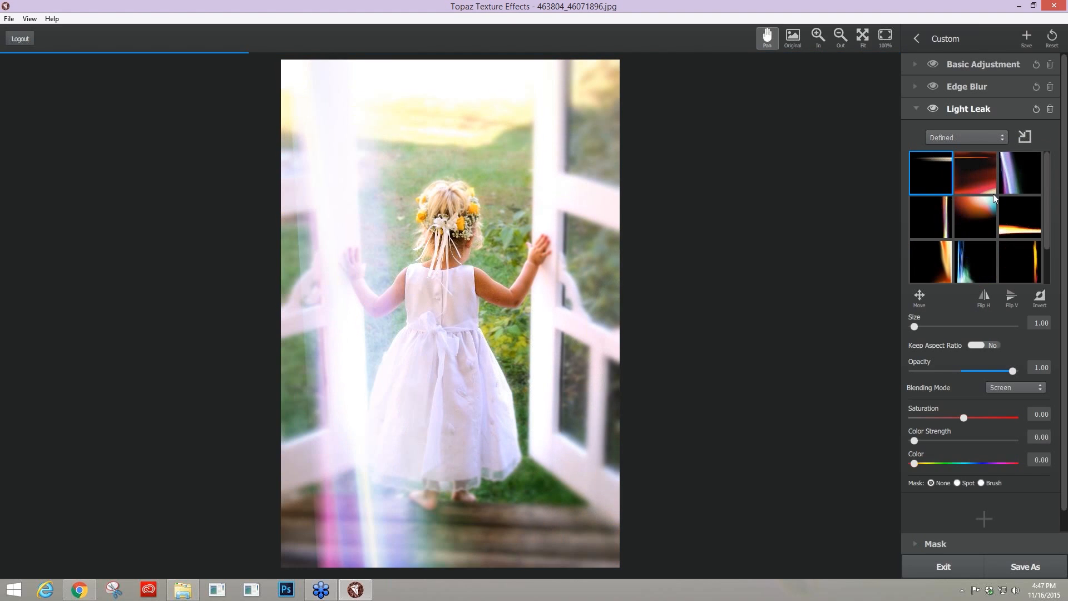
# Step: Switch the light leaks to the Sun Flare category and flip its first flare horizontally
pyautogui.click(986, 139)
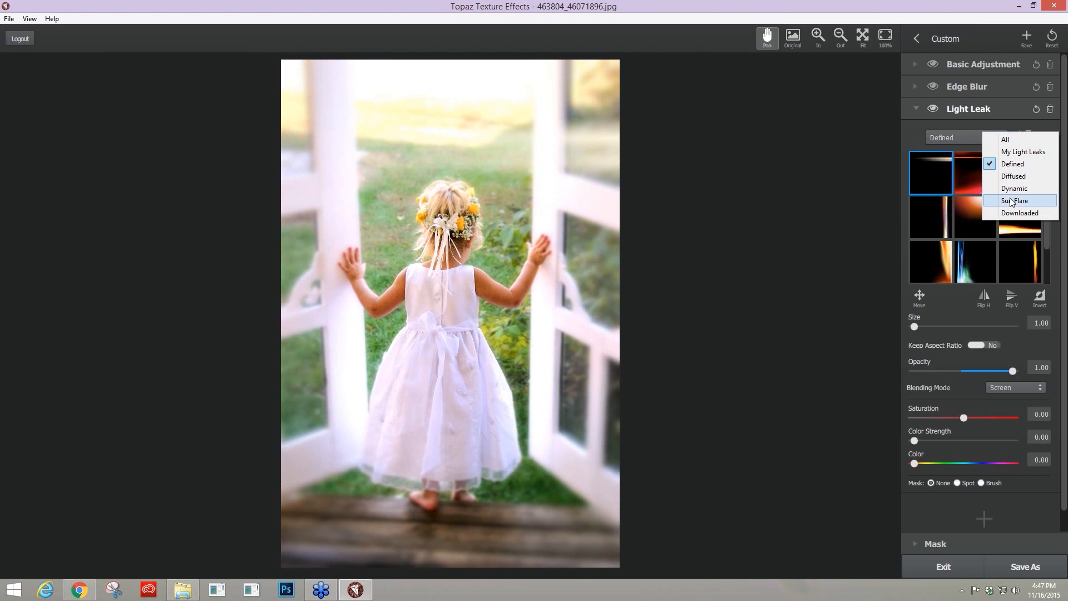
pyautogui.click(1014, 201)
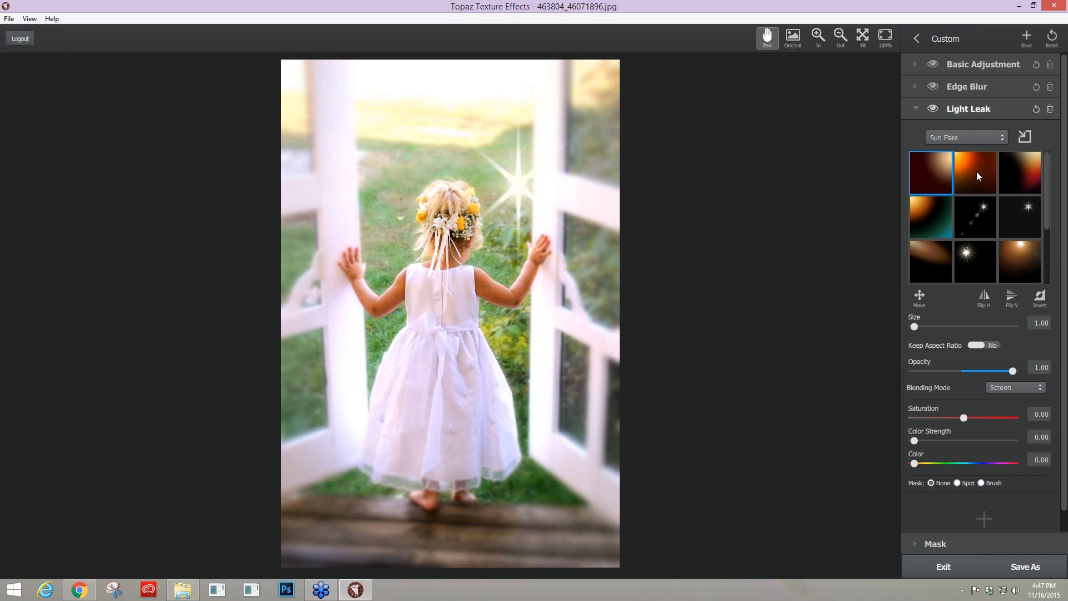
pyautogui.moveTo(1046, 205)
pyautogui.mouseDown()
pyautogui.moveTo(1051, 256)
pyautogui.moveTo(1049, 194)
pyautogui.mouseUp()
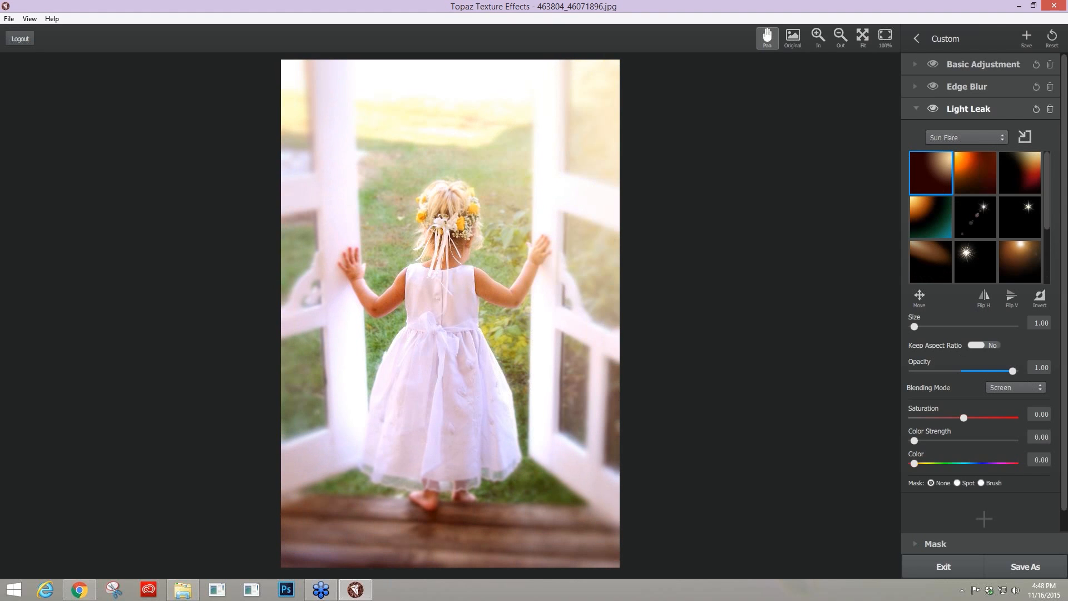
pyautogui.click(985, 298)
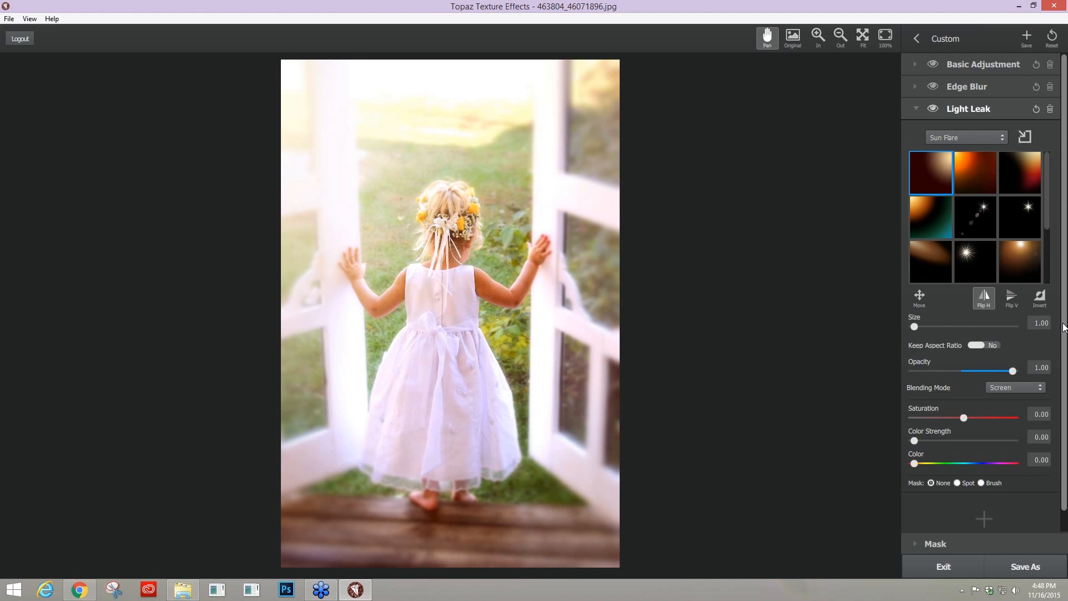
# Step: Preview the light leak's blending modes on the photo and keep Screen
pyautogui.scroll(-1, 1064, 327)
pyautogui.scroll(-1, 1064, 327)
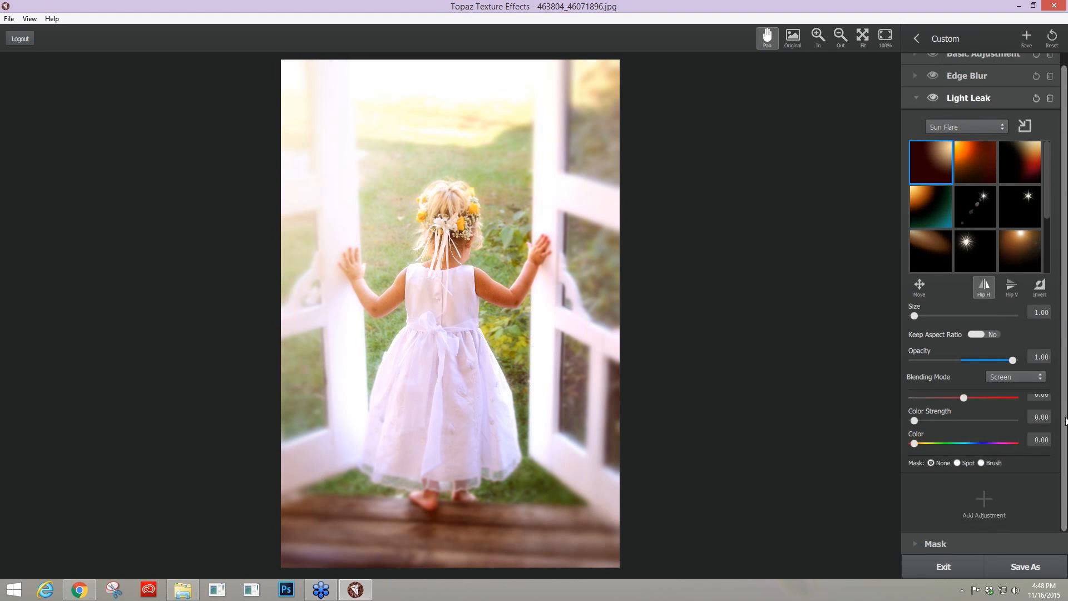
pyautogui.click(1014, 367)
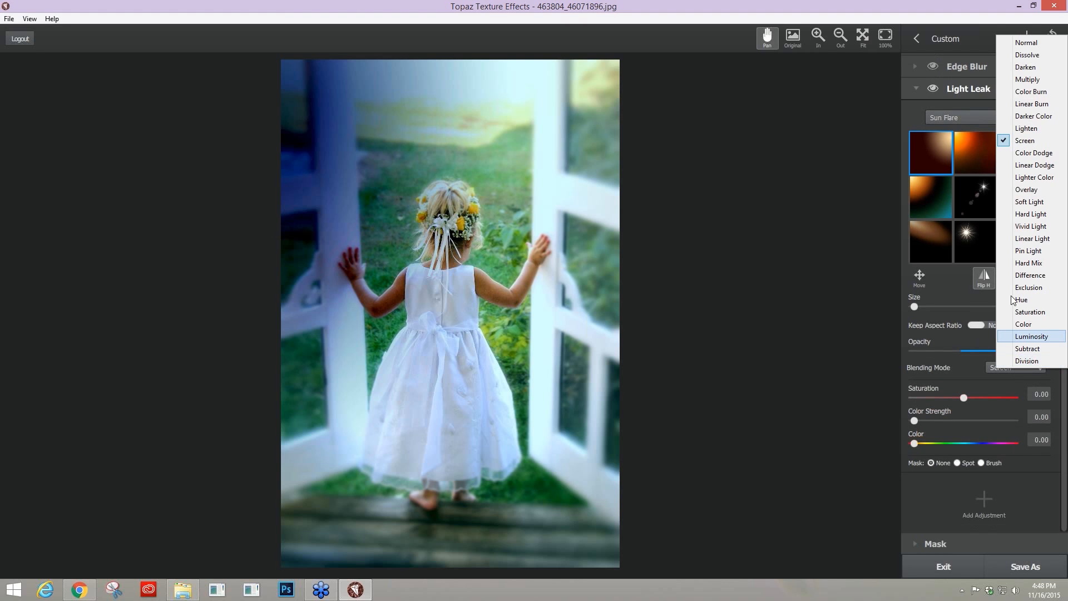
pyautogui.click(1022, 140)
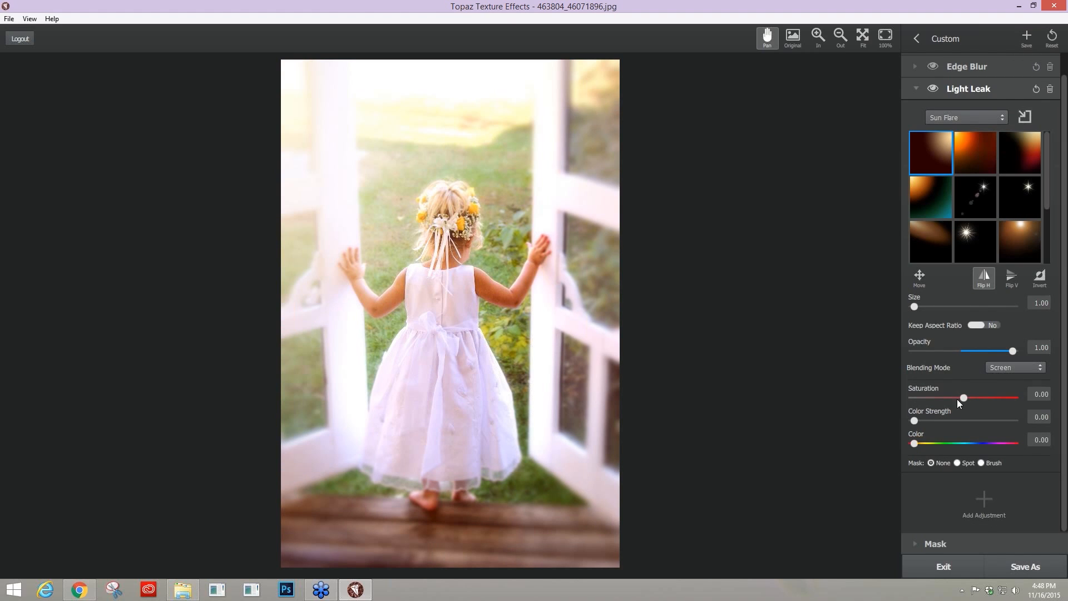
# Step: Try the flare with Color Strength 1.00 and Color 0.56, reset both to 0.00, and set Saturation to -0.12
pyautogui.moveTo(962, 396); pyautogui.dragTo(1013, 415)
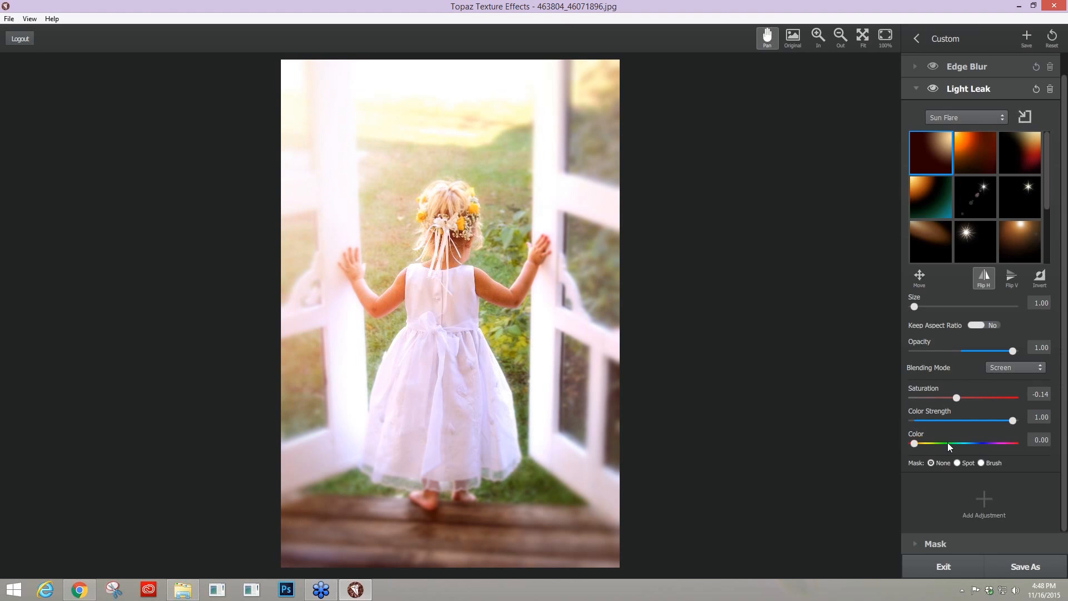
pyautogui.moveTo(947, 442); pyautogui.dragTo(950, 442)
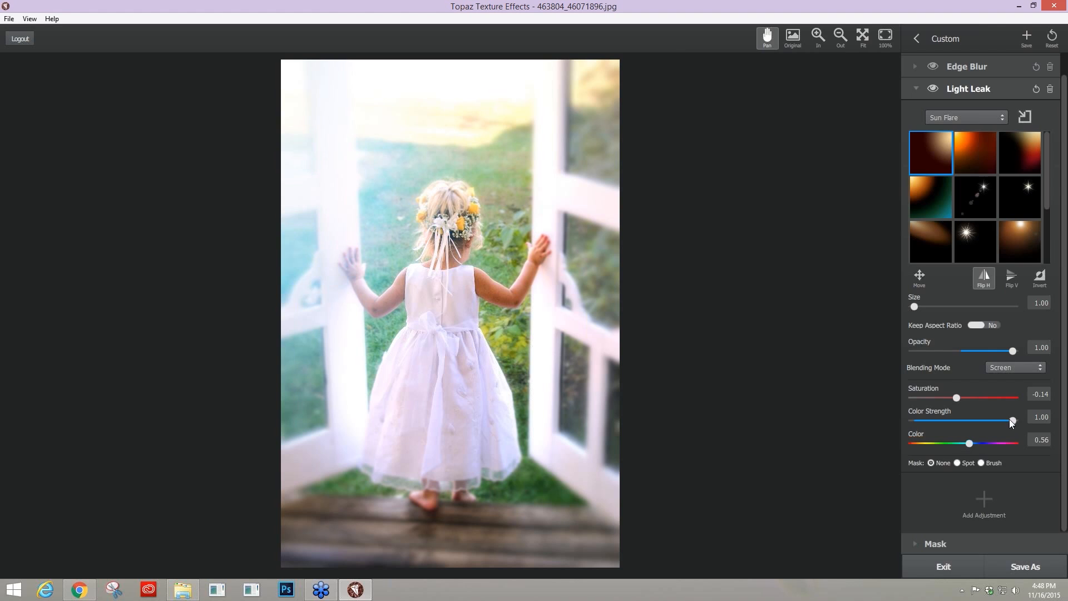
pyautogui.click(982, 396)
pyautogui.click(942, 398)
pyautogui.click(957, 398)
pyautogui.click(912, 420)
pyautogui.click(912, 443)
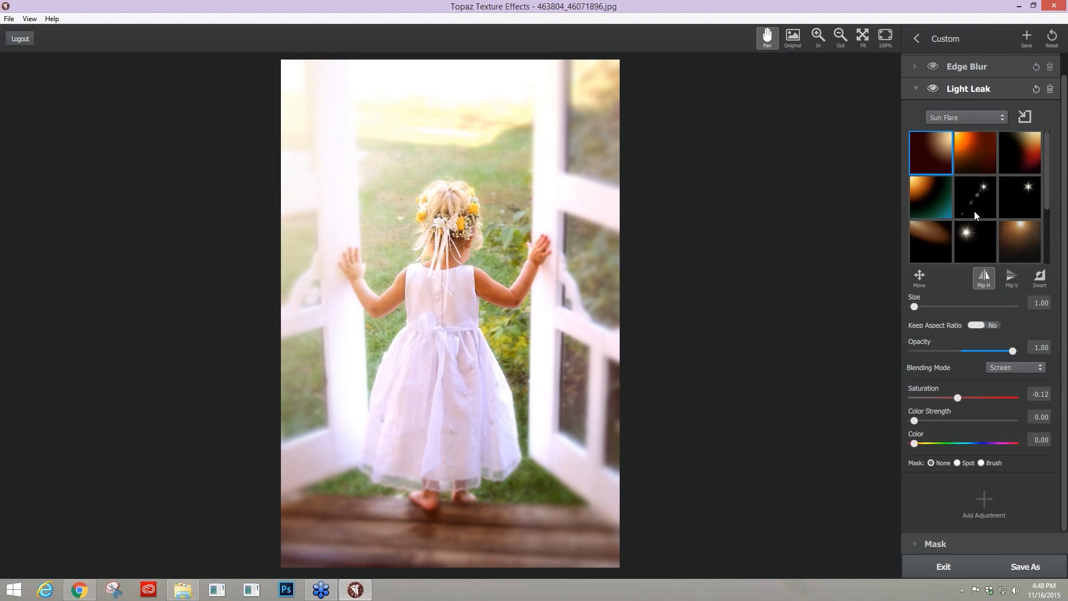
# Step: Add a Texture adjustment to the photo and switch its textures to the Bokeh category
pyautogui.click(981, 125)
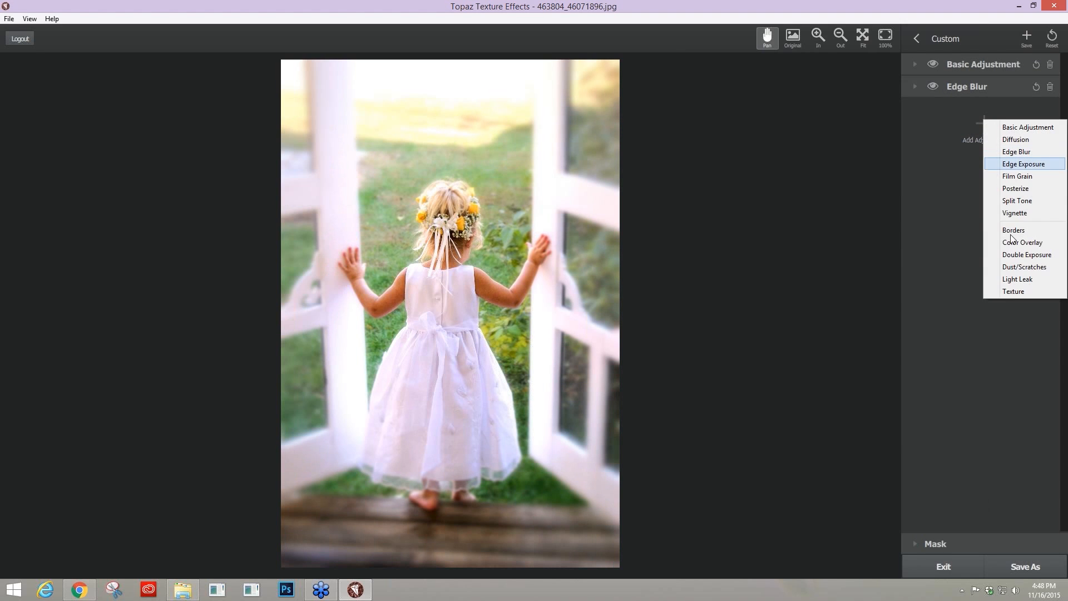
pyautogui.click(1010, 292)
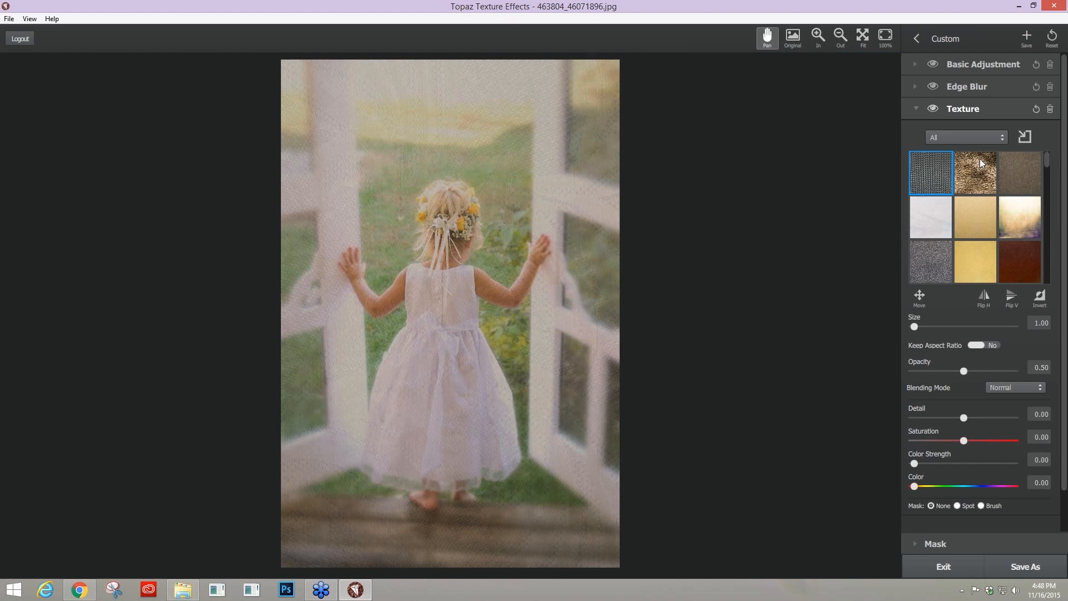
pyautogui.click(996, 137)
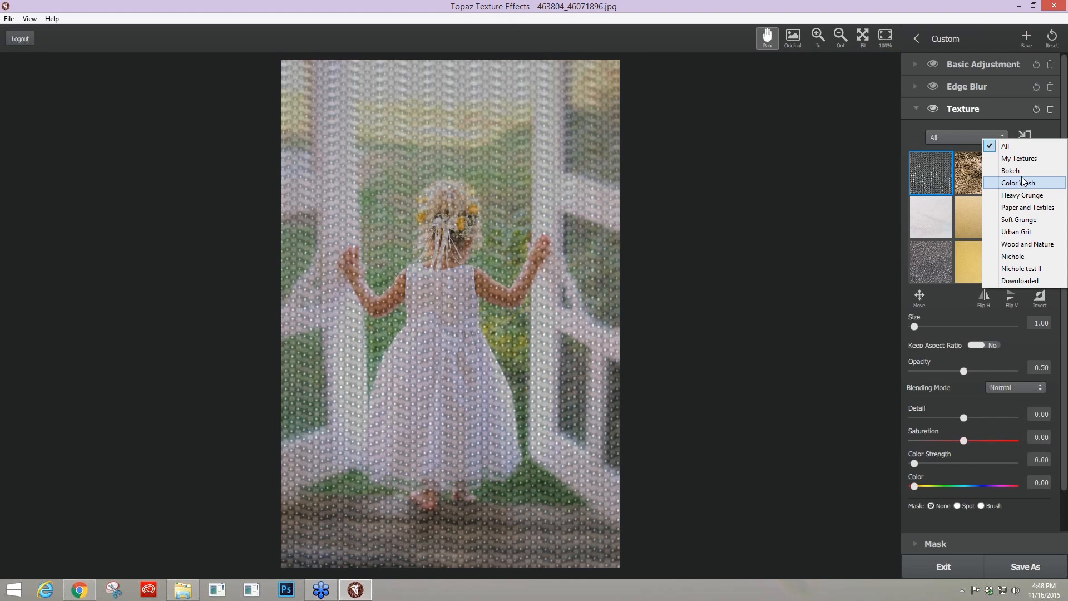
pyautogui.click(1013, 171)
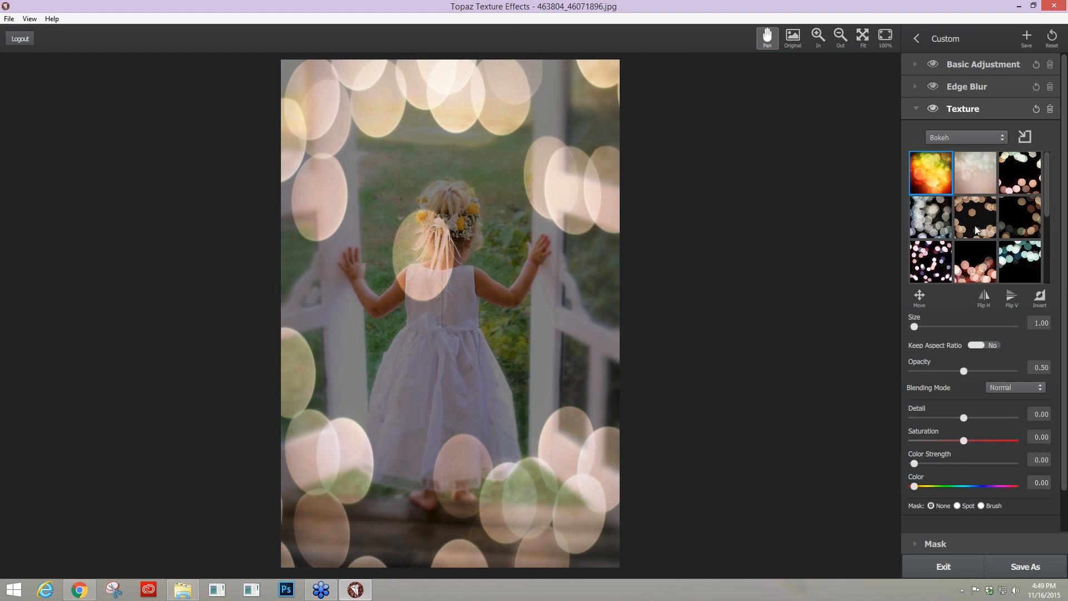
# Step: Keep the texture's aspect ratio, apply the bokeh with light circles along its right side, and set the blending mode to Screen
pyautogui.click(936, 225)
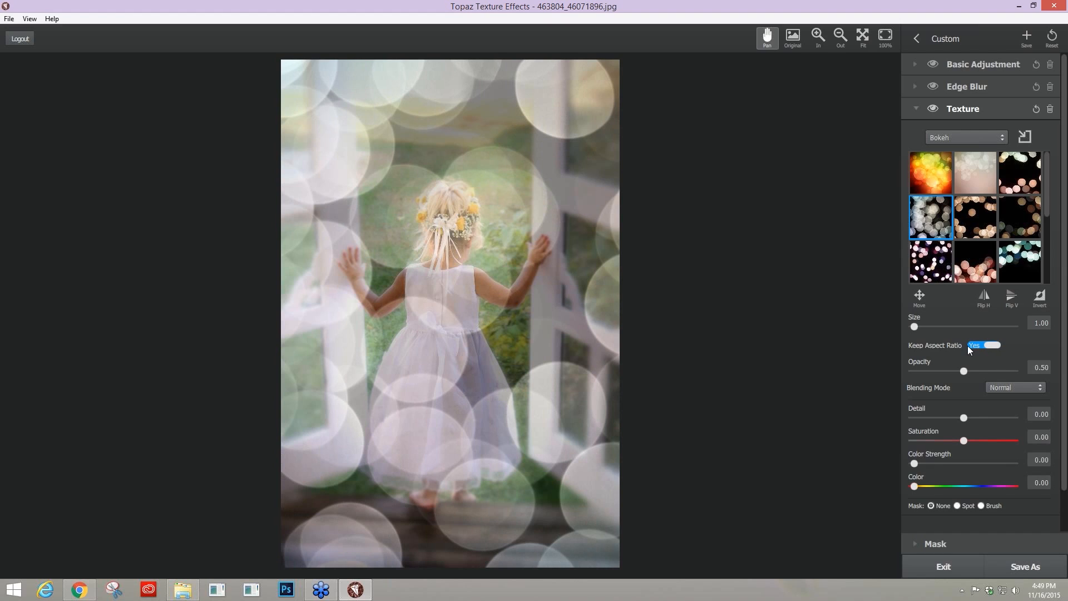
pyautogui.click(926, 228)
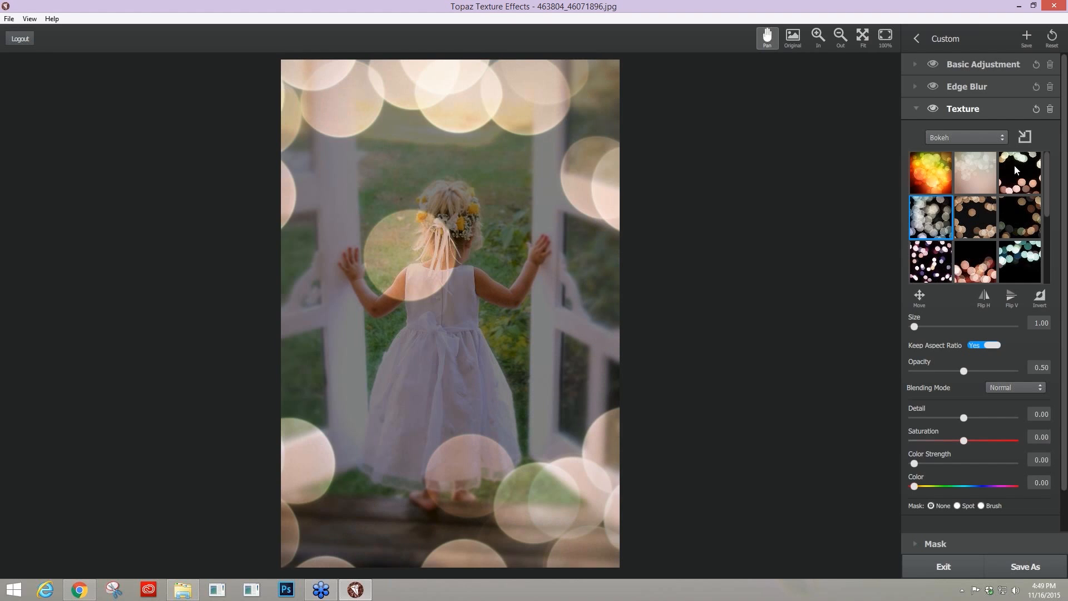
pyautogui.scroll(-1, 1007, 215)
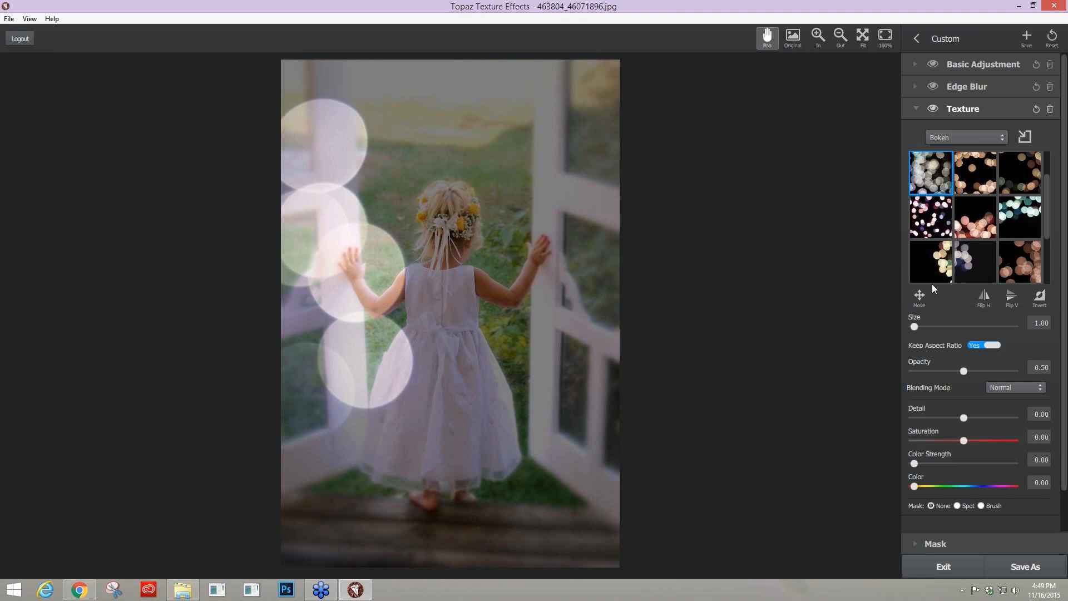
pyautogui.click(937, 267)
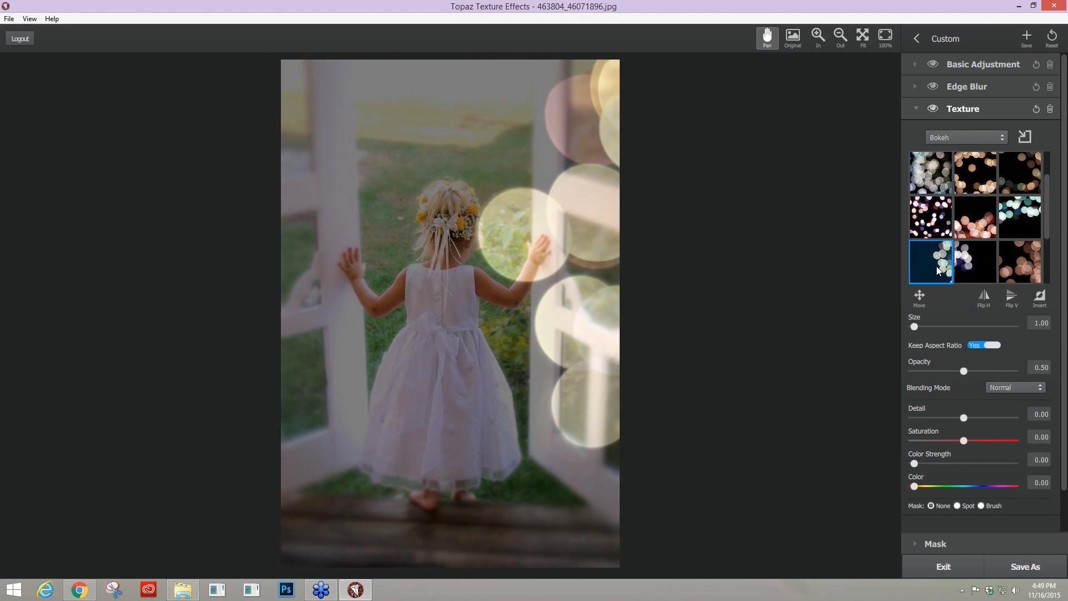
pyautogui.click(1019, 388)
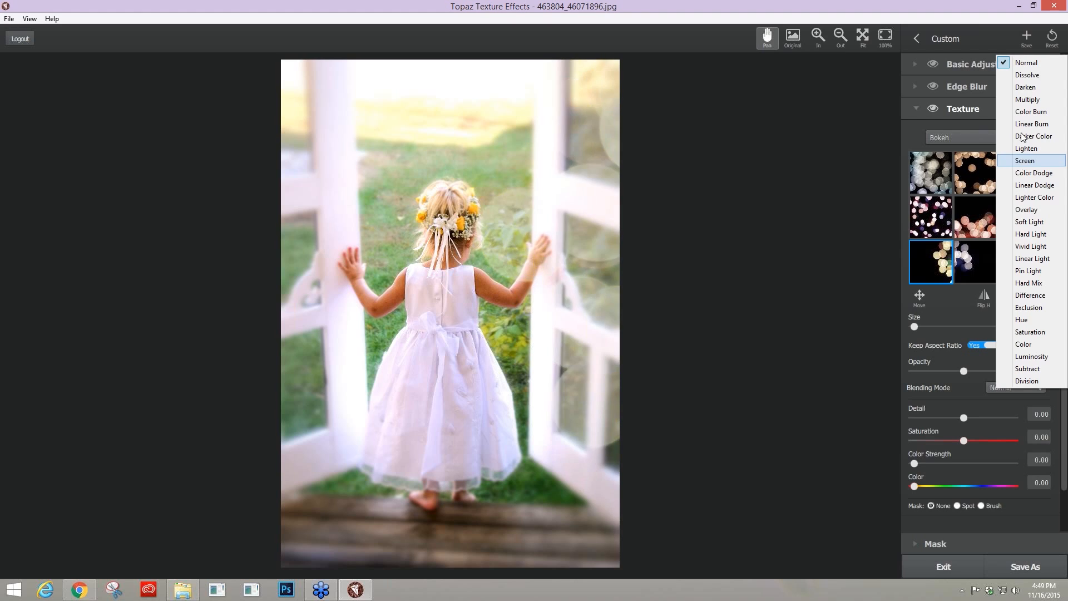
pyautogui.click(1025, 161)
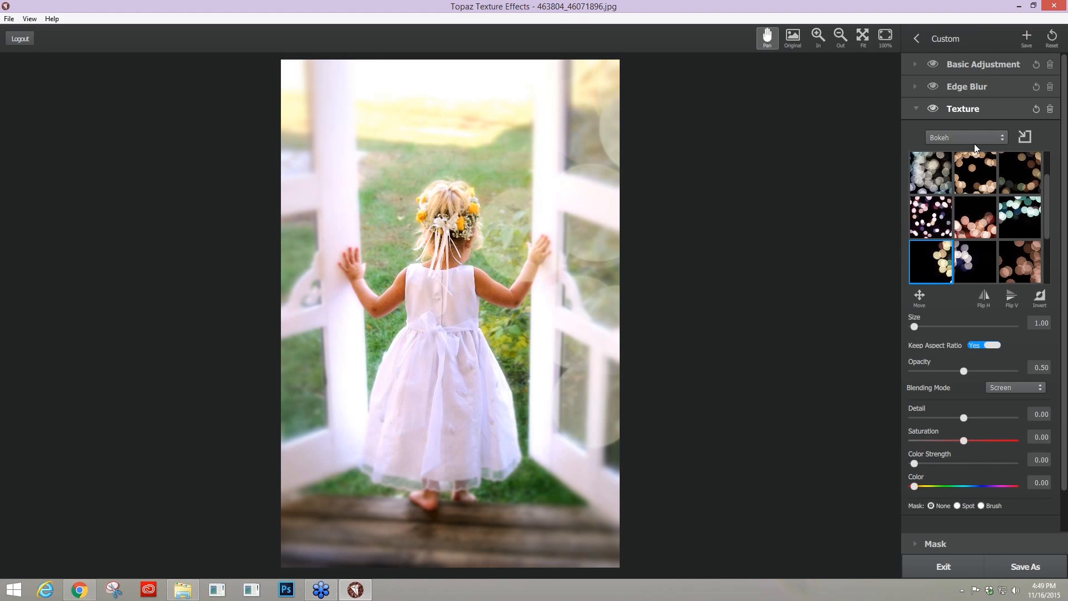
# Step: Switch to the Color Wash textures, try the Division blending mode and return it to Normal
pyautogui.click(1004, 137)
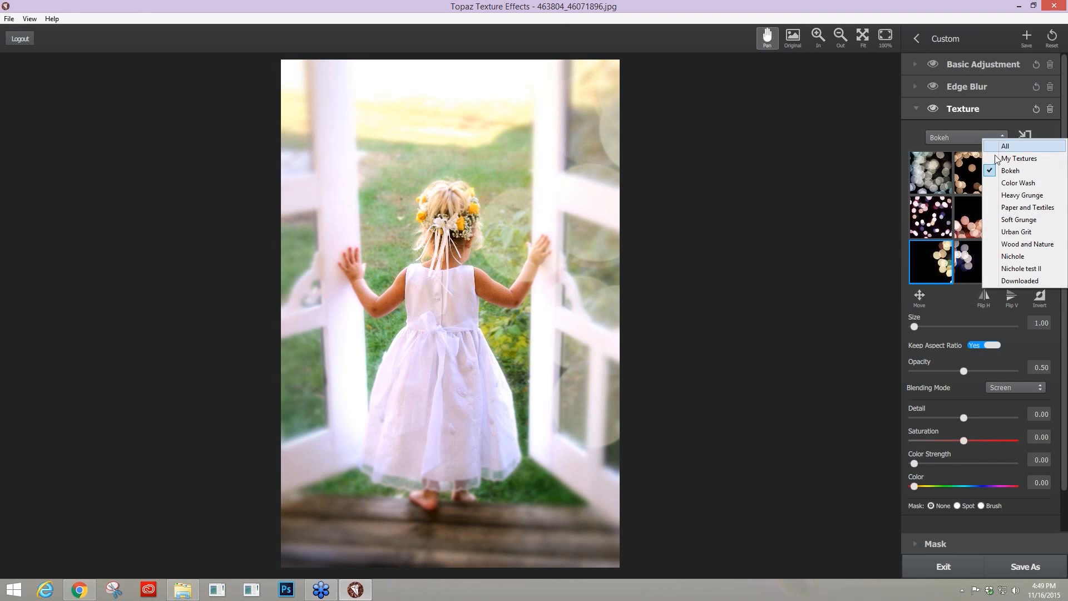
pyautogui.click(1007, 186)
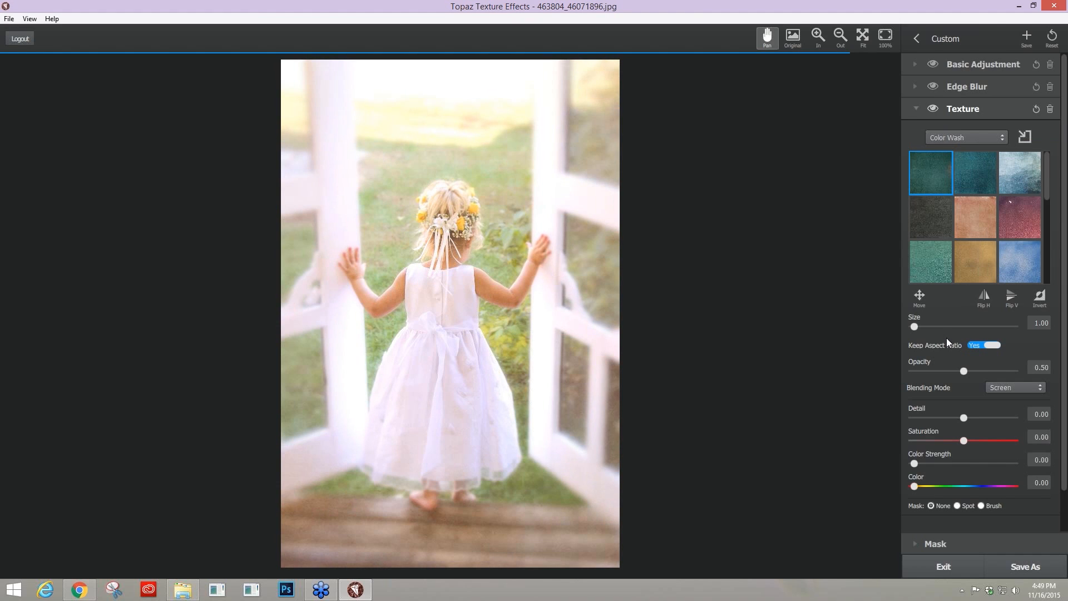
pyautogui.click(1010, 386)
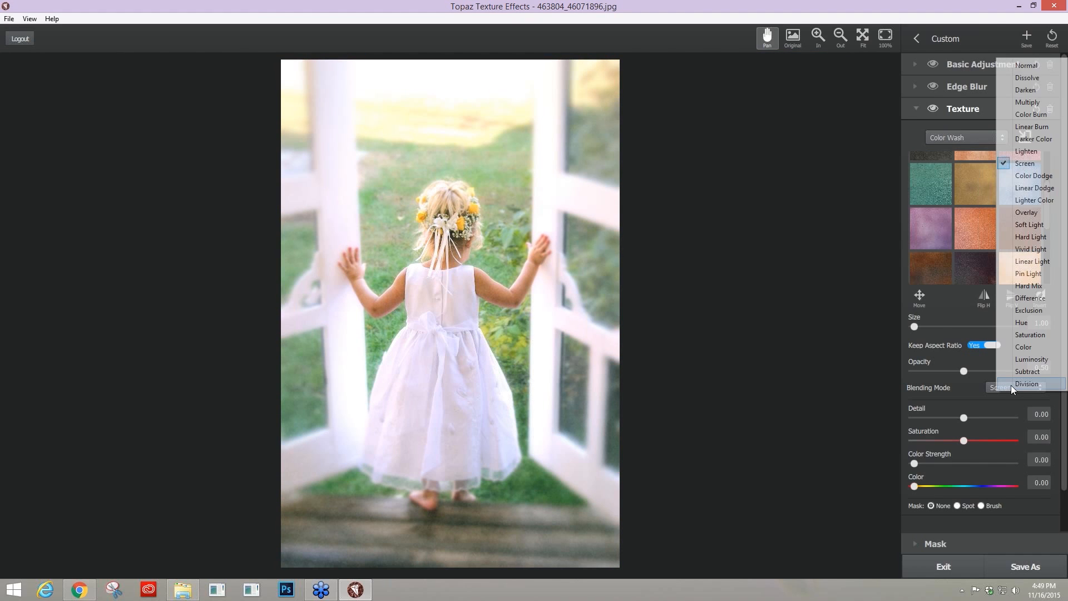
pyautogui.click(1010, 384)
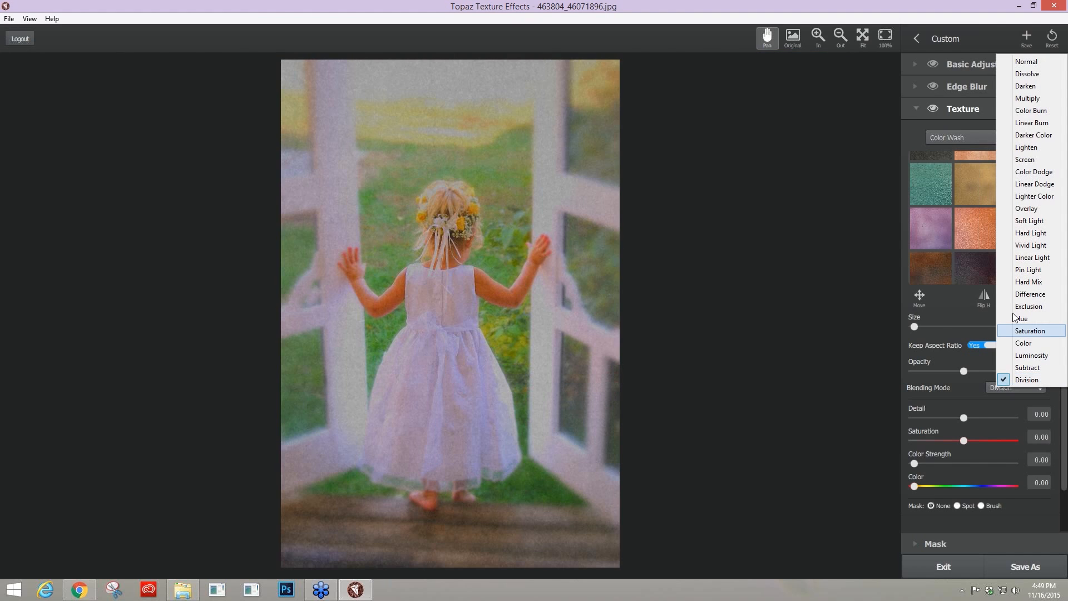
pyautogui.click(1026, 61)
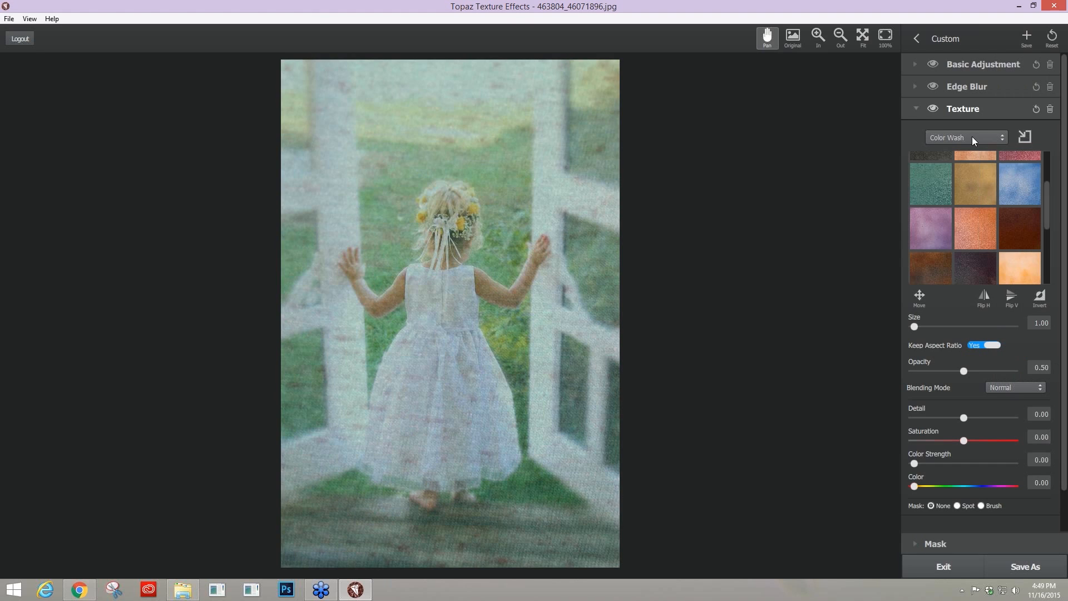
# Step: Preview the Heavy Grunge textures and switch the texture category to Soft Grunge
pyautogui.click(973, 136)
pyautogui.click(1009, 195)
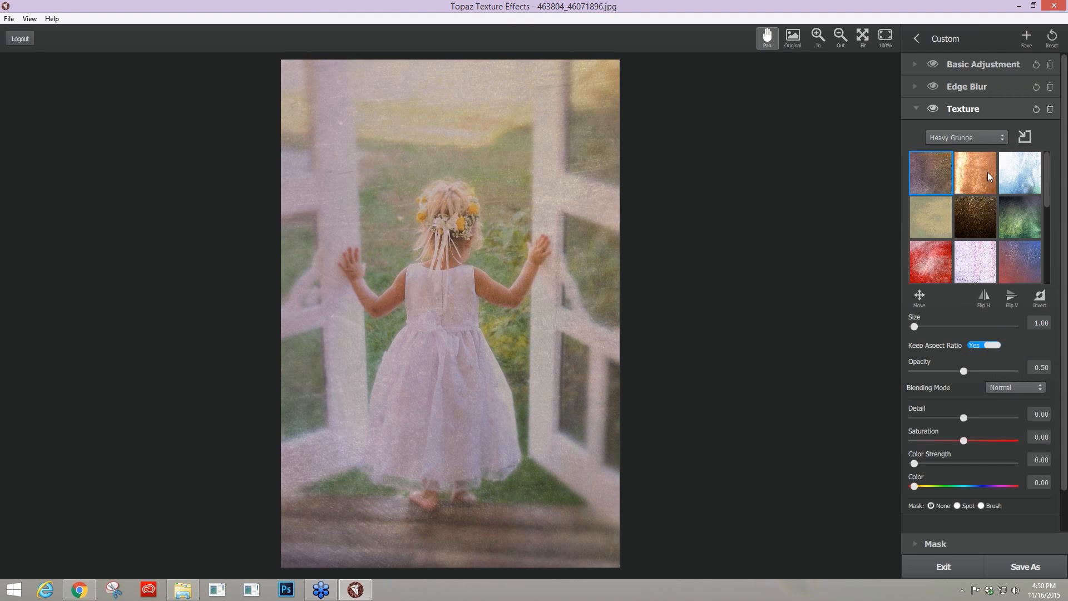
pyautogui.click(983, 137)
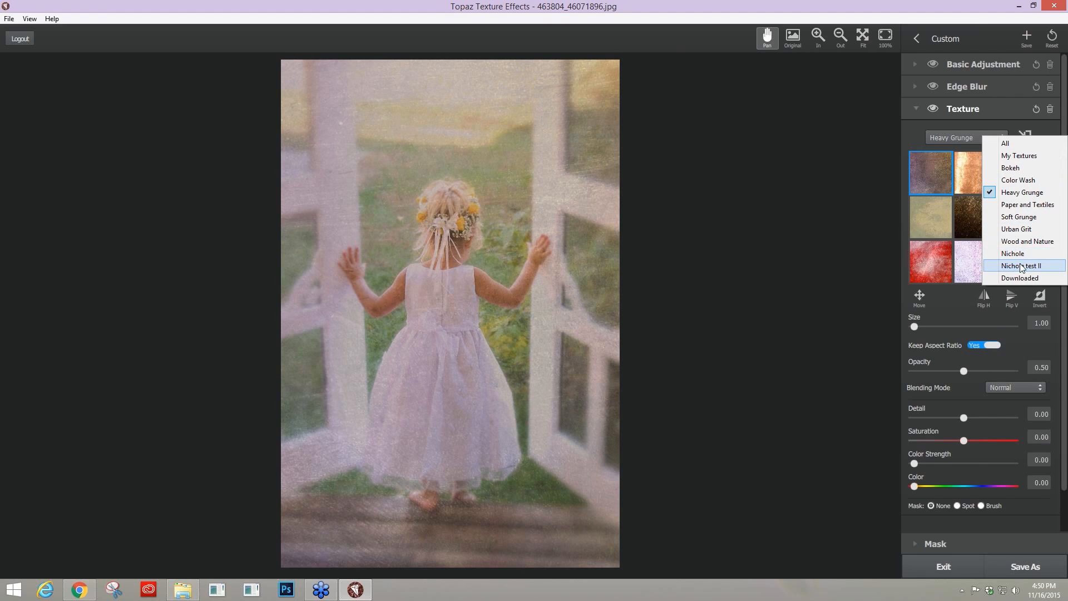
pyautogui.click(1017, 216)
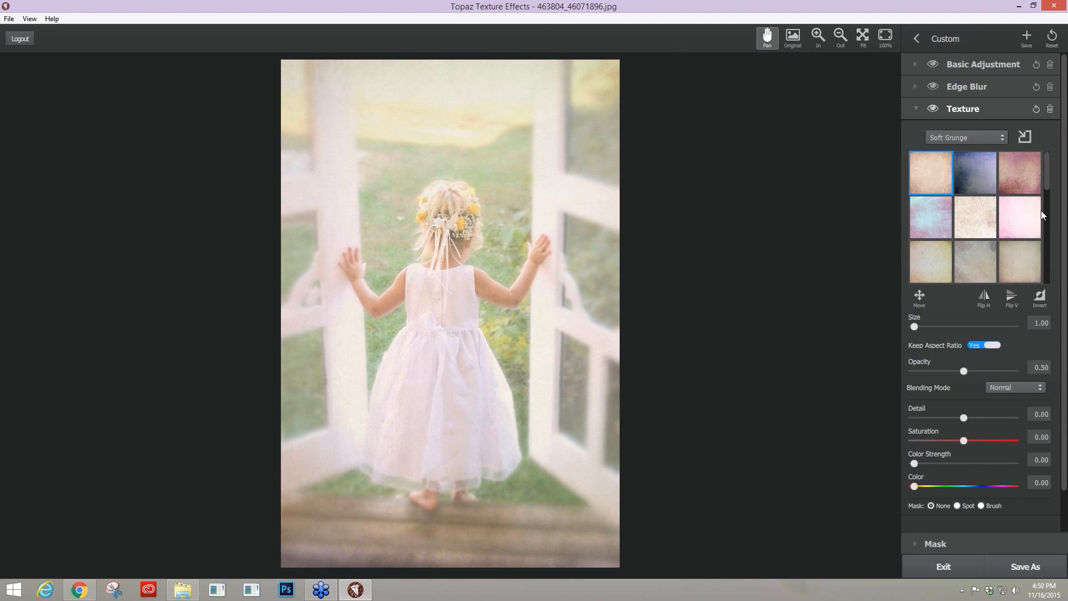
# Step: Browse the Soft Grunge textures, previewing several on the photo, and apply the pale pink one in the last row
pyautogui.scroll(-3, 1044, 195)
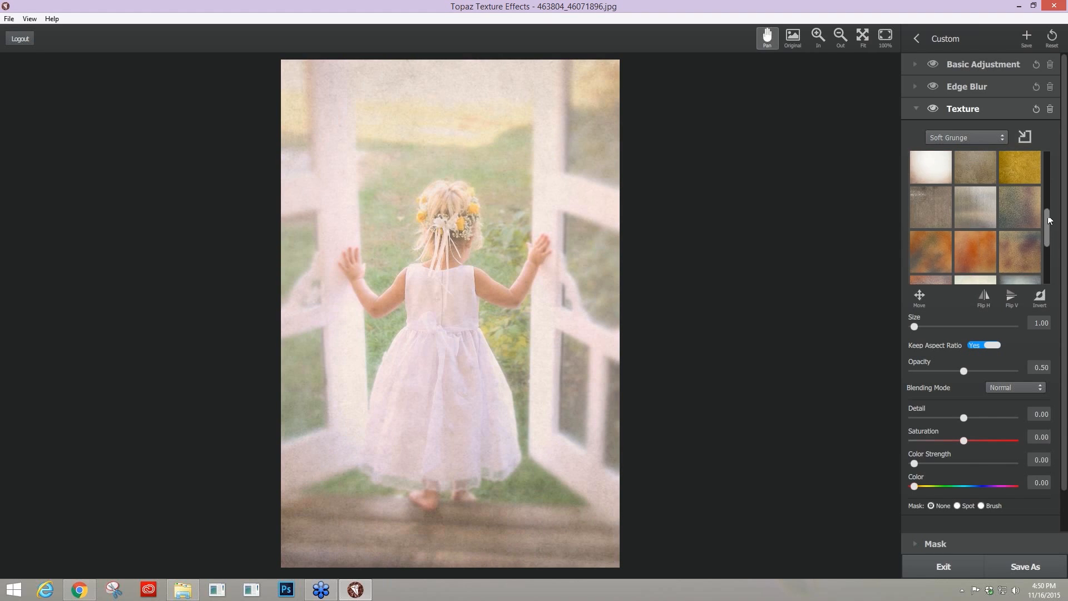
pyautogui.scroll(3, 1047, 206)
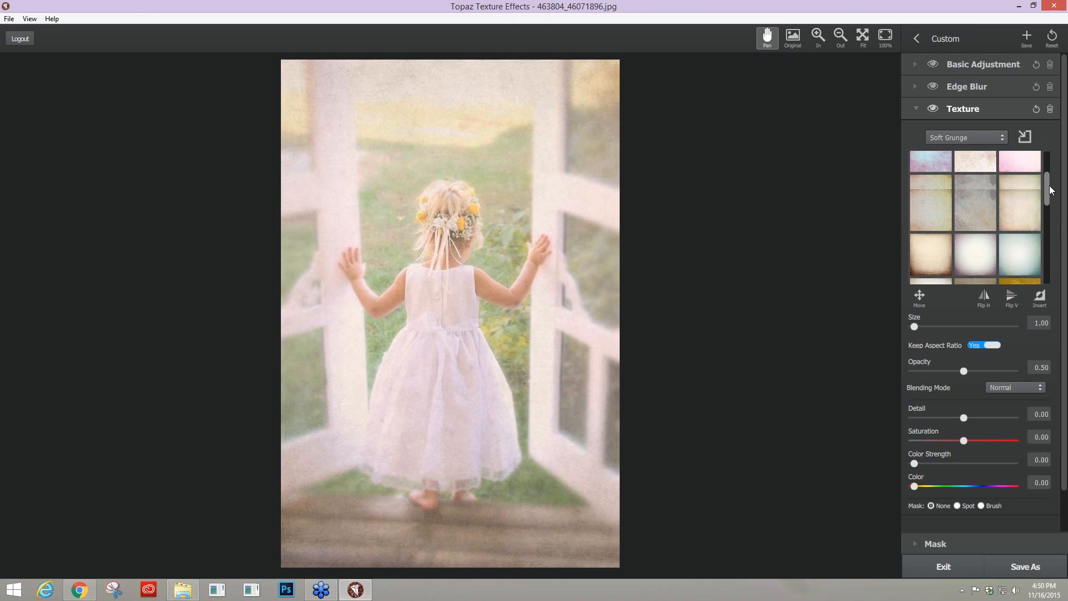
pyautogui.moveTo(1051, 188); pyautogui.dragTo(1053, 282)
pyautogui.click(977, 262)
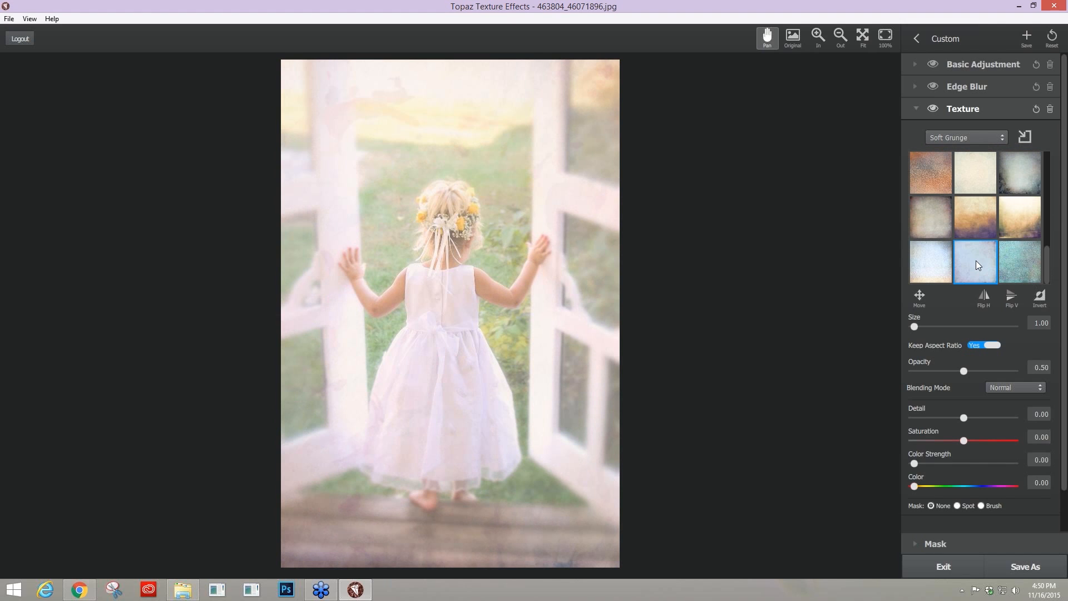
pyautogui.click(942, 263)
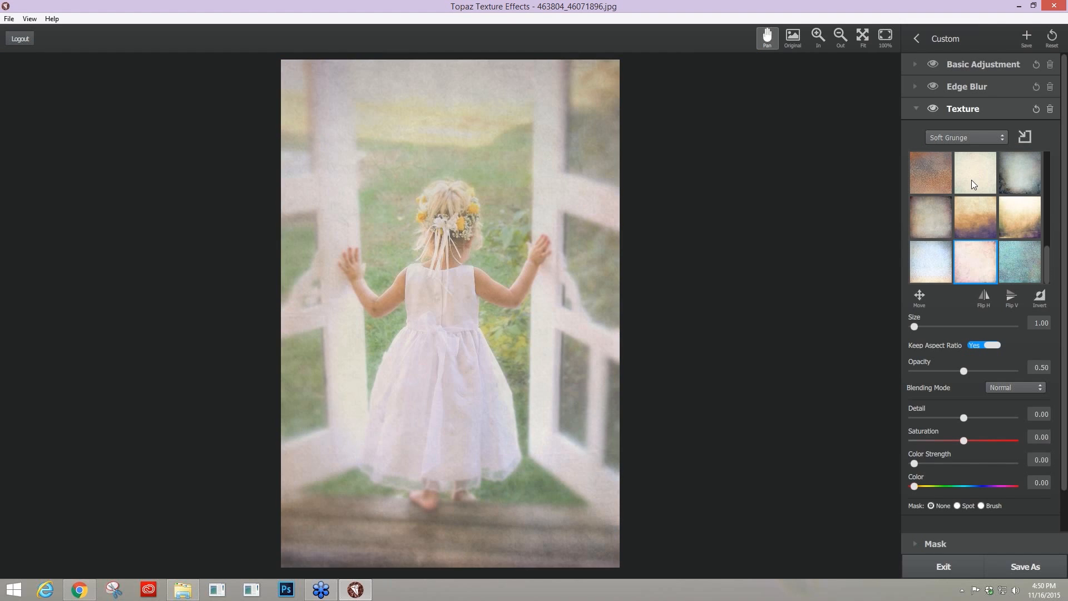
pyautogui.click(1013, 199)
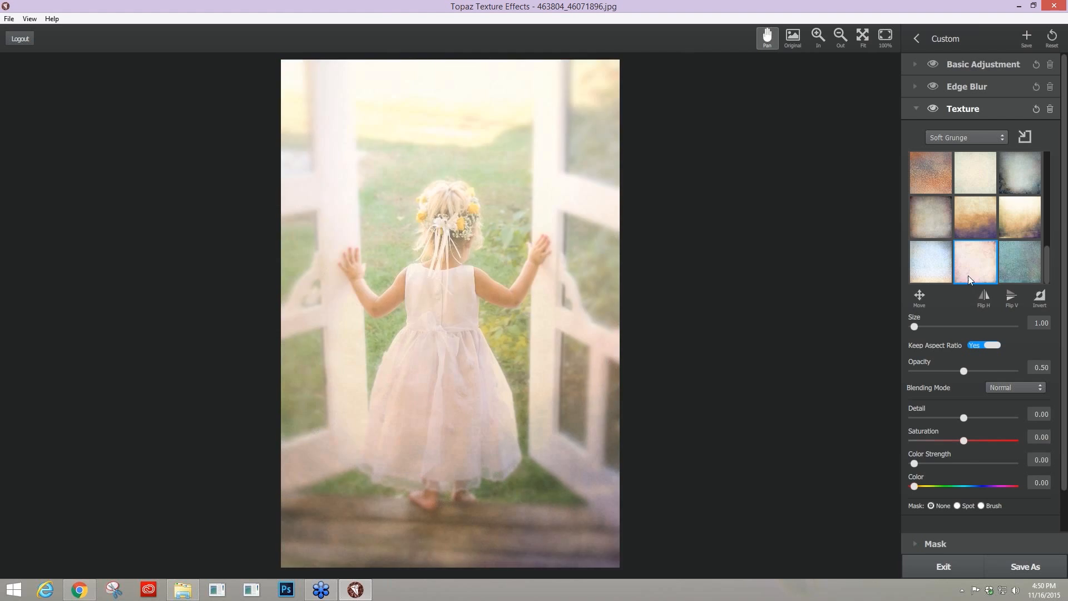
# Step: Try the Hard Mix blending mode on the texture, switch it to Multiply, and set the opacity to 0.42
pyautogui.moveTo(963, 371)
pyautogui.mouseDown()
pyautogui.moveTo(1034, 368)
pyautogui.moveTo(967, 372)
pyautogui.mouseUp()
pyautogui.click(1015, 387)
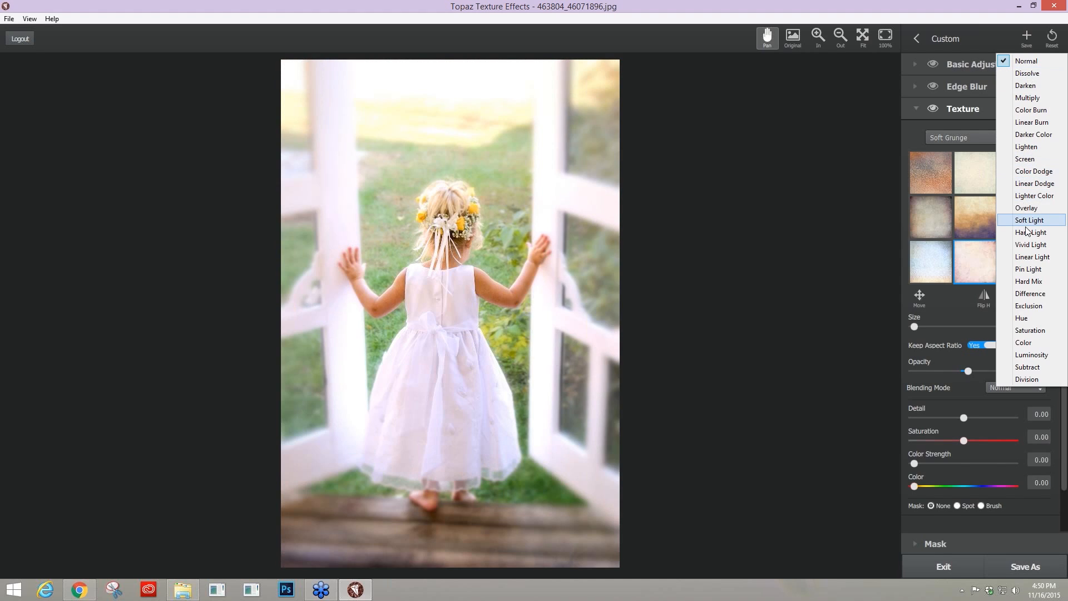
pyautogui.click(1027, 280)
pyautogui.click(1020, 387)
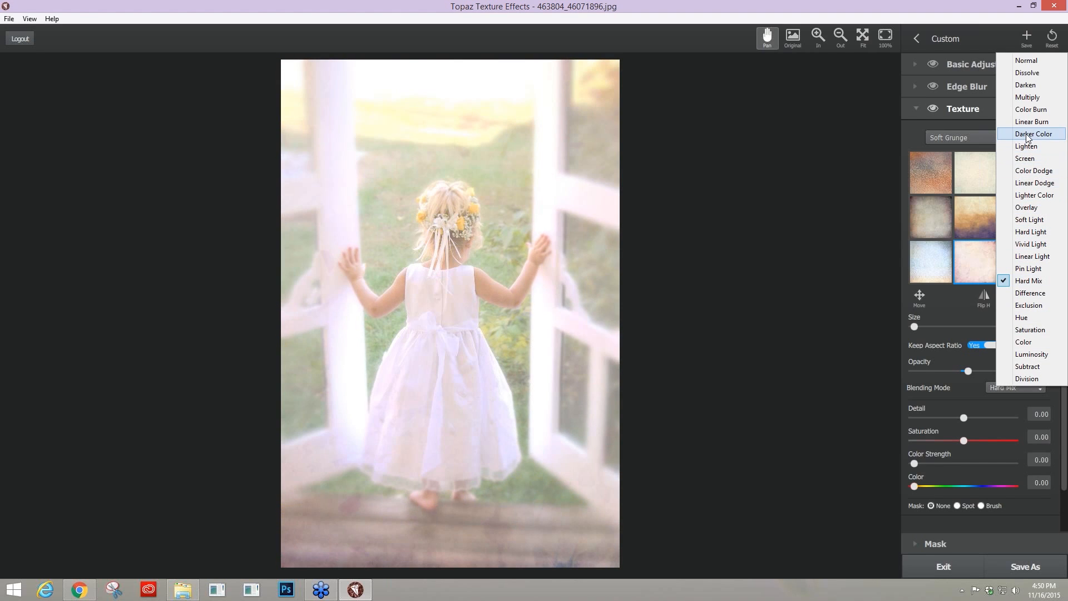
pyautogui.click(1027, 98)
pyautogui.click(955, 370)
# Step: Try the texture's Detail at 1.00 and at its lowest value, and bring it back to -0.01
pyautogui.moveTo(964, 418); pyautogui.dragTo(1008, 416)
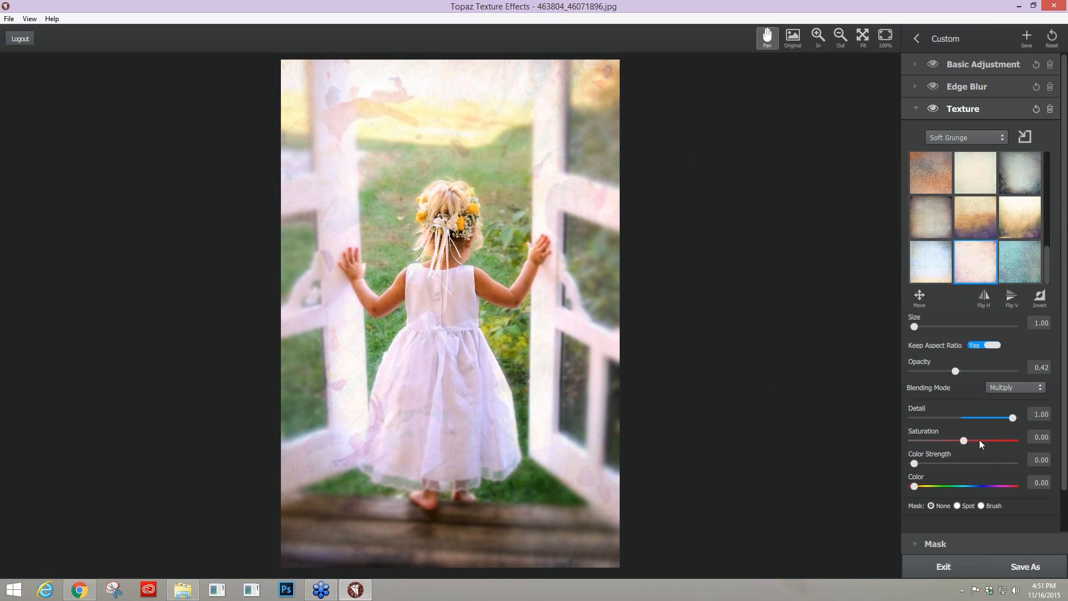
pyautogui.moveTo(994, 416); pyautogui.dragTo(884, 416)
pyautogui.moveTo(956, 419)
pyautogui.mouseDown()
pyautogui.moveTo(988, 418)
pyautogui.moveTo(964, 417)
pyautogui.mouseUp()
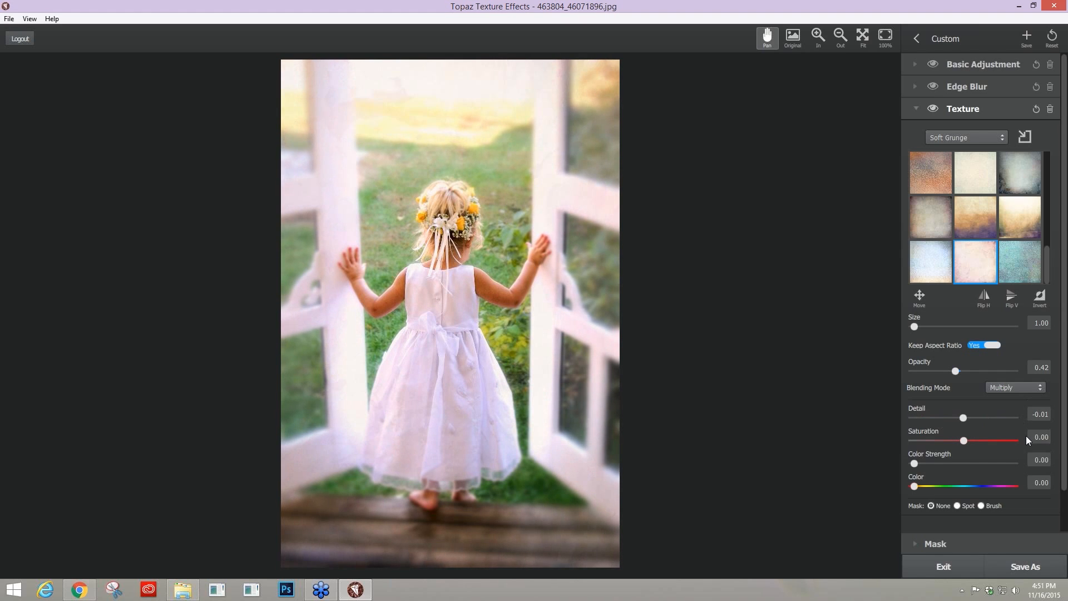
# Step: Experiment with the texture's colour settings, ending with Saturation -1.00, Color Strength 0.08 and Color 0.66
pyautogui.moveTo(964, 441); pyautogui.dragTo(996, 464)
pyautogui.moveTo(914, 487); pyautogui.dragTo(988, 491)
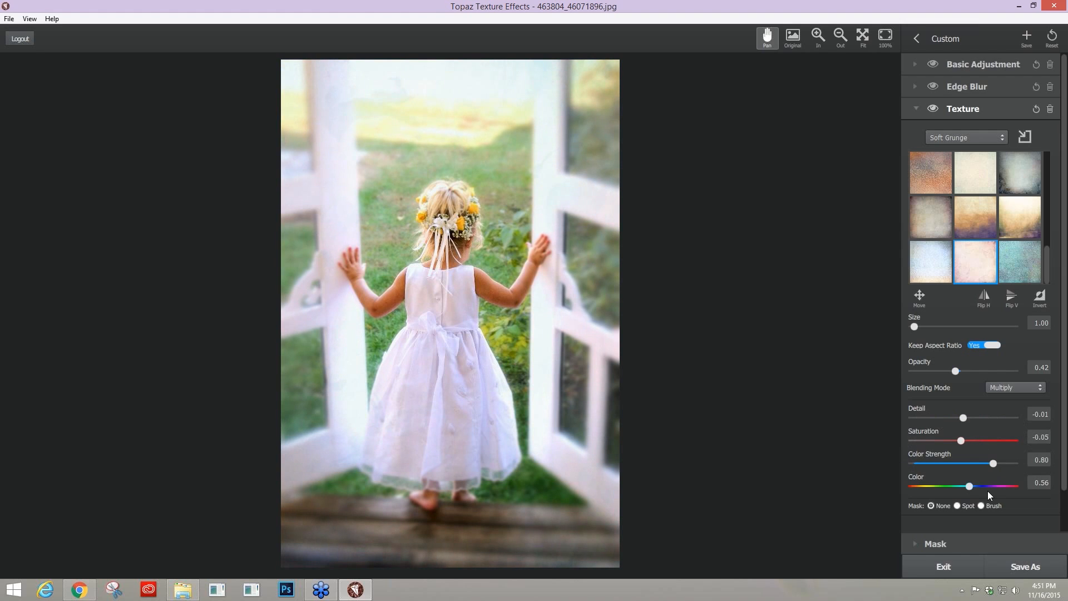
pyautogui.moveTo(961, 441); pyautogui.dragTo(937, 439)
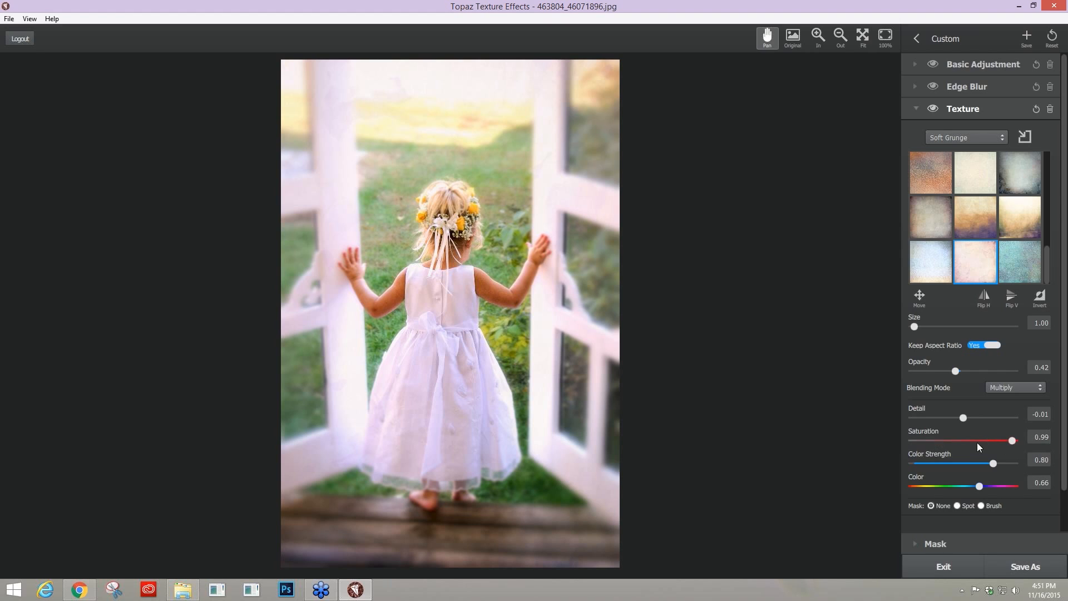
pyautogui.moveTo(921, 444); pyautogui.dragTo(913, 443)
pyautogui.moveTo(993, 464); pyautogui.dragTo(1054, 467)
pyautogui.moveTo(1013, 463); pyautogui.dragTo(922, 455)
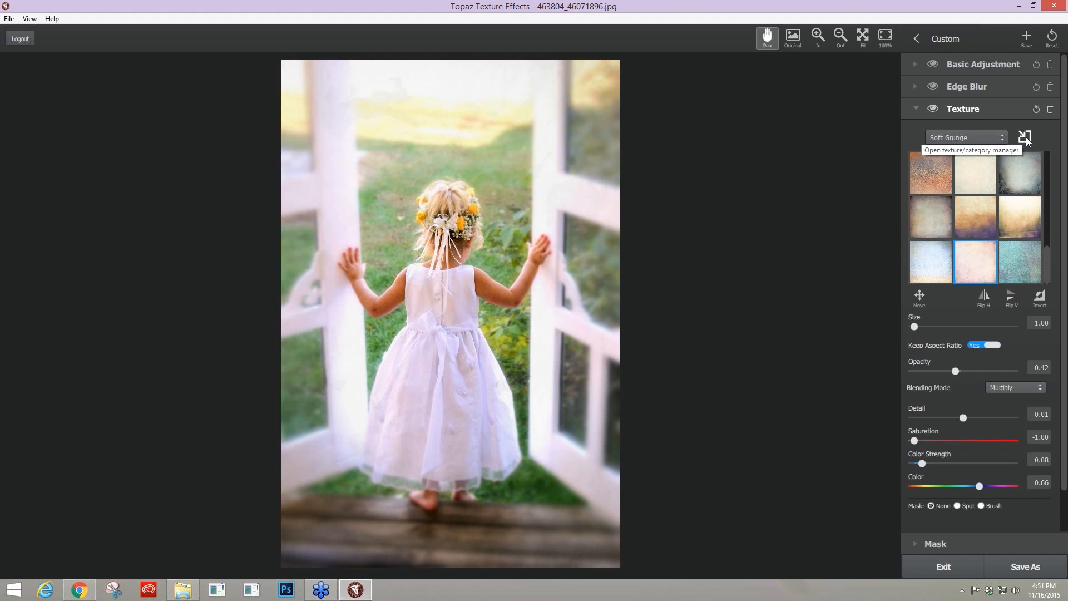
# Step: Open the texture manager and examine the Color Wash category, the import dialog and the option for adding a category, without importing anything
pyautogui.click(1026, 138)
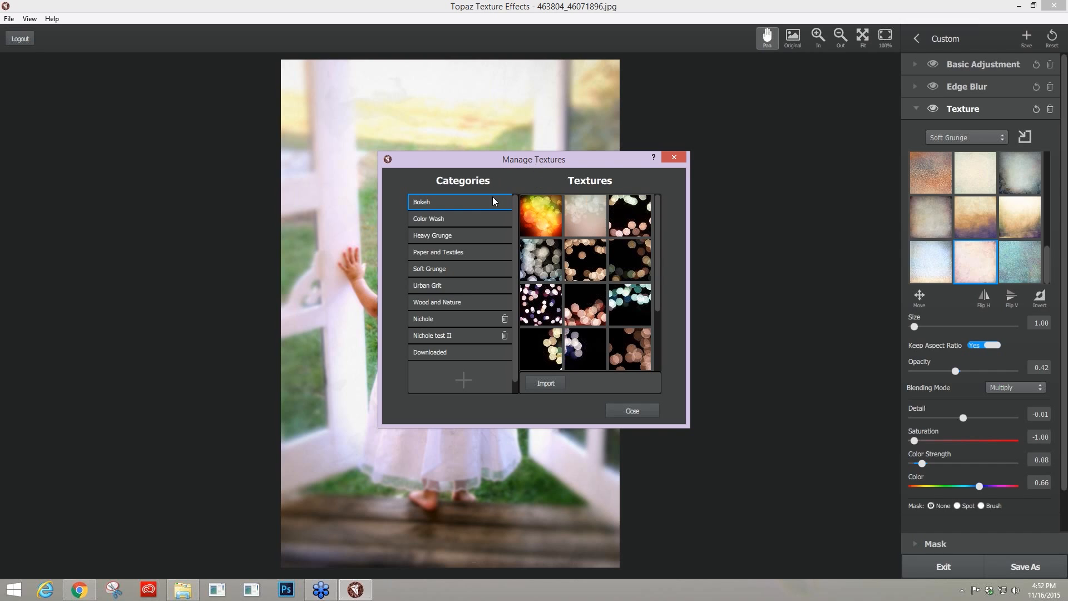
pyautogui.click(461, 221)
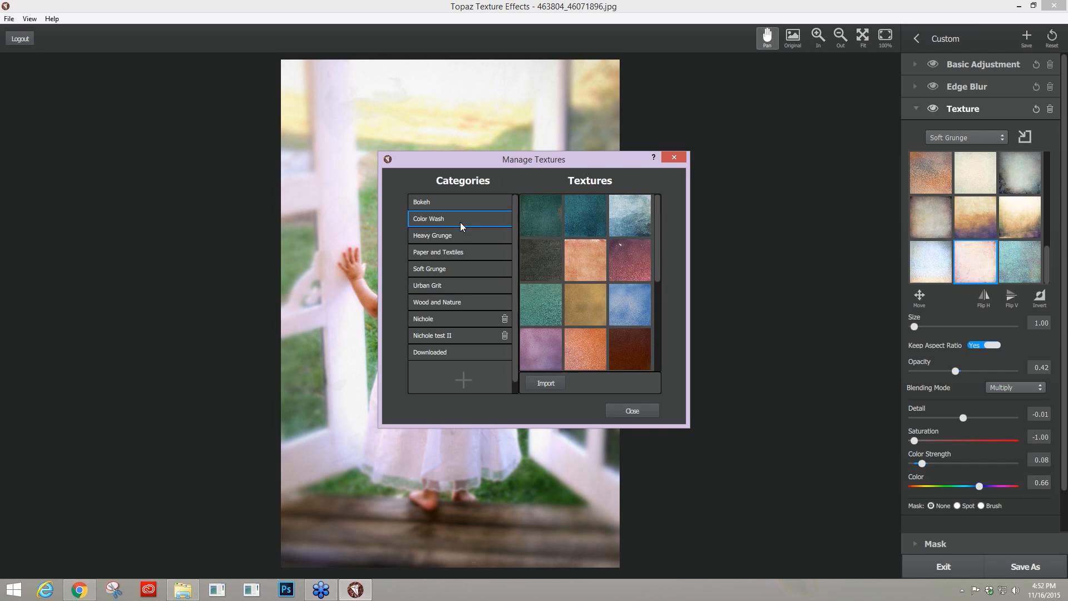
pyautogui.click(546, 383)
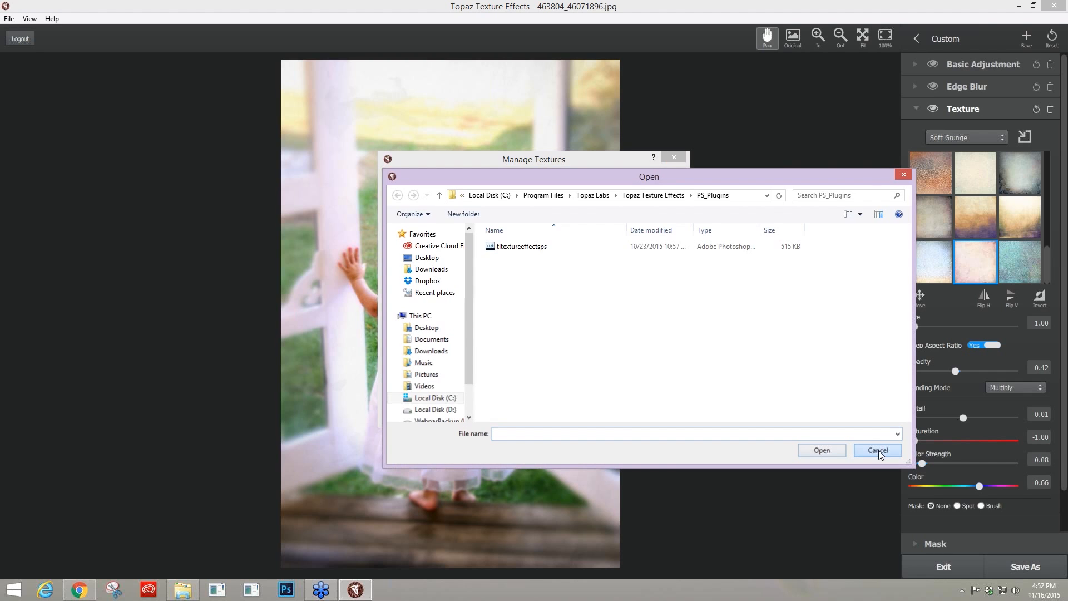
pyautogui.click(878, 451)
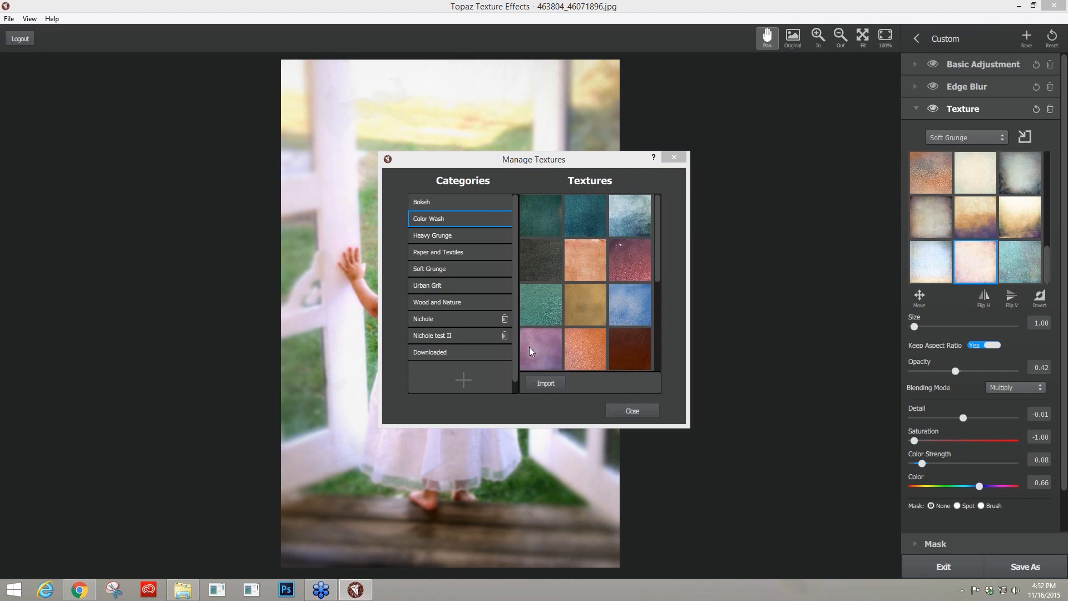
pyautogui.moveTo(513, 355); pyautogui.dragTo(513, 376)
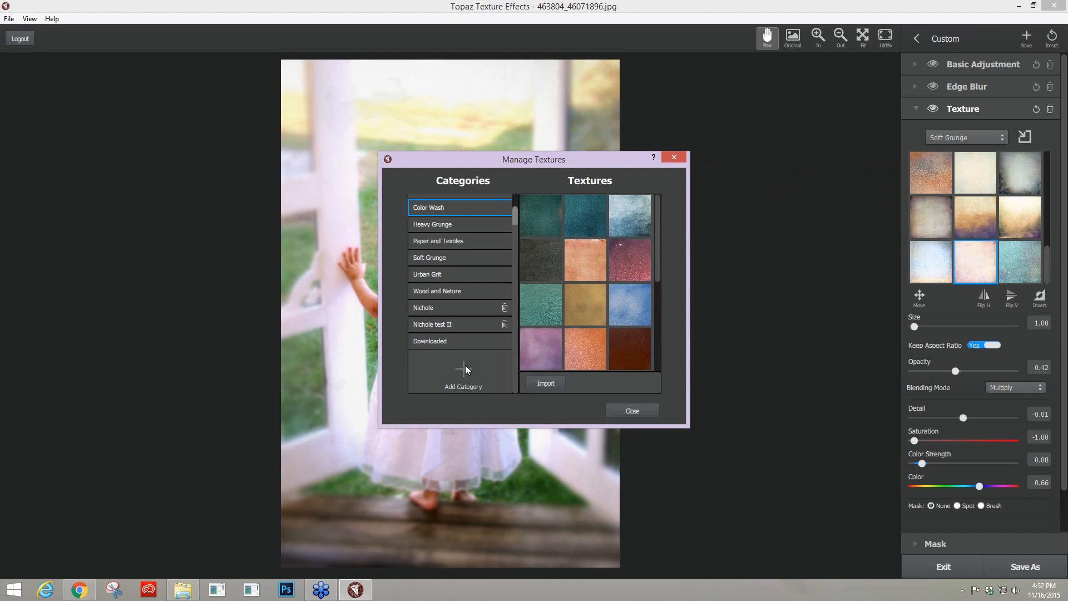
# Step: Add a texture category named with the presenter's first name followed by "Test III"
pyautogui.click(465, 365)
pyautogui.click(536, 278)
pyautogui.write('Nichole Test III')
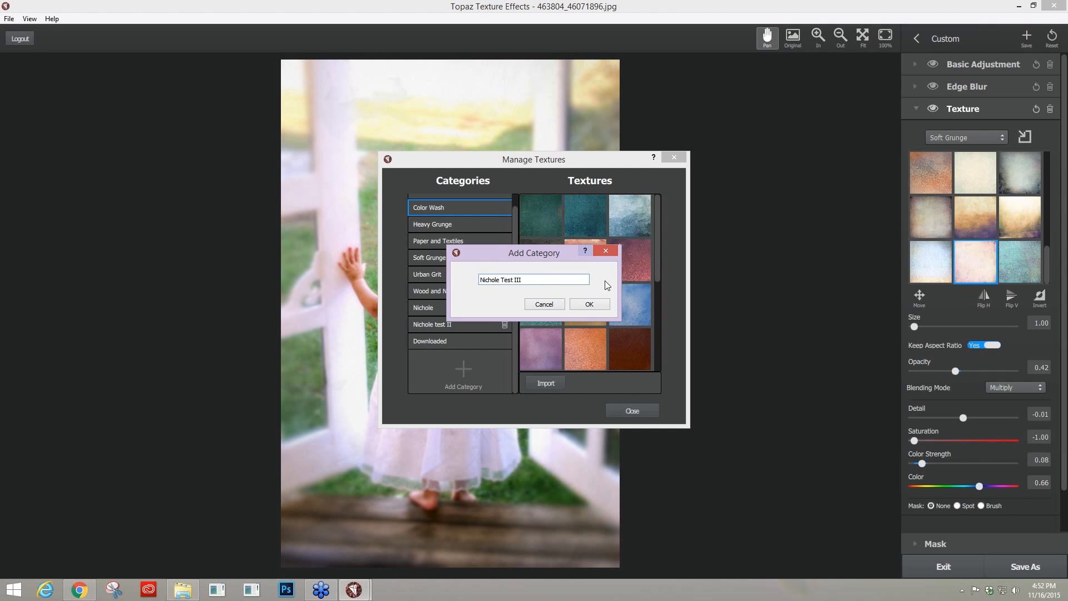
pyautogui.click(581, 305)
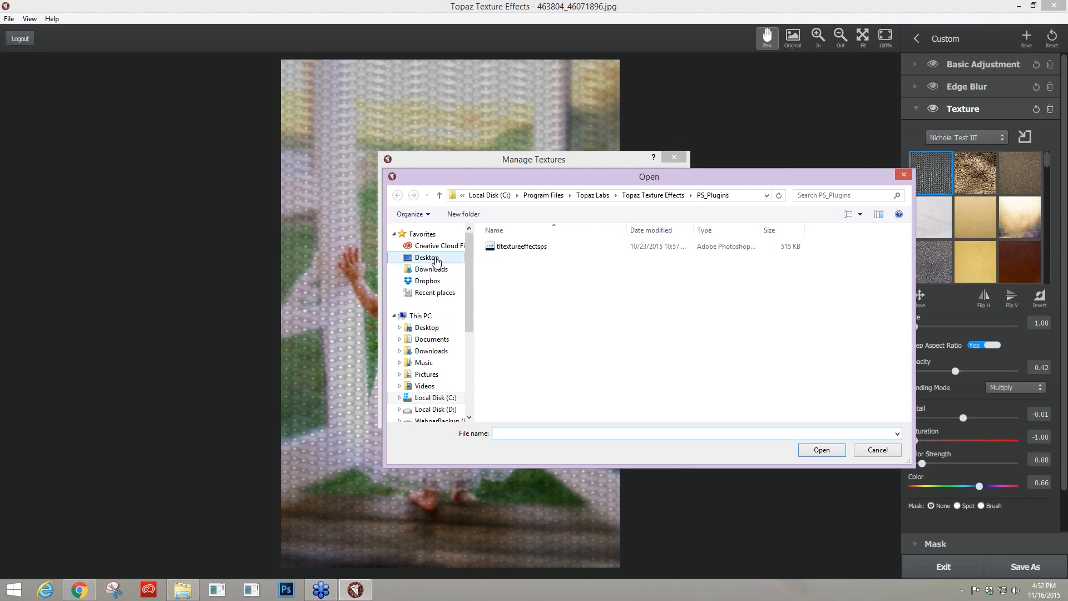
# Step: Import the _MG_8160_2000 JPG from the Desktop as a texture in the new category and close the texture manager
pyautogui.click(436, 259)
pyautogui.scroll(-10, 909, 259)
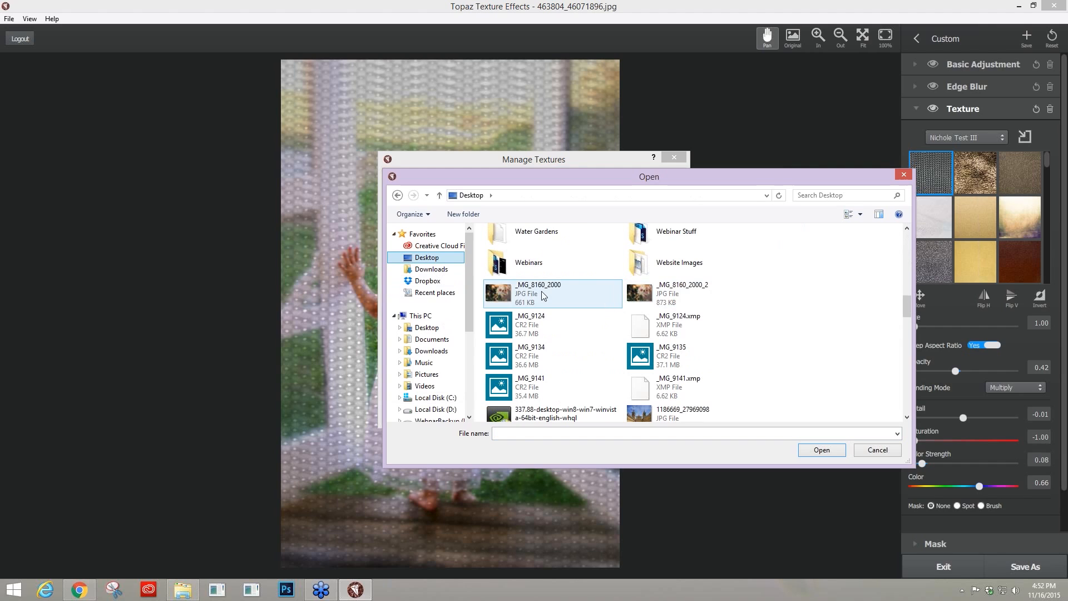
pyautogui.click(544, 296)
pyautogui.click(823, 450)
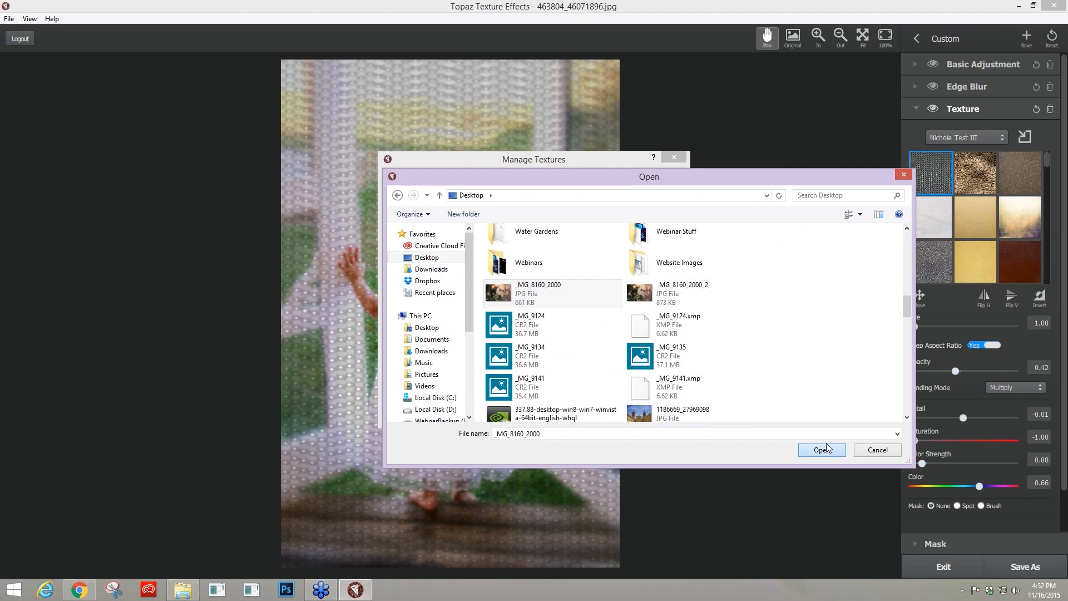
pyautogui.click(826, 445)
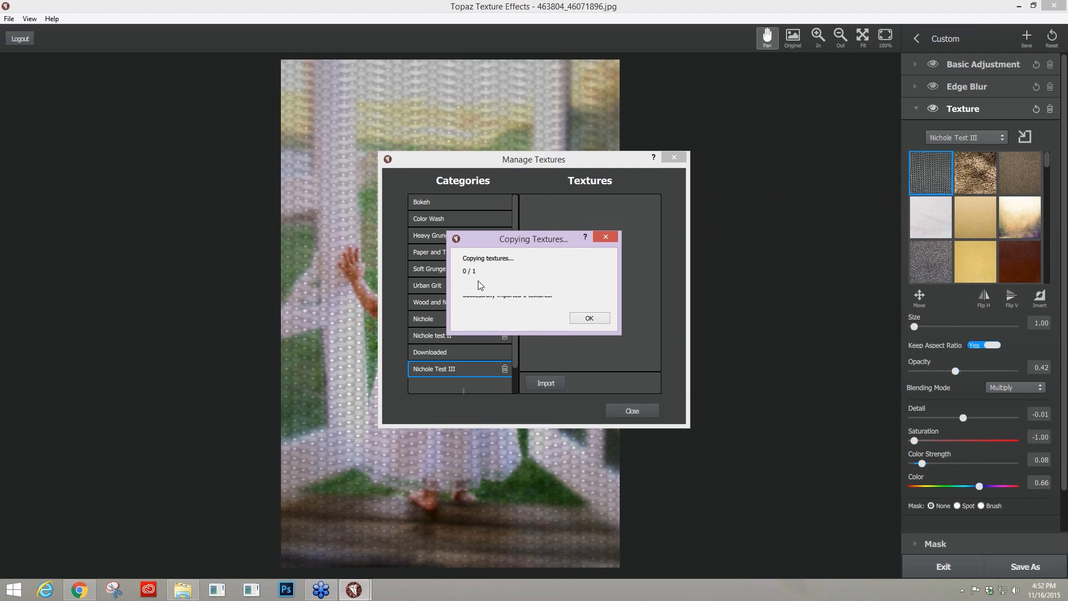
pyautogui.click(591, 319)
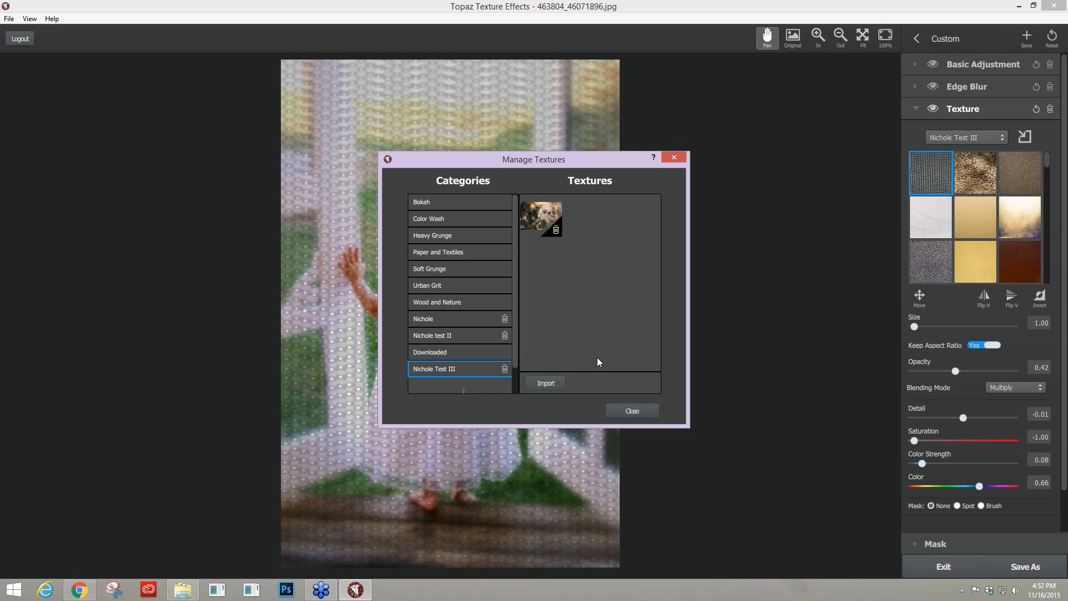
pyautogui.click(633, 412)
# Step: Try the imported texture from the new Test III category at opacities 0.95 and 0.61, and delete the Texture adjustment
pyautogui.click(1001, 138)
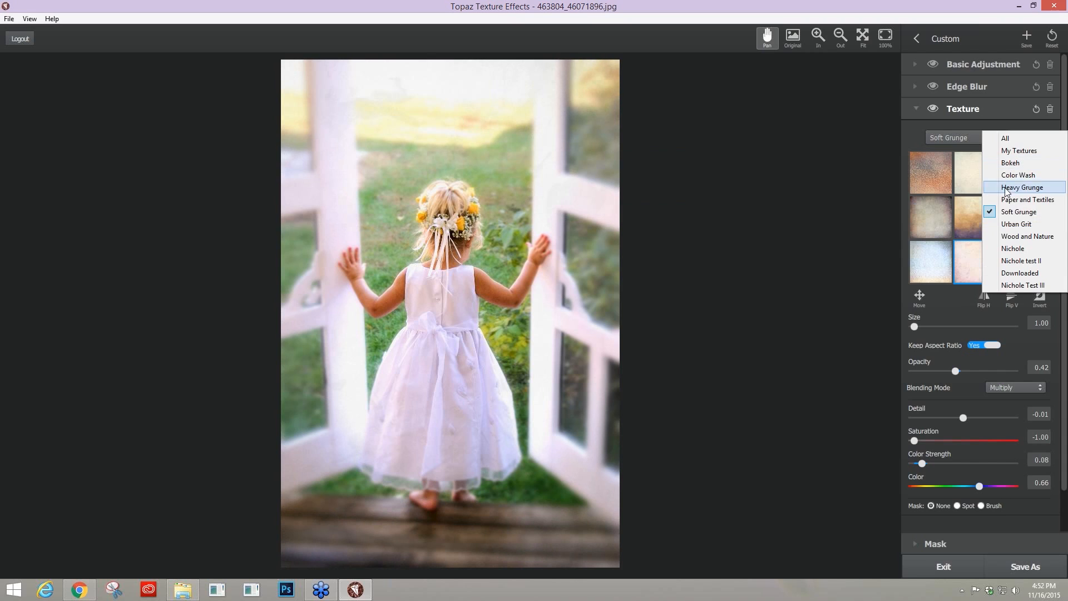
pyautogui.click(1012, 285)
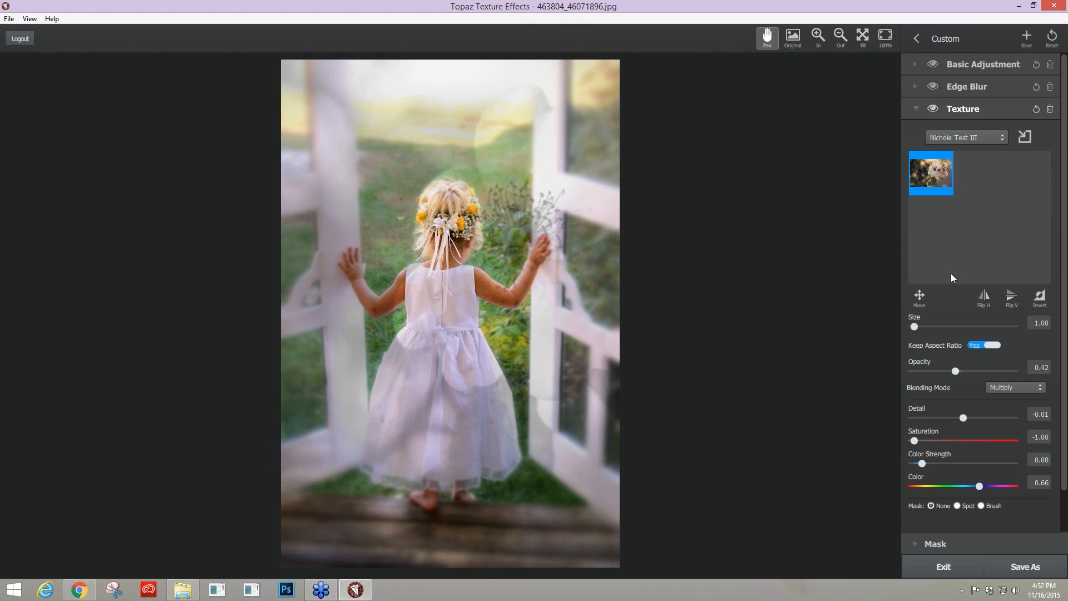
pyautogui.moveTo(956, 374); pyautogui.dragTo(1007, 369)
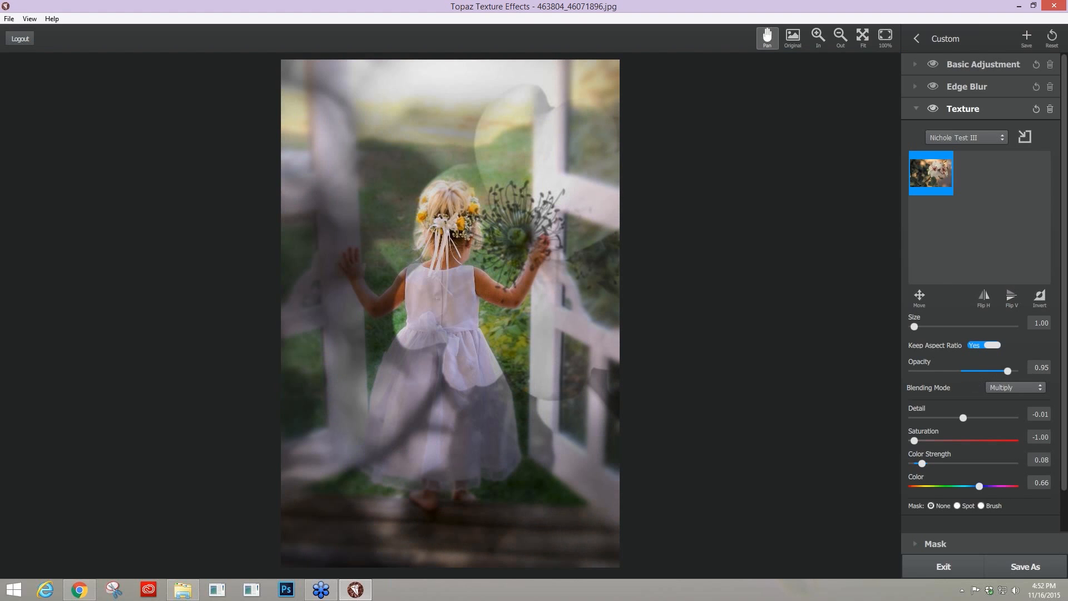
pyautogui.click(974, 369)
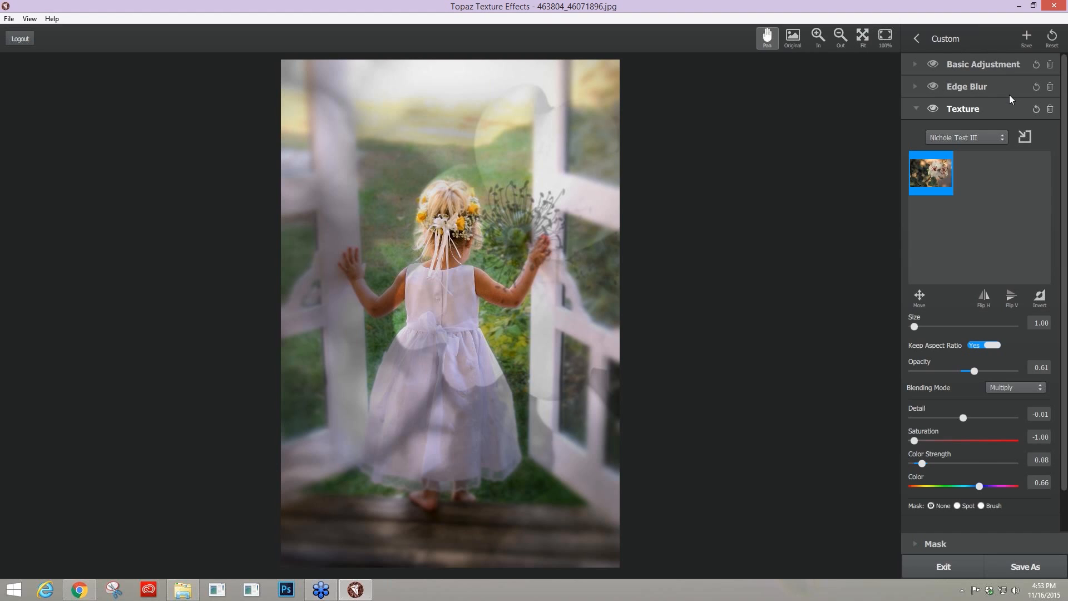
pyautogui.click(1050, 109)
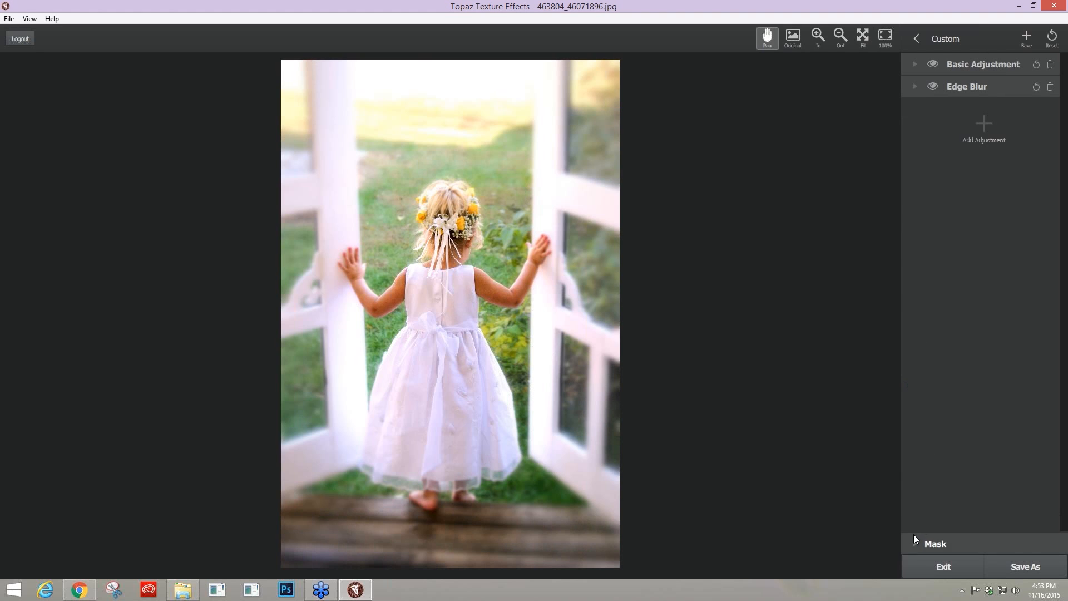
# Step: Try different overall effect opacities in the Mask settings, including 0.00, 0.83, 0.28 and 0.79, and collapse the settings
pyautogui.click(916, 540)
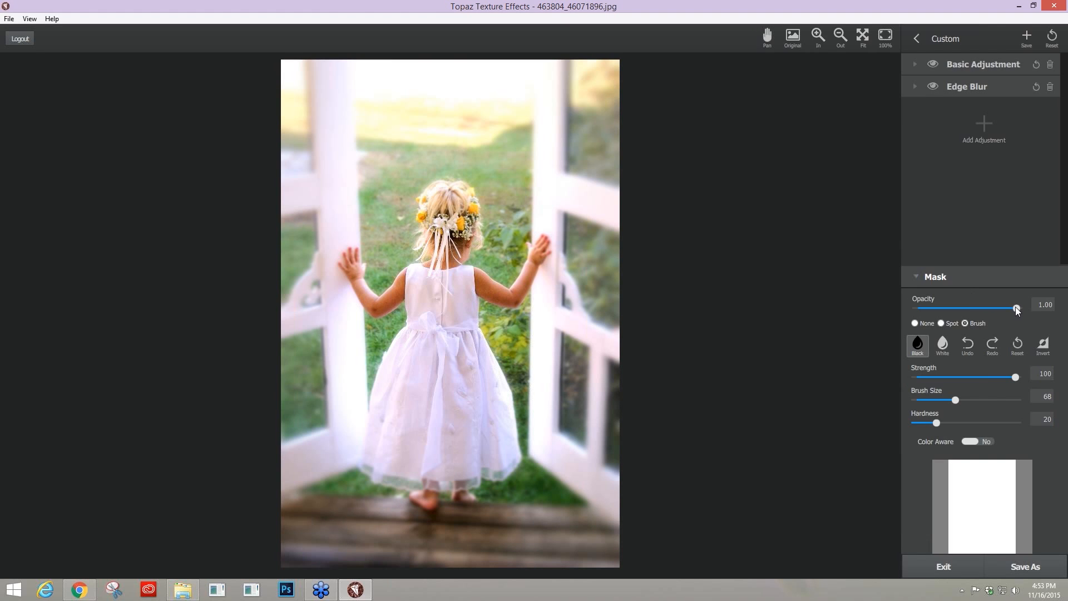
pyautogui.moveTo(999, 309); pyautogui.dragTo(916, 302)
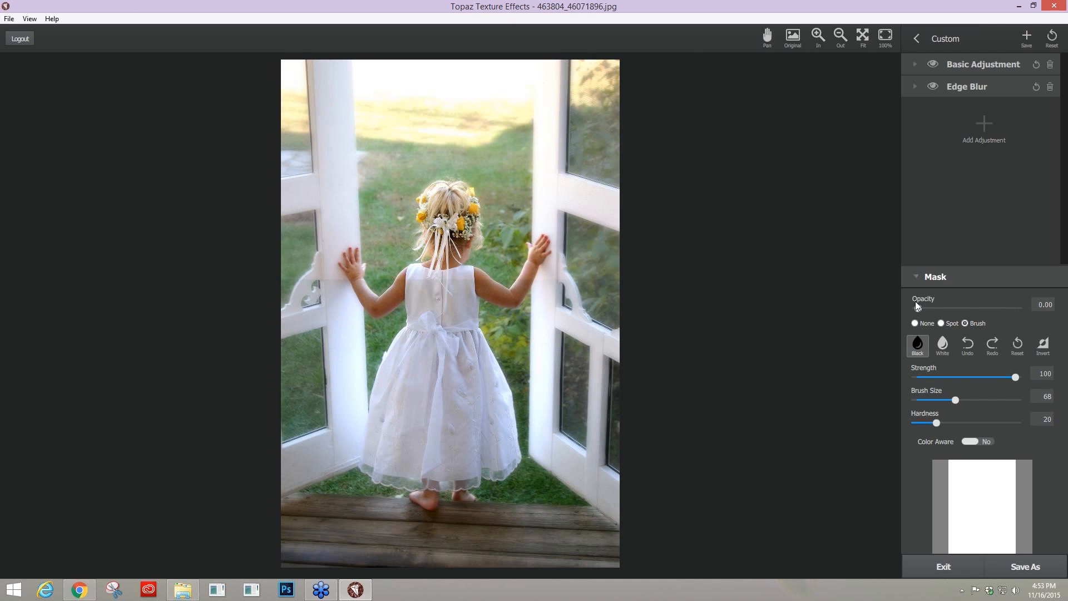
pyautogui.click(1004, 305)
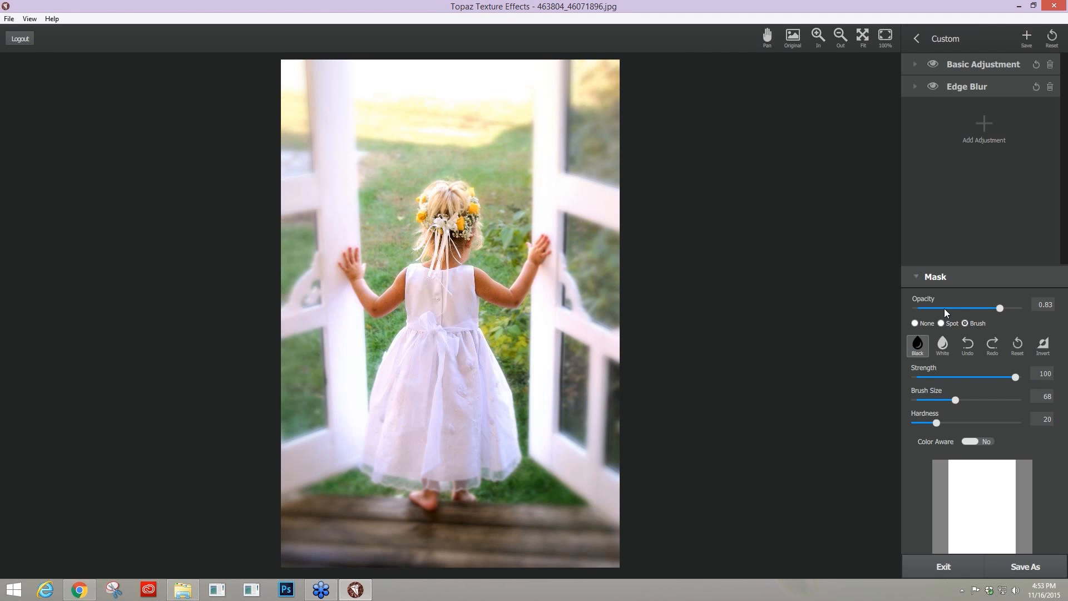
pyautogui.click(943, 308)
pyautogui.click(955, 309)
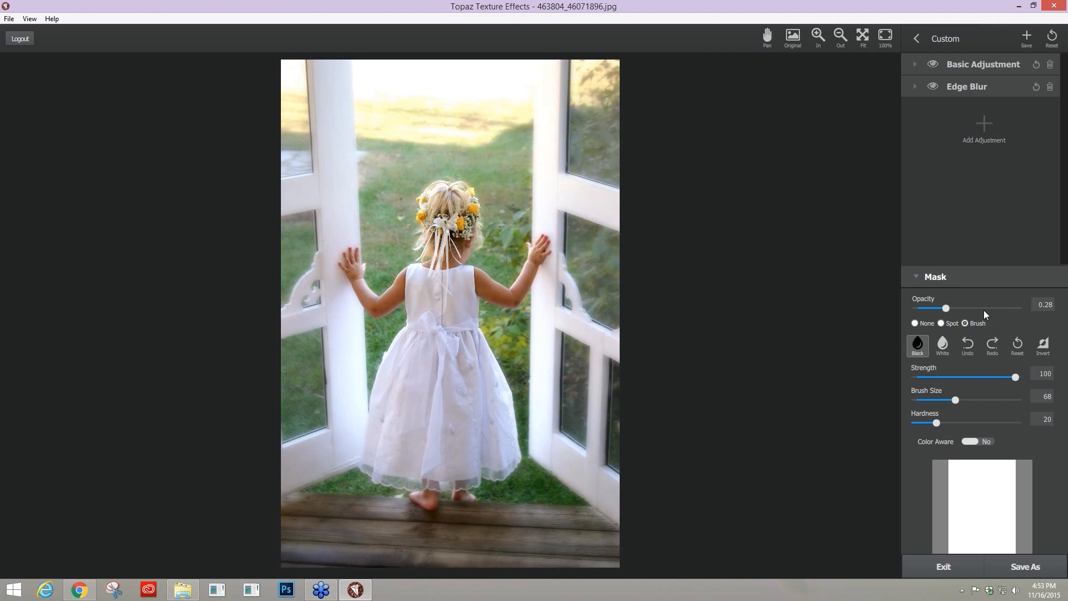
pyautogui.click(983, 309)
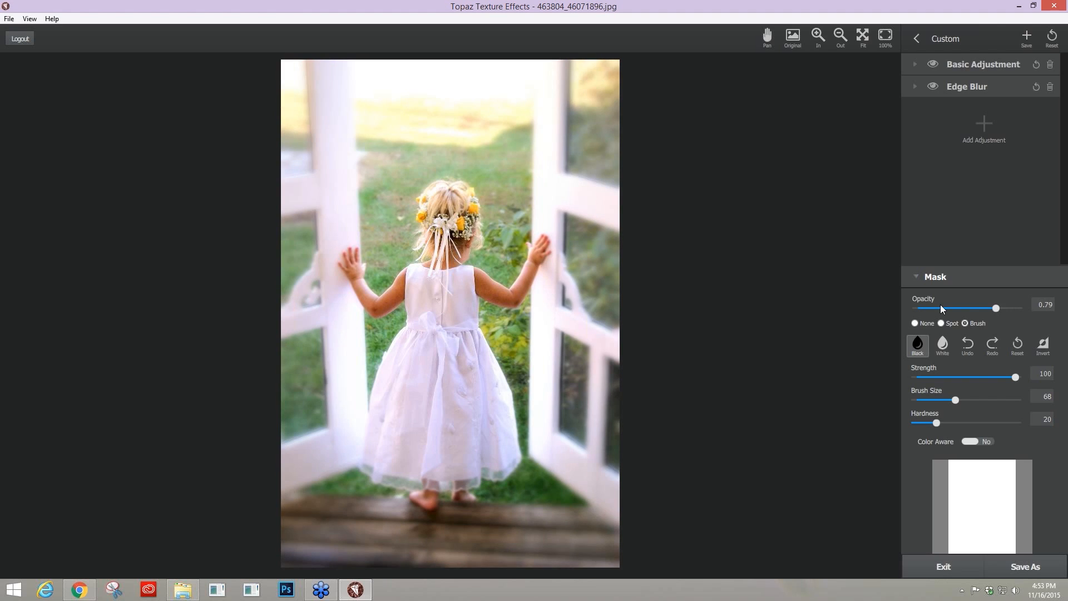
pyautogui.moveTo(981, 312); pyautogui.dragTo(966, 310)
pyautogui.moveTo(966, 311); pyautogui.dragTo(1016, 379)
pyautogui.click(917, 278)
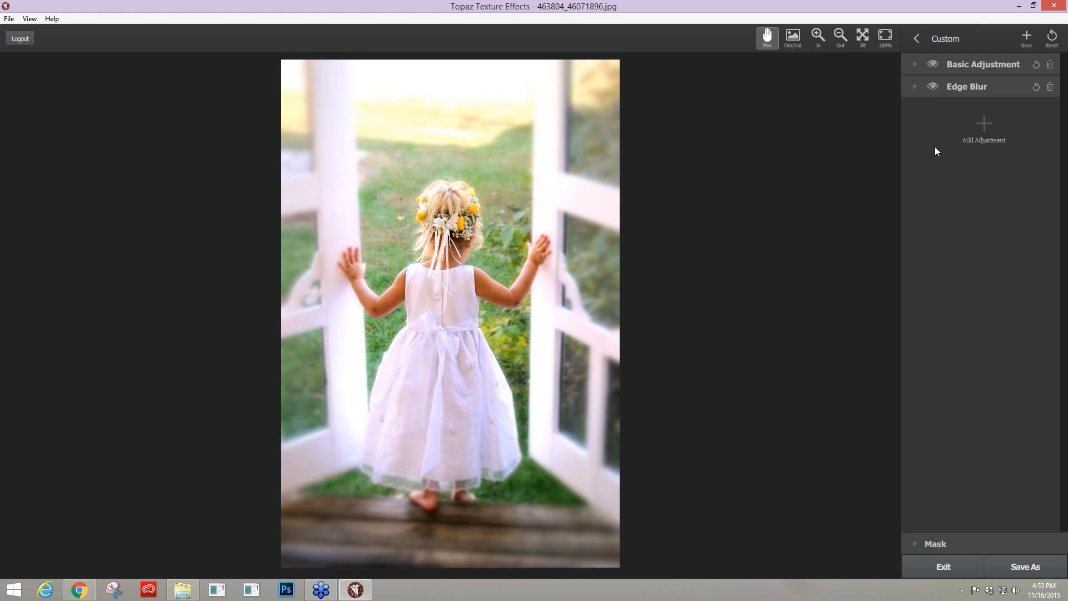
# Step: Add a second Basic Adjustment with Brightness 0.52, Shadow 0.62, Highlight 0.67, Clarity 0.55 and Saturation 0.21
pyautogui.click(987, 119)
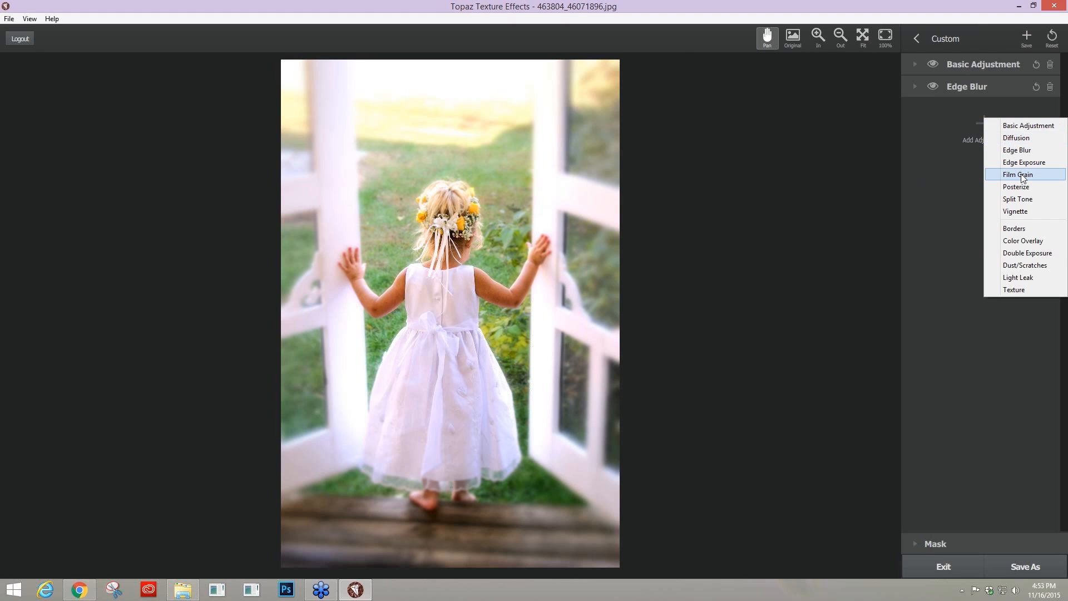
pyautogui.click(1029, 134)
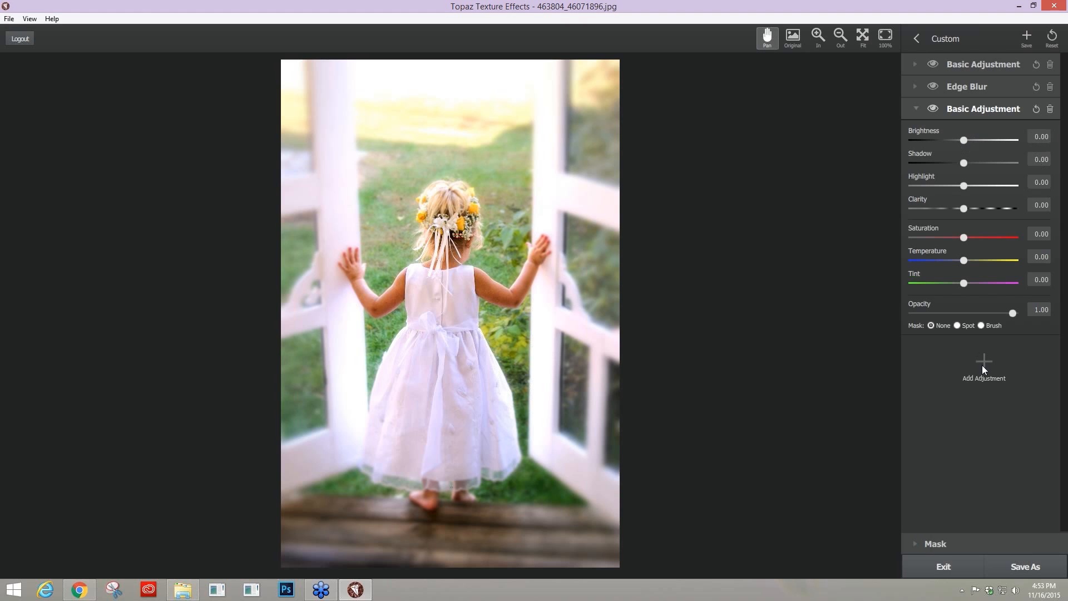
pyautogui.moveTo(965, 163); pyautogui.dragTo(994, 163)
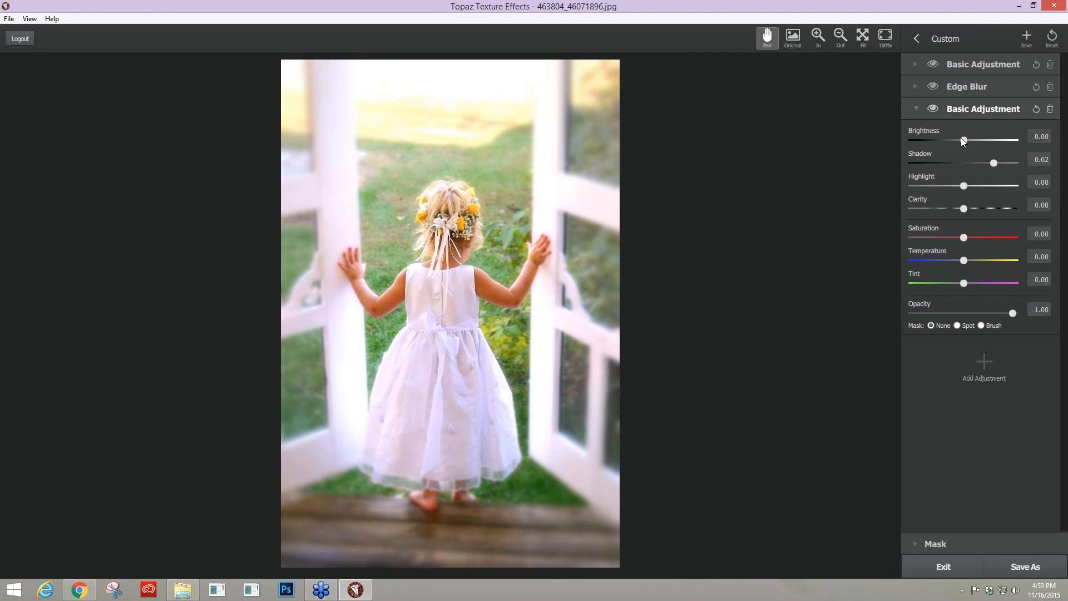
pyautogui.click(989, 139)
pyautogui.click(989, 185)
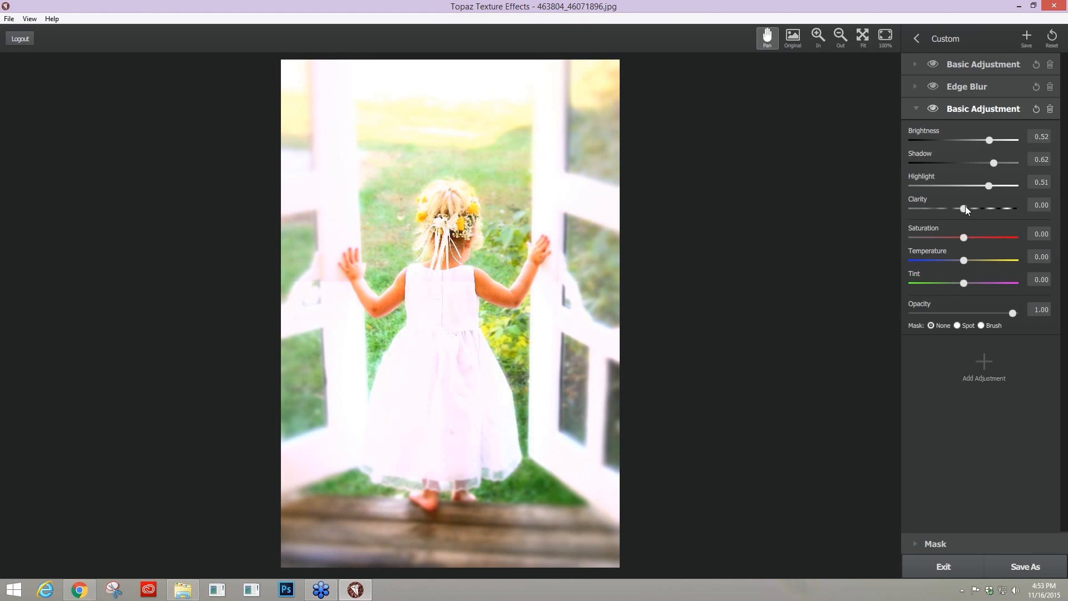
pyautogui.moveTo(966, 207); pyautogui.dragTo(1004, 204)
pyautogui.click(1005, 206)
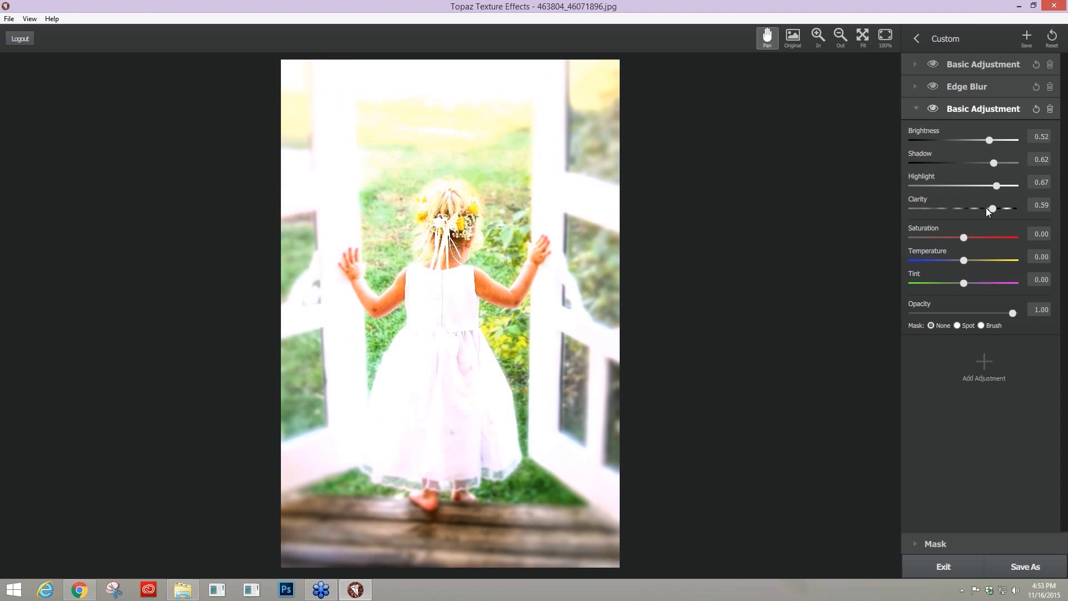
pyautogui.click(986, 208)
pyautogui.click(973, 236)
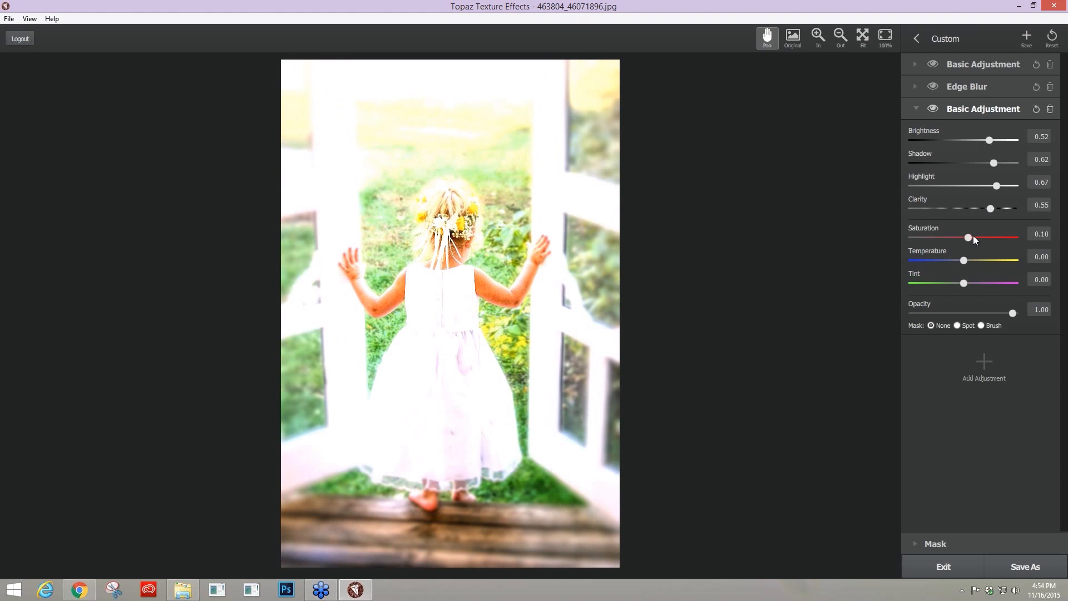
# Step: Add a Texture adjustment and apply the cream-to-purple gradient grunge texture to the photo
pyautogui.click(983, 365)
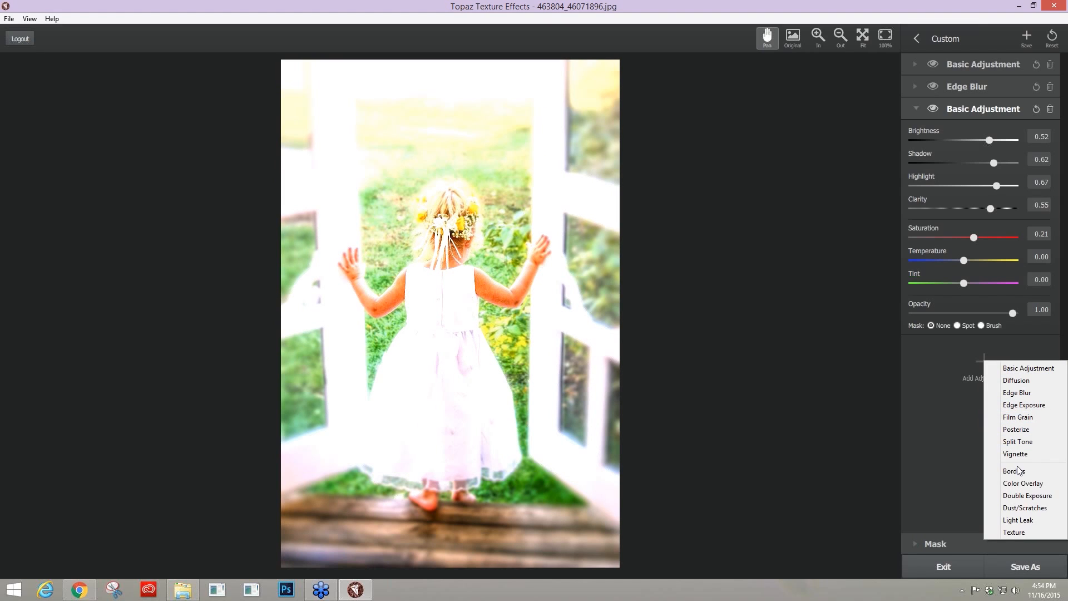
pyautogui.click(1015, 531)
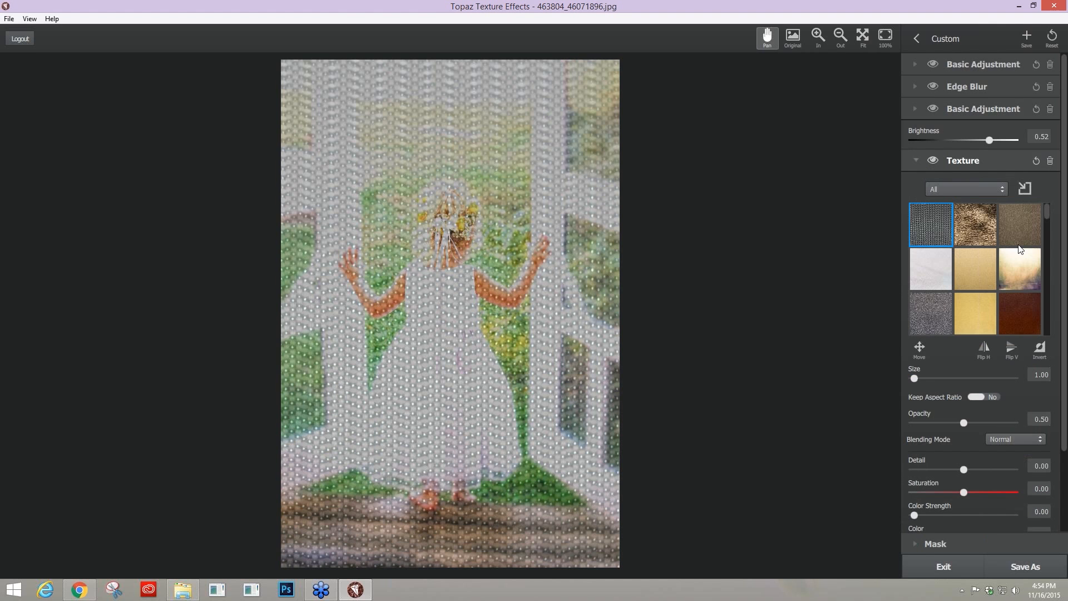
pyautogui.click(1021, 248)
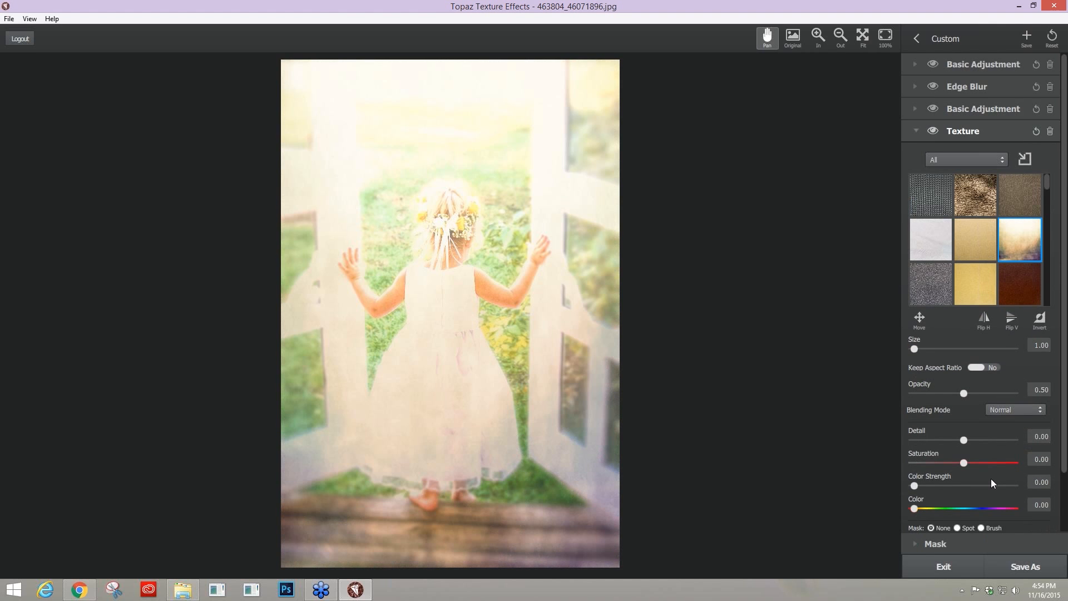
# Step: Try the Soft Light blending mode on the texture, raise its Detail to 1.00, and switch the blending mode to Overlay
pyautogui.click(1023, 409)
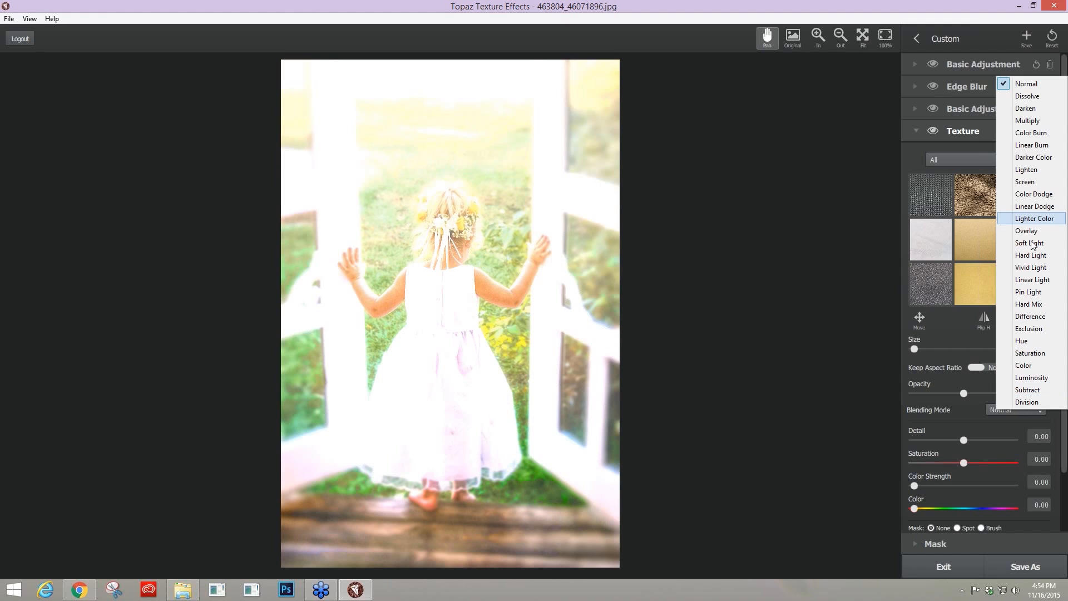
pyautogui.click(1030, 243)
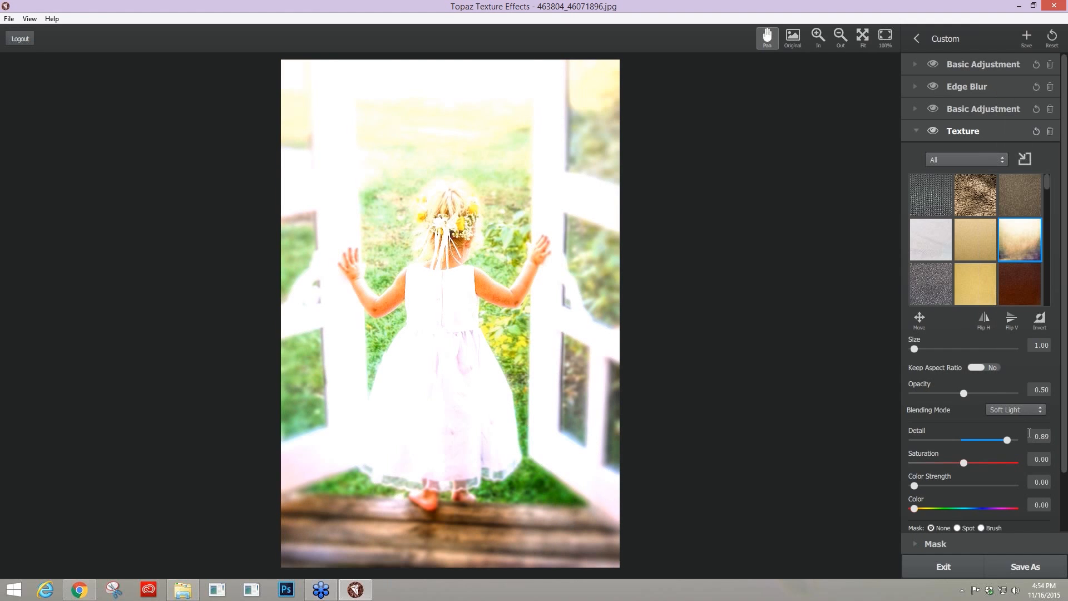
pyautogui.moveTo(1007, 439); pyautogui.dragTo(1017, 440)
pyautogui.click(1024, 410)
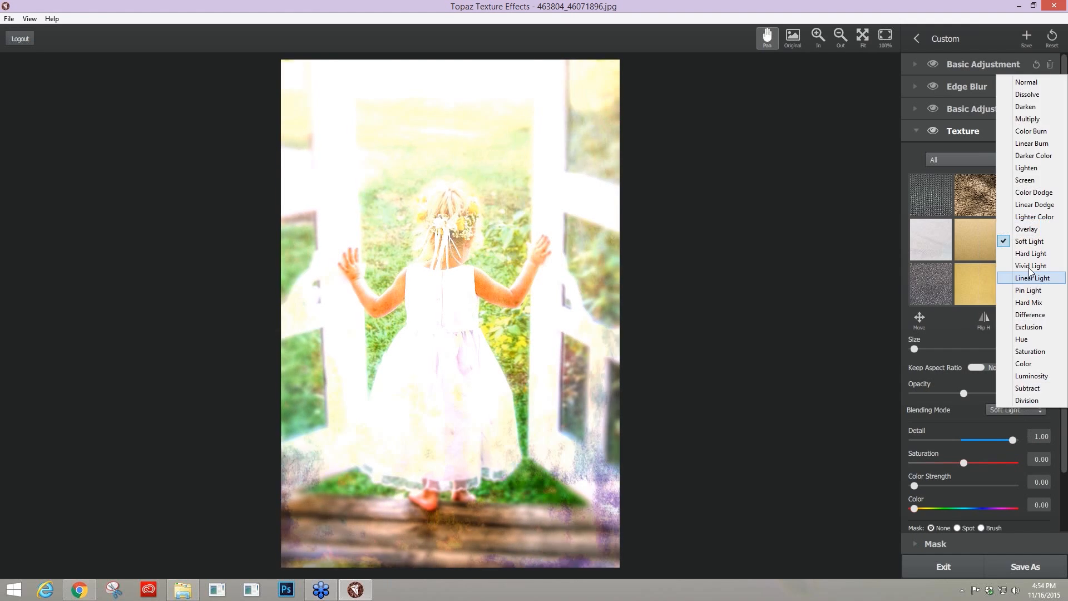
pyautogui.click(1027, 231)
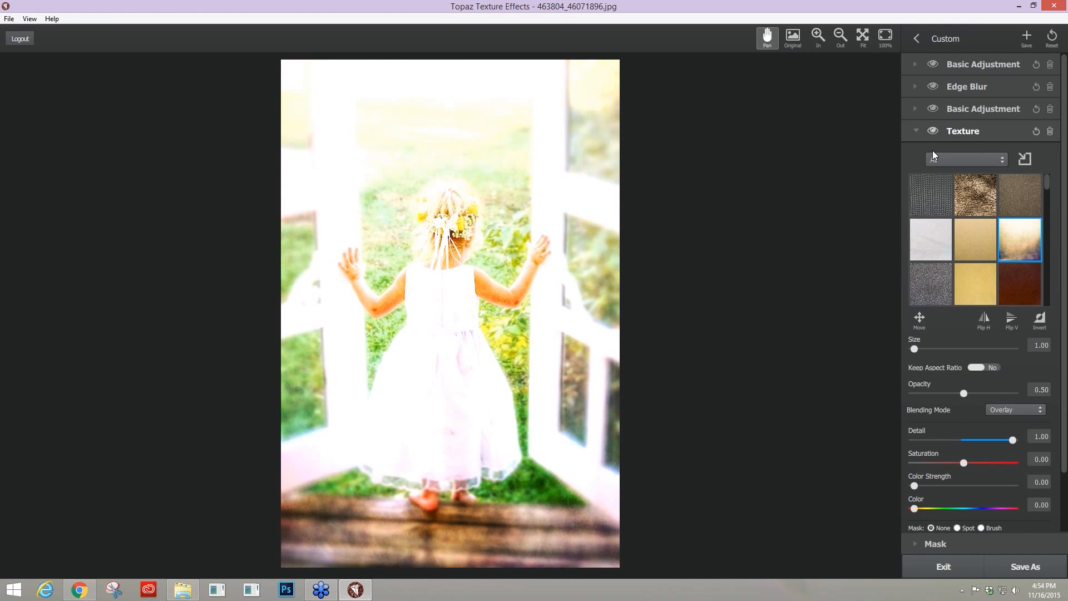
# Step: Compare the photo with and without the Texture adjustment, and collapse the adjustment's settings
pyautogui.click(933, 131)
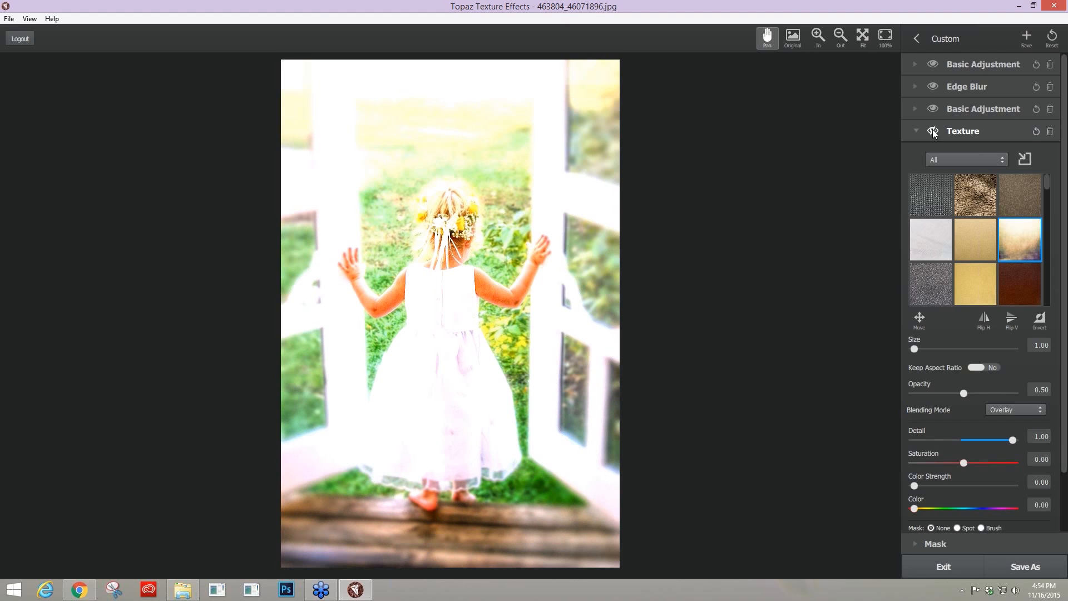
pyautogui.click(933, 131)
pyautogui.click(917, 132)
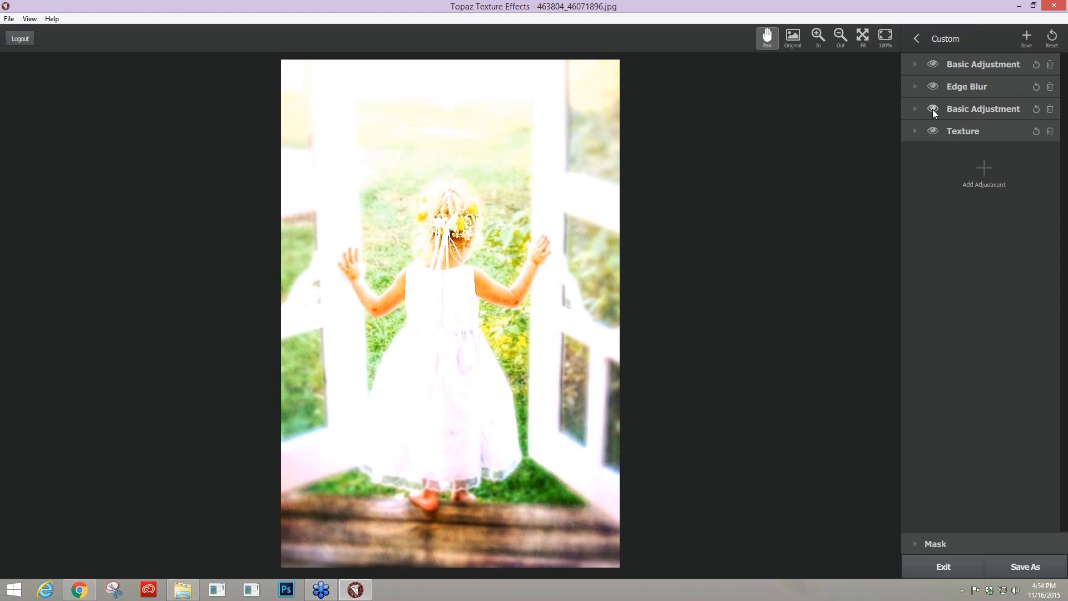
# Step: Review the settings of each adjustment in the stack one by one, expanding and collapsing them in turn
pyautogui.click(915, 64)
pyautogui.click(913, 62)
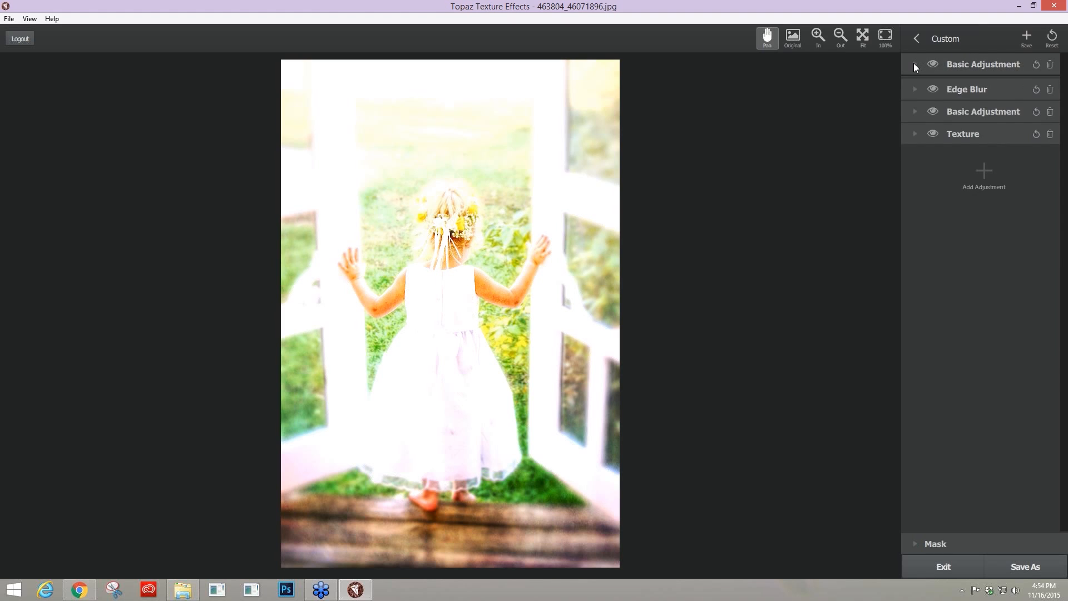
pyautogui.click(916, 86)
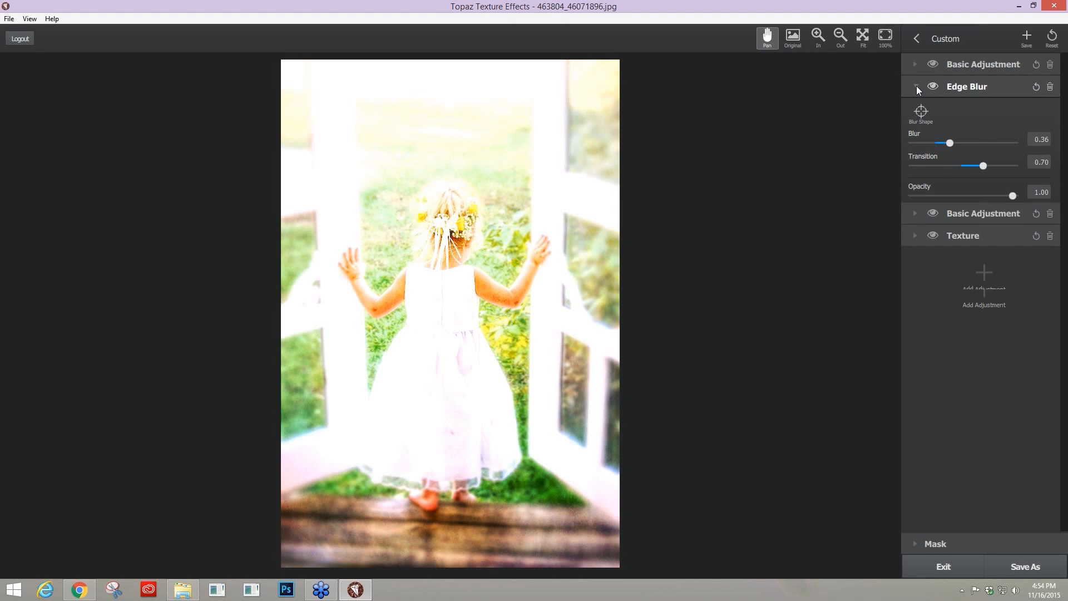
pyautogui.click(916, 86)
pyautogui.click(914, 108)
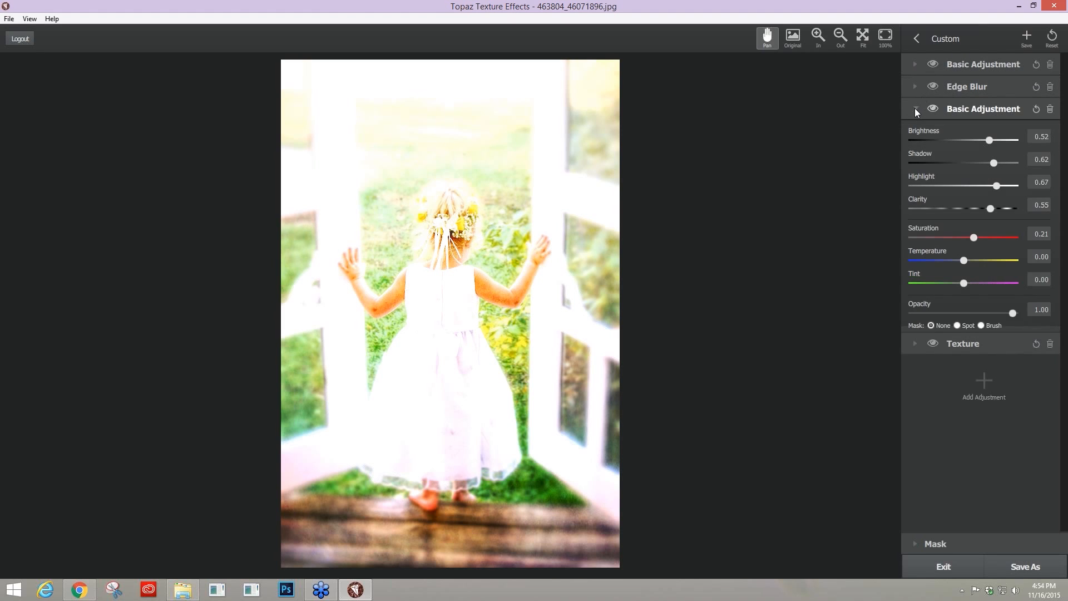
pyautogui.click(915, 108)
pyautogui.click(915, 132)
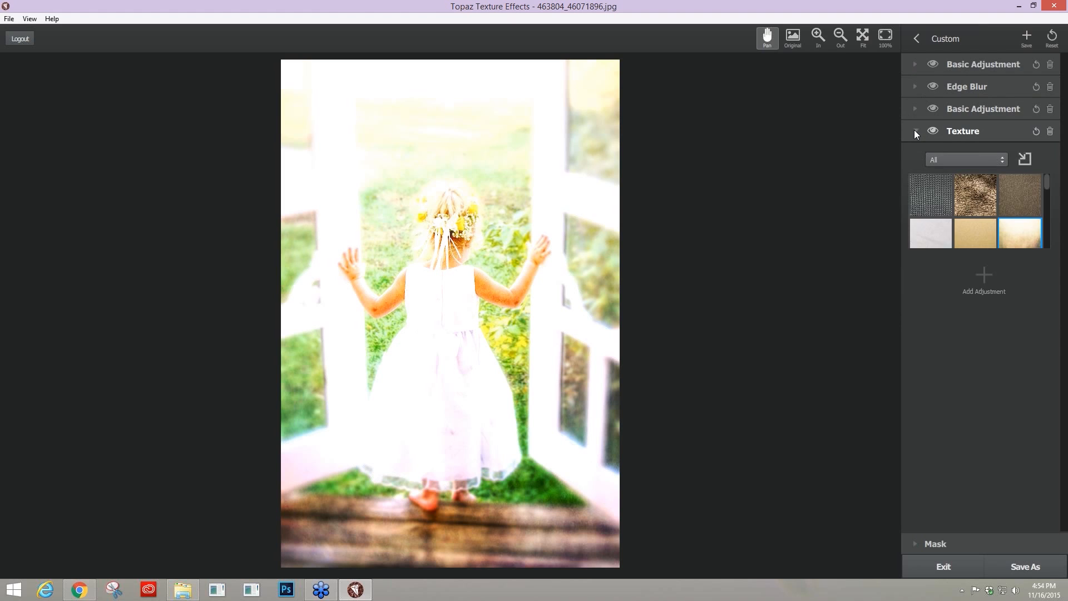
pyautogui.click(915, 130)
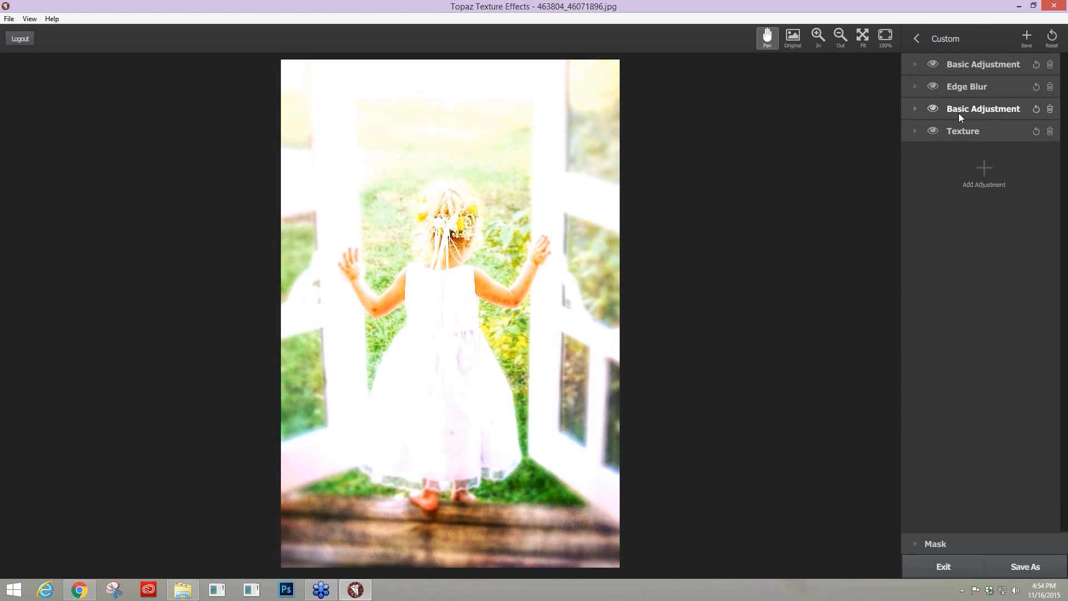
# Step: Move the second Basic Adjustment below the Texture adjustment in the stack, accepting the loss of masking
pyautogui.moveTo(959, 112); pyautogui.dragTo(959, 118)
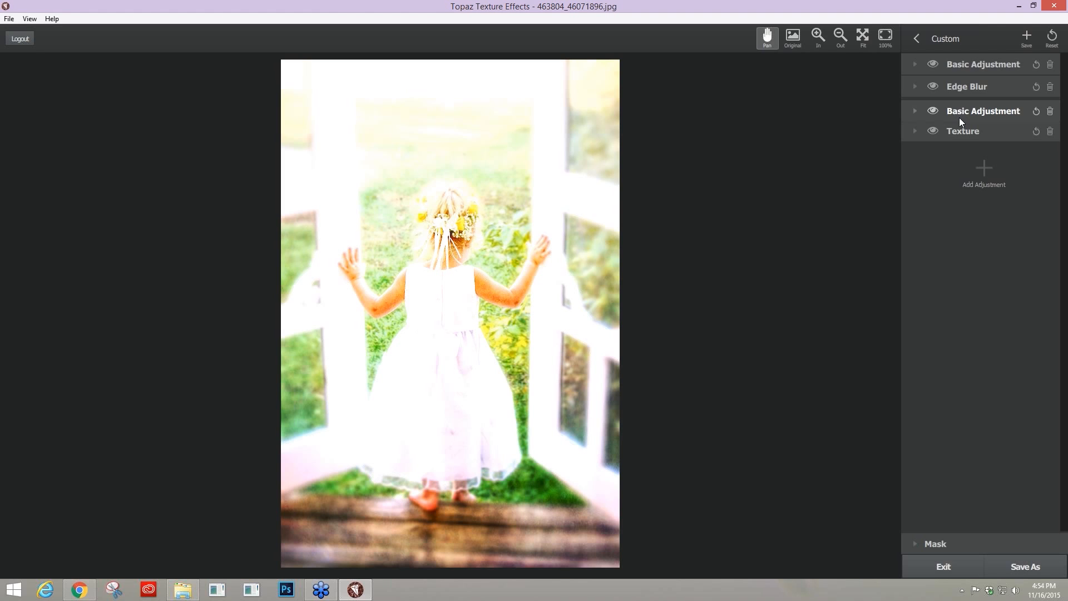
pyautogui.moveTo(959, 118); pyautogui.dragTo(962, 140)
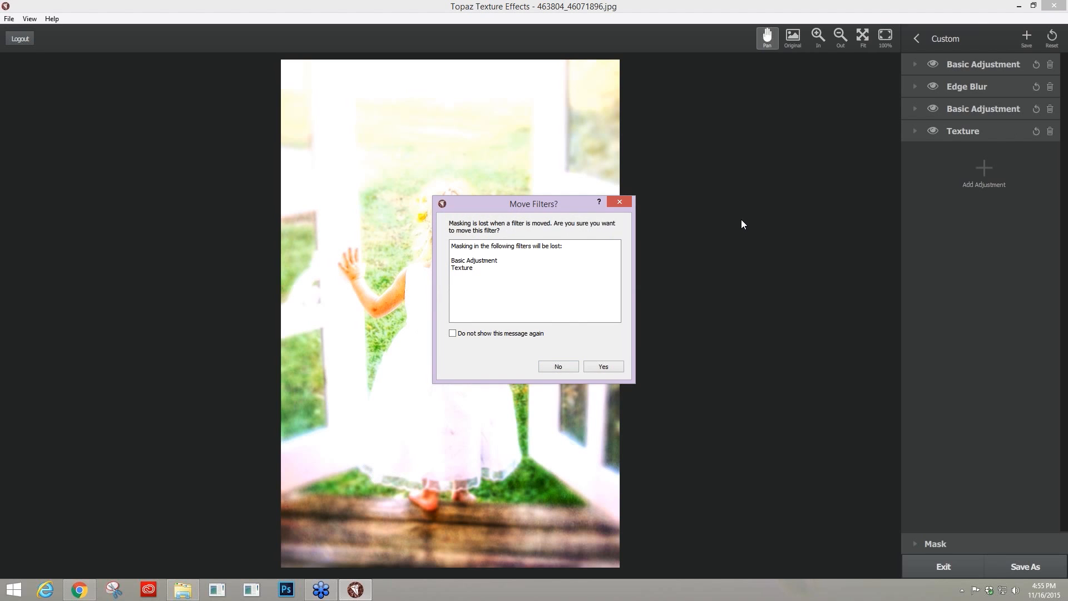
pyautogui.click(604, 369)
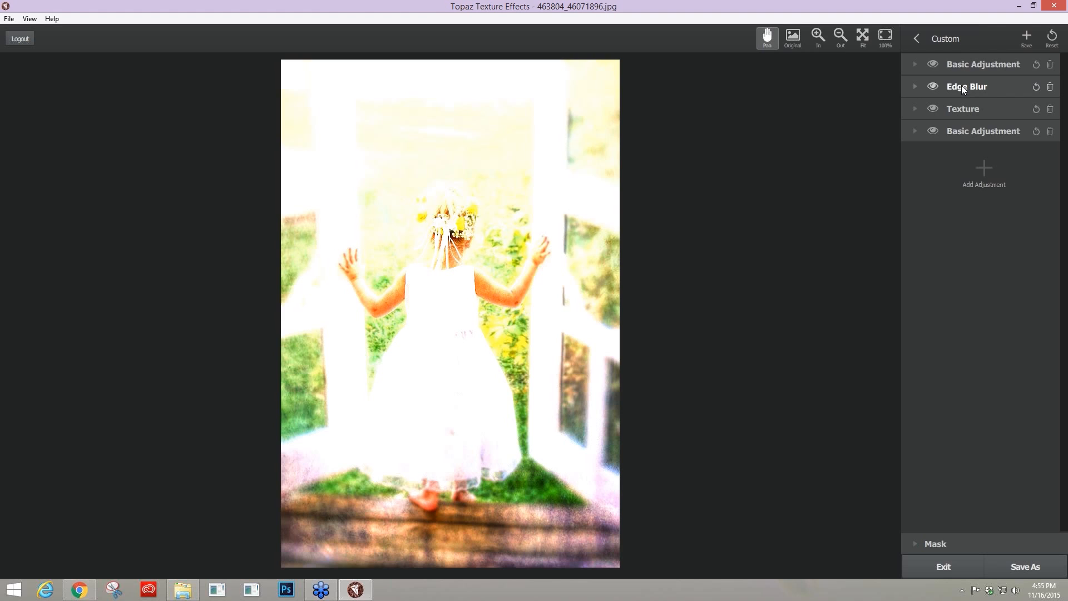
# Step: Move the Edge Blur adjustment to the end of the stack, accepting the loss of masking, and expand the adjustments' settings
pyautogui.moveTo(960, 95); pyautogui.dragTo(942, 160)
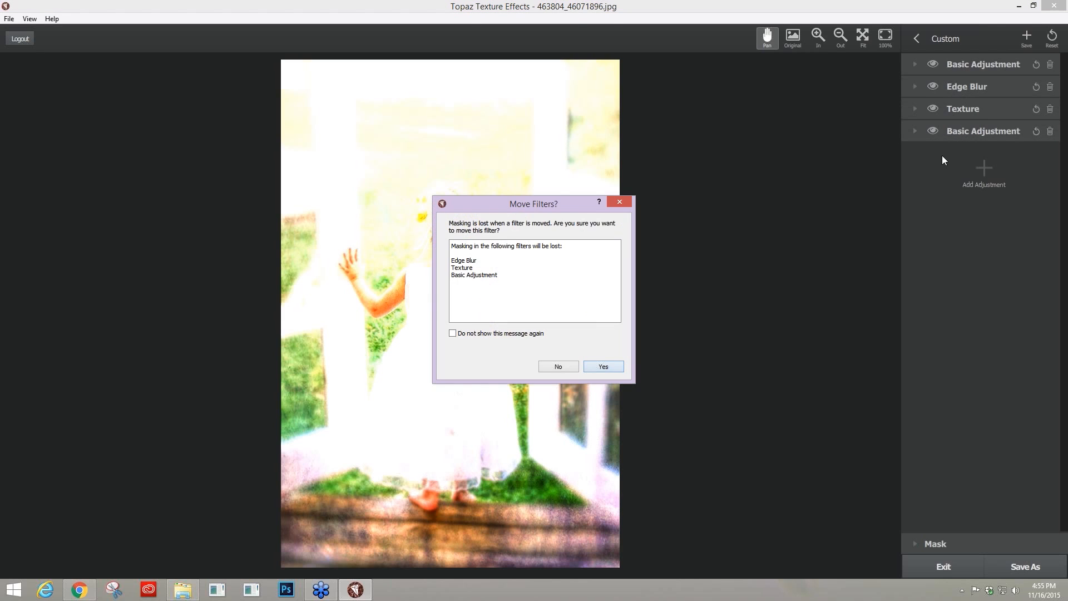
pyautogui.click(598, 368)
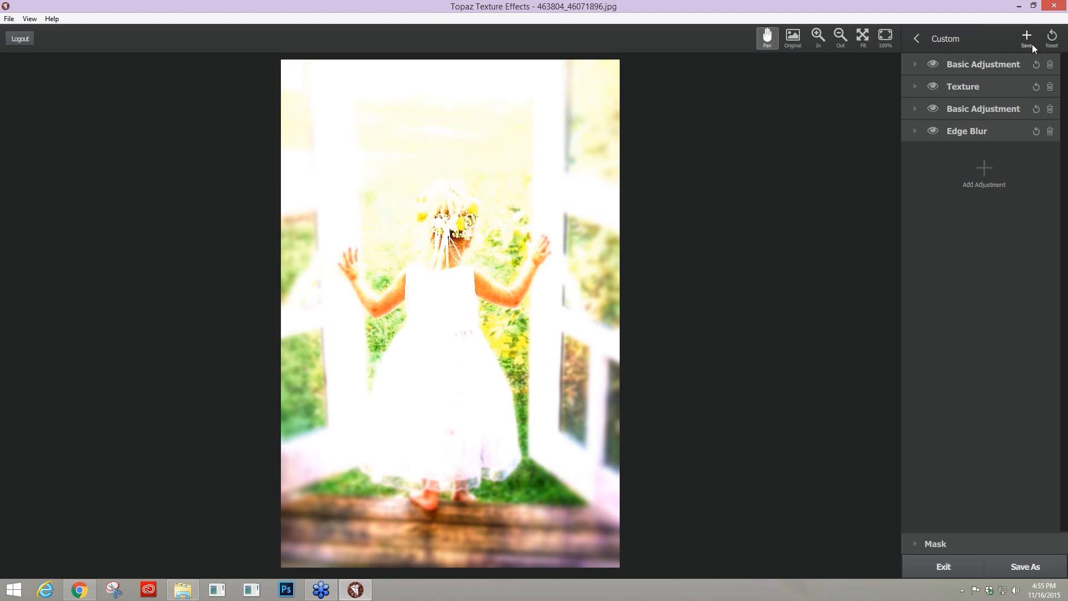
pyautogui.click(941, 58)
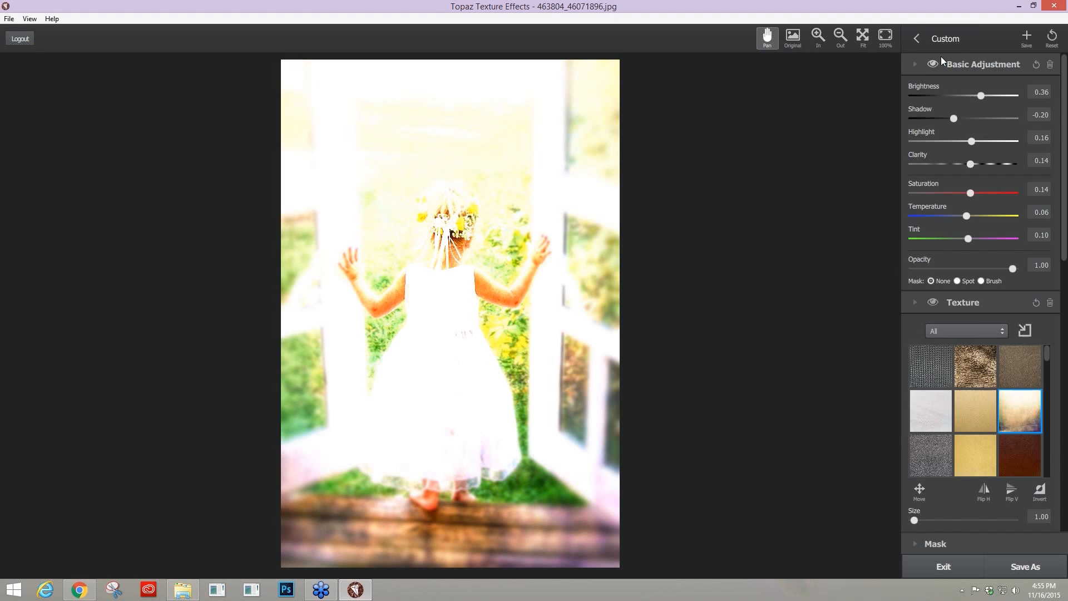